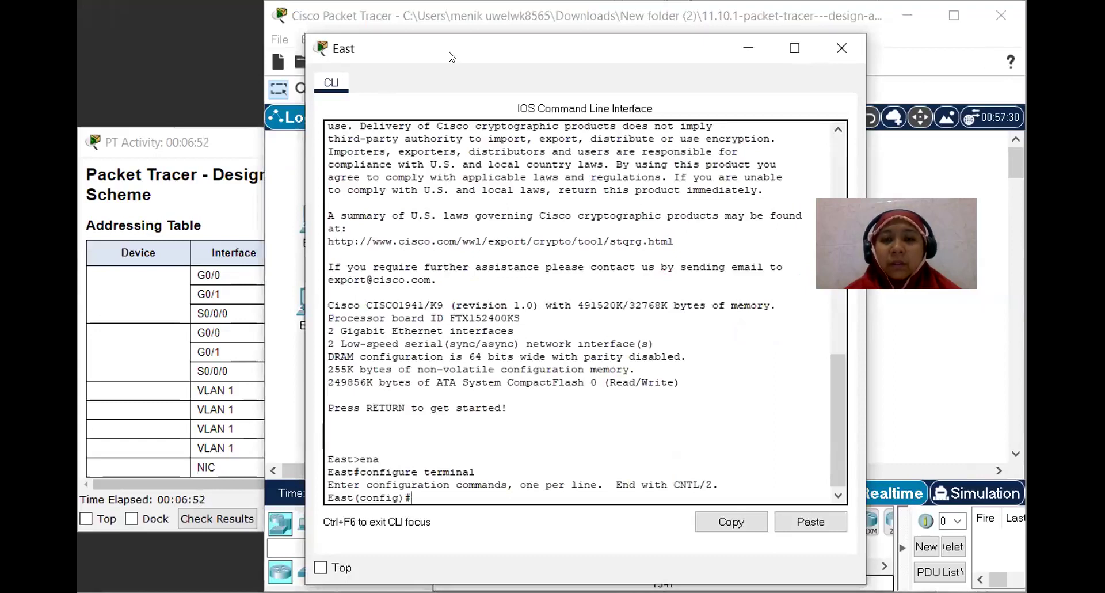
Bring up the East router's command line and enter configuration mode for interface g0/0
drag(452, 57, 488, 48)
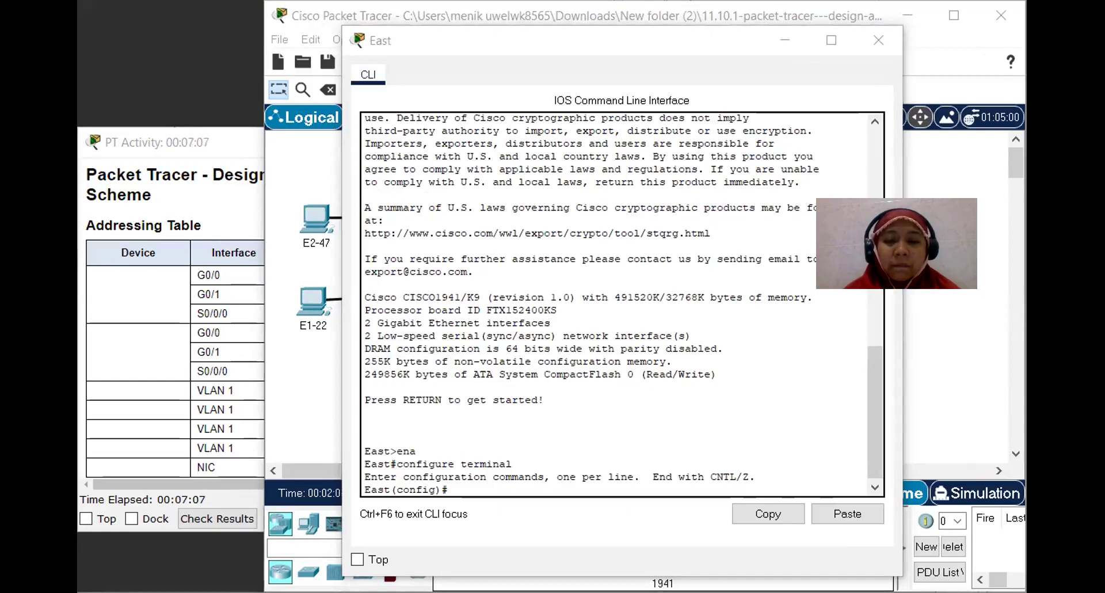
click(468, 479)
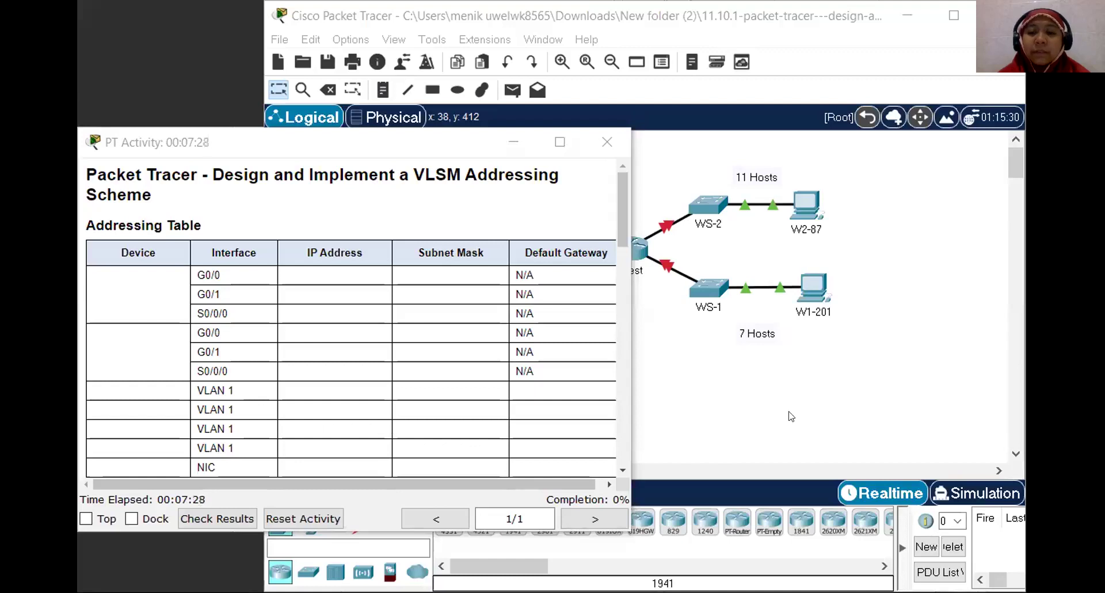
click(507, 254)
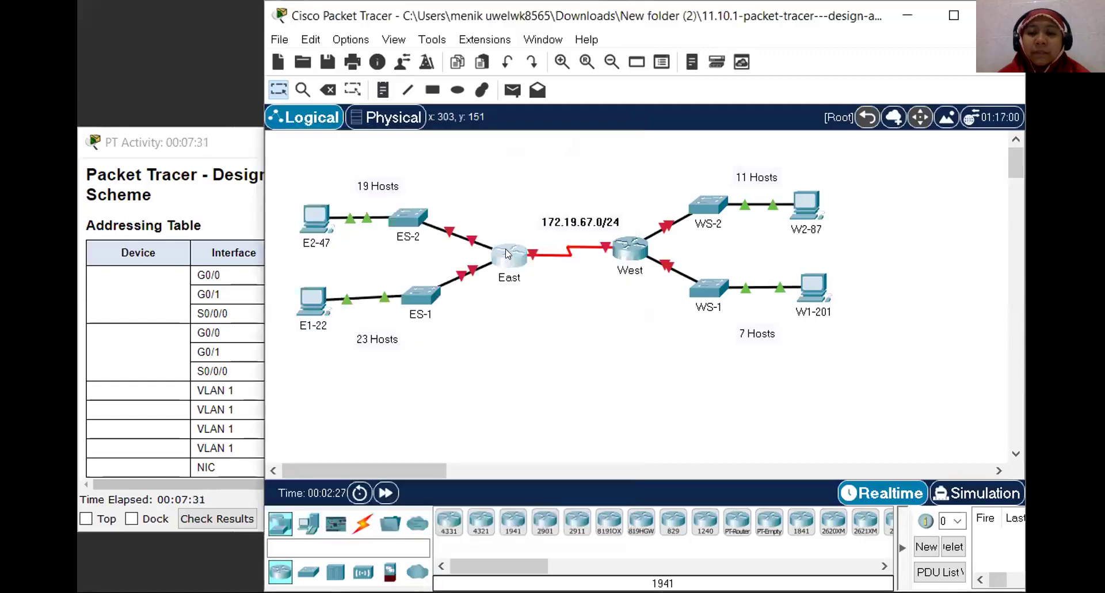
click(506, 250)
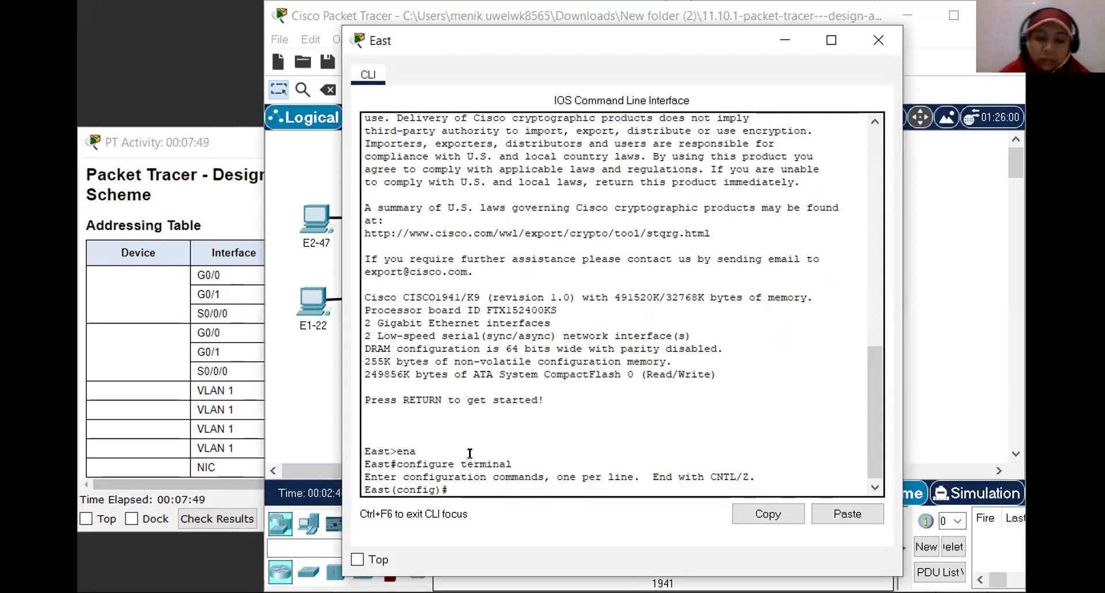
text(inter)
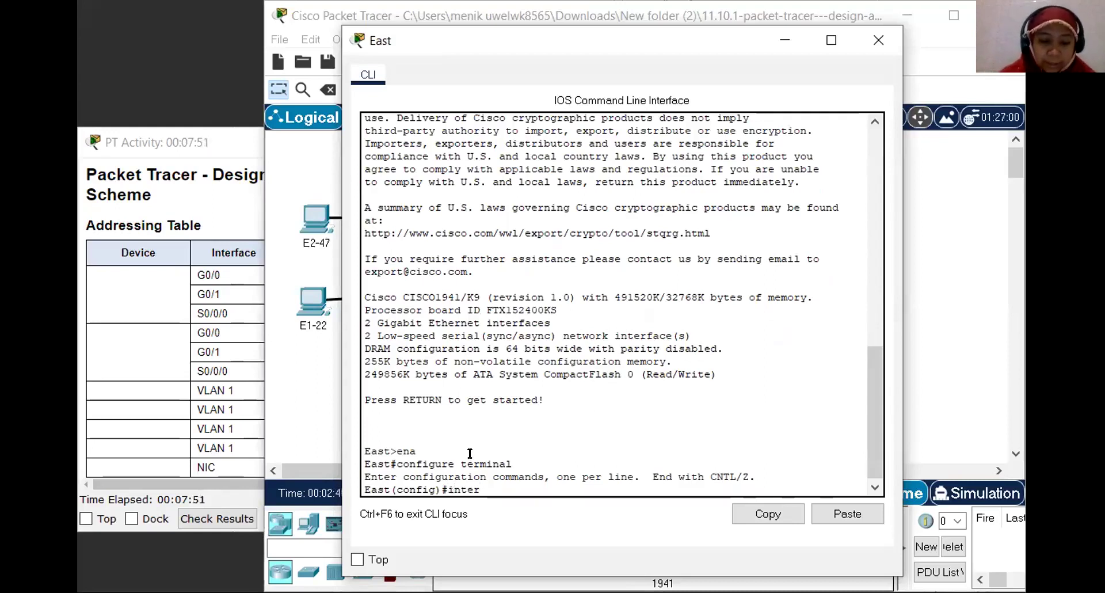
text(face g0/0)
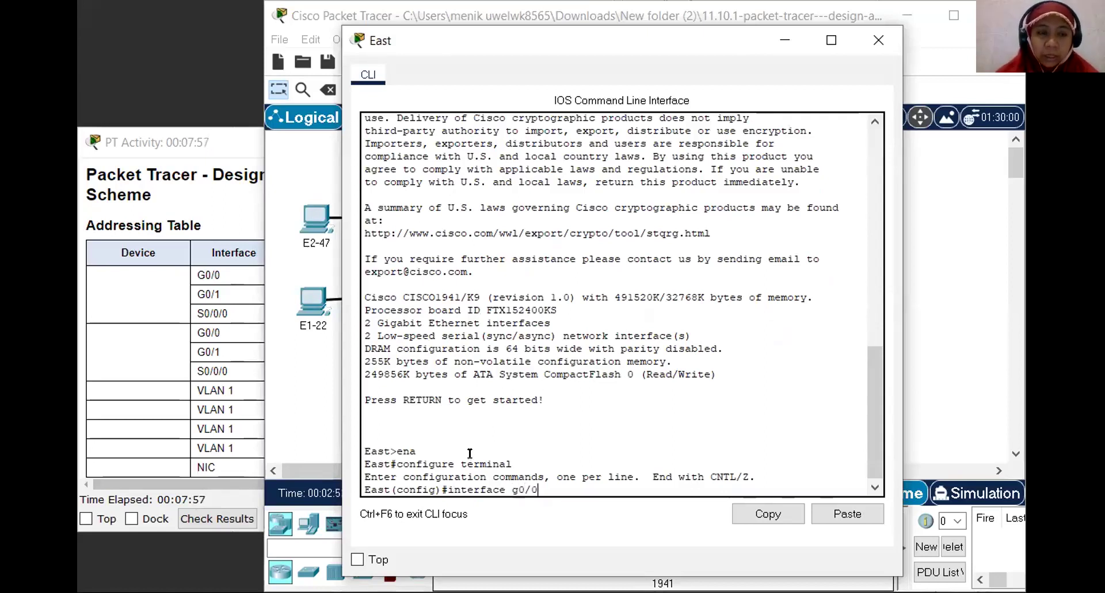
key(Return)
Assign IP address 172.19.67.1 with subnet mask 255.255.255.224 to the East router's g0/0 interface
text(ip)
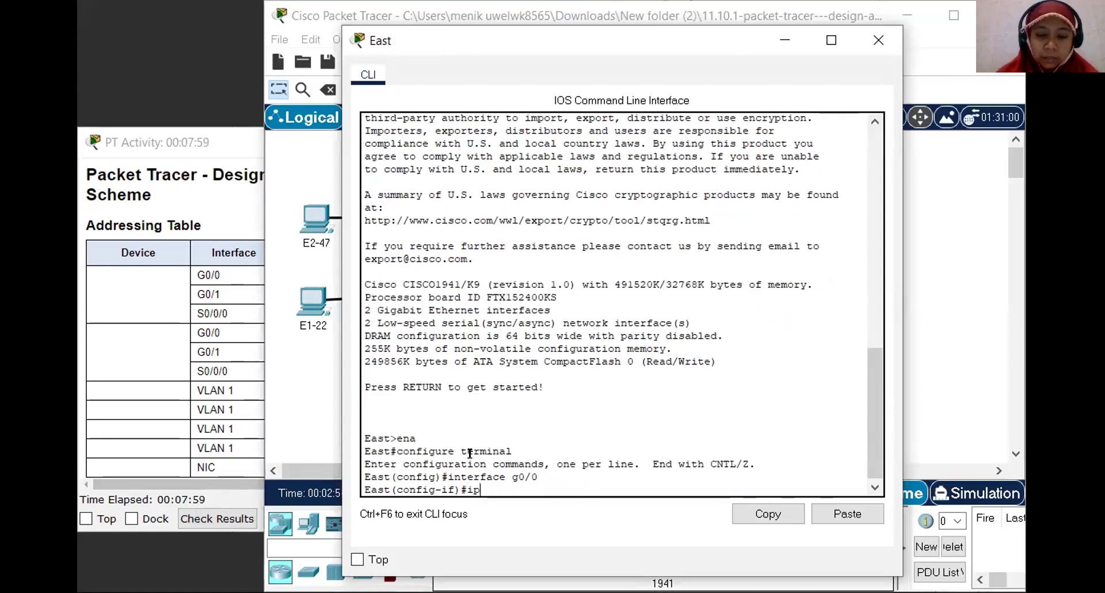
text( address)
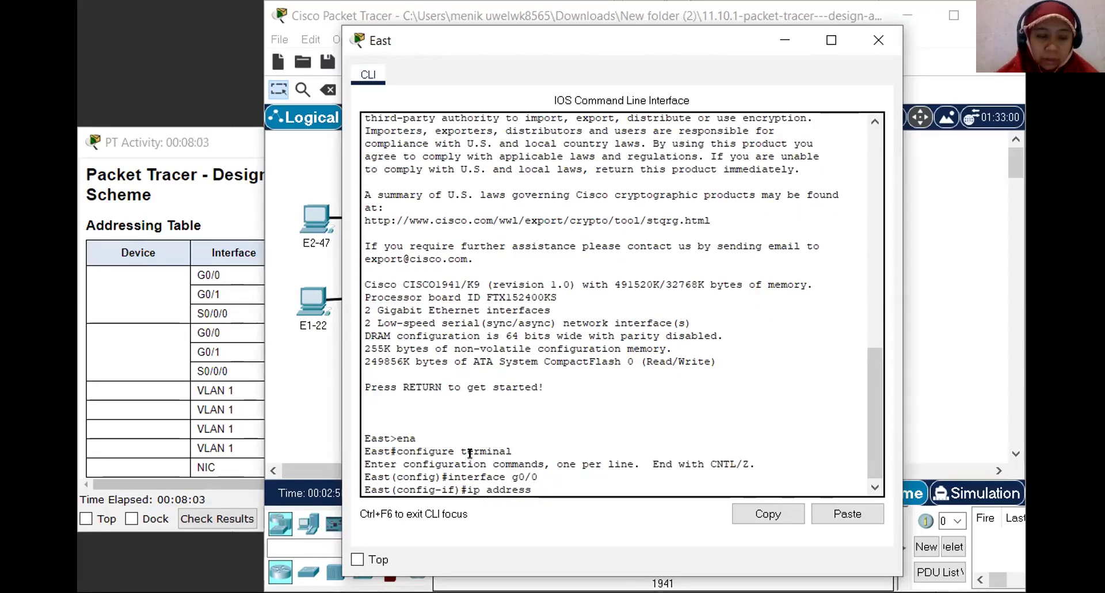
text( 172.)
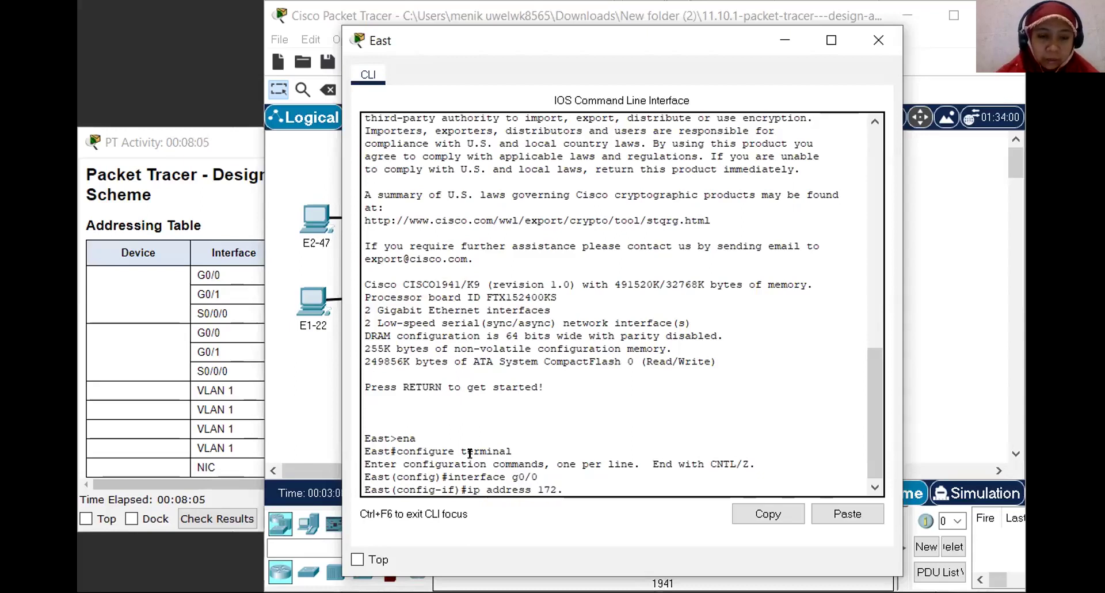
text(19.67.1 )
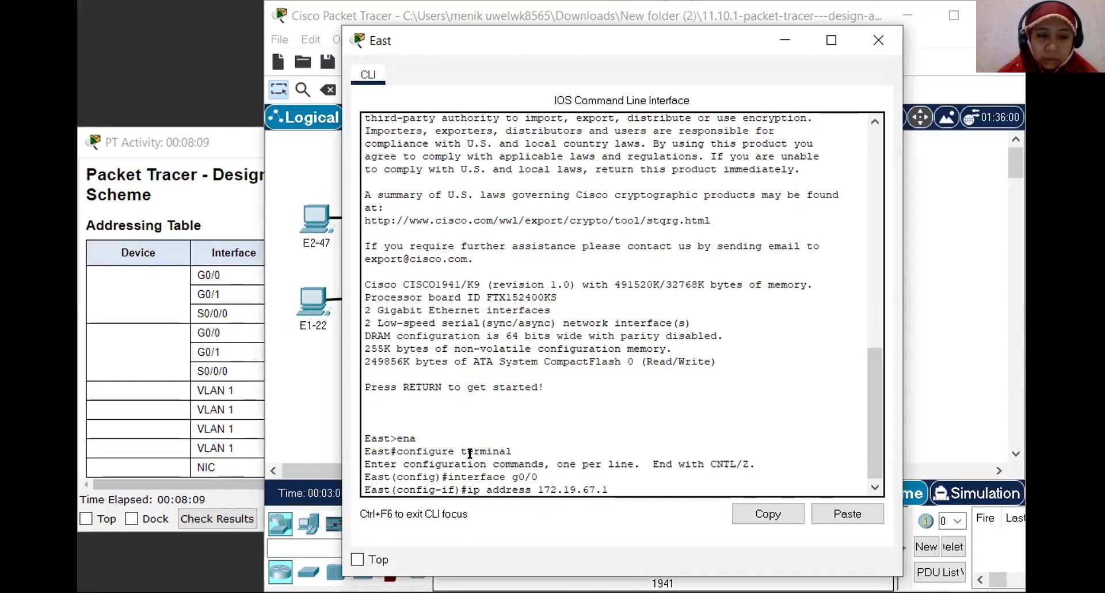
text(255.)
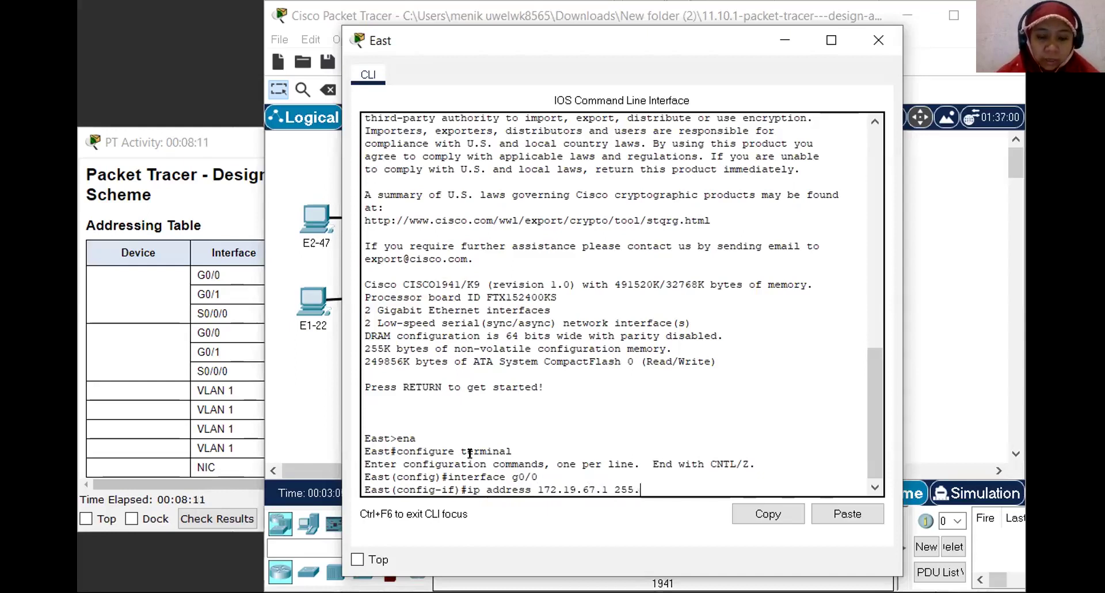
text(255.25)
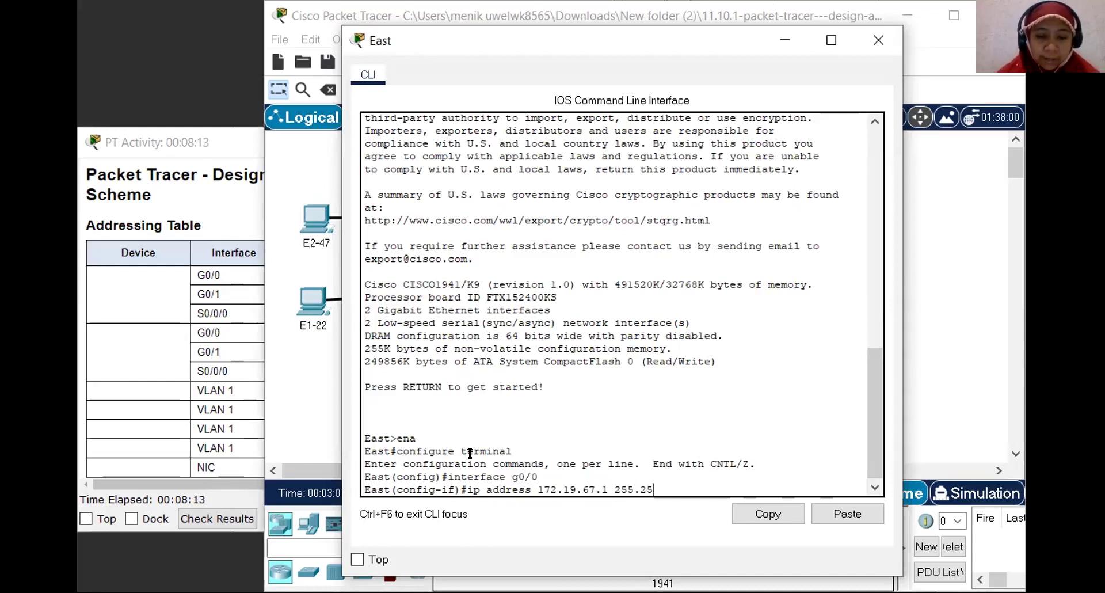
text(5.25)
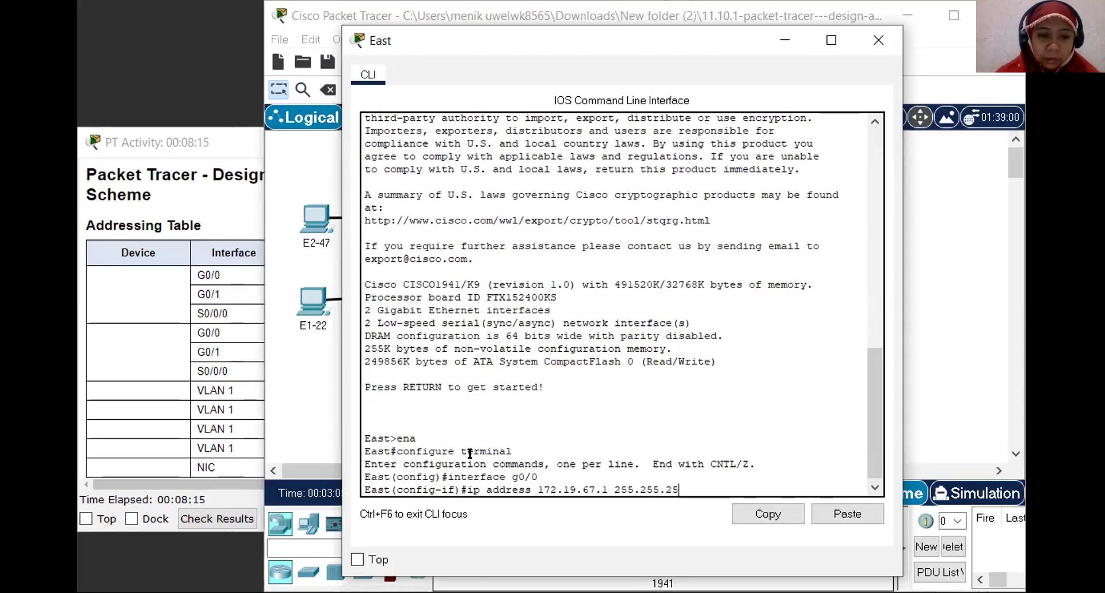
text(.224)
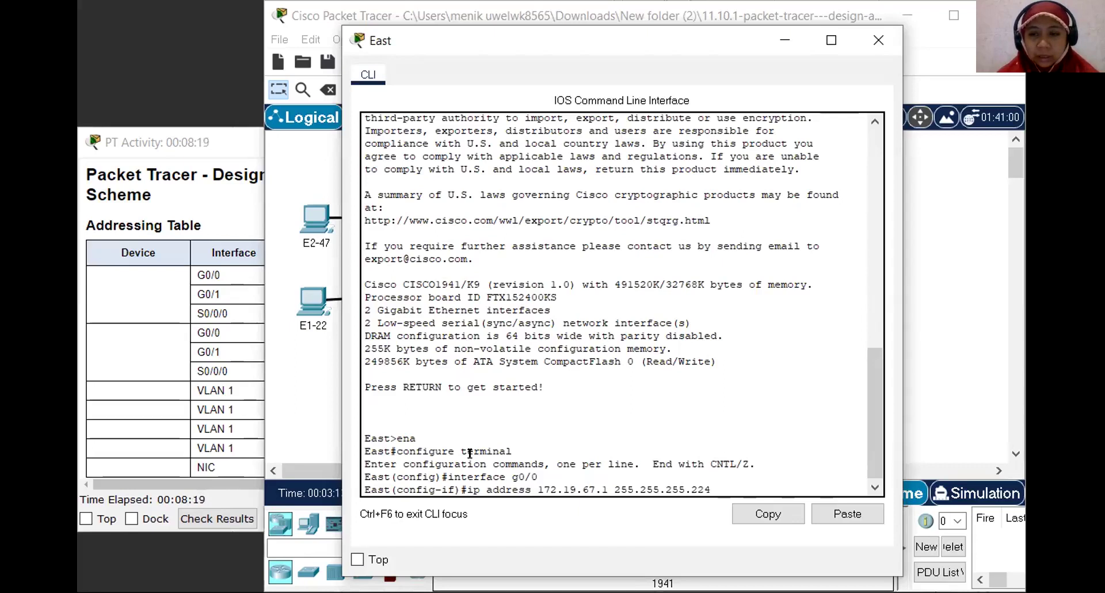
key(Return)
Enable interface g0/0 with no shutdown and return to global configuration mode
text(no shutdown)
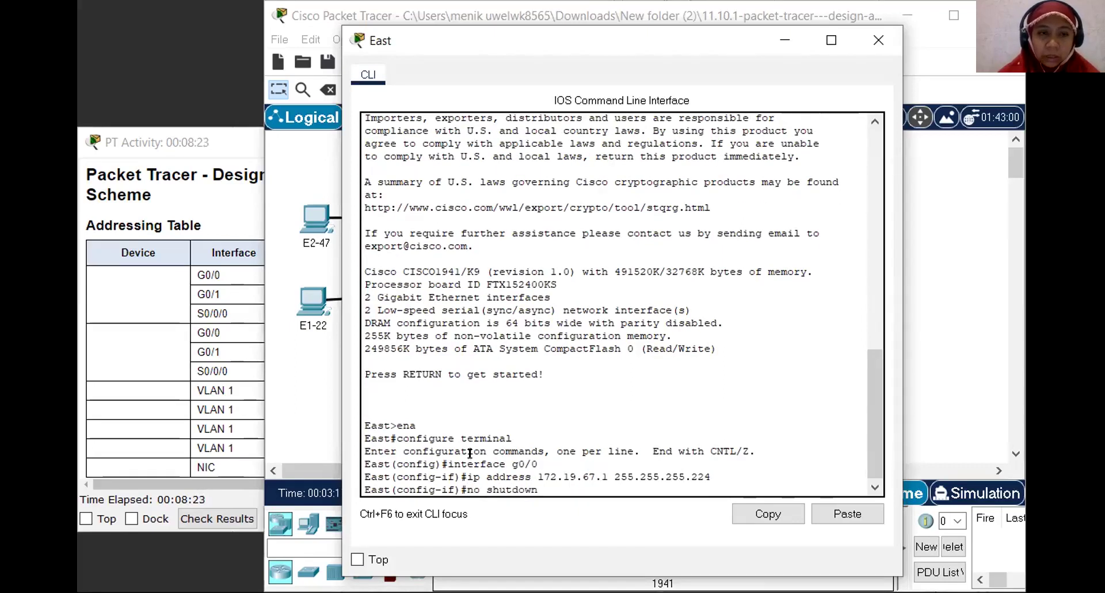
key(Return)
text(exit)
key(Return)
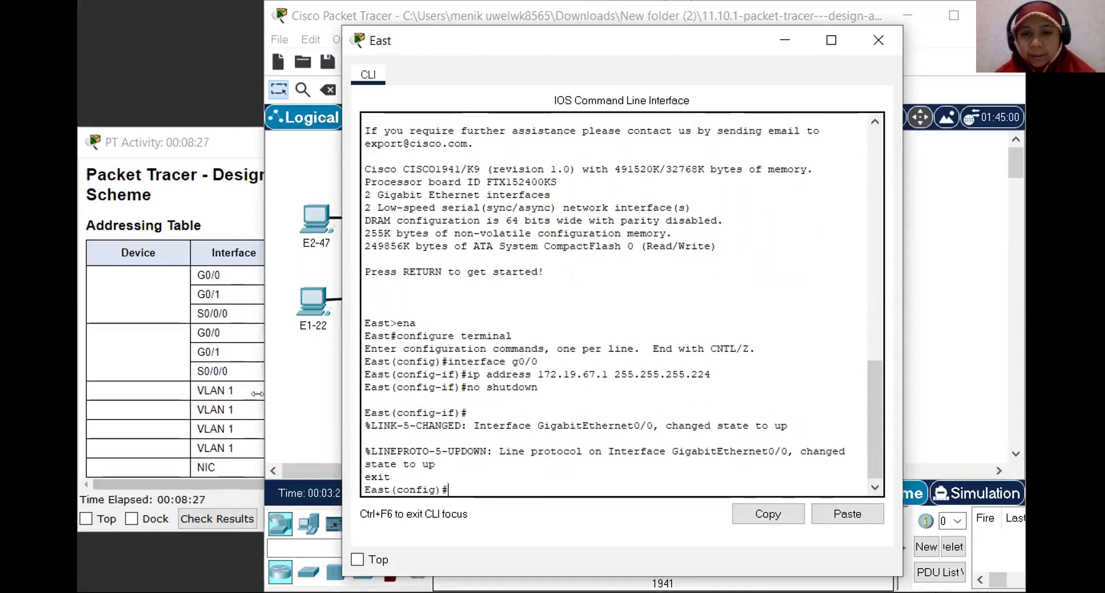
Enter configuration mode for the East router's g0/1 interface, reusing the earlier interface command
click(198, 397)
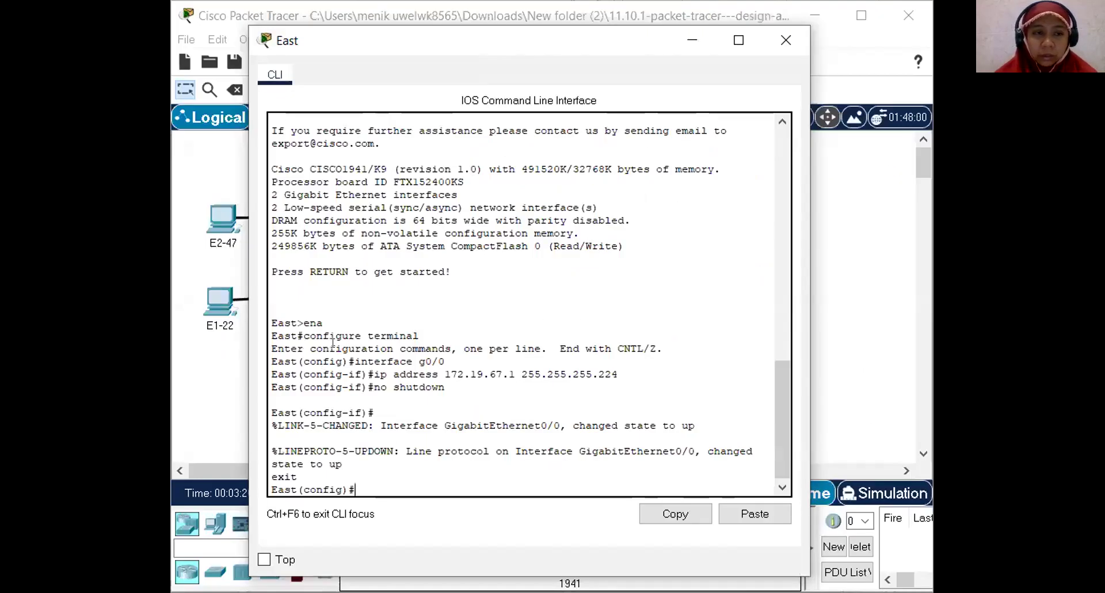
key(Up)
key(Up)
key(Up)
key(Up)
key(BackSpace)
text(1)
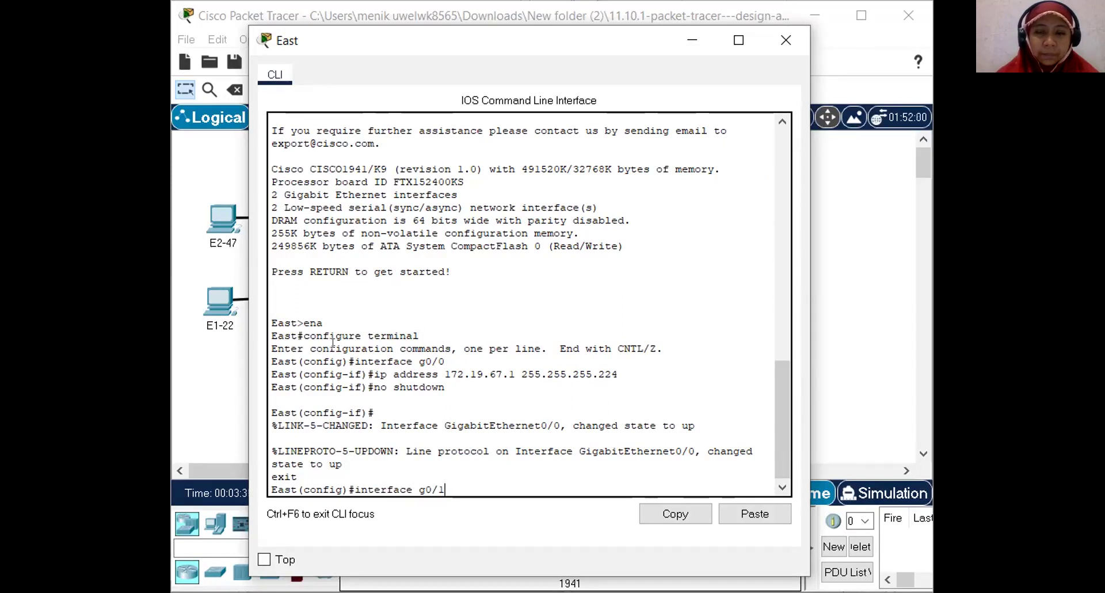
key(Return)
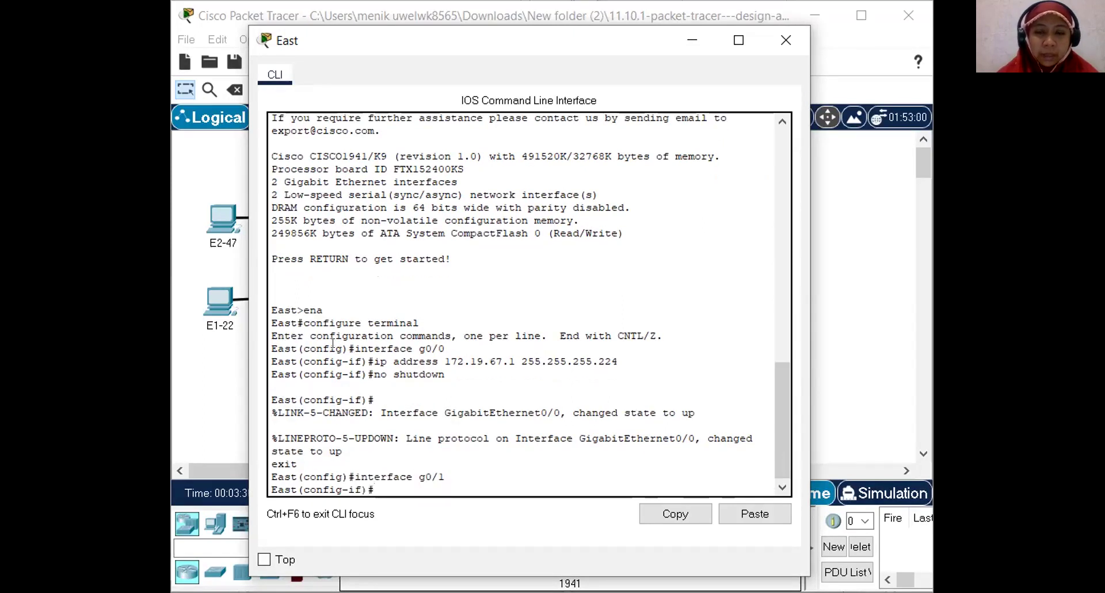
Assign IP address 172.19.67.33 with subnet mask 255.255.255.224 to the East router's g0/1 interface
text(ip)
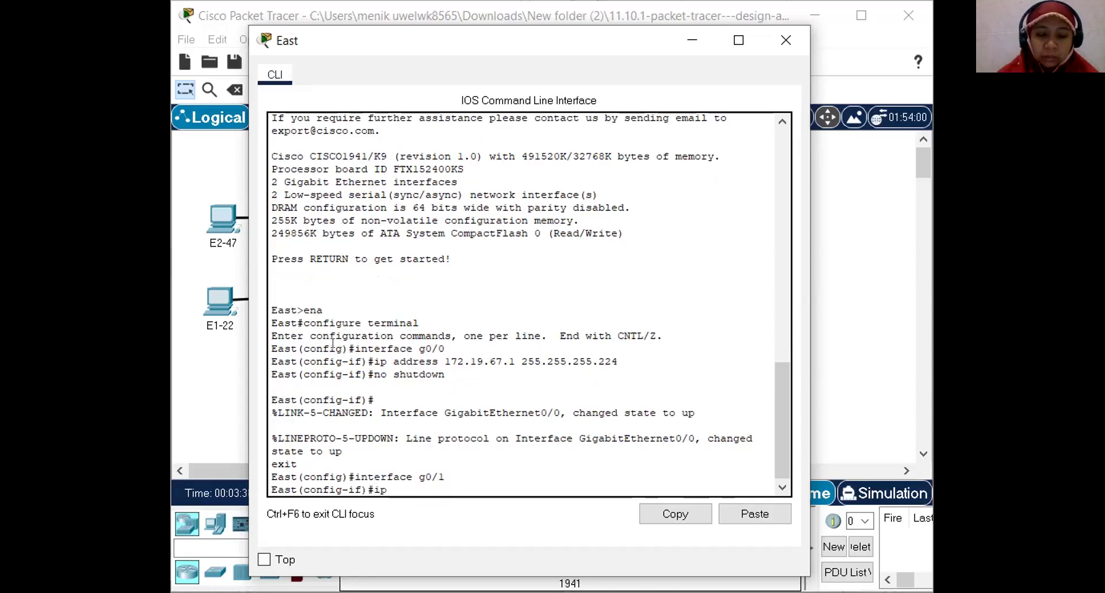
text( address)
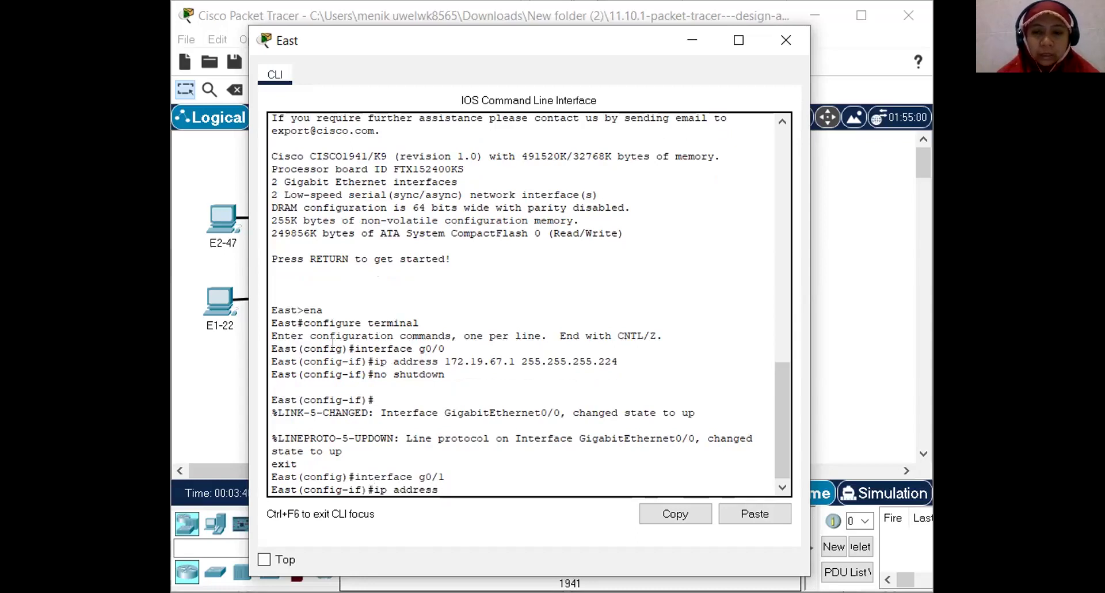
text( 17)
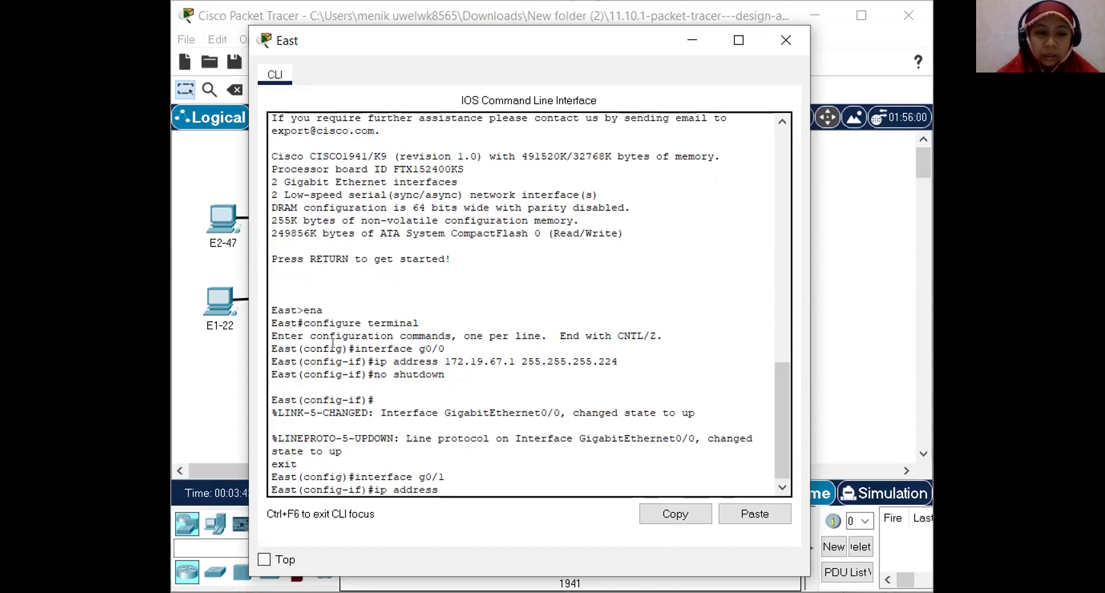
text(2)
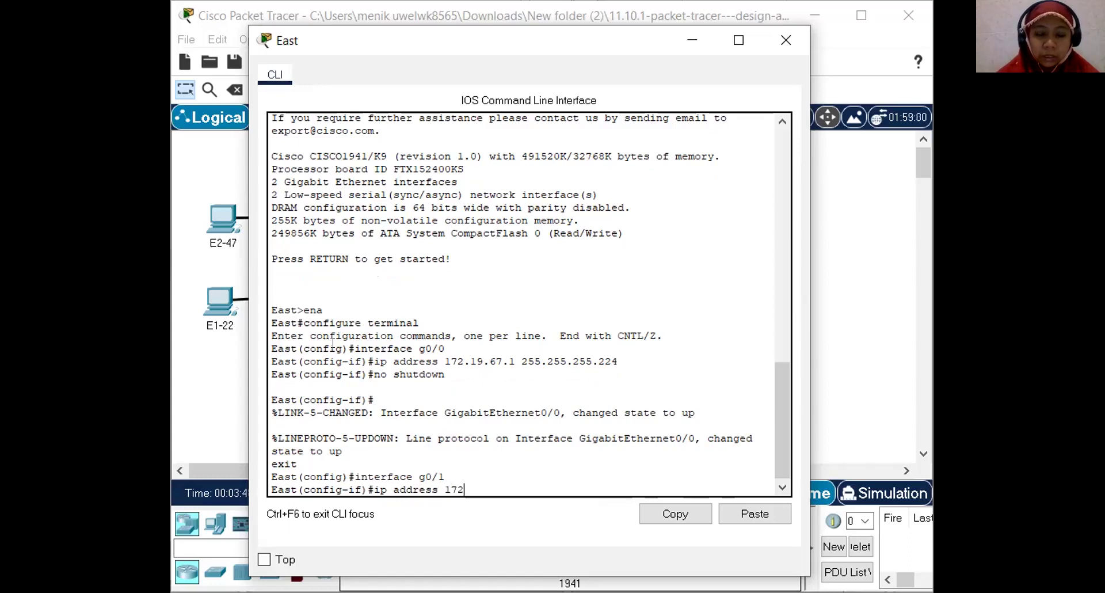
text(.19.67)
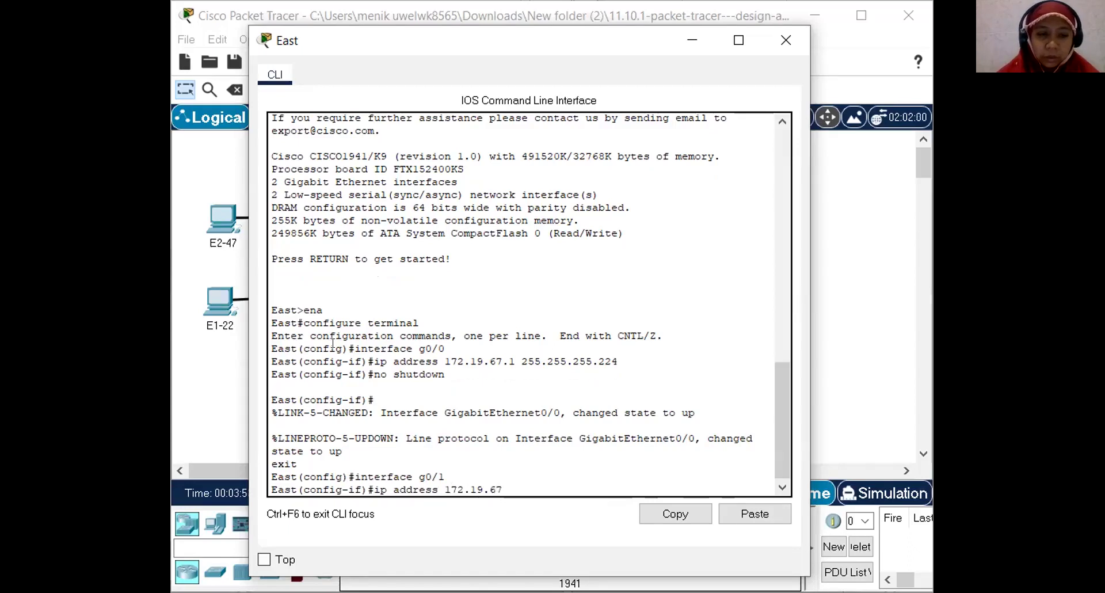
text(.33)
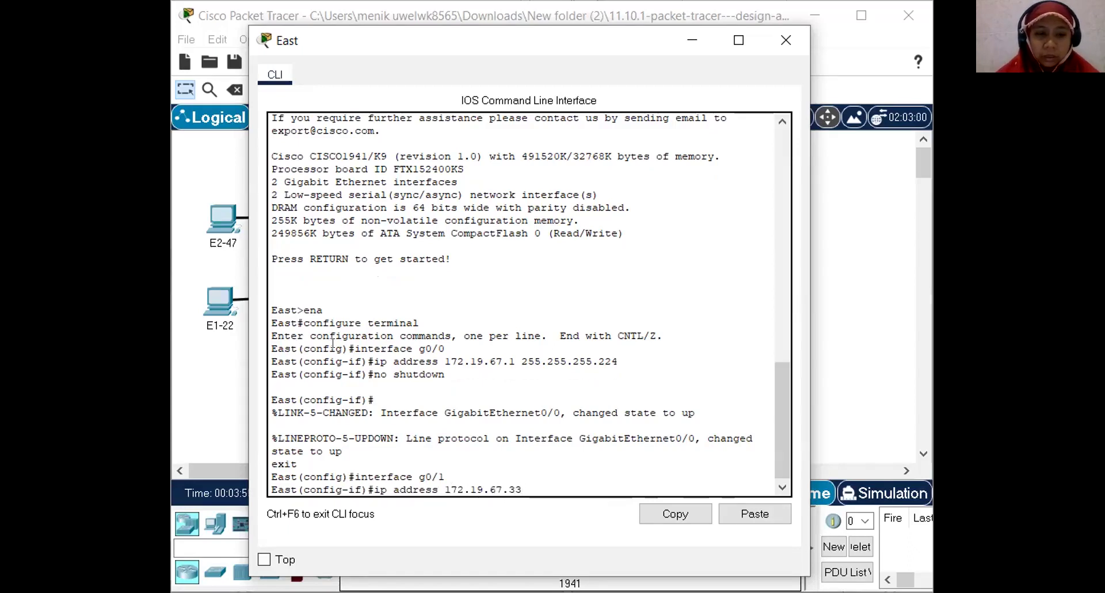
text( 255)
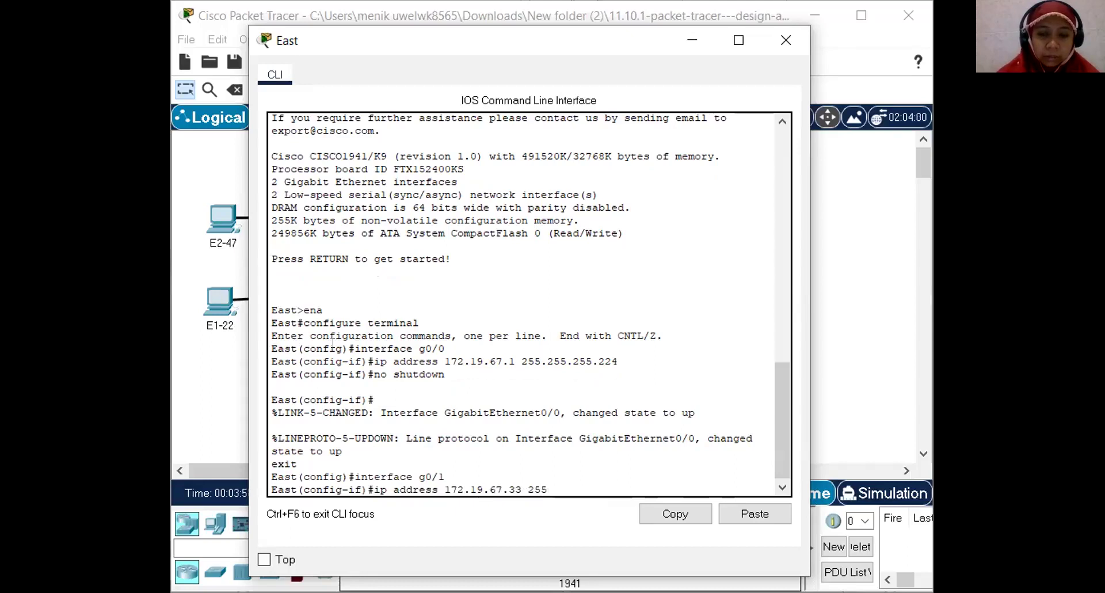
text(.255.)
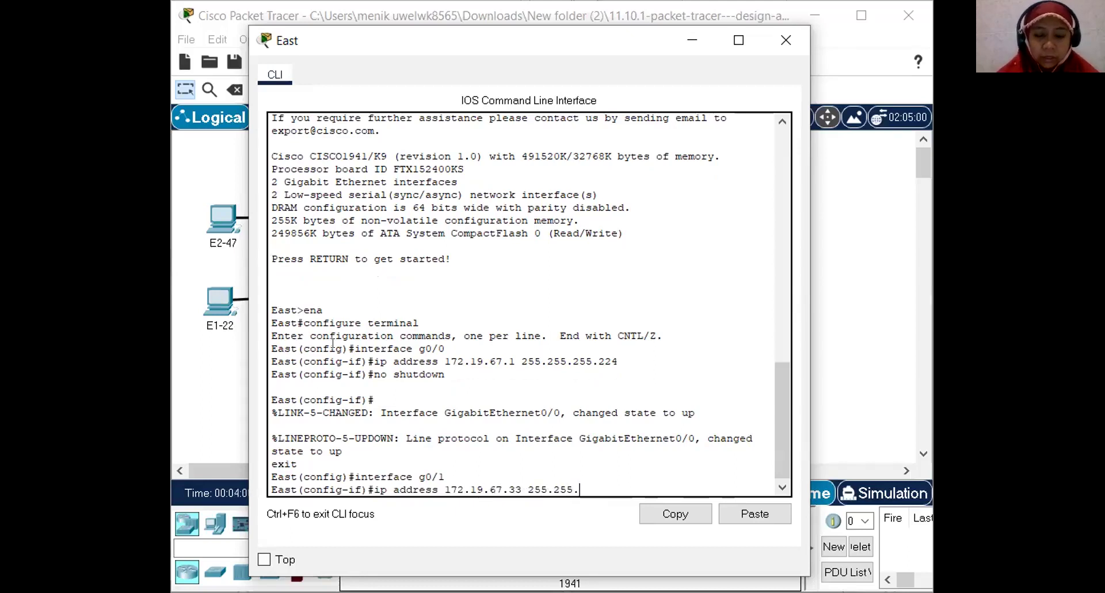
text(255)
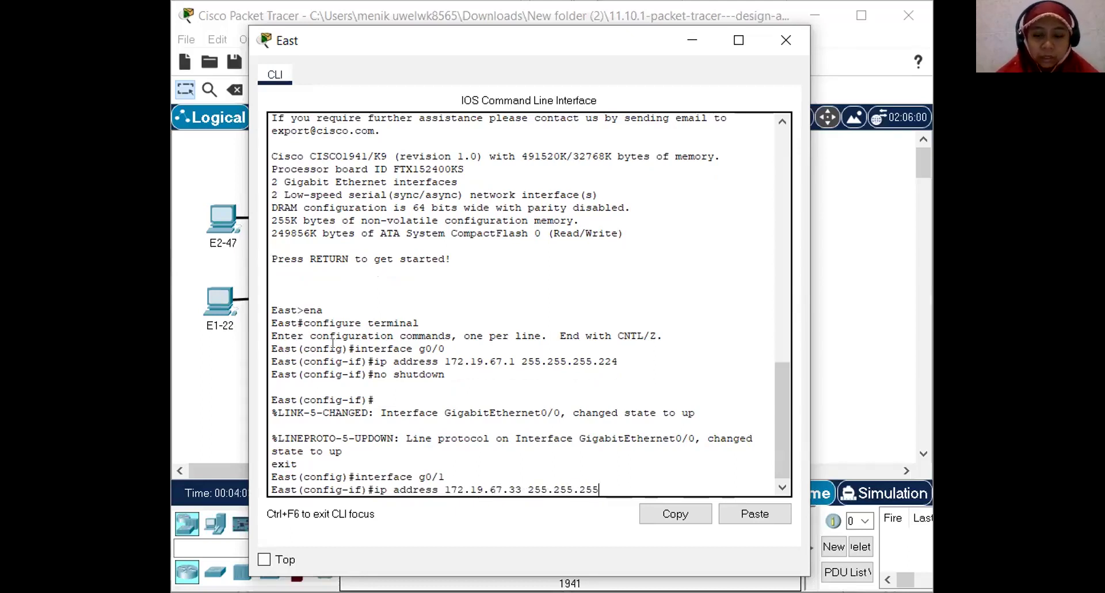
text(.224)
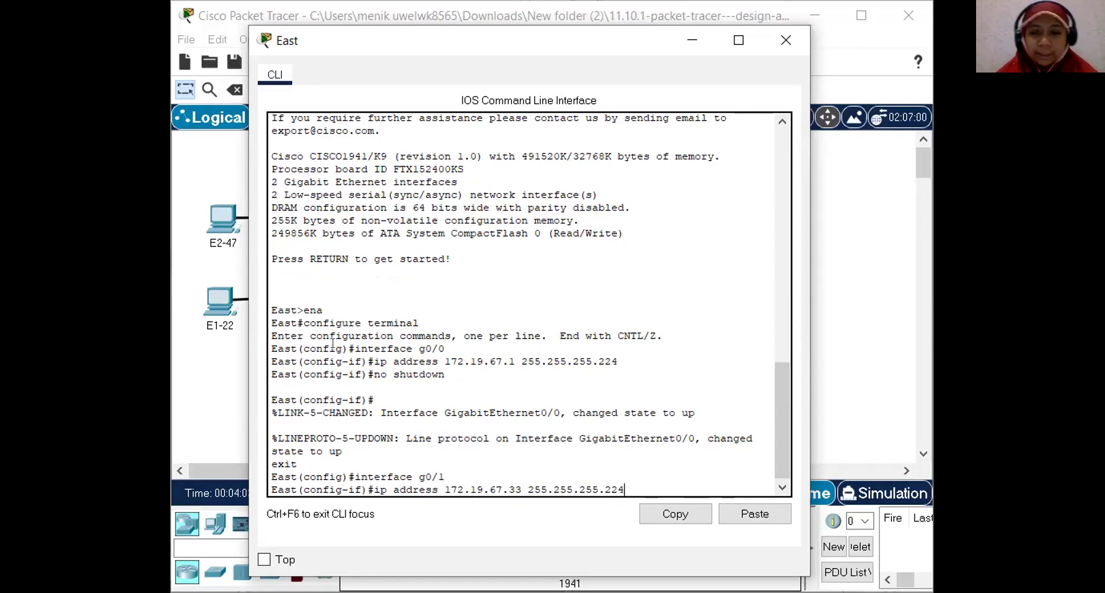
key(Return)
Enable interface g0/1 with no shutdown and return to global configuration mode
text(no shutdown)
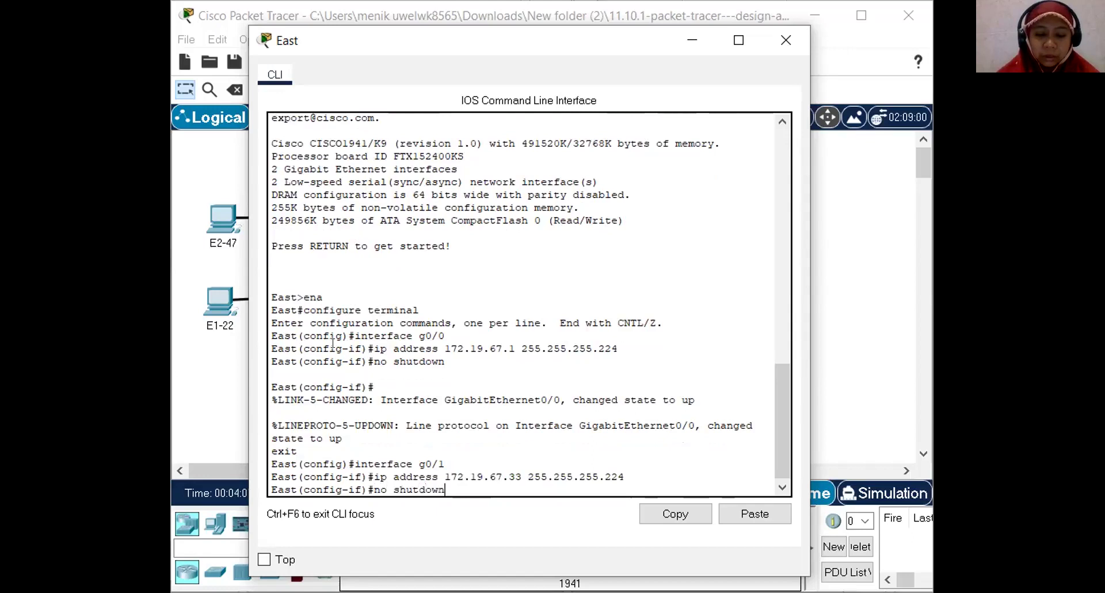
key(Return)
key(Return)
text(exit)
key(Return)
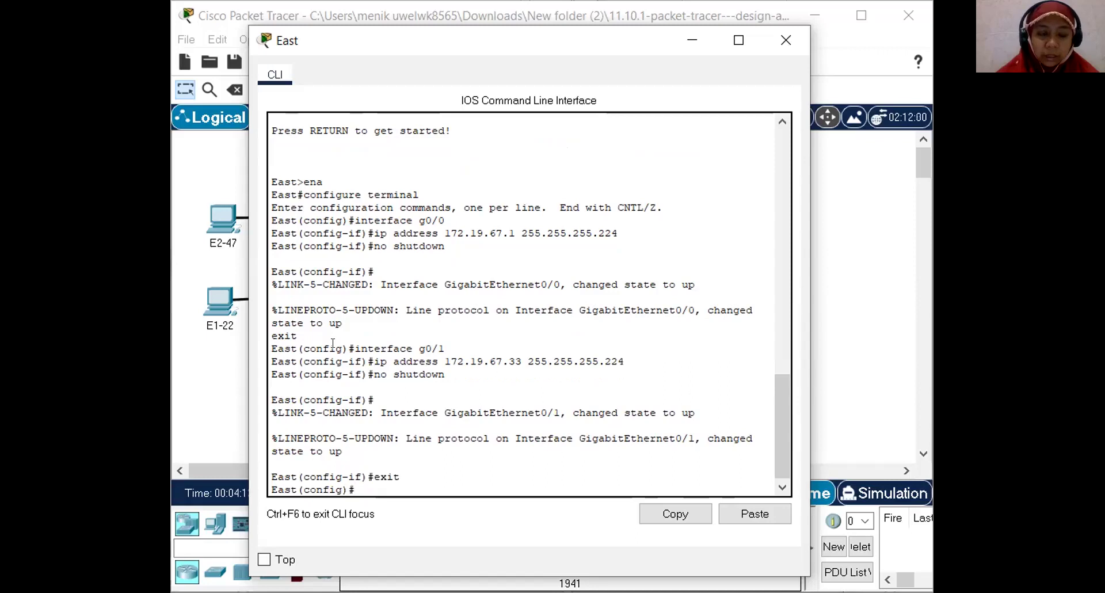
Enter configuration mode for the East router's Serial 0/0/0 interface
text(interface se)
key(BackSpace)
key(BackSpace)
text(SEri)
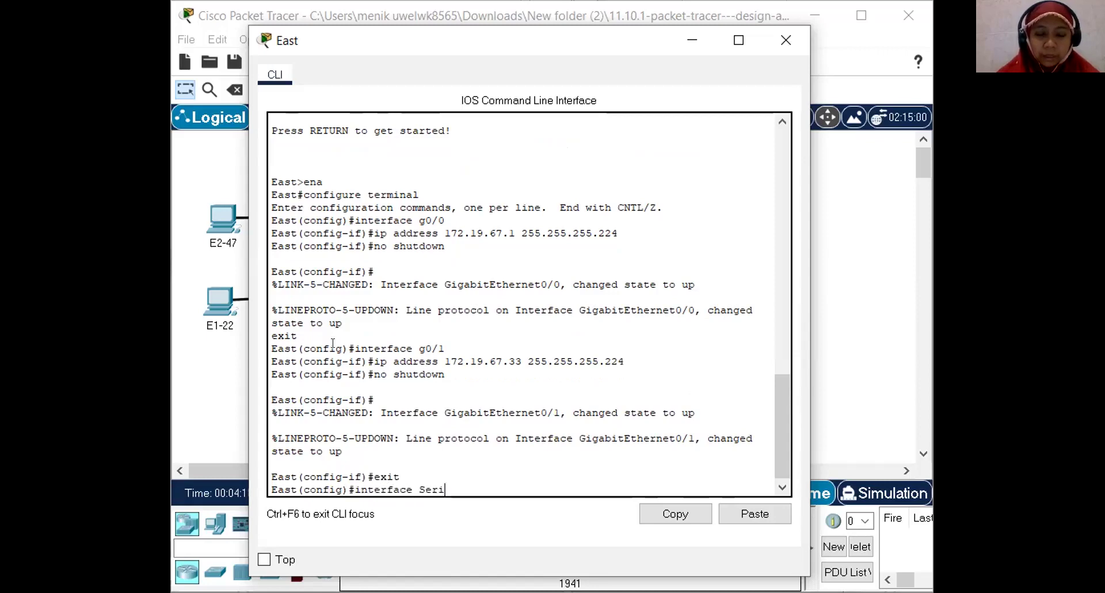
text(al 0/0/0)
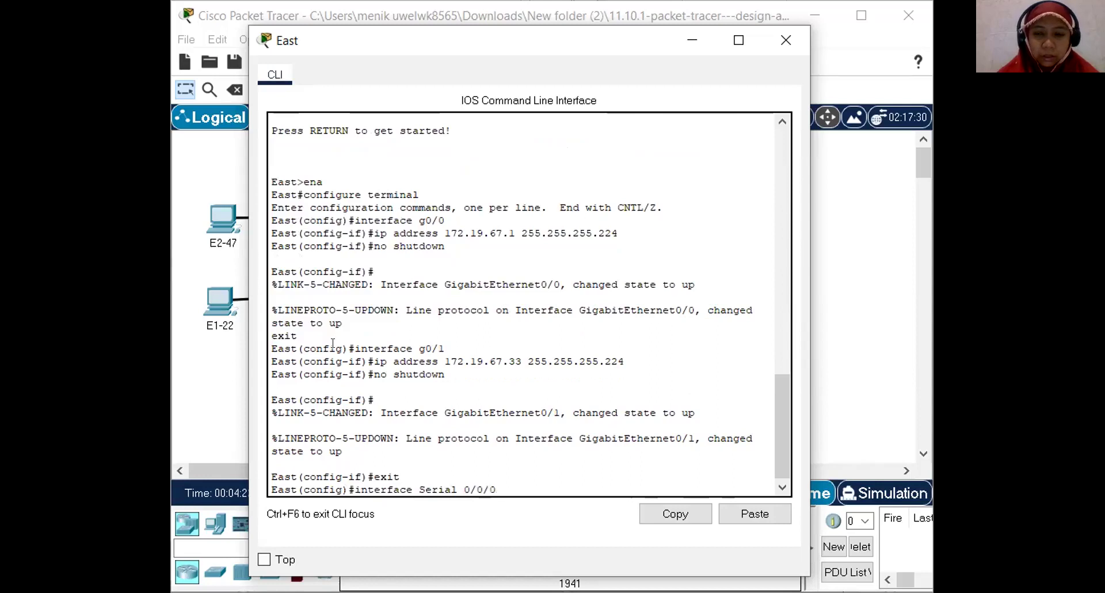
key(Return)
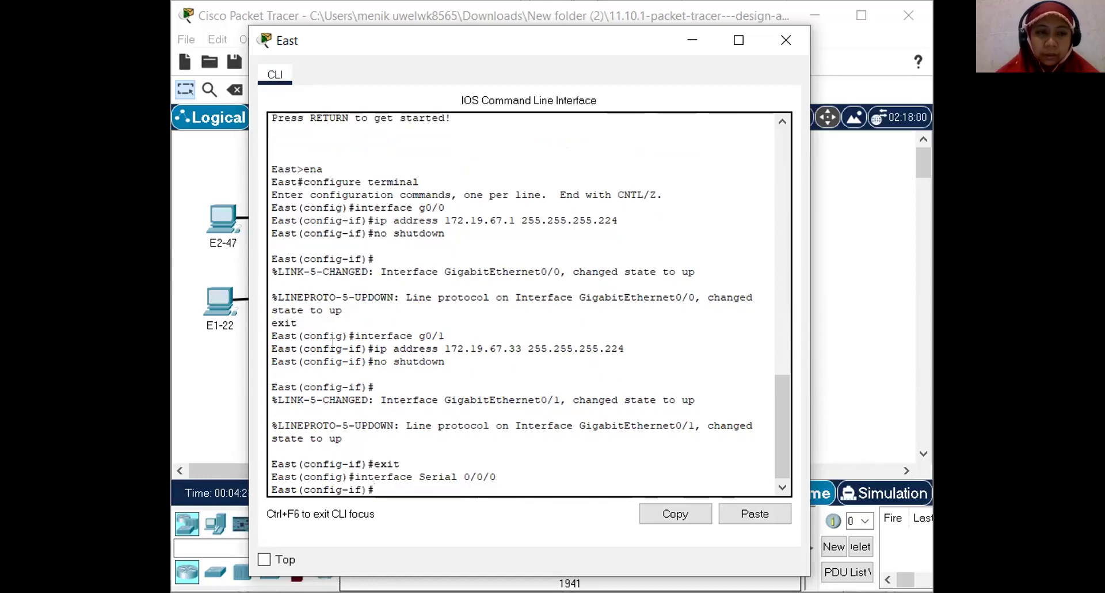
Assign IP address 172.19.67.97 with subnet mask 255.255.255.252 to the East router's Serial 0/0/0 interface
text(ip address)
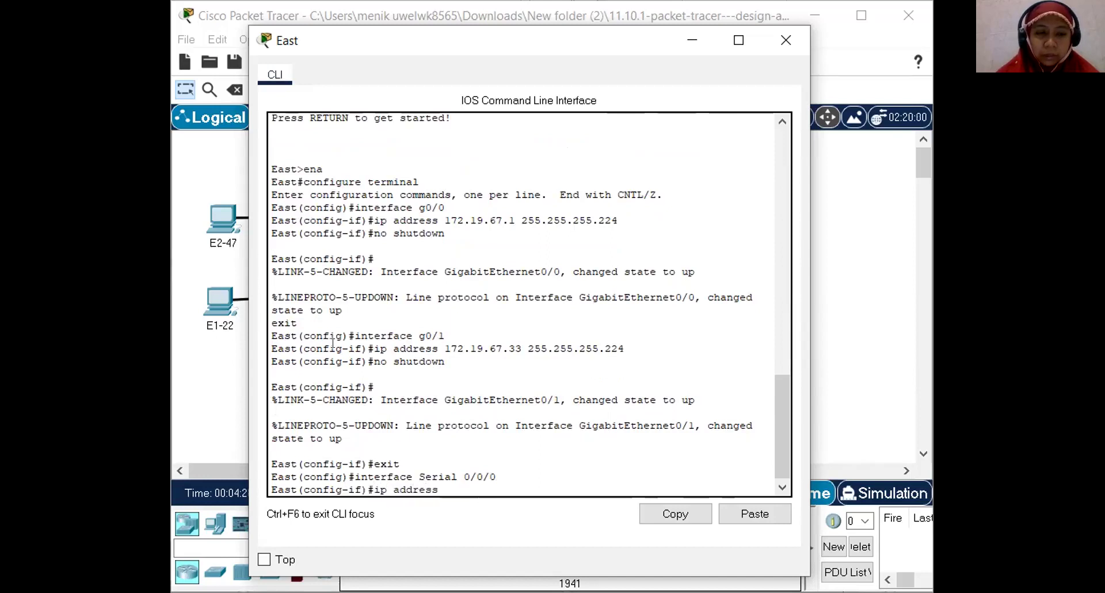
text( 172.16)
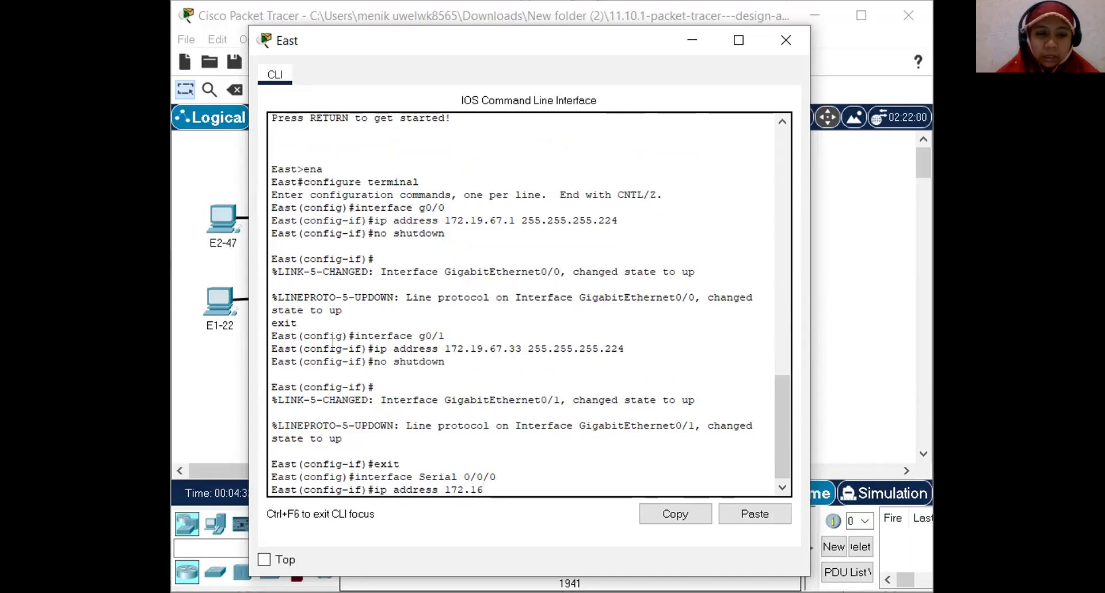
key(BackSpace)
text(9.67)
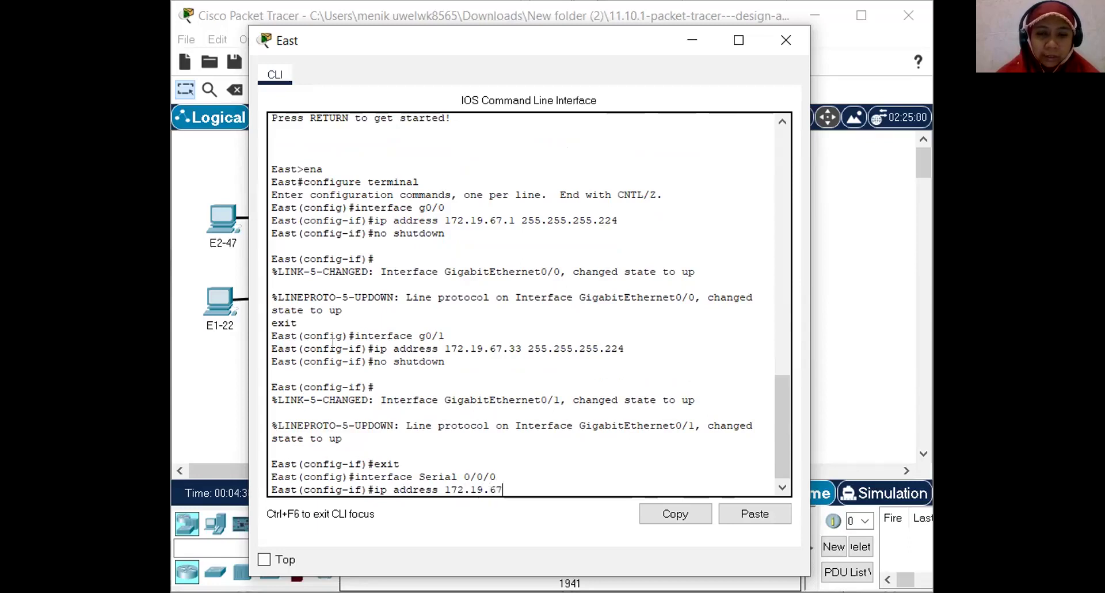
text(.)
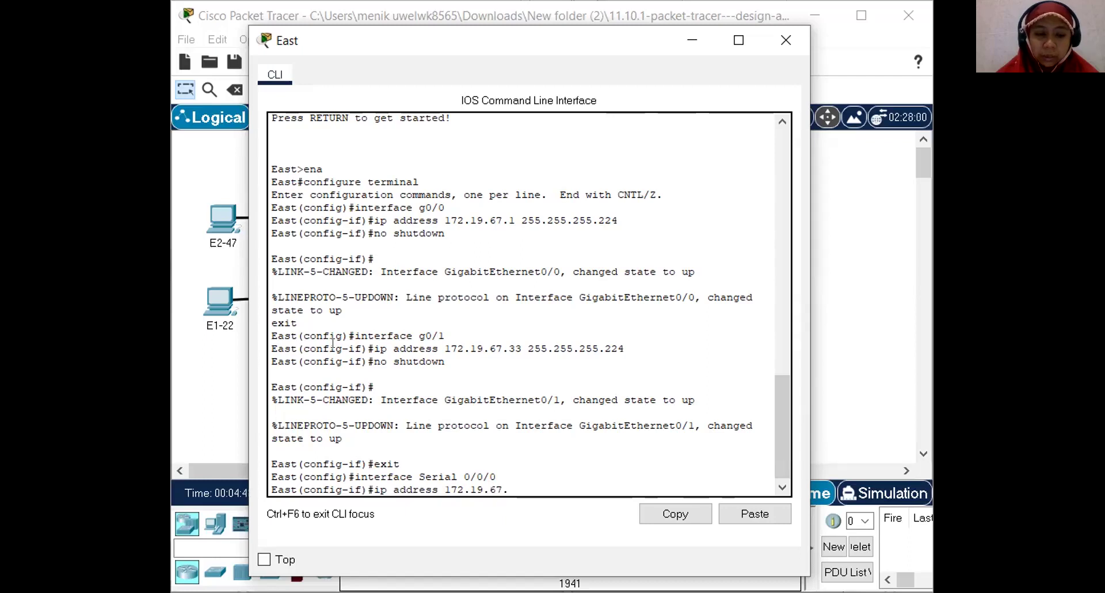
text(97)
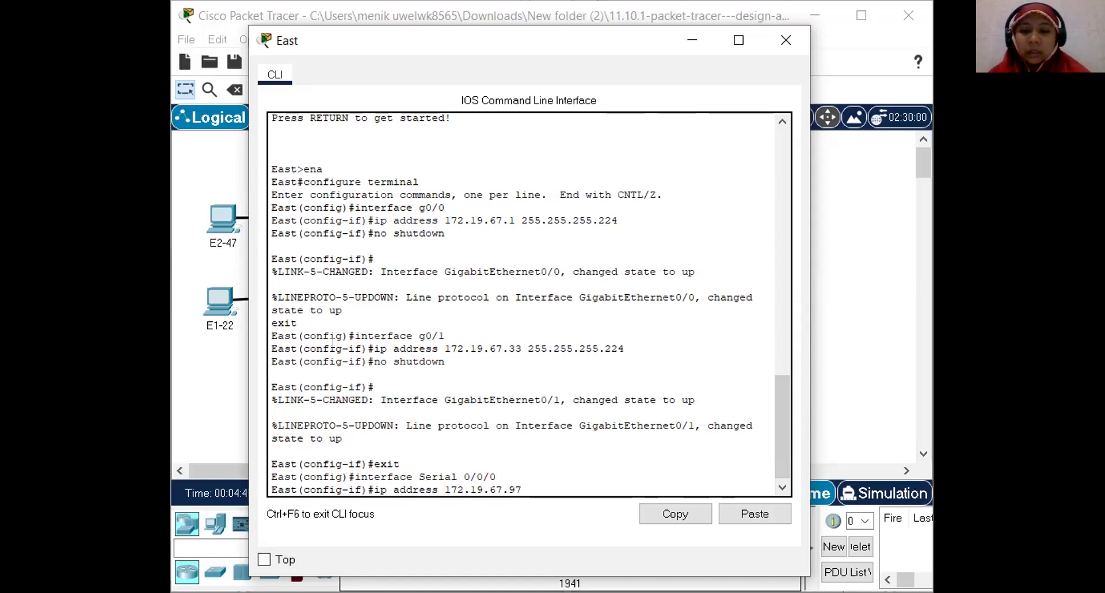
text( 255)
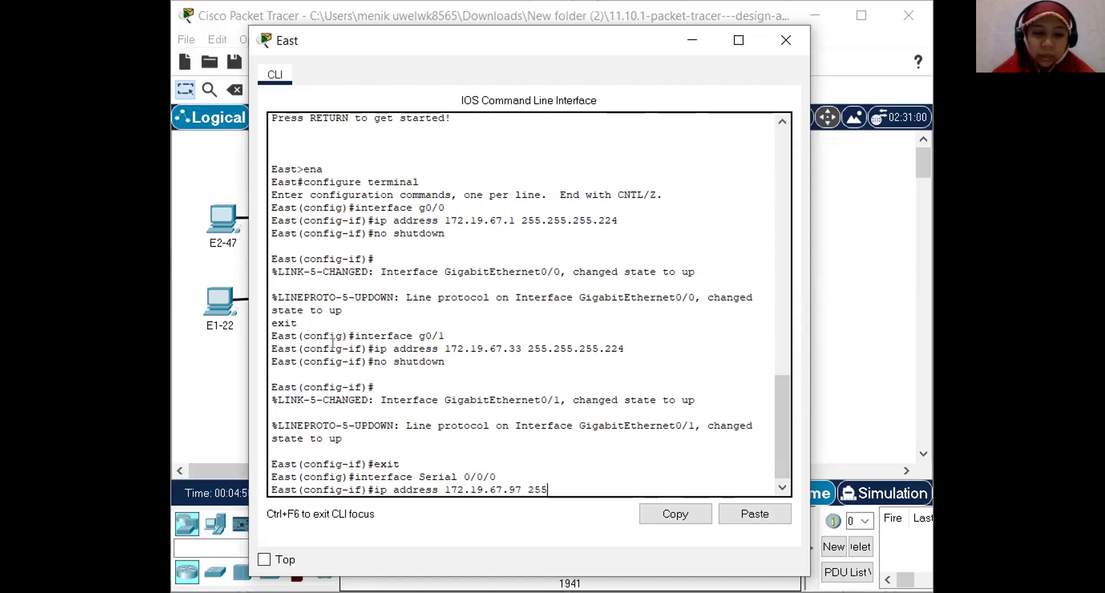
text(.255.255.)
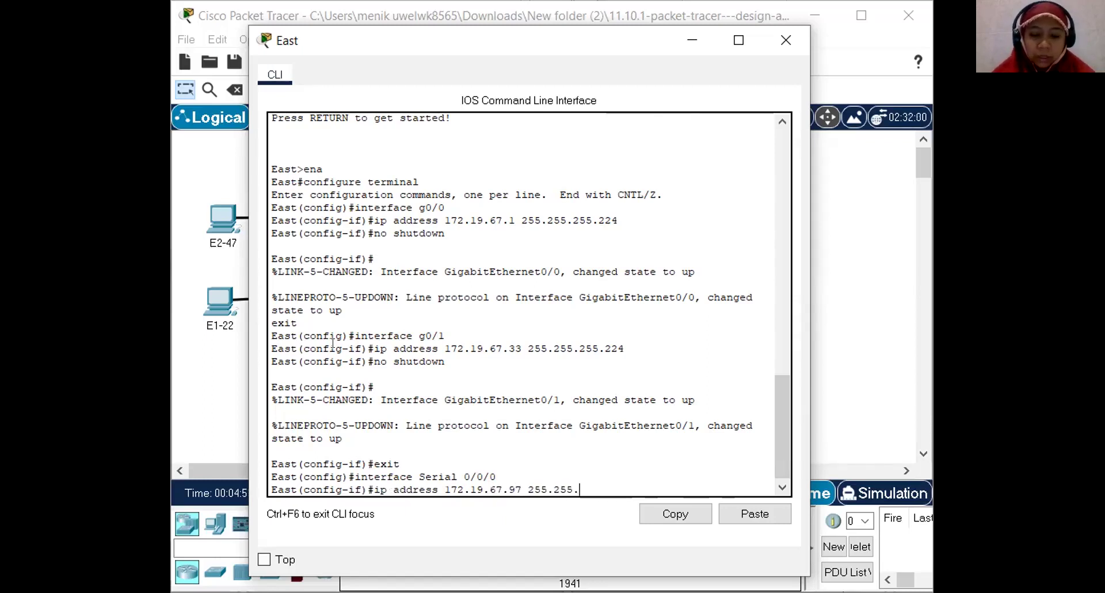
text(/25)
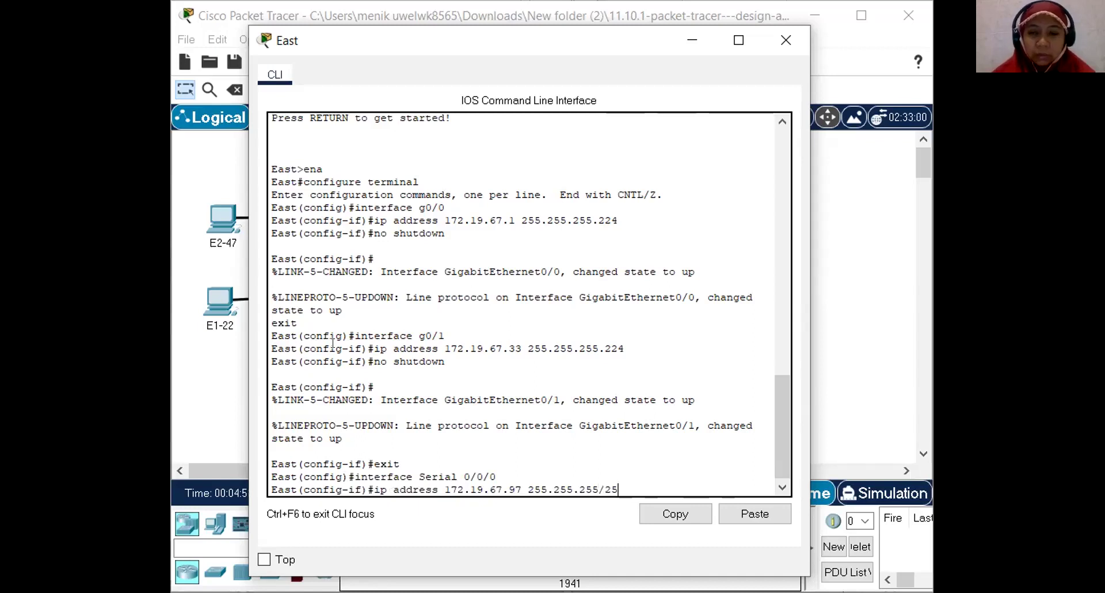
key(BackSpace)
key(BackSpace)
key(BackSpace)
text(.253)
key(BackSpace)
text(2)
key(Return)
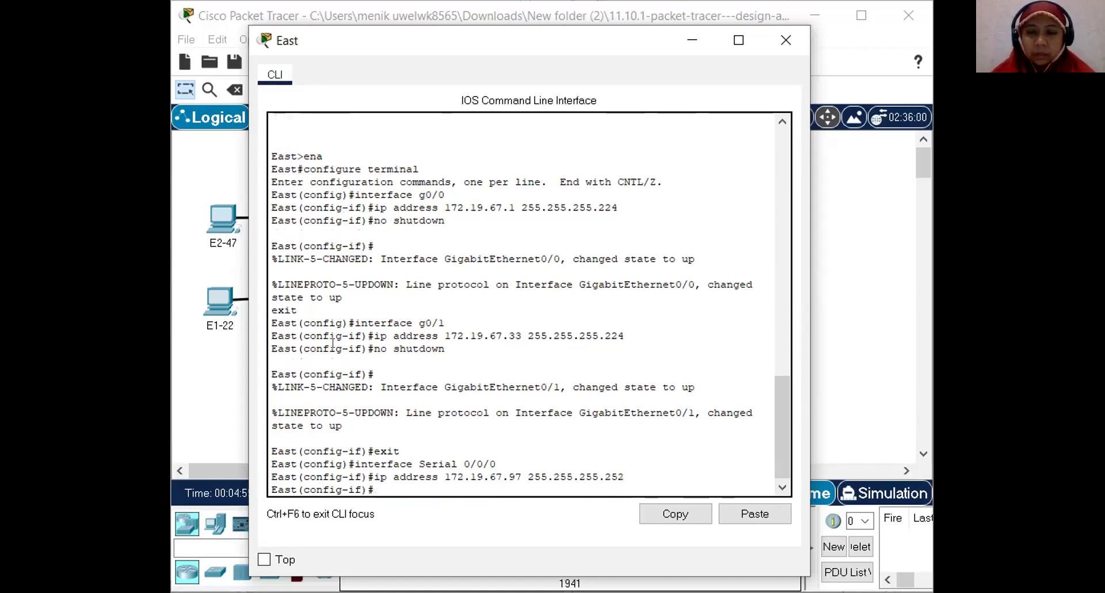
text(no shut dowan)
key(BackSpace)
key(BackSpace)
key(BackSpace)
key(BackSpace)
key(BackSpace)
key(BackSpace)
key(BackSpace)
key(BackSpace)
key(BackSpace)
key(BackSpace)
key(BackSpace)
key(BackSpace)
key(BackSpace)
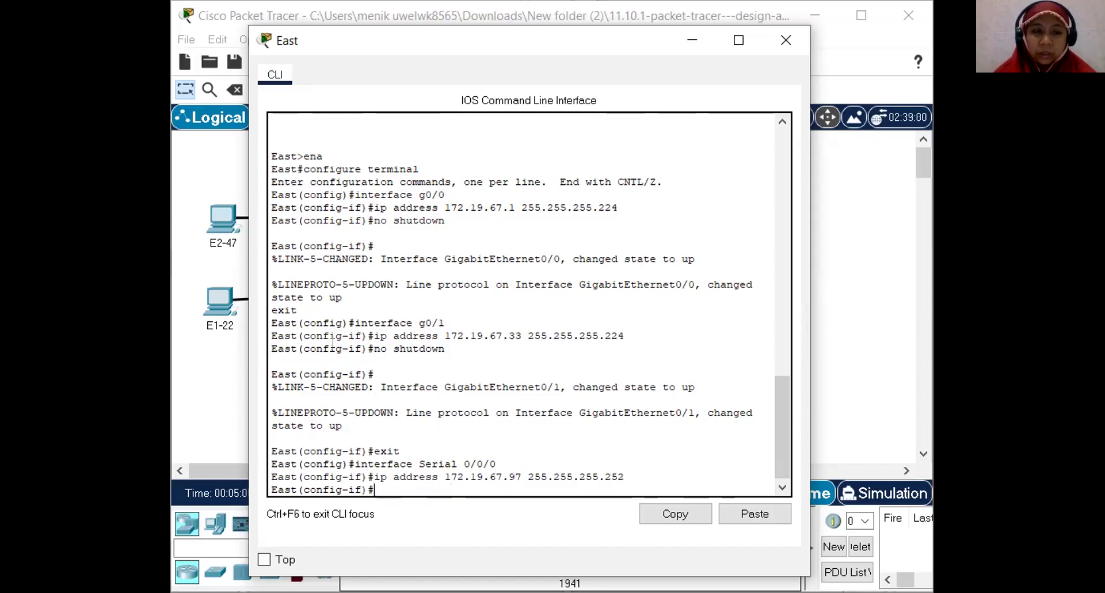
Enable the East router's Serial 0/0/0 interface with no shutdown and return to global configuration mode
text(no shutdown)
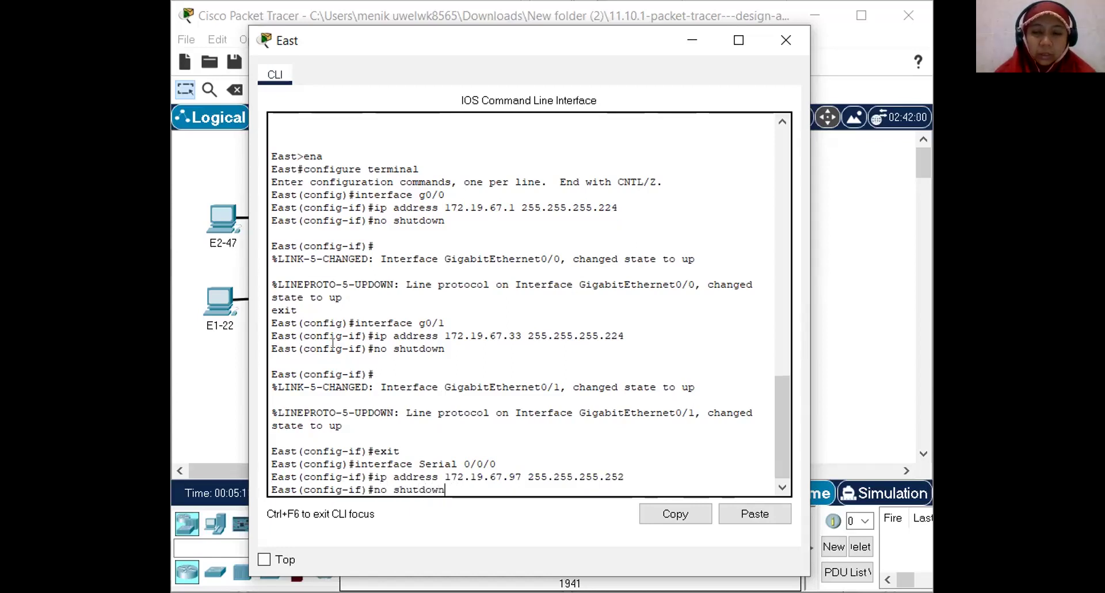
key(Return)
text(exi)
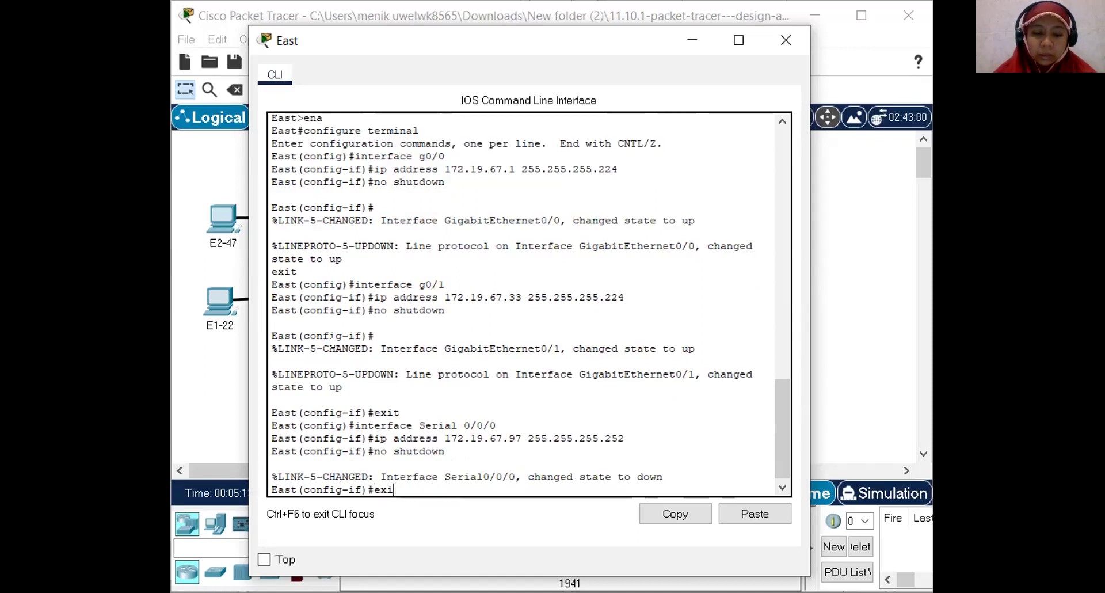
text(t)
key(Return)
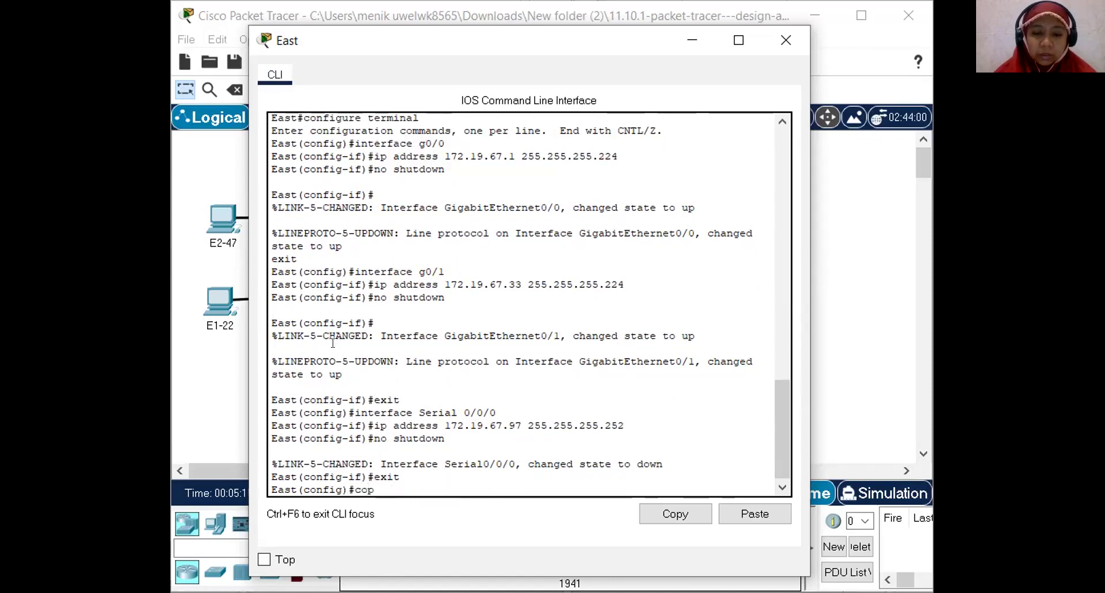
Leave global configuration mode and save the East router's running configuration with copy run start, accepting the default destination filename
text(exit)
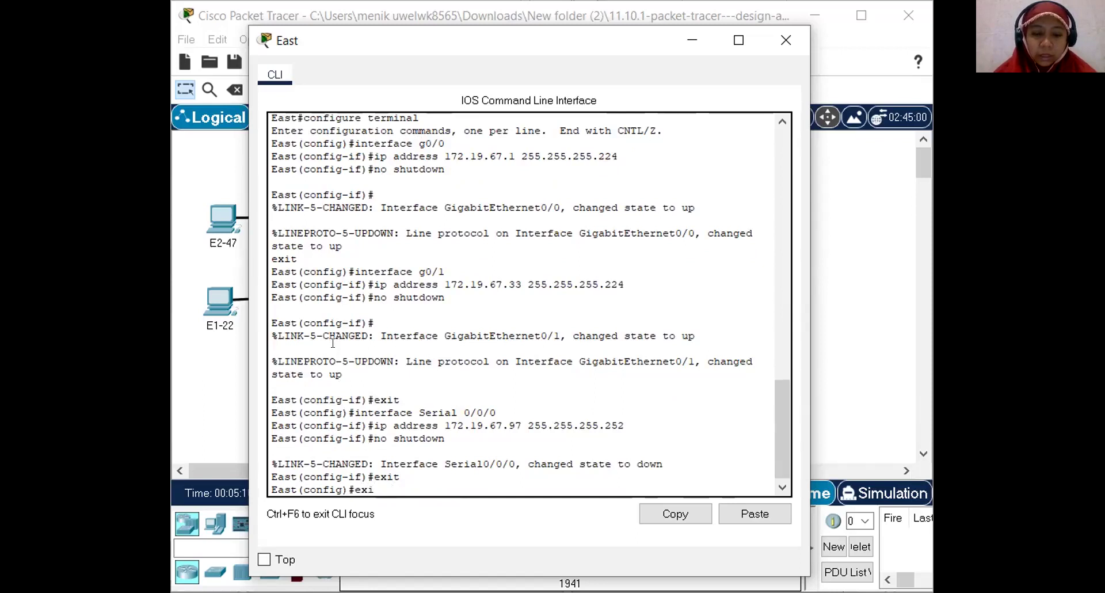
key(Return)
text(copy run)
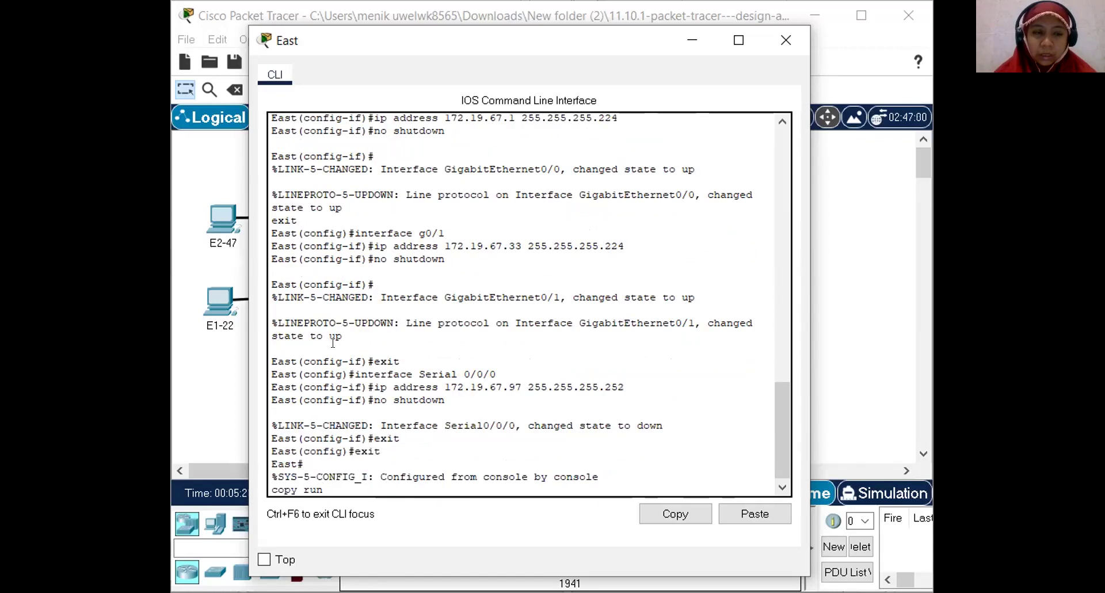
text( satrt)
key(BackSpace)
key(BackSpace)
key(BackSpace)
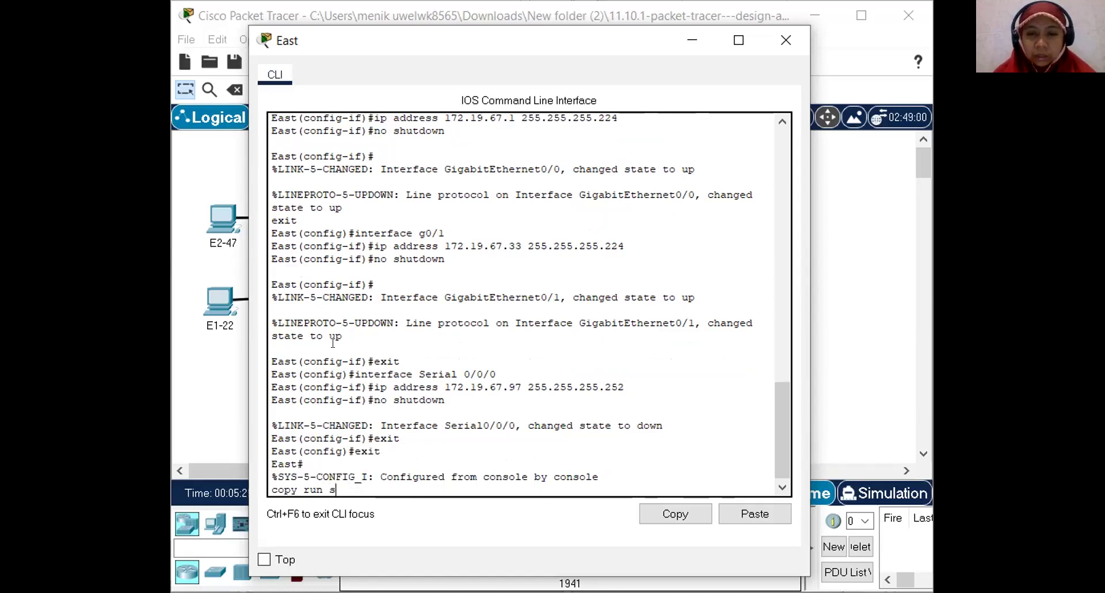
text(tart)
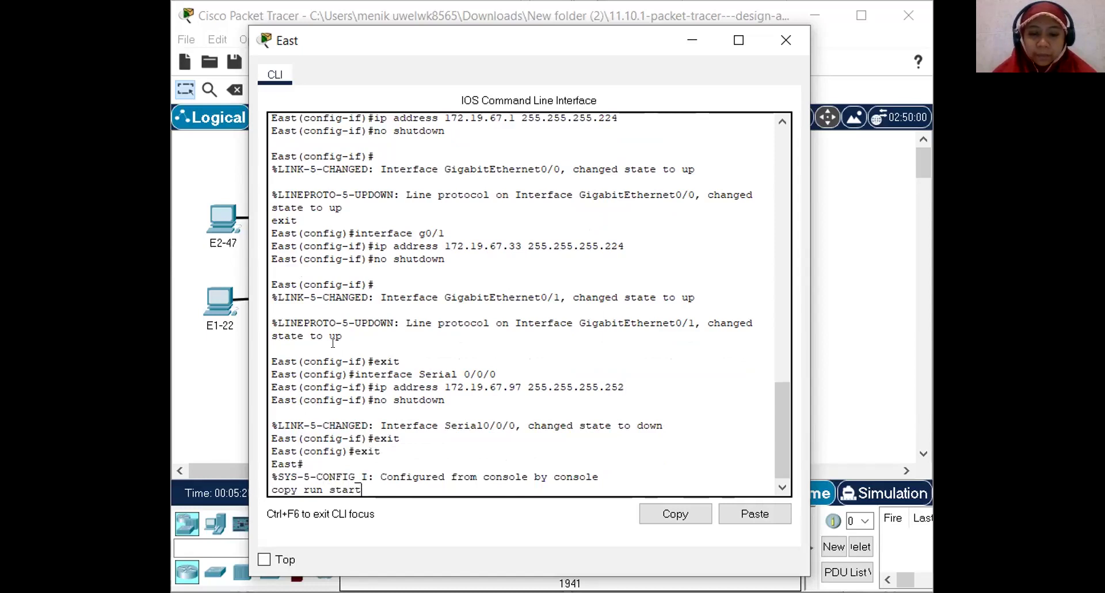
key(Return)
key(Return)
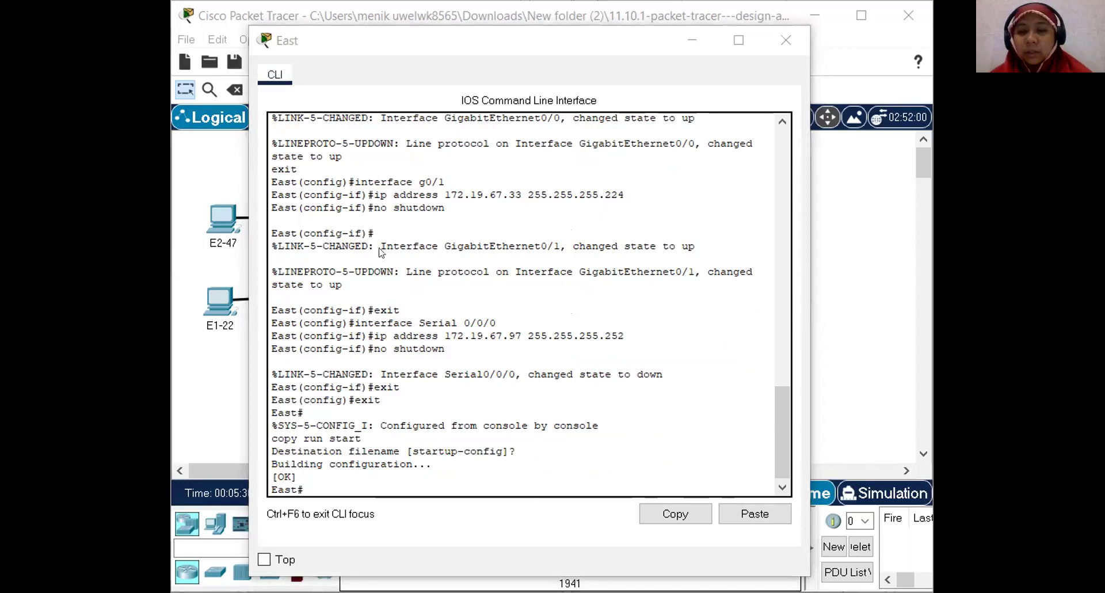
Review the interface commands entered on the East router alongside the network topology
click(786, 39)
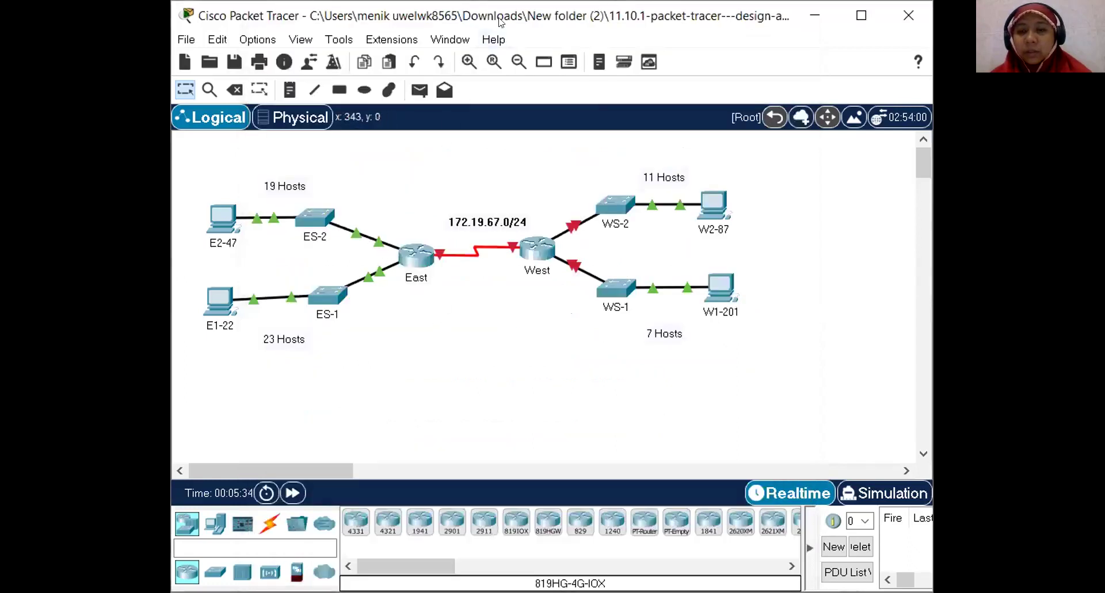
drag(486, 23, 428, 23)
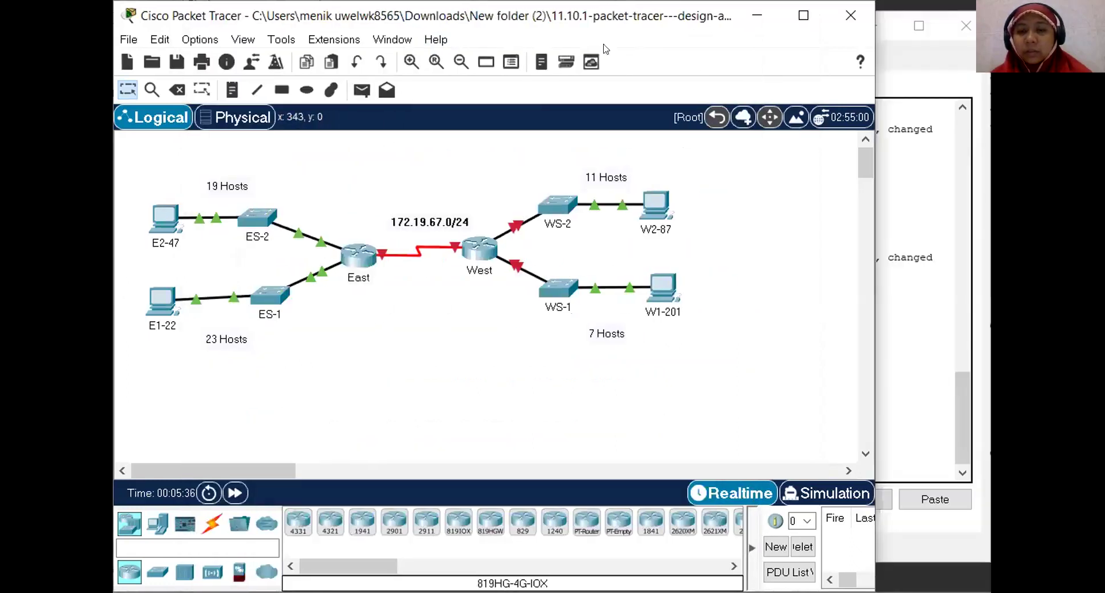
click(891, 87)
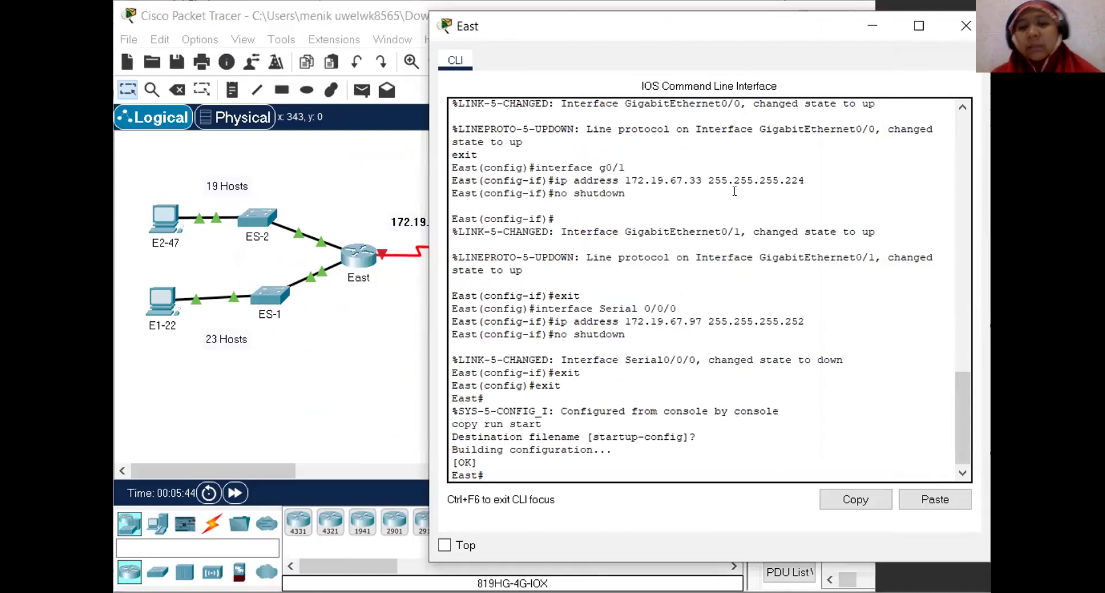
scroll(695, 202, up, 10)
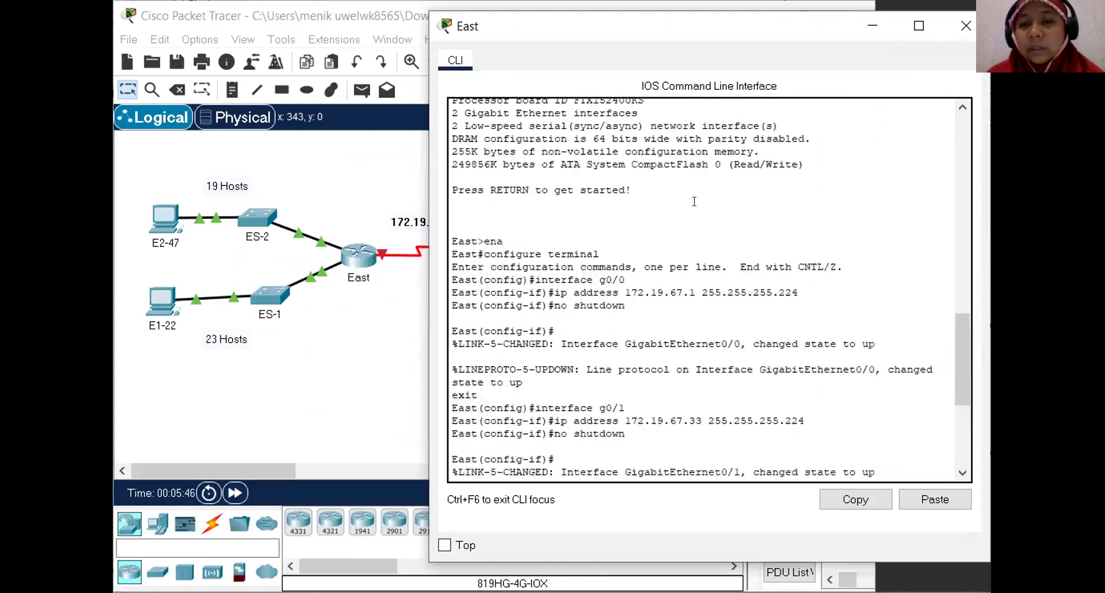
scroll(695, 202, up, 1)
scroll(695, 201, down, 10)
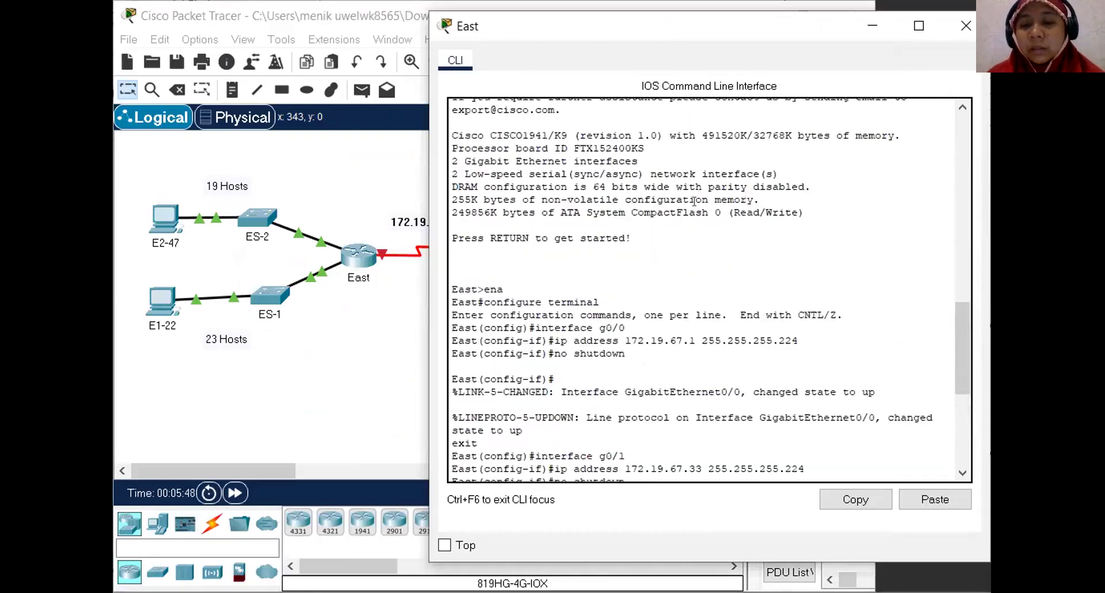
scroll(695, 202, down, 3)
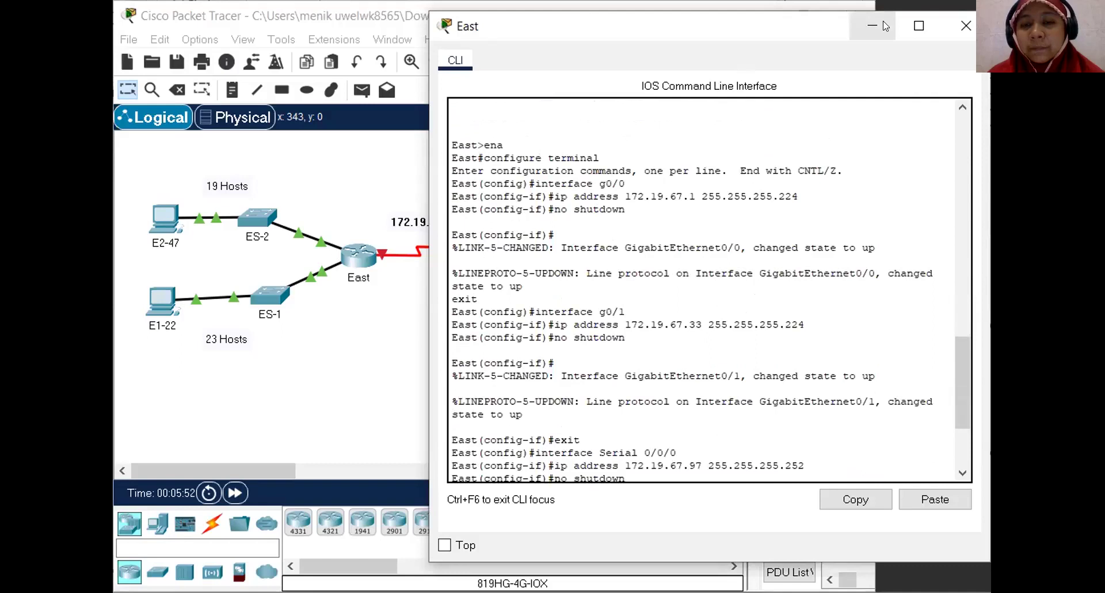
click(945, 21)
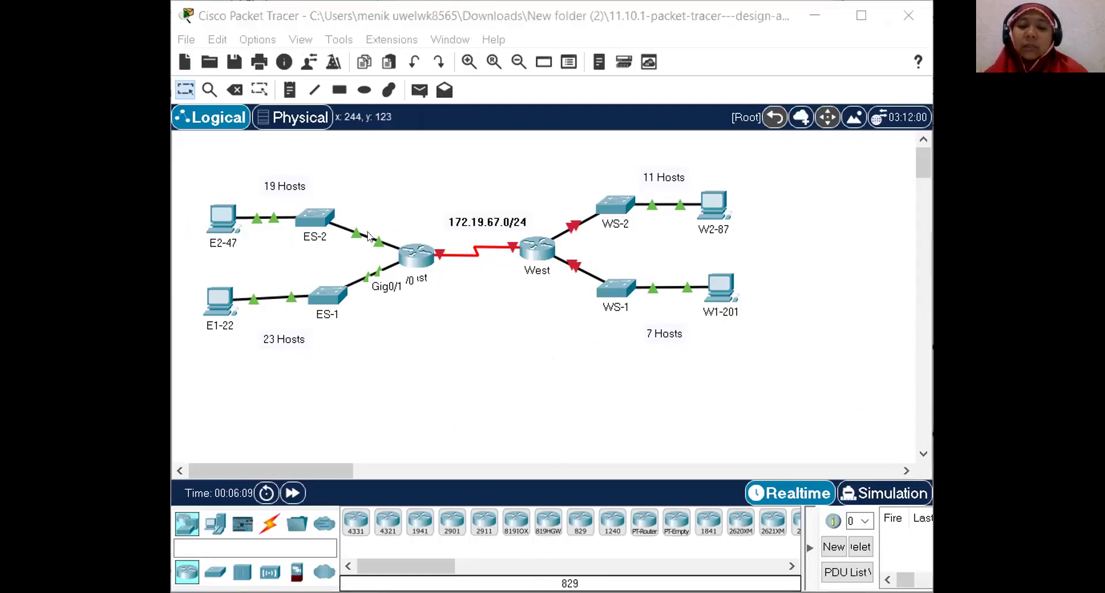
Open the West router's command line and enter privileged EXEC mode, continuing into global configuration mode
click(534, 248)
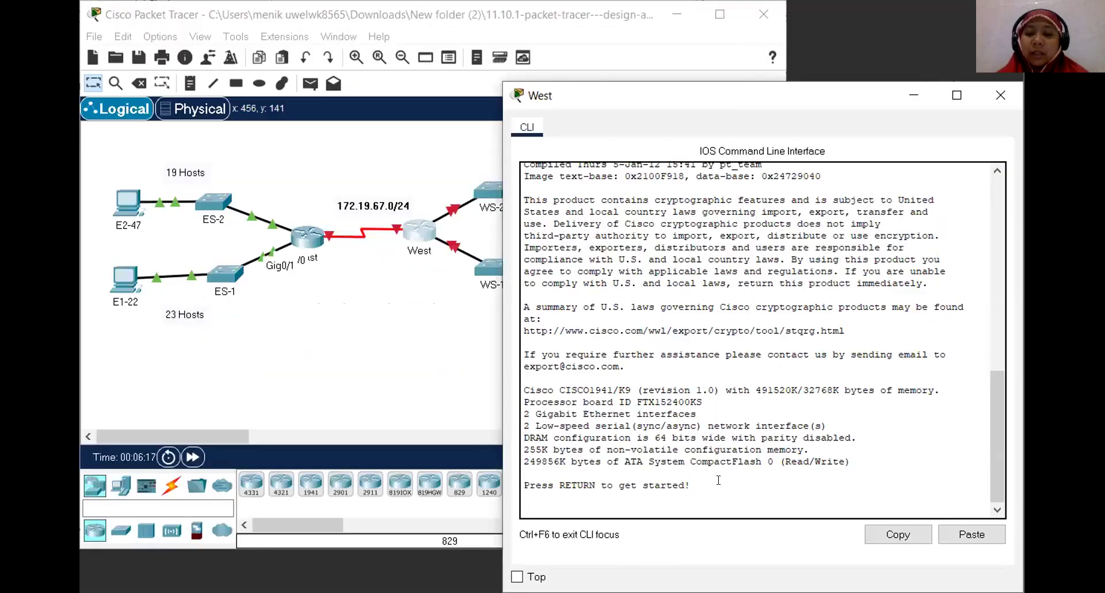
key(Return)
text(ena)
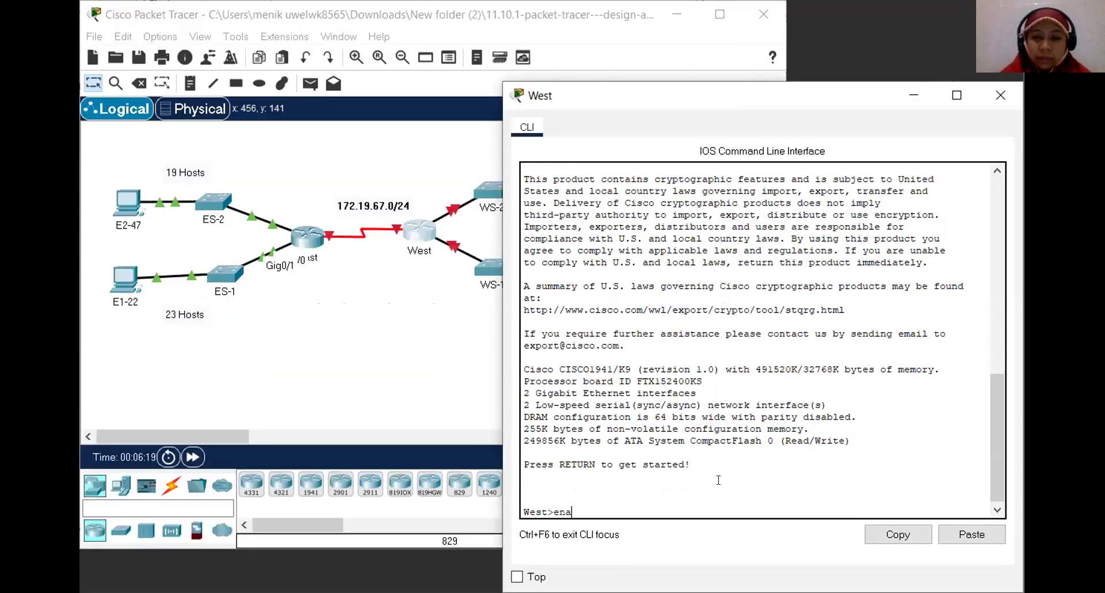
key(Return)
text(configure termina;)
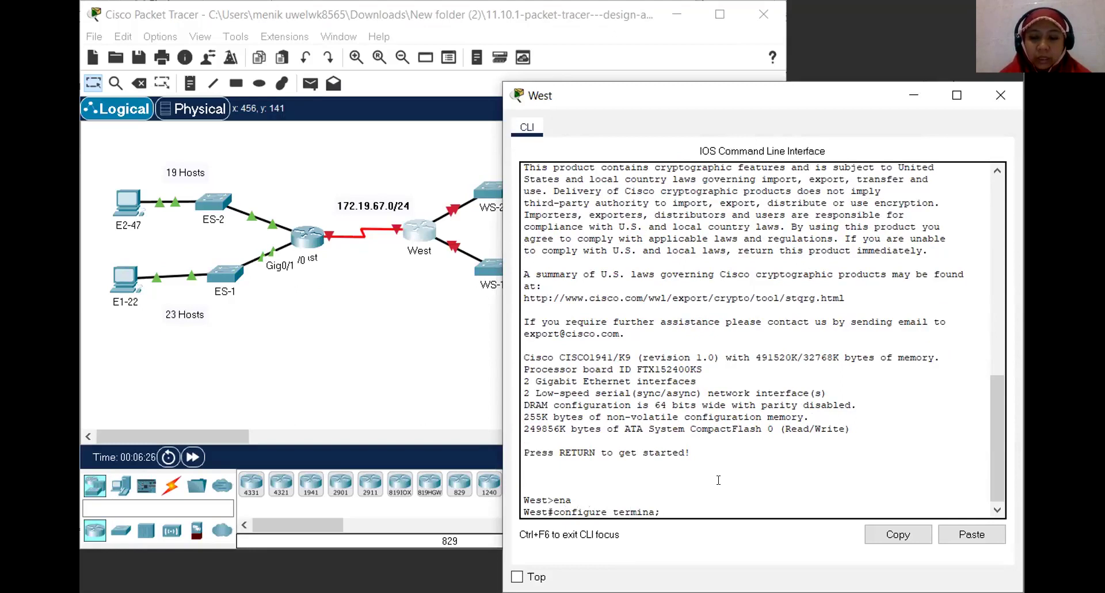
key(BackSpace)
text(l)
key(Return)
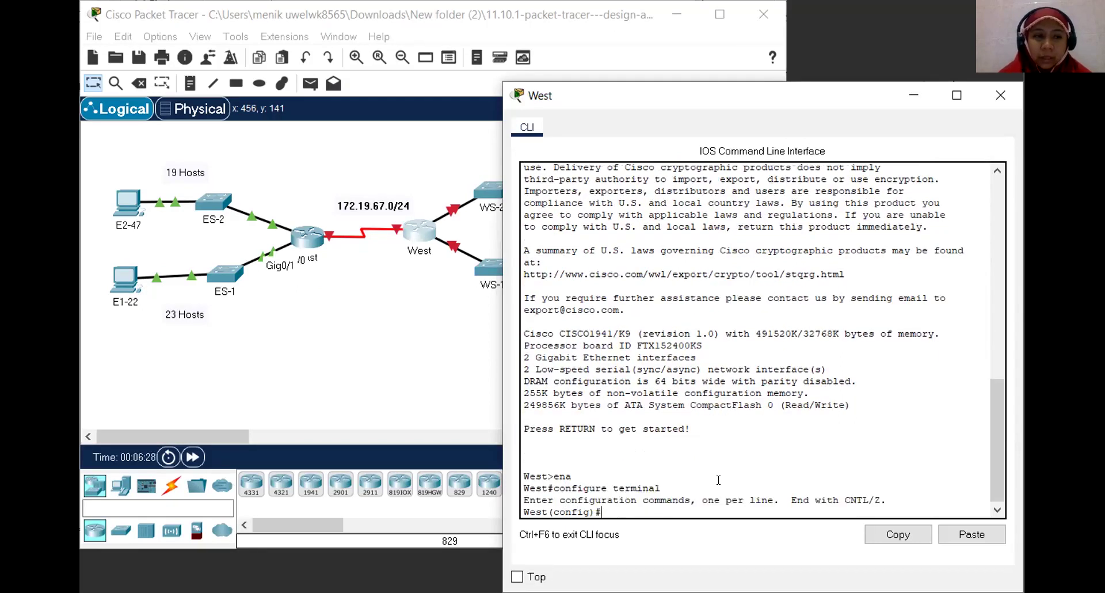
Enter configuration mode for the West router's g0/0 interface
text(interfac)
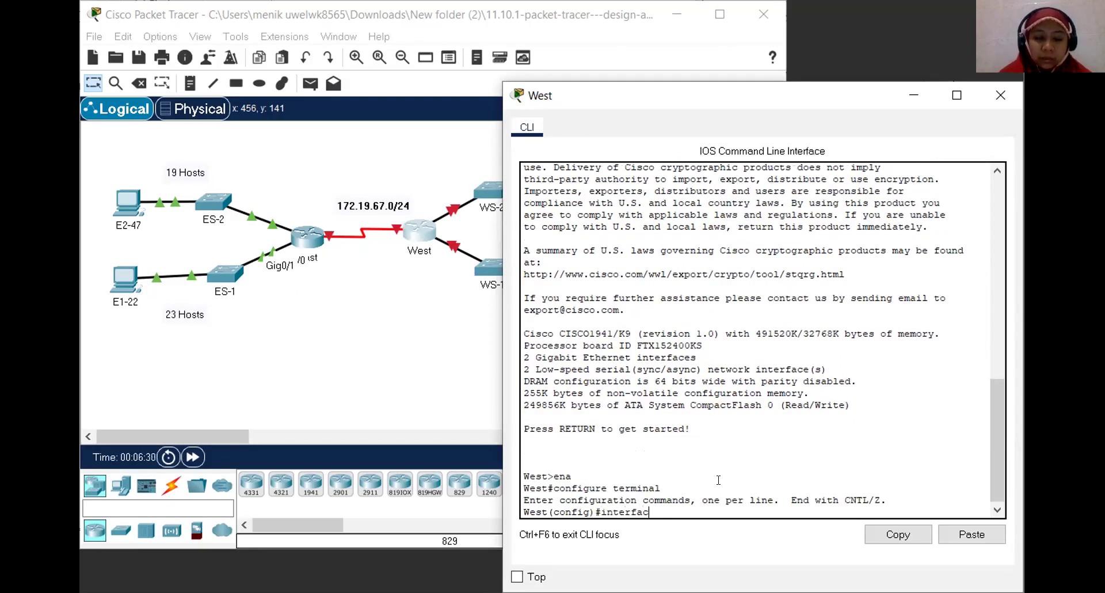
text(e g0.0)
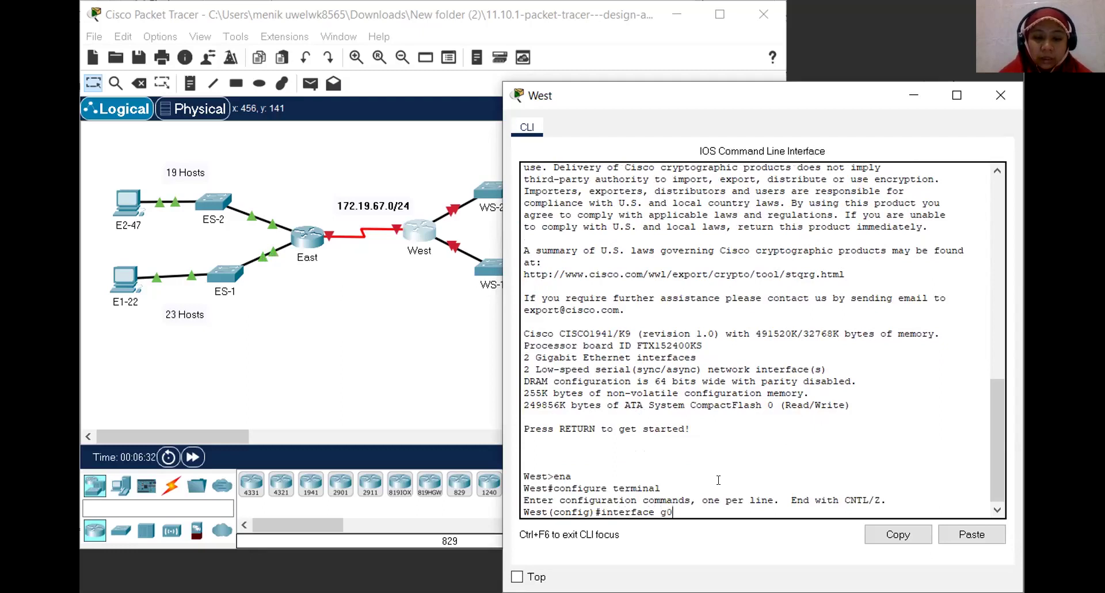
key(BackSpace)
key(BackSpace)
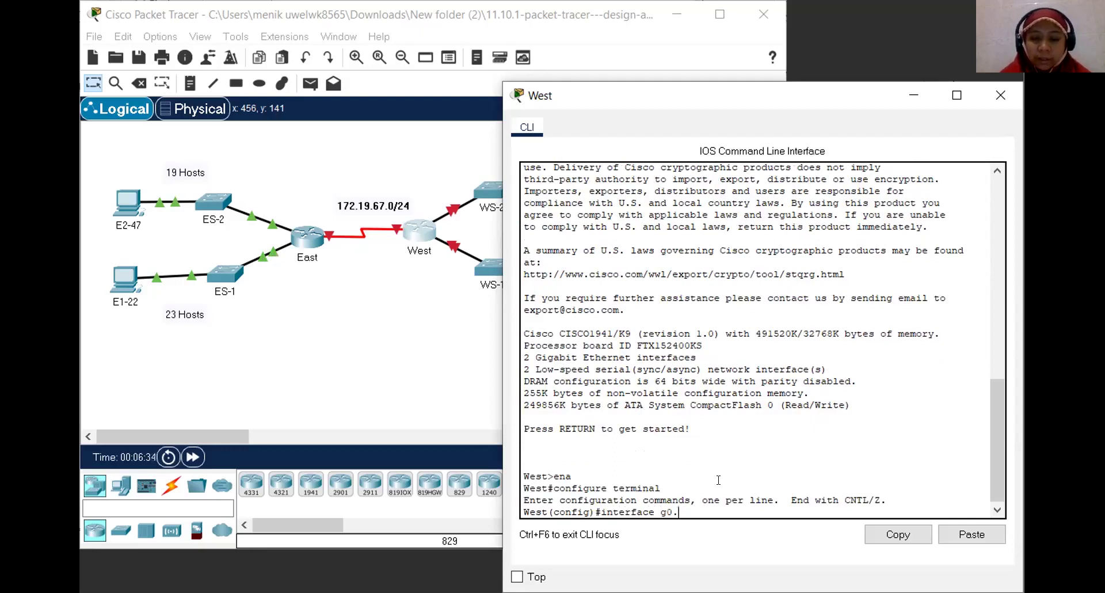
text(/0)
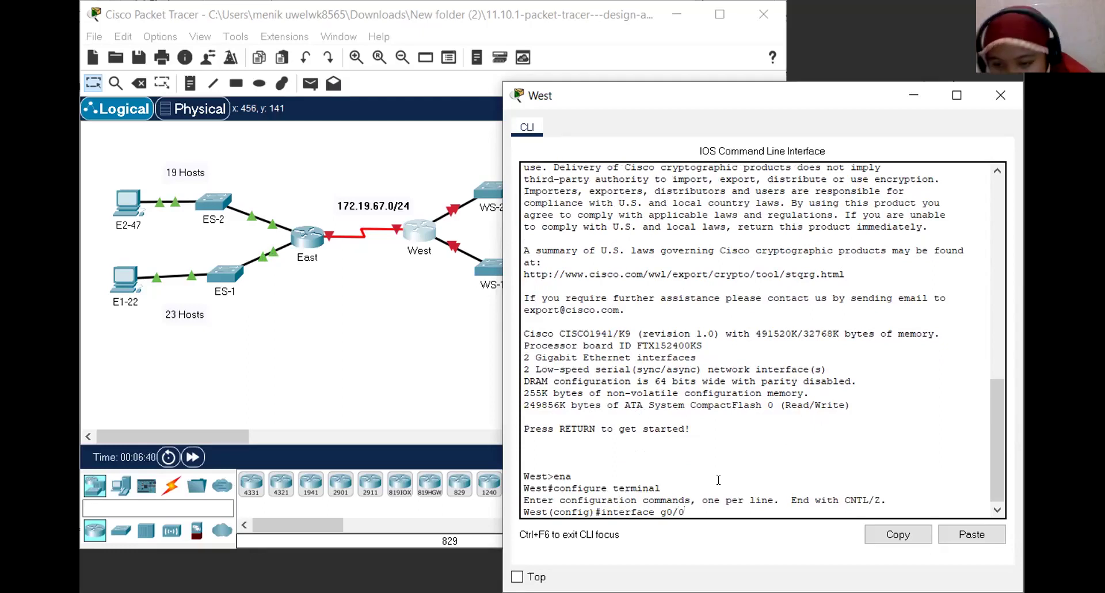
key(Return)
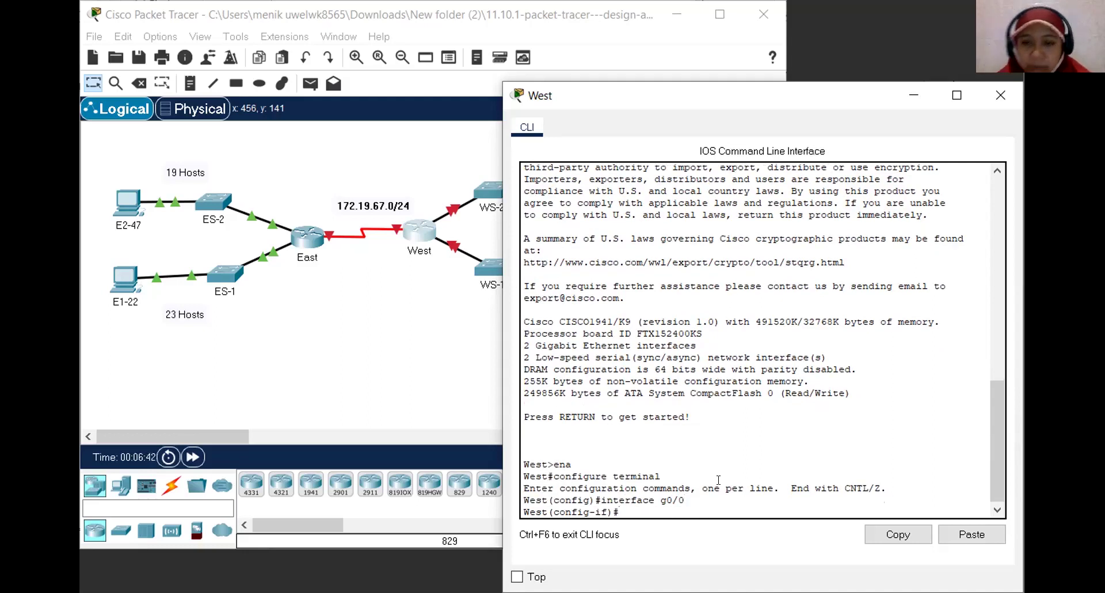
Assign IP address 172.19.67.65 with subnet mask 255.255.255.240 to the West router's g0/0 interface
text(ip ad)
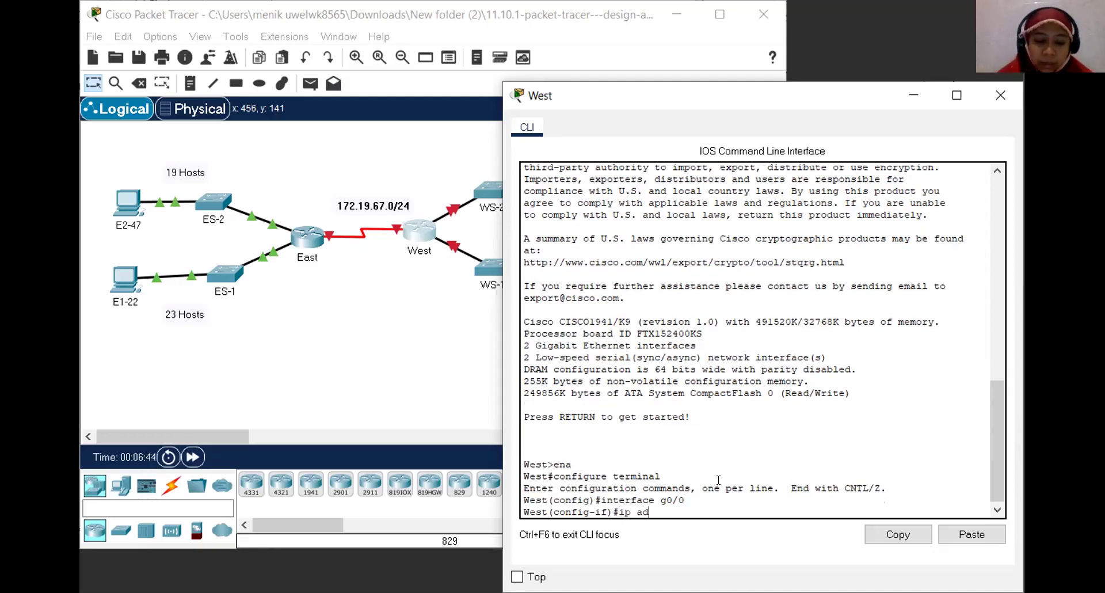
text(dress)
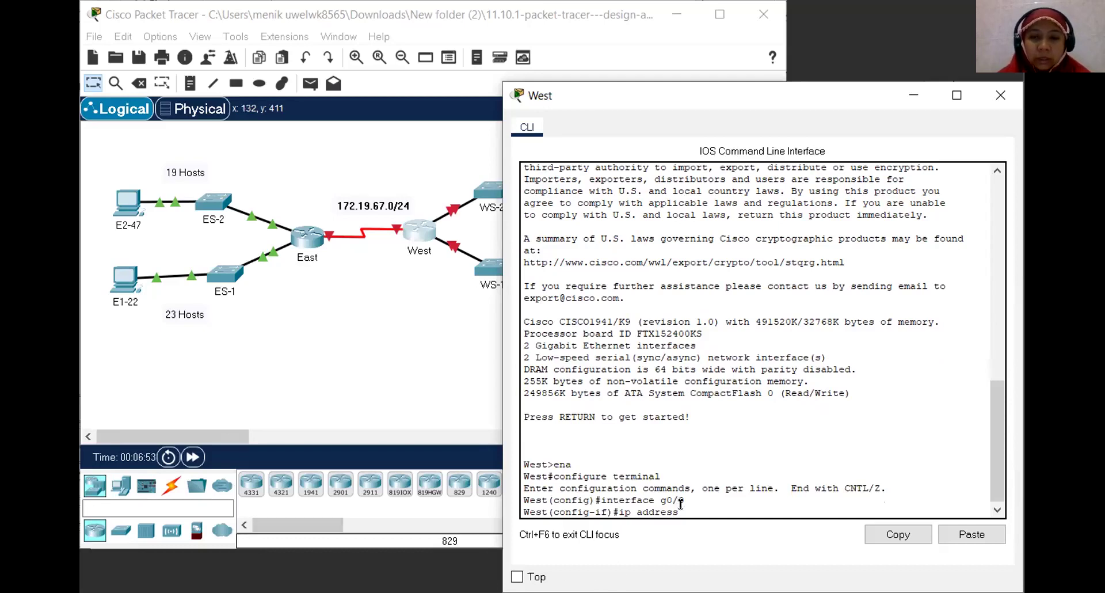
text(172)
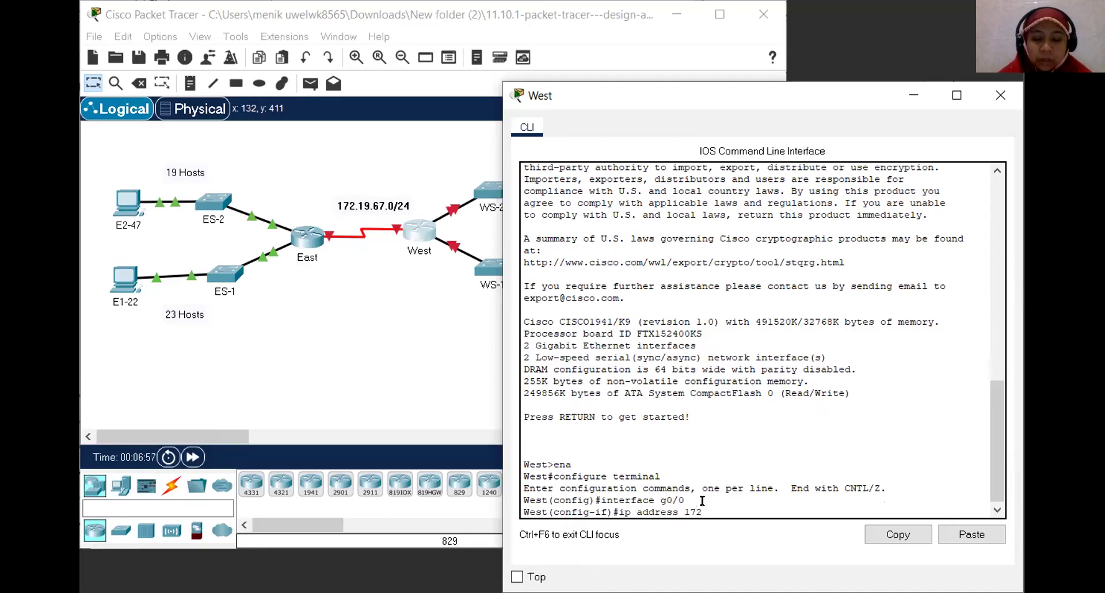
text(.)
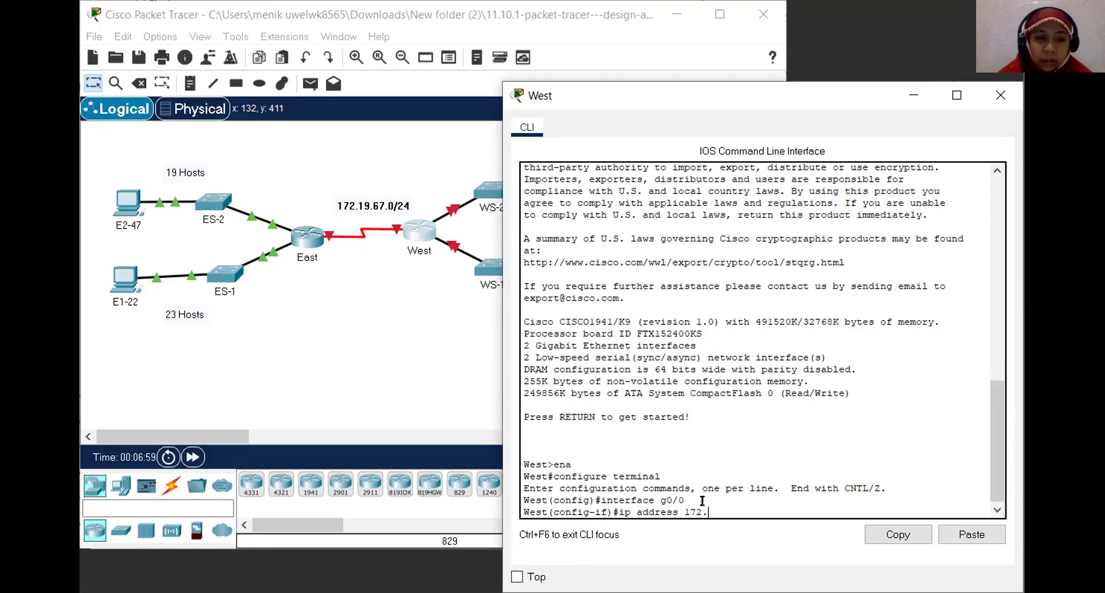
text(189.)
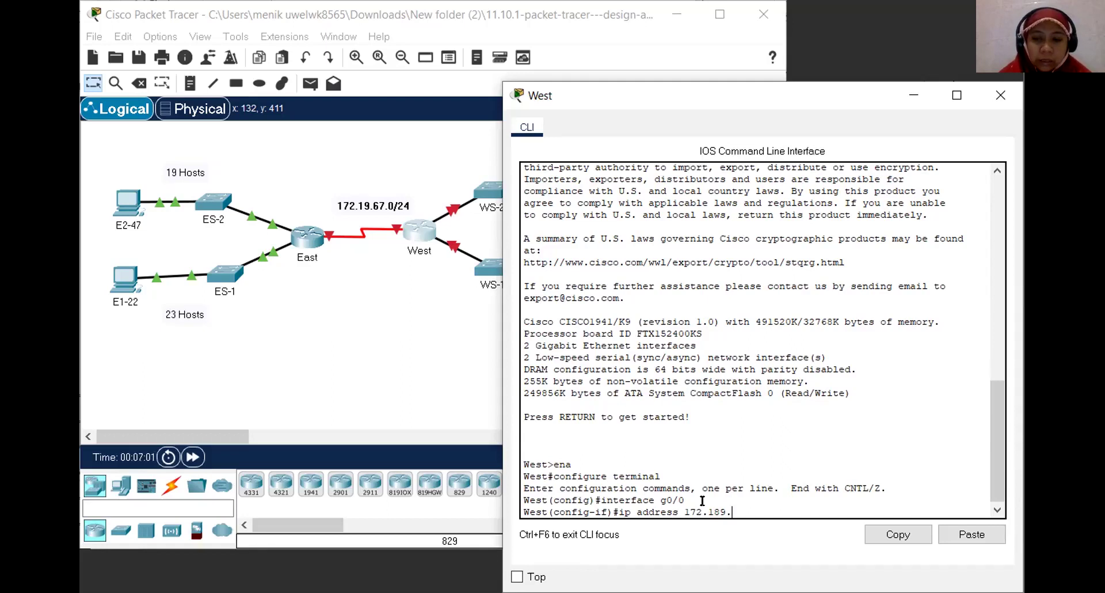
key(BackSpace)
key(BackSpace)
key(BackSpace)
text(9.)
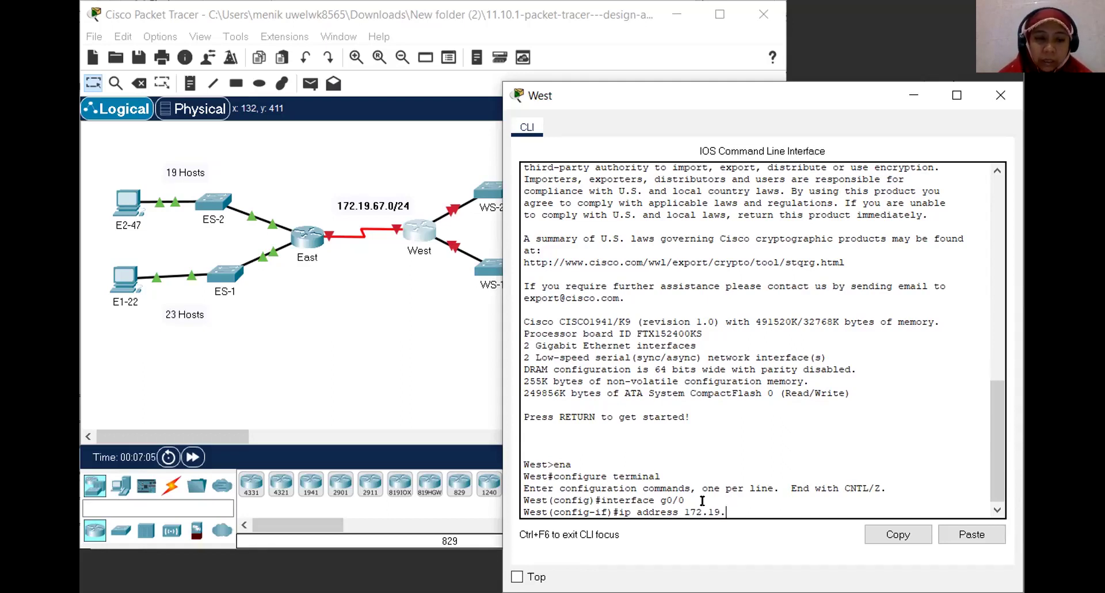
text(67.65)
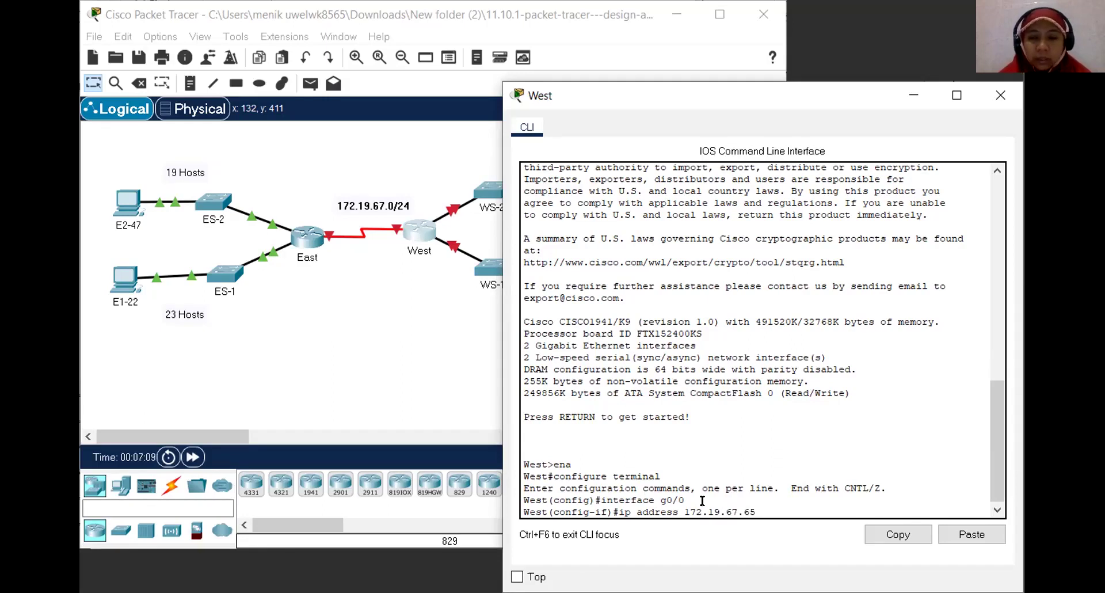
text( 255.255)
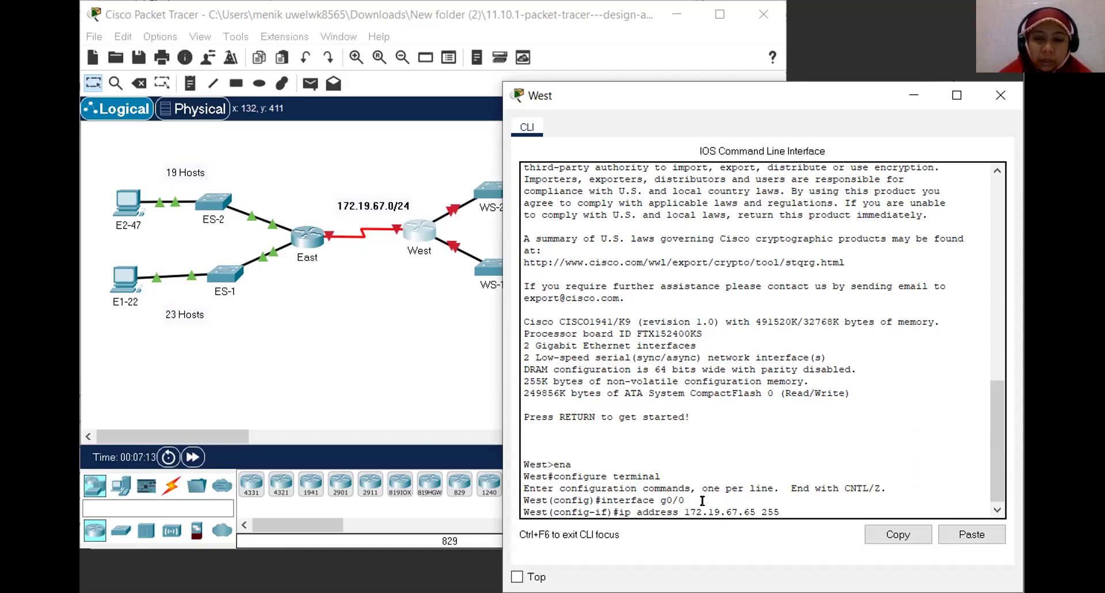
text(.255)
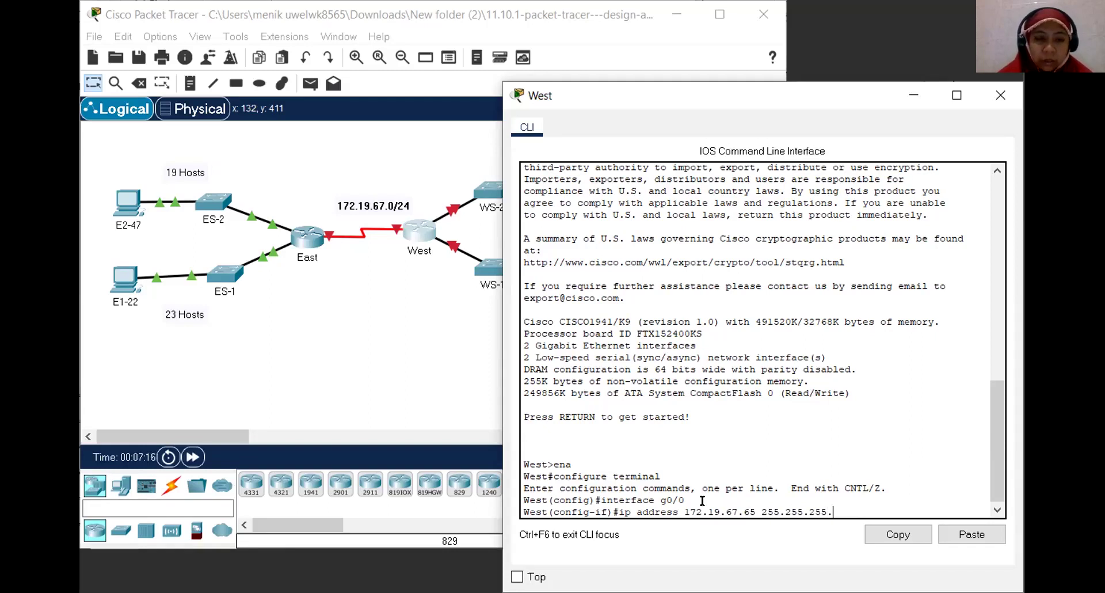
text(.240)
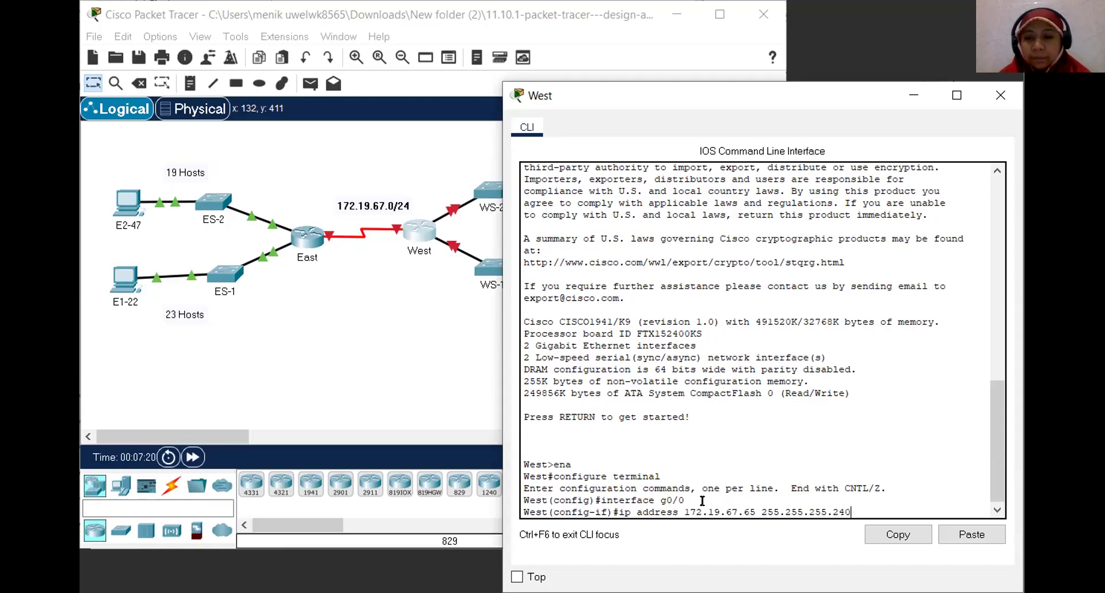
key(Return)
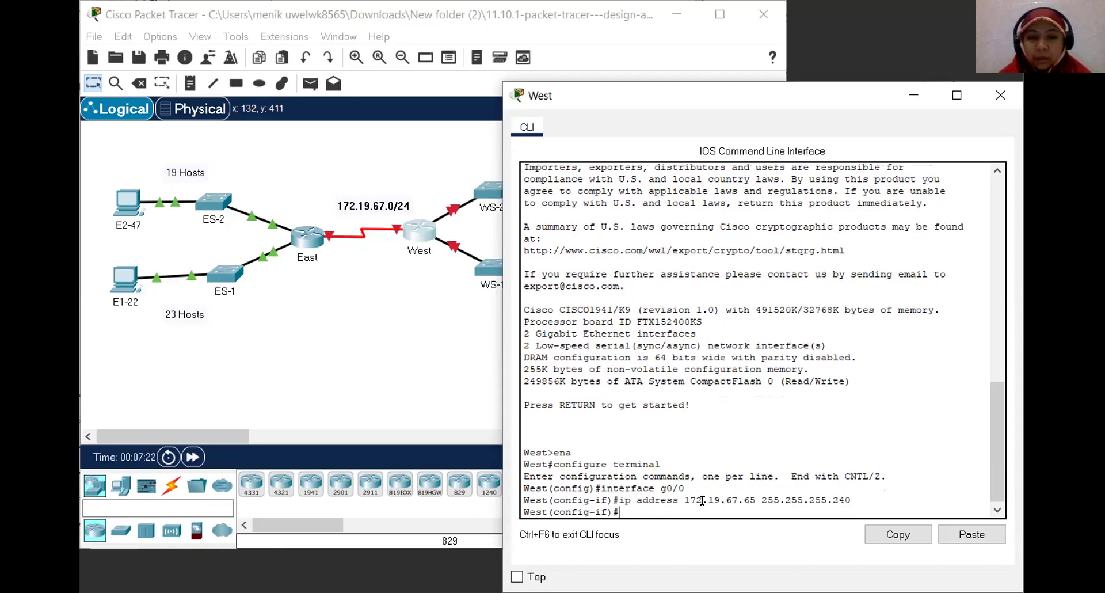
Enable the West router's g0/0 interface with no shutdown and exit to global configuration mode
text(no shutdown)
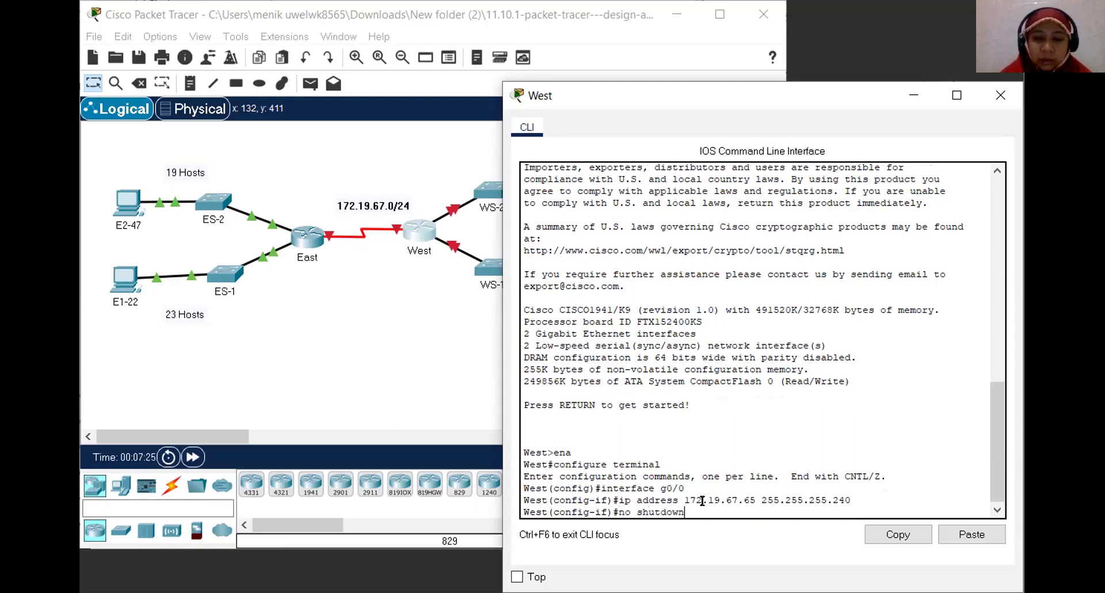
key(Return)
key(Return)
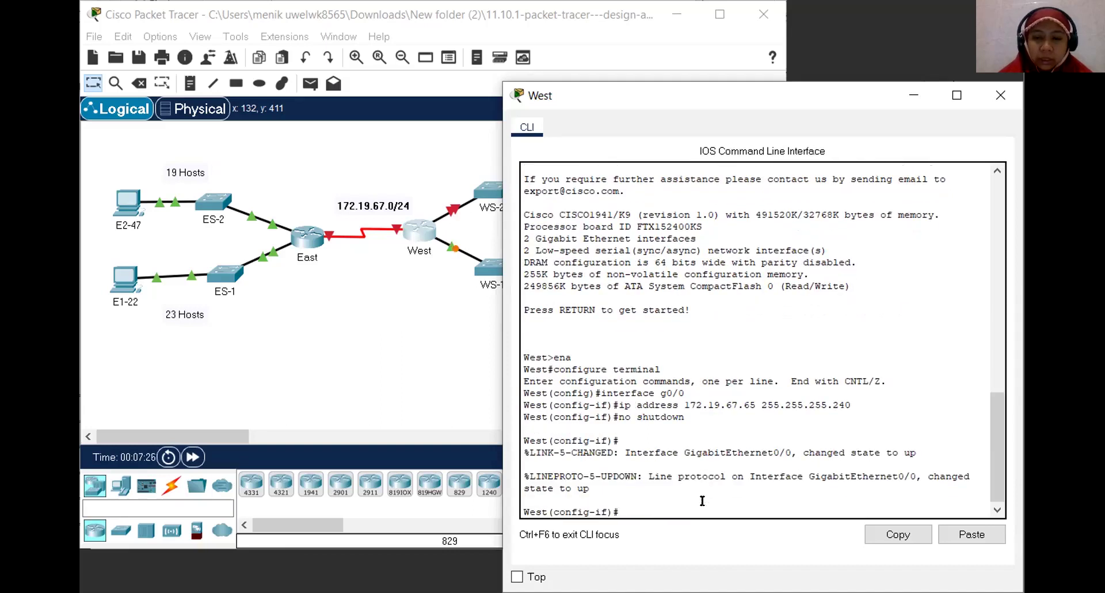
text(exi)
text(t)
key(Return)
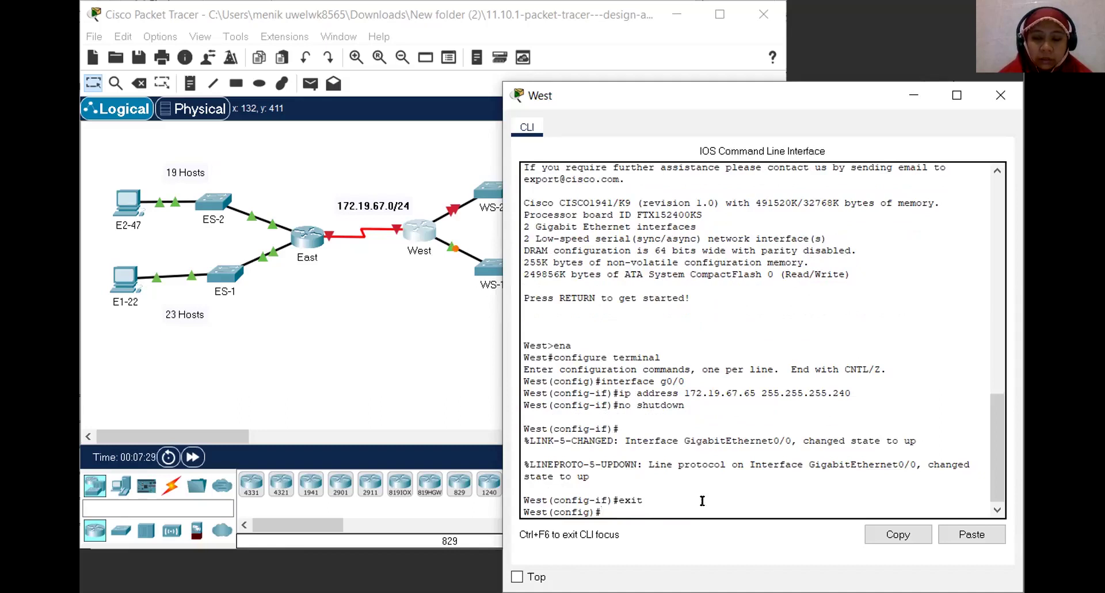
Try to select interface g0/1 and give it address 172.19.67.81 with mask 255.255.255.240 in a single interface command
text(interface g0)
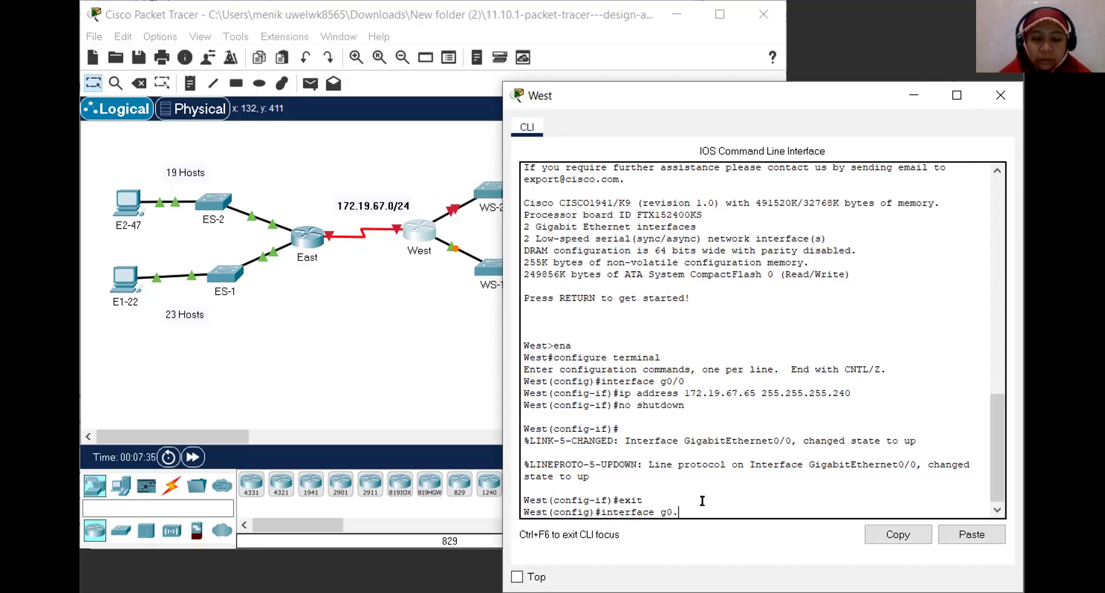
text(/1 )
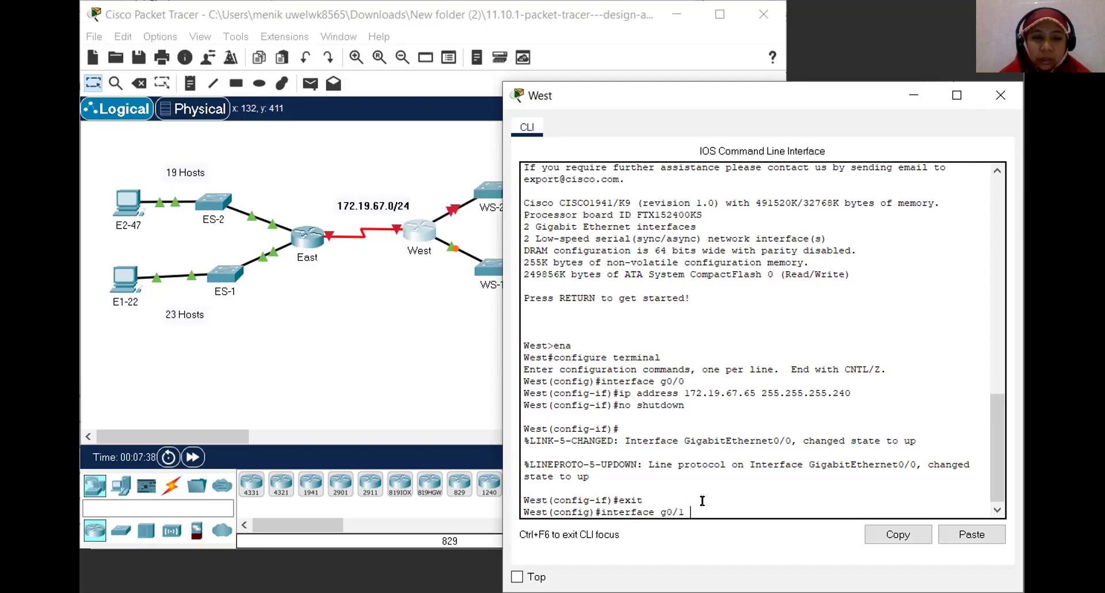
text(172)
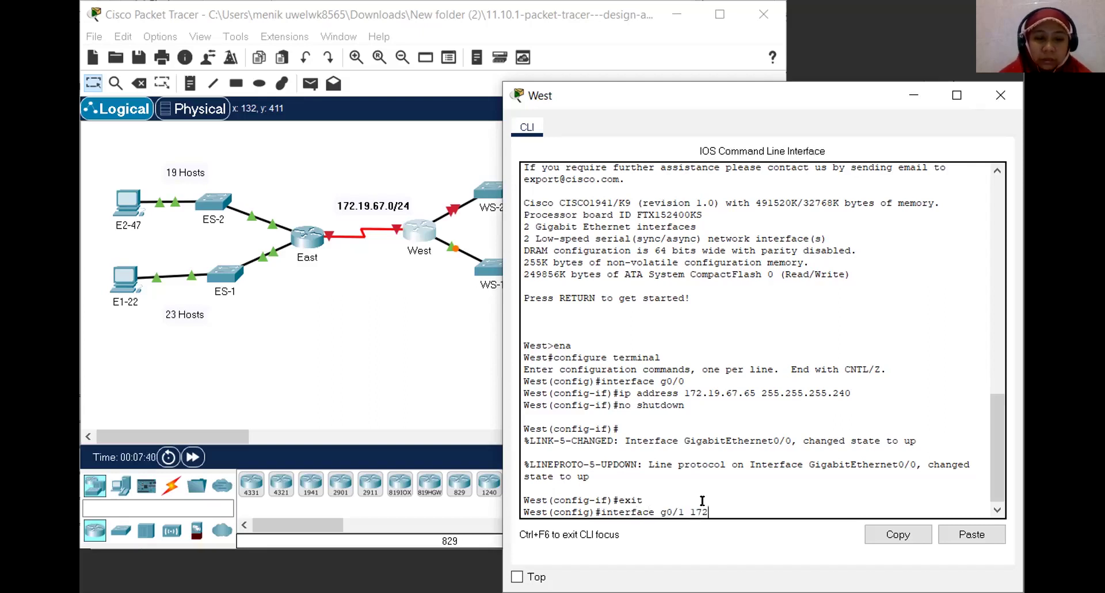
text(.19)
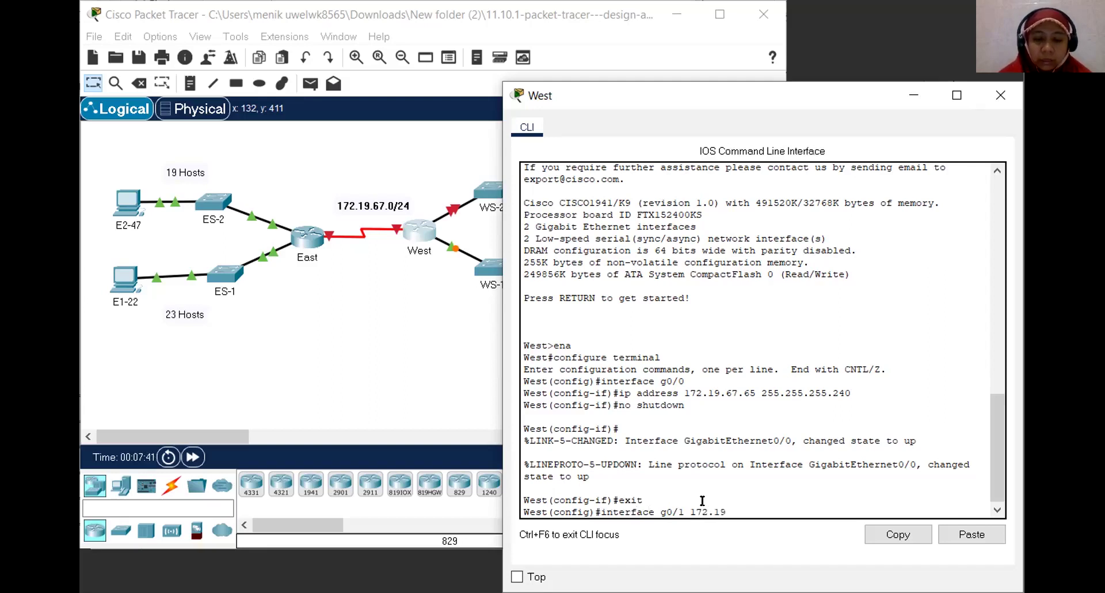
text(.67)
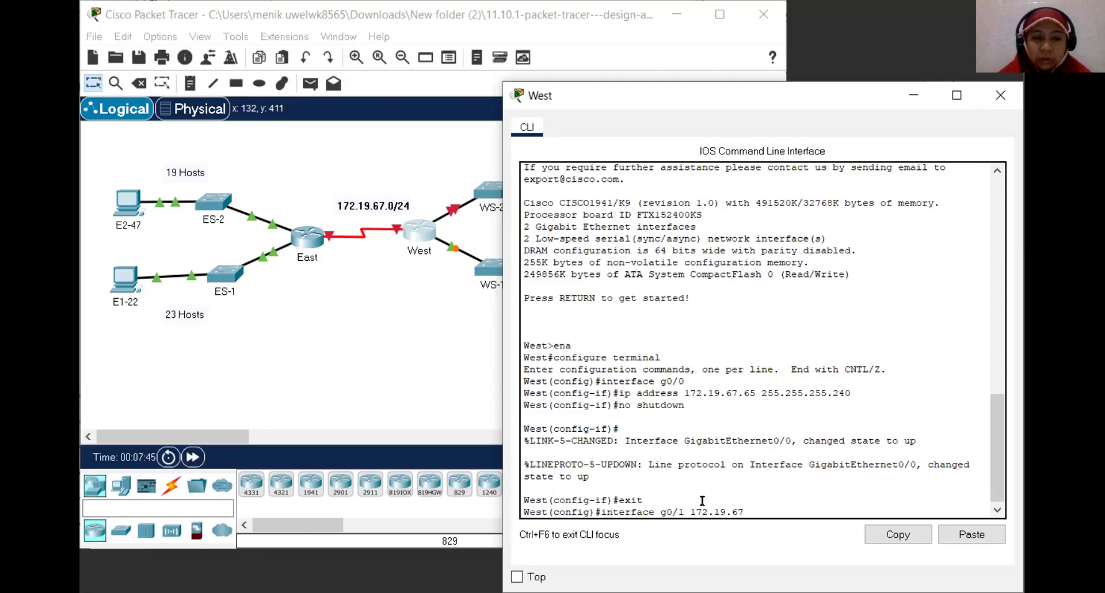
text(.81)
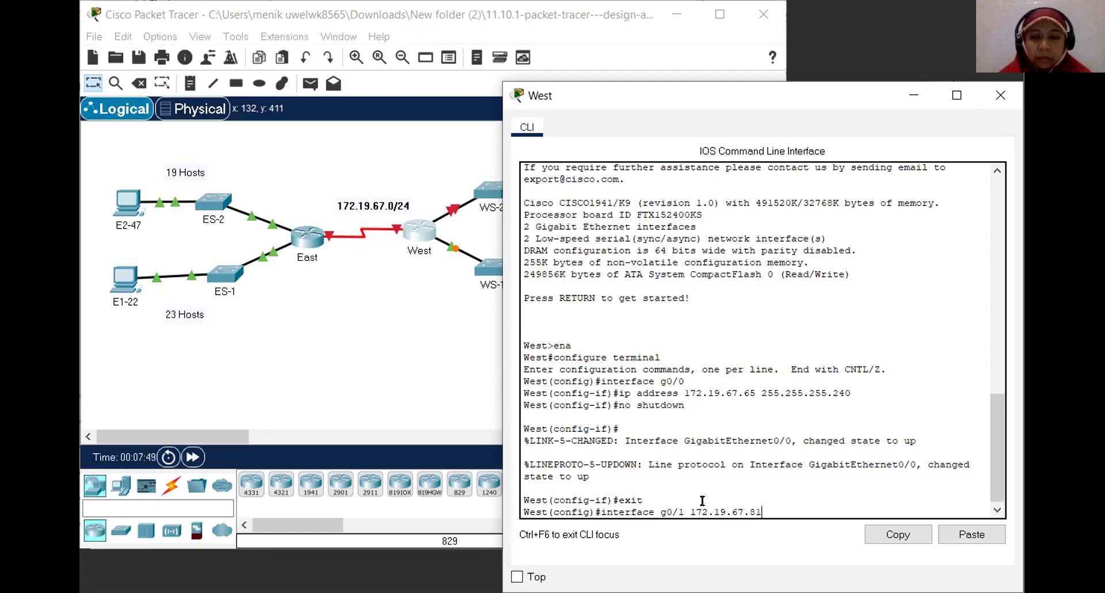
text( 255.255)
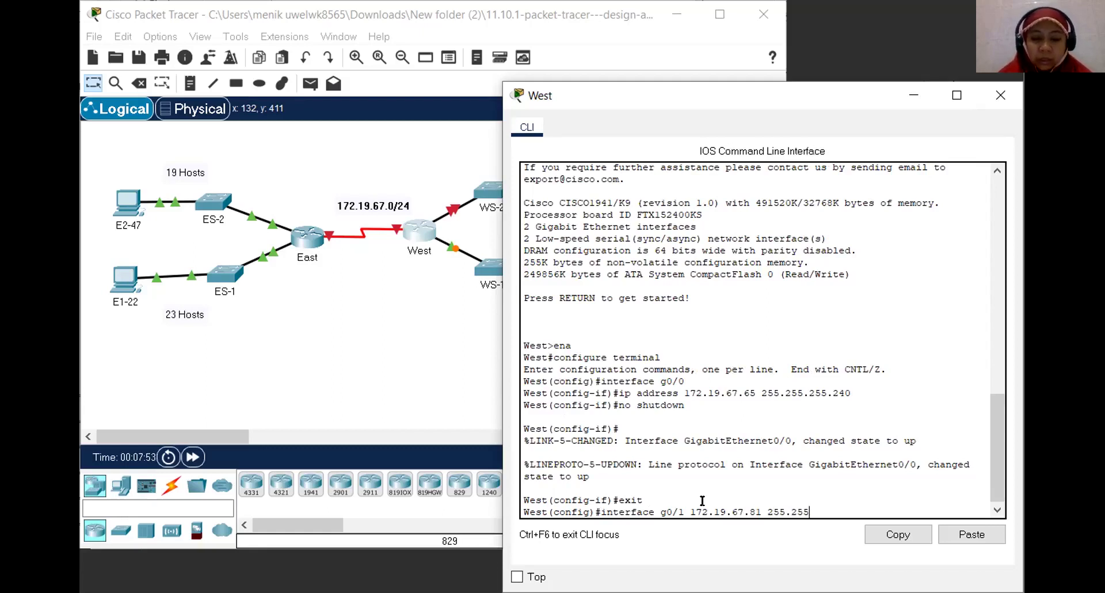
text(.255.25)
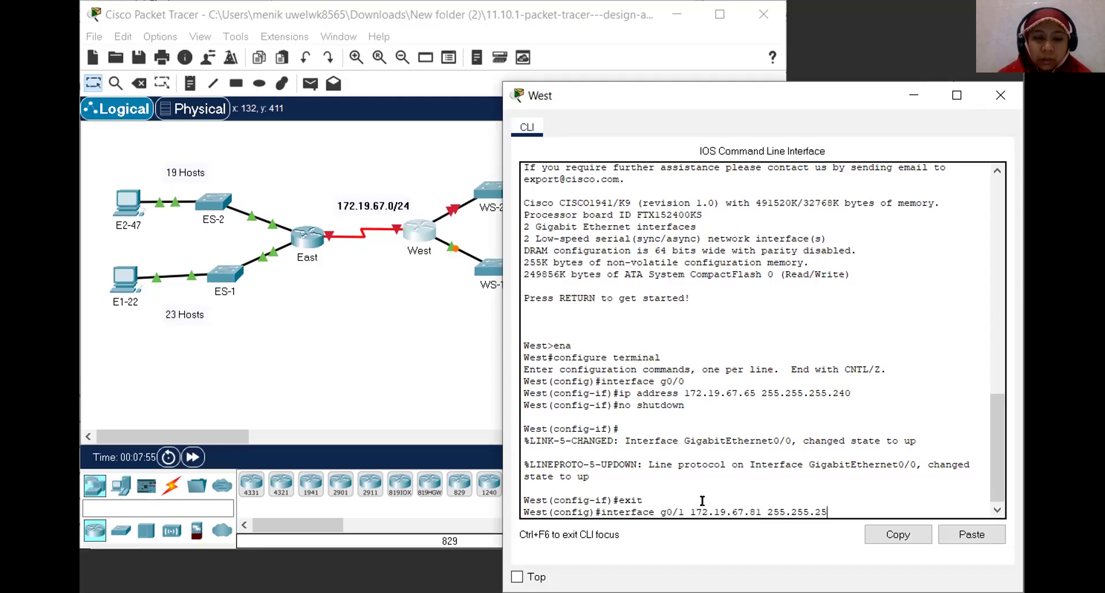
text(240)
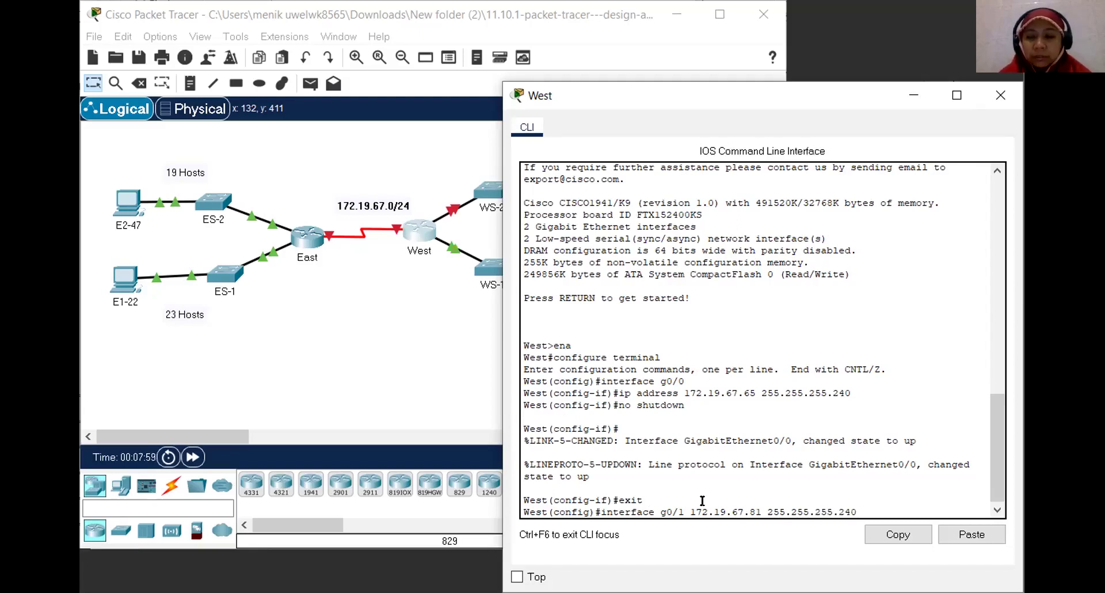
key(Return)
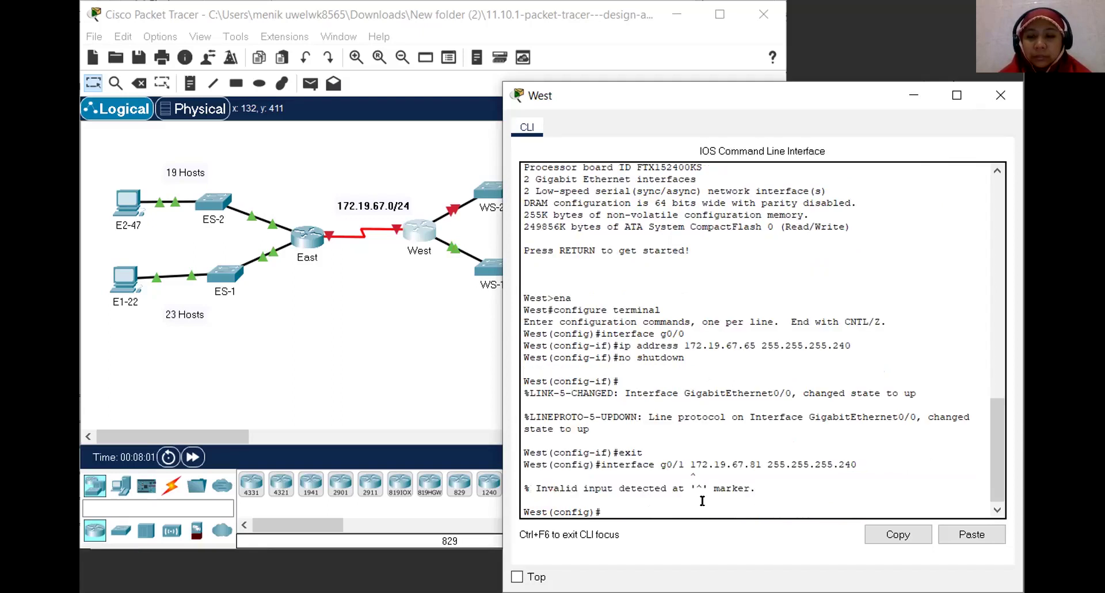
Recall the previous command, strip the address and mask from it, and enter configuration mode for the West router's g0/1 interface
key(Up)
key(BackSpace)
key(BackSpace)
key(BackSpace)
key(BackSpace)
key(BackSpace)
key(BackSpace)
key(BackSpace)
key(BackSpace)
key(BackSpace)
key(BackSpace)
key(BackSpace)
key(BackSpace)
key(BackSpace)
key(BackSpace)
key(BackSpace)
key(BackSpace)
key(BackSpace)
key(BackSpace)
key(BackSpace)
key(BackSpace)
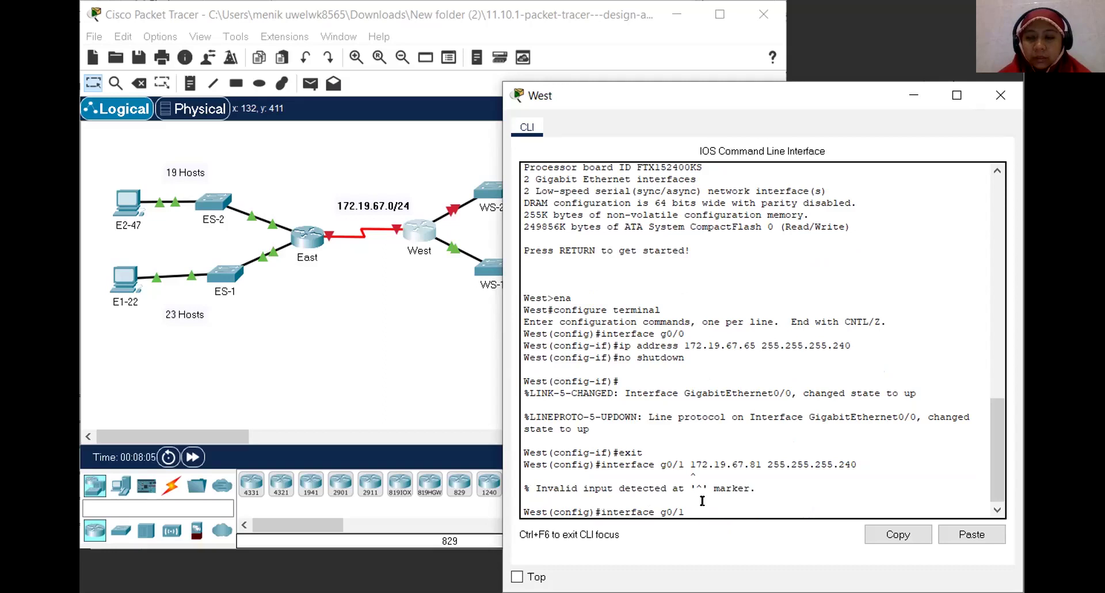
key(Return)
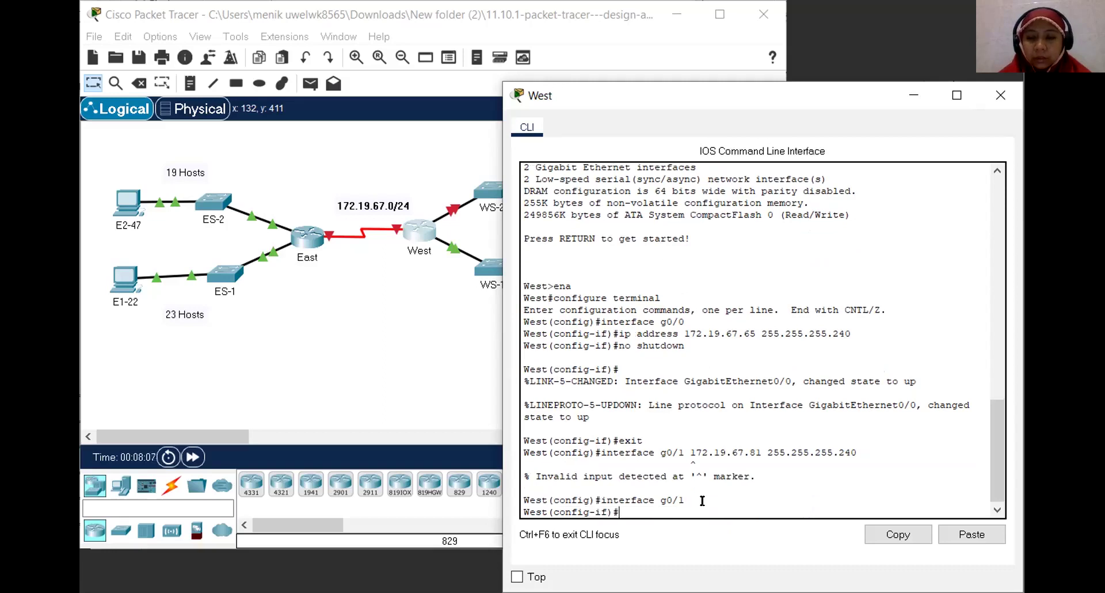
Assign IP address 172.19.67.81 with subnet mask 255.255.255.240 to the West router's g0/1 interface
text(ip address)
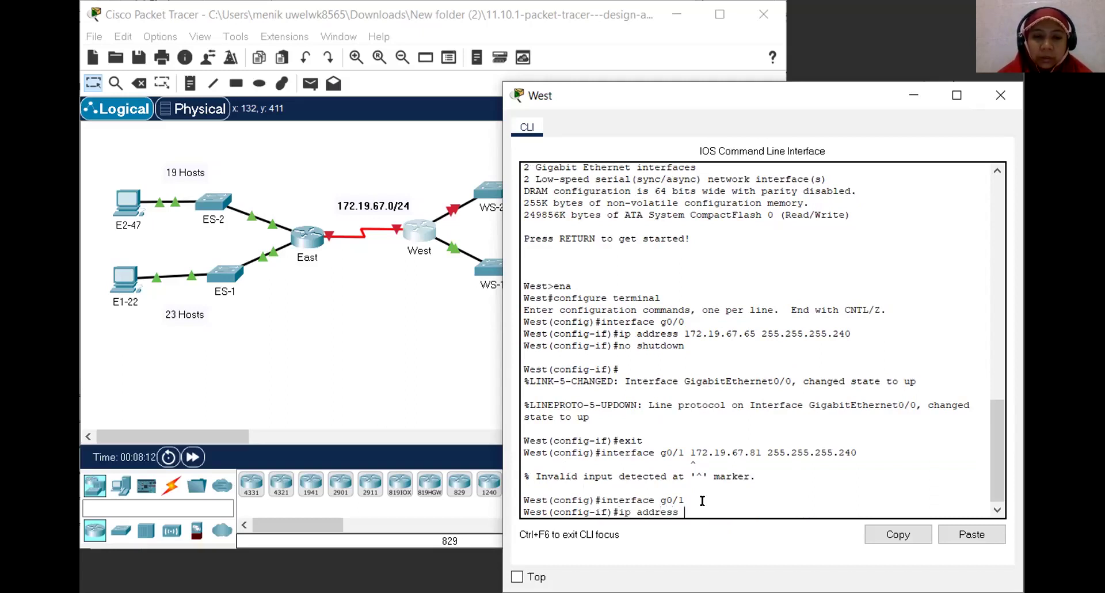
text(172)
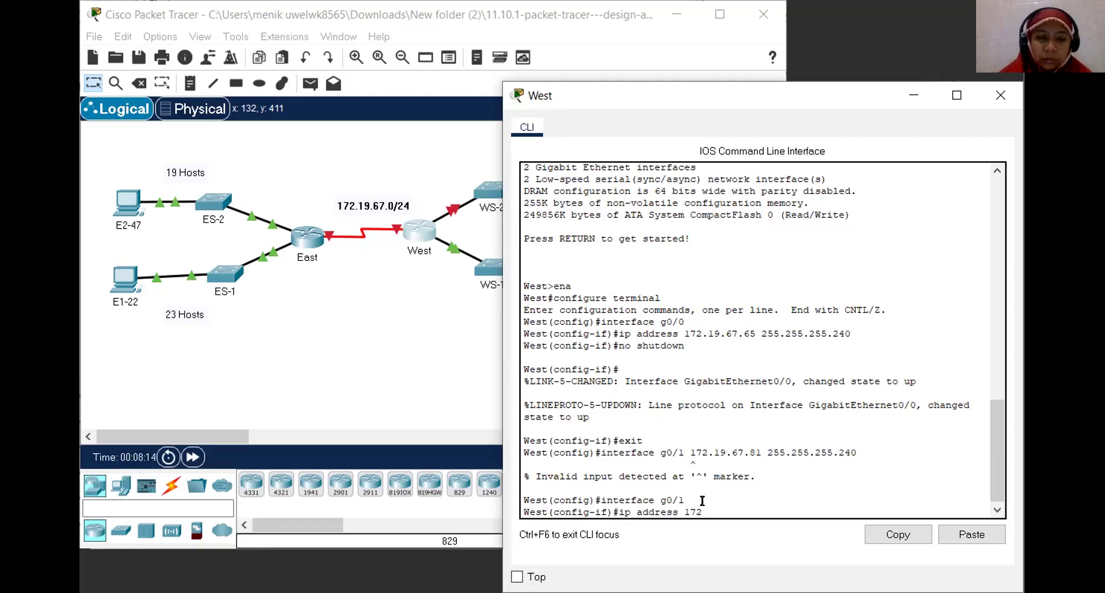
text(.19.67.81)
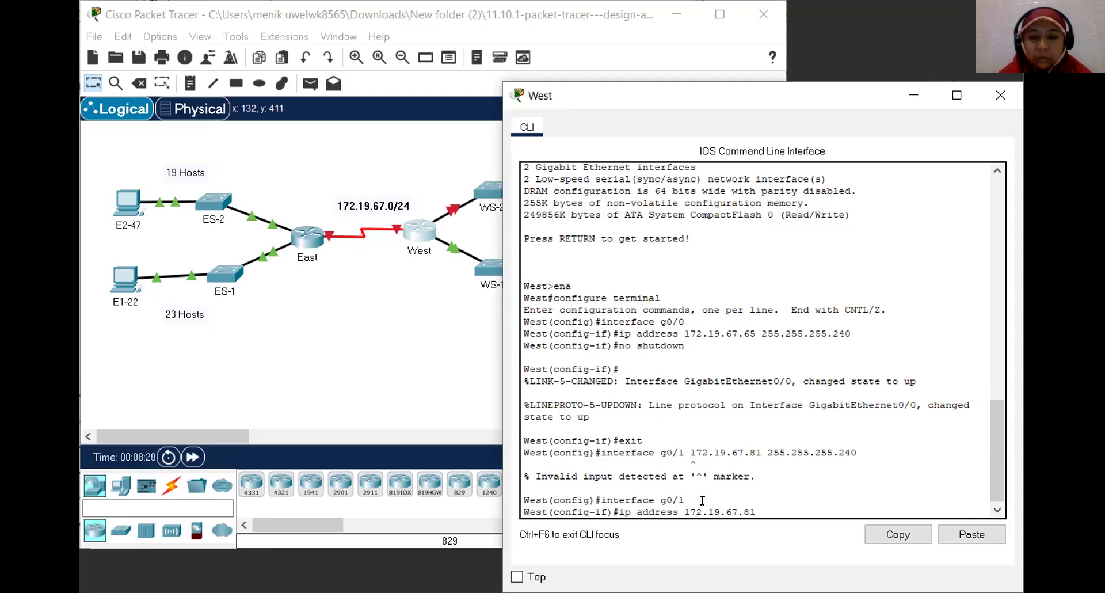
text( 25)
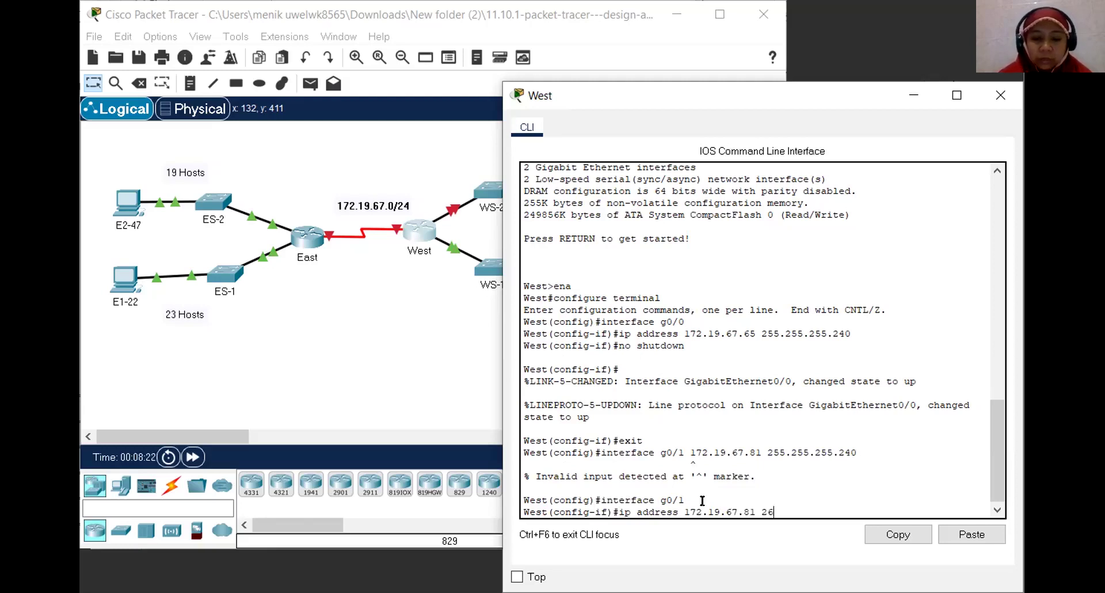
text(5)
text(.2)
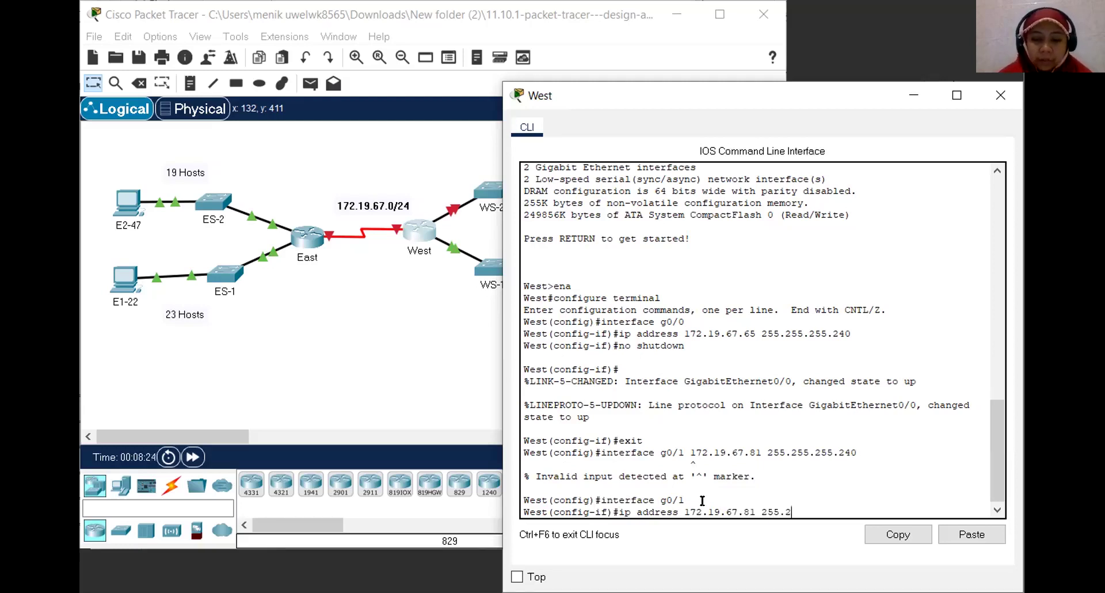
text(55.255)
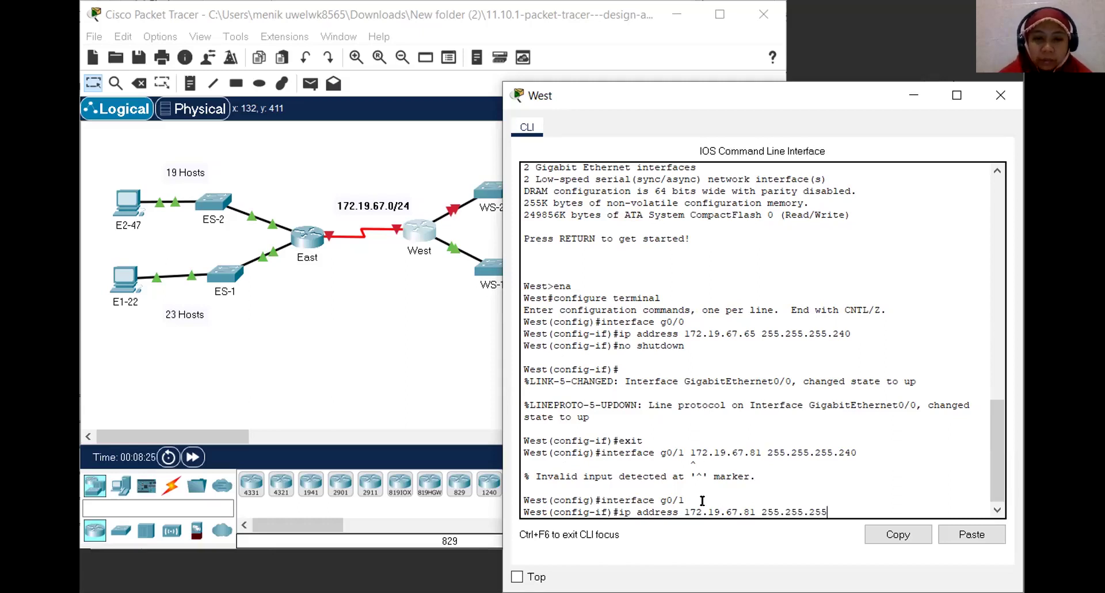
text(.240)
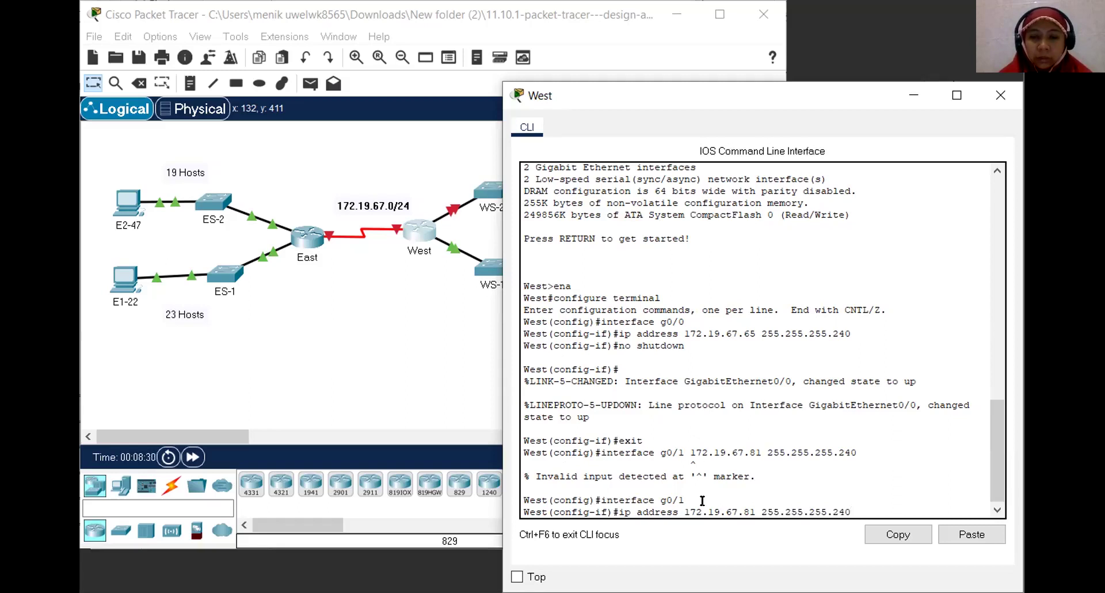
key(Return)
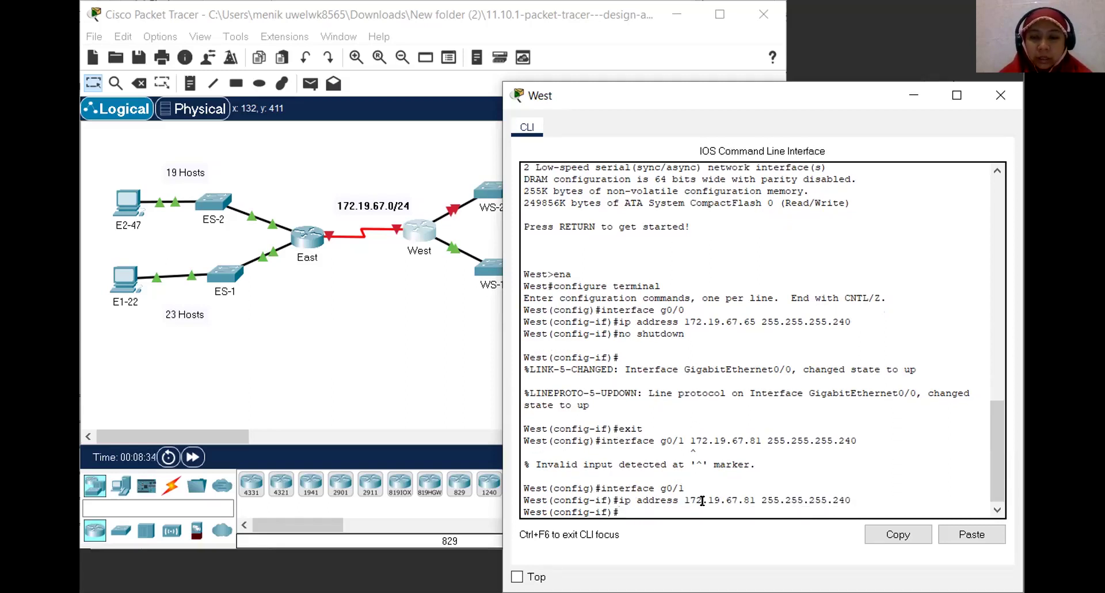
Enable the West router's g0/1 interface with no shutdown and exit to global configuration mode
text(no shutd)
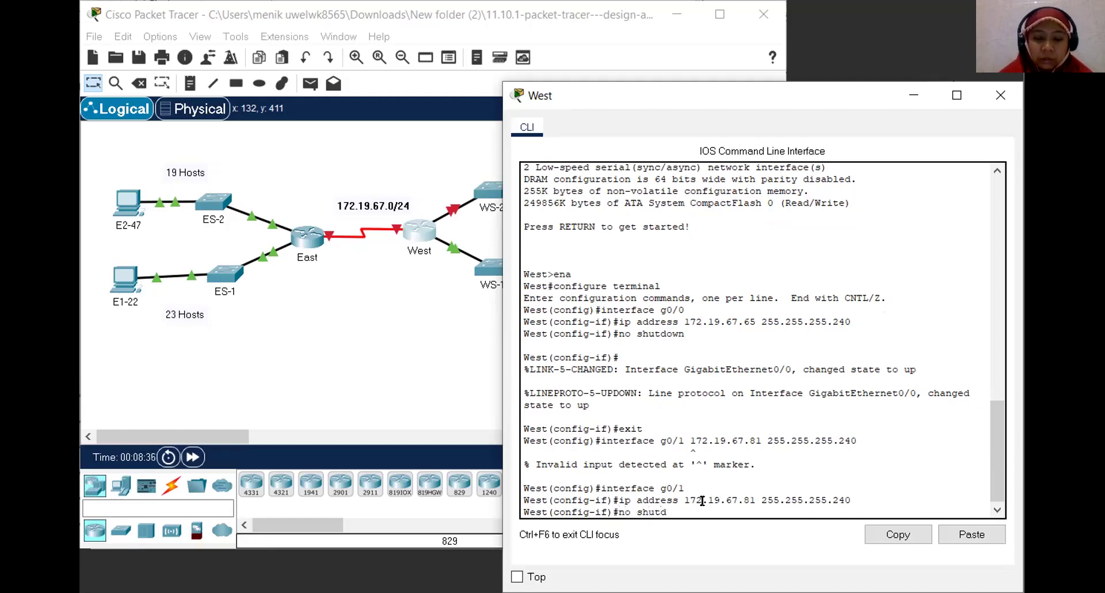
text(own)
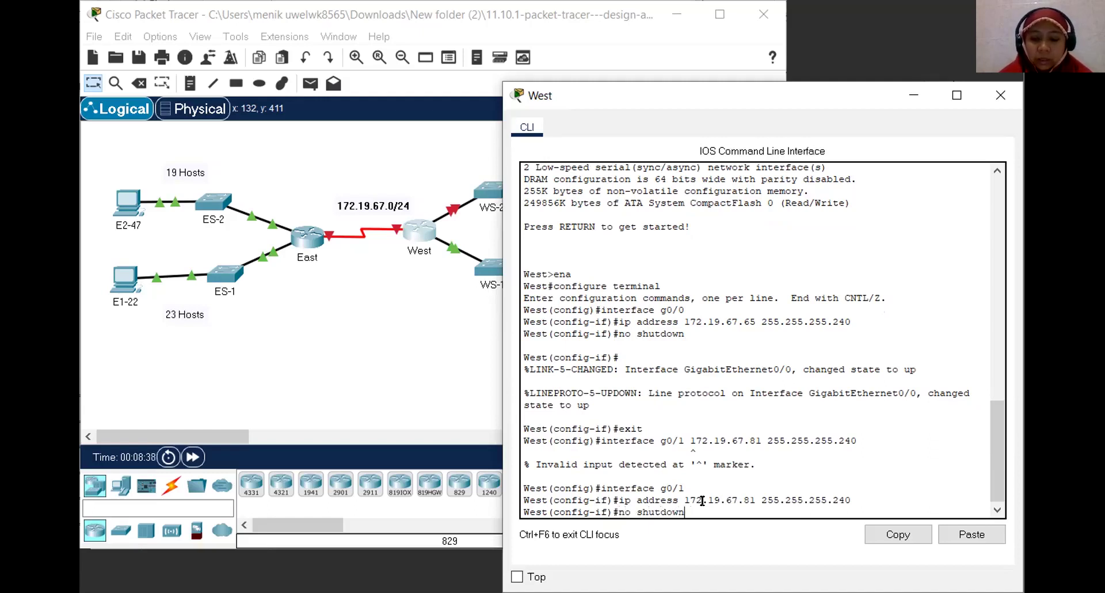
key(Return)
key(Return)
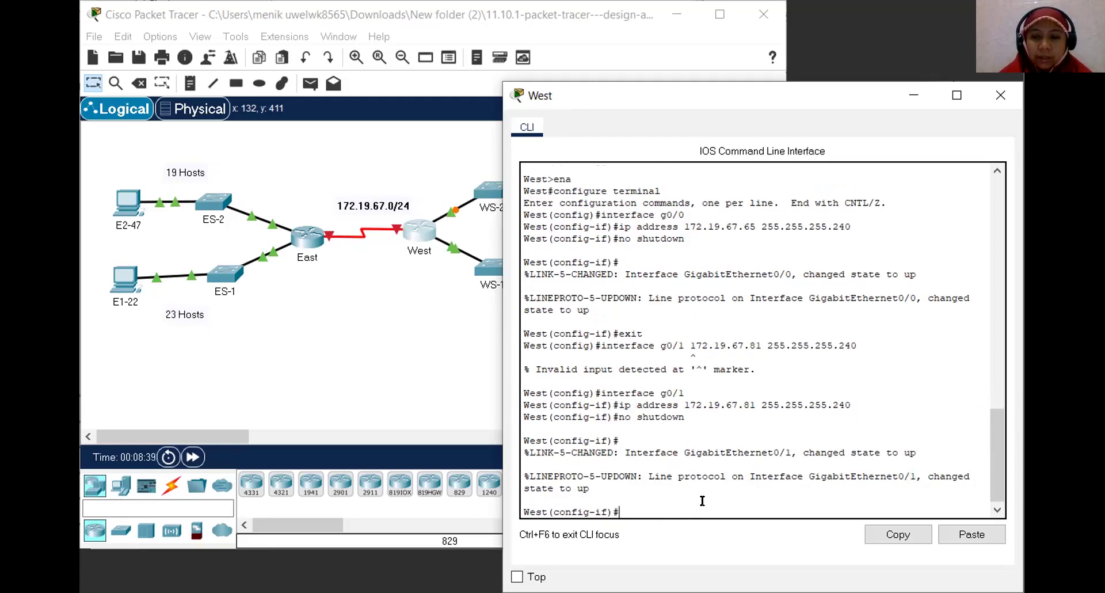
text(exit)
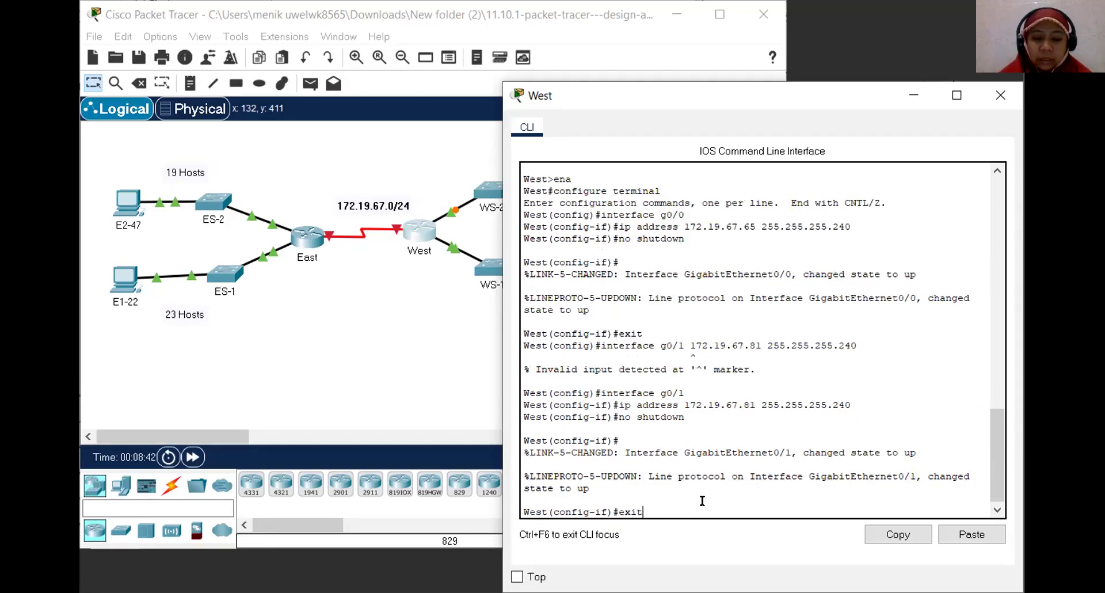
key(Return)
Enter configuration mode for the West router's Serial 0/0/0 interface
text(interface )
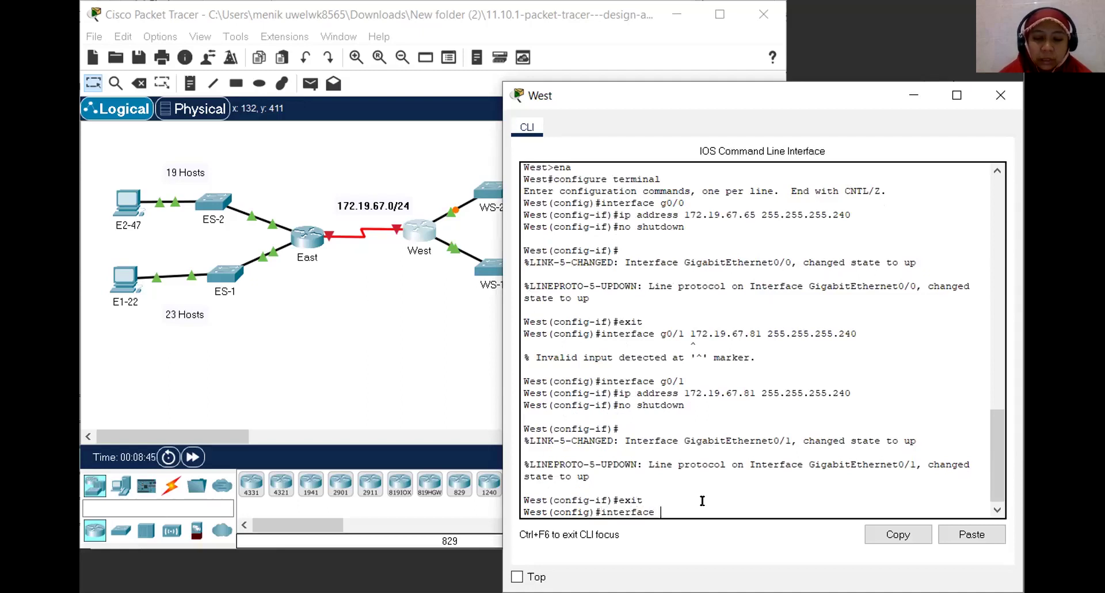
text(Seri)
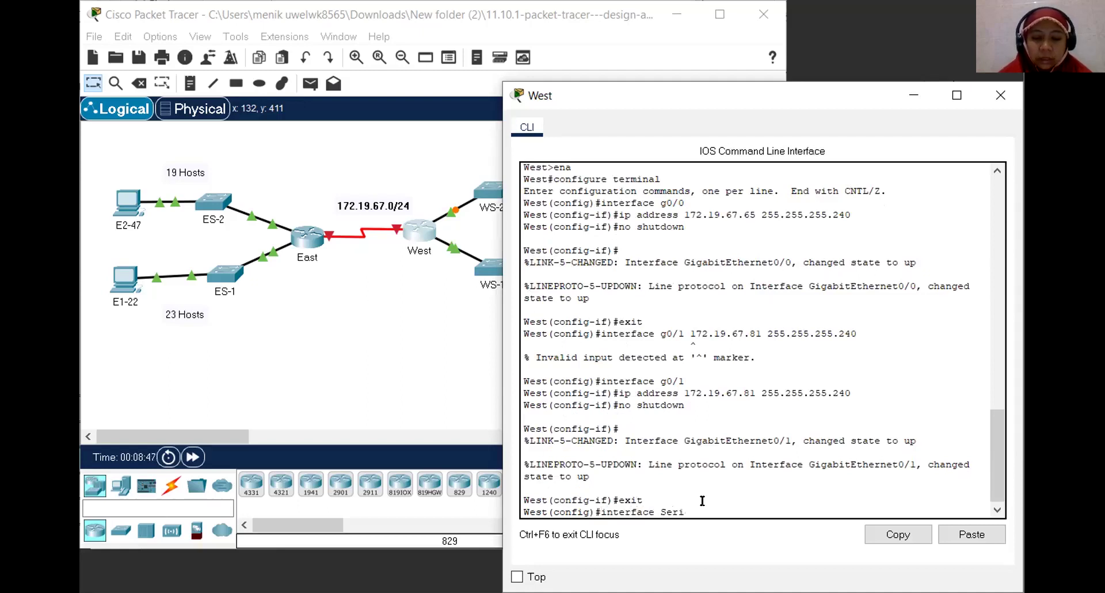
text(al 0/0/0)
key(Return)
Assign IP address 172.19.67.98 with subnet mask 255.255.255.252 to the West router's Serial 0/0/0 interface and enable it
text(ip address 2)
key(BackSpace)
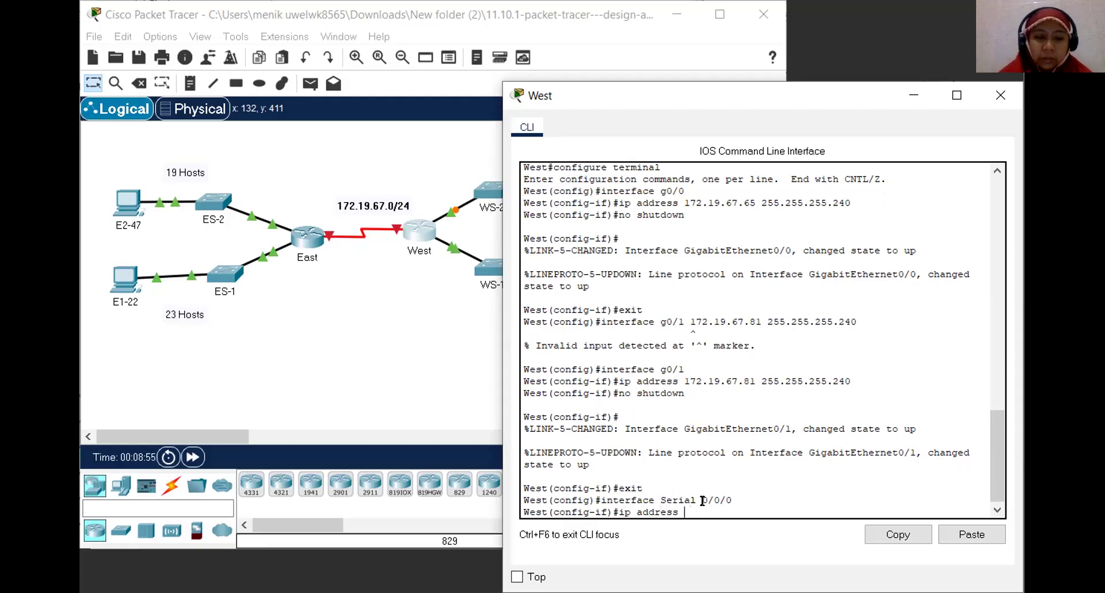
text(17)
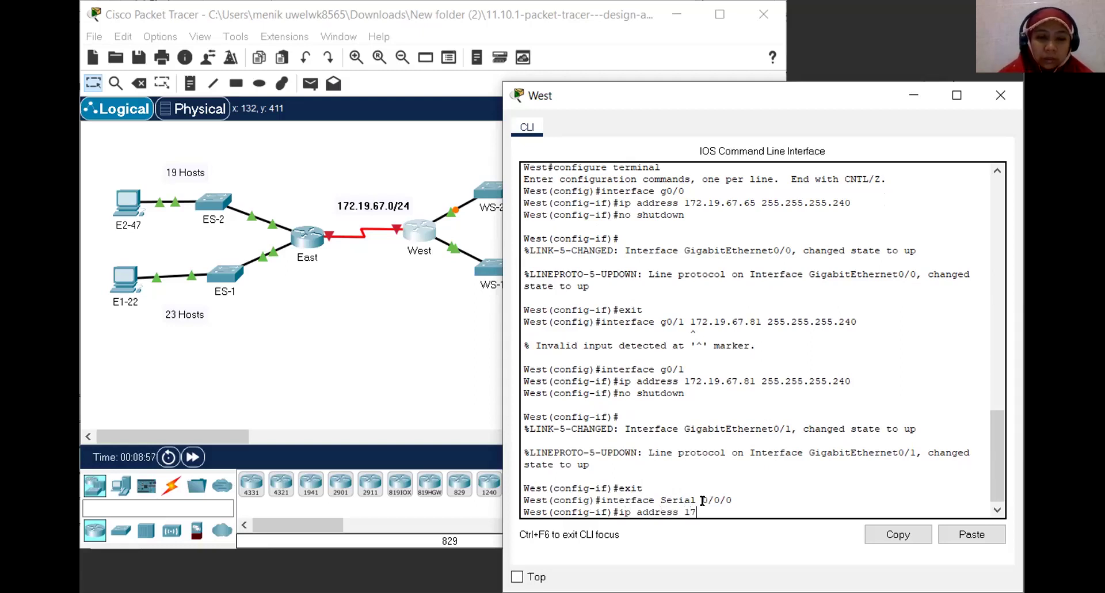
text(2.19)
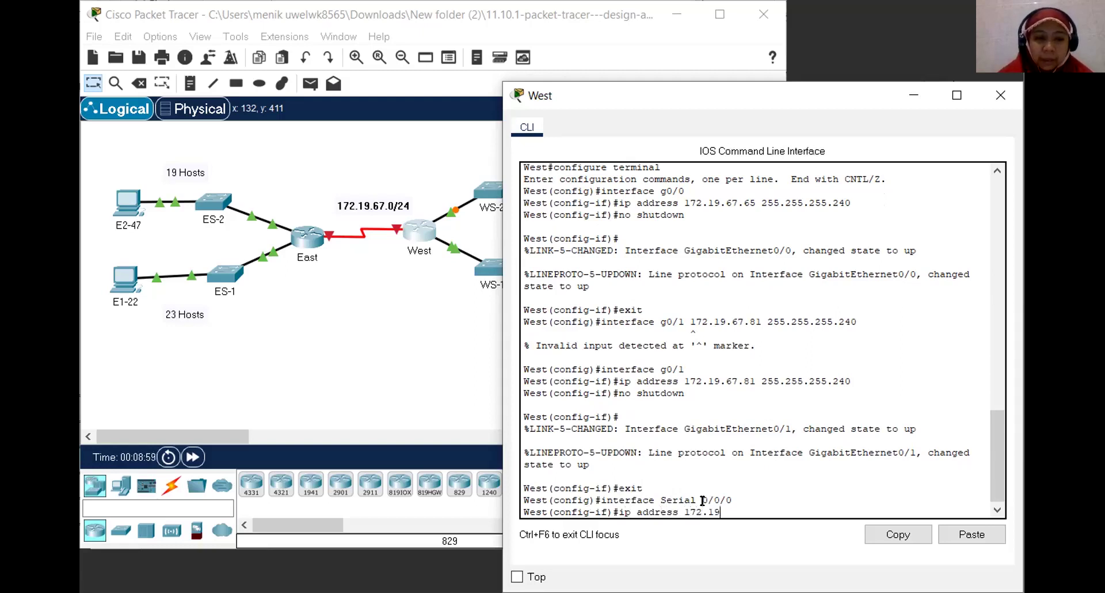
text(.67.98)
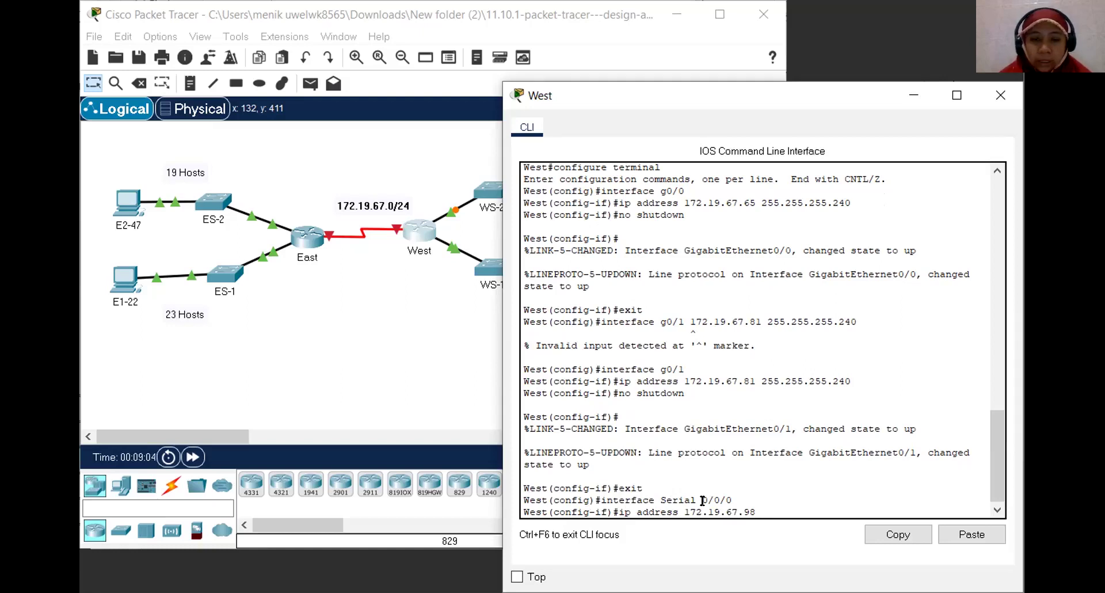
text( 255.255.255.)
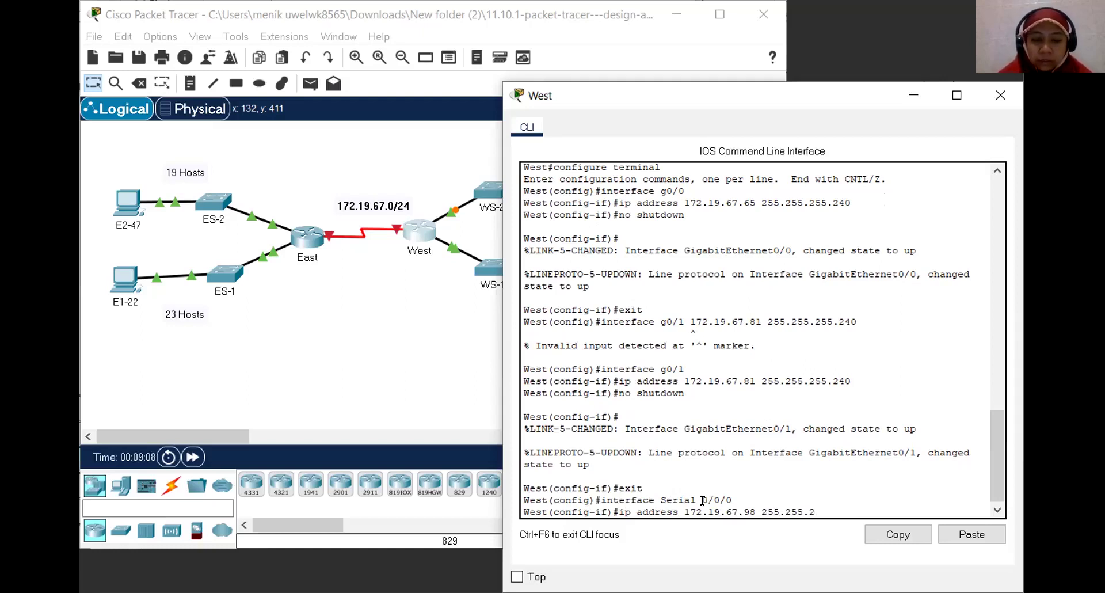
text(252)
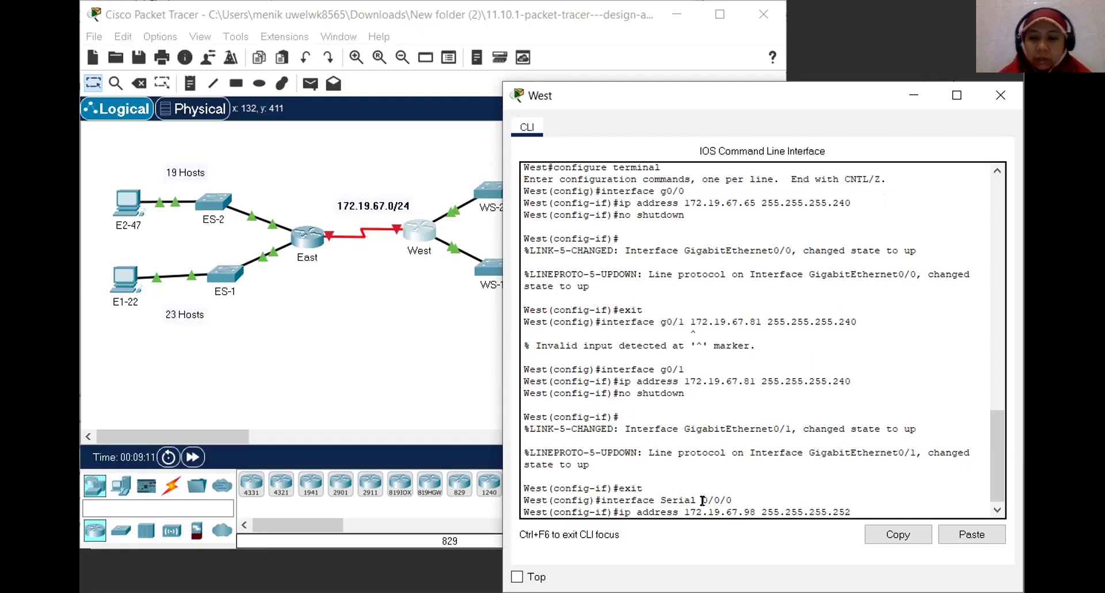
key(Return)
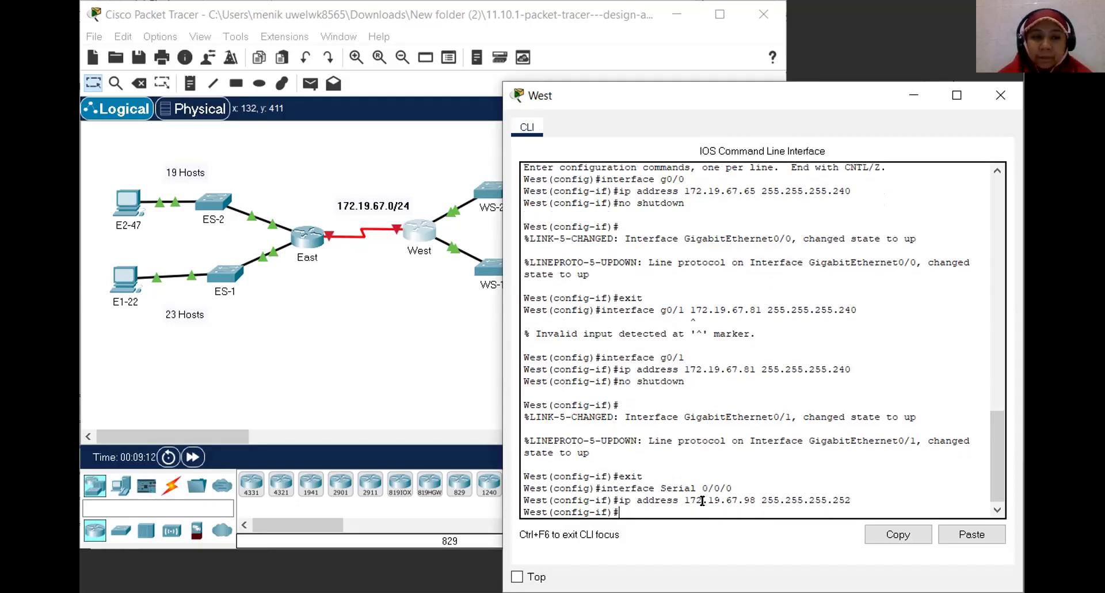
text(no shut down)
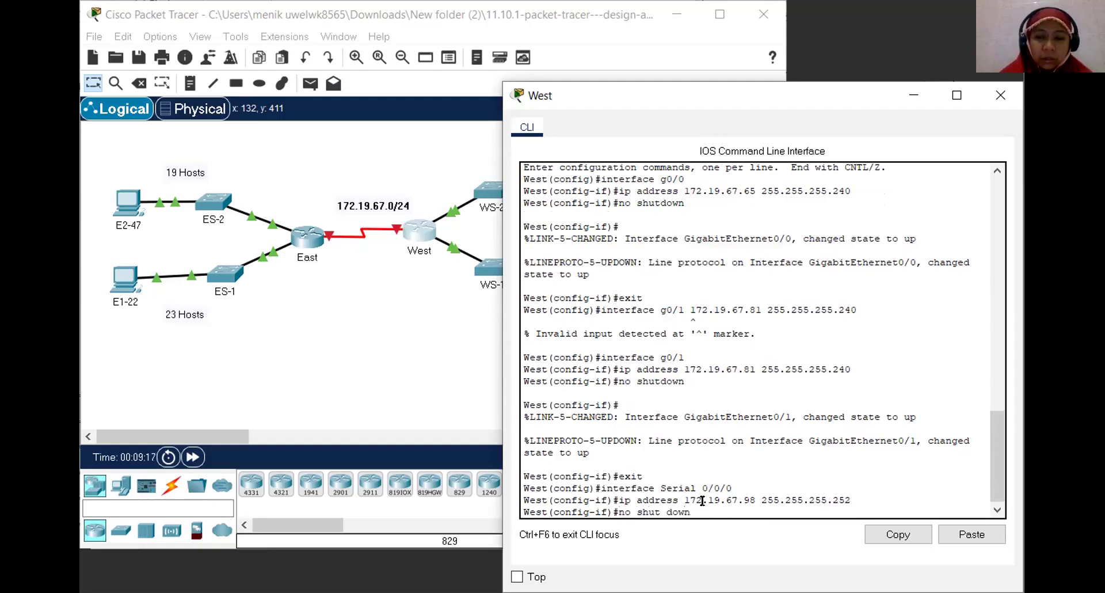
key(Return)
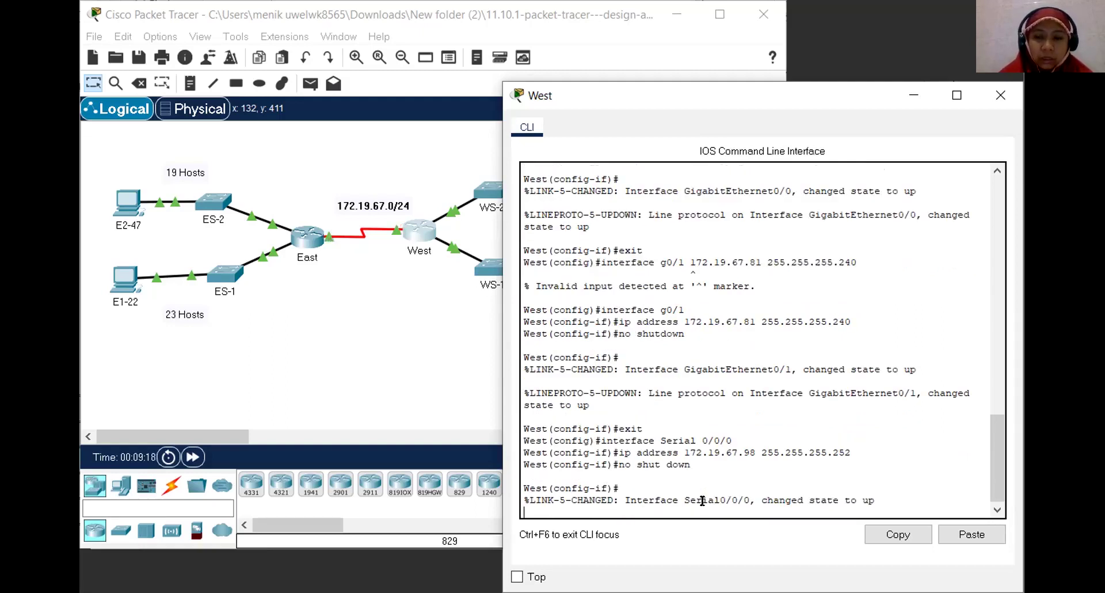
key(Up)
key(Up)
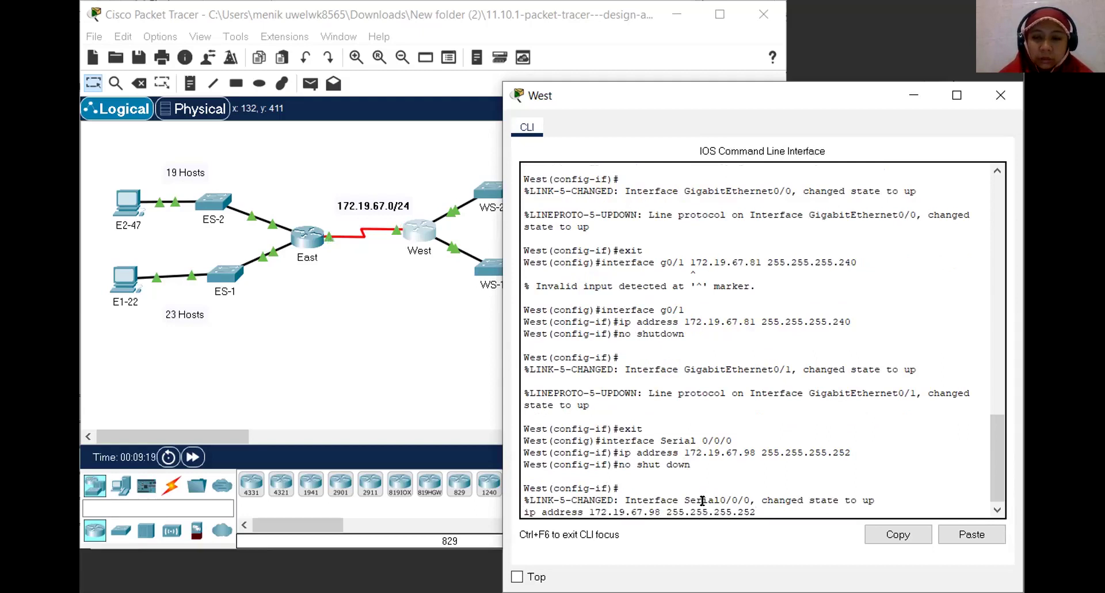
key(Up)
key(BackSpace)
key(BackSpace)
key(BackSpace)
key(BackSpace)
key(BackSpace)
key(BackSpace)
key(BackSpace)
key(BackSpace)
key(BackSpace)
key(BackSpace)
key(BackSpace)
key(BackSpace)
text(\)
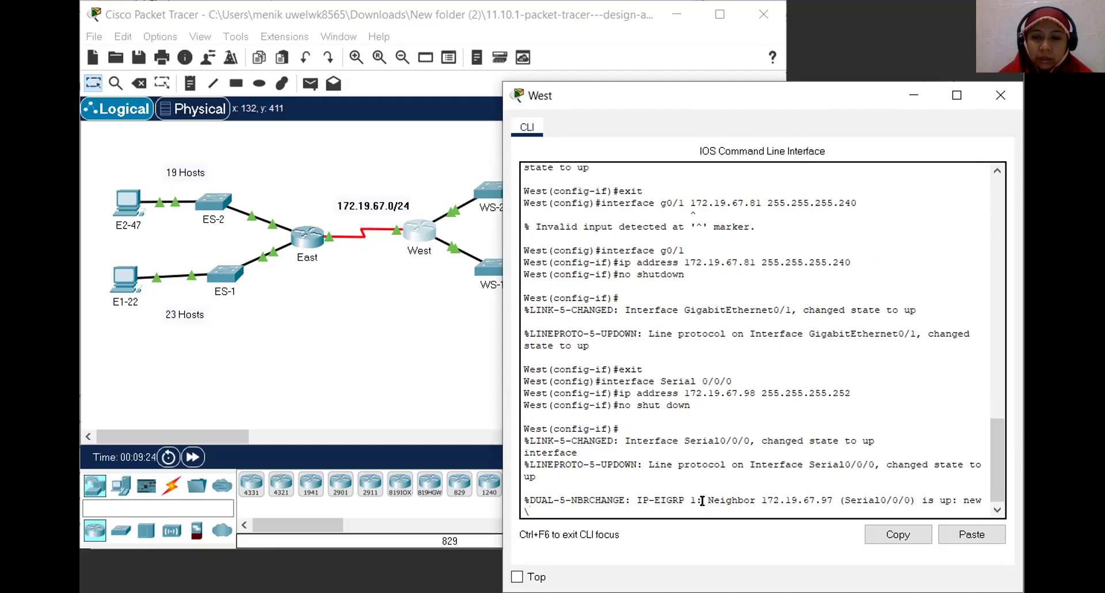
key(Return)
Issue no shutdown once more on the West router's Serial 0/0/0 interface
text(n)
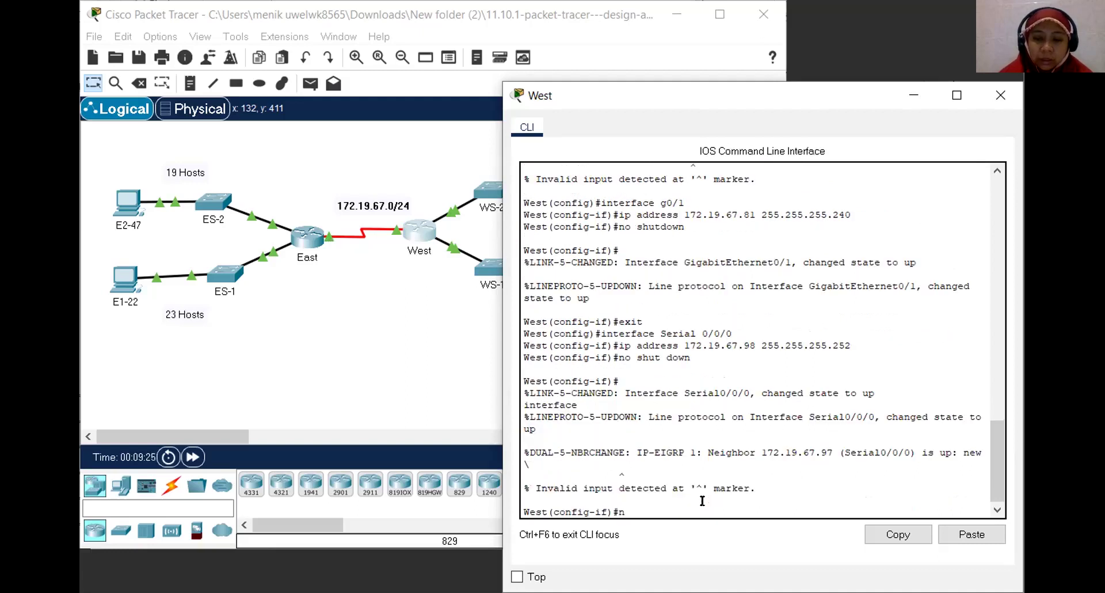
text(o shutdown)
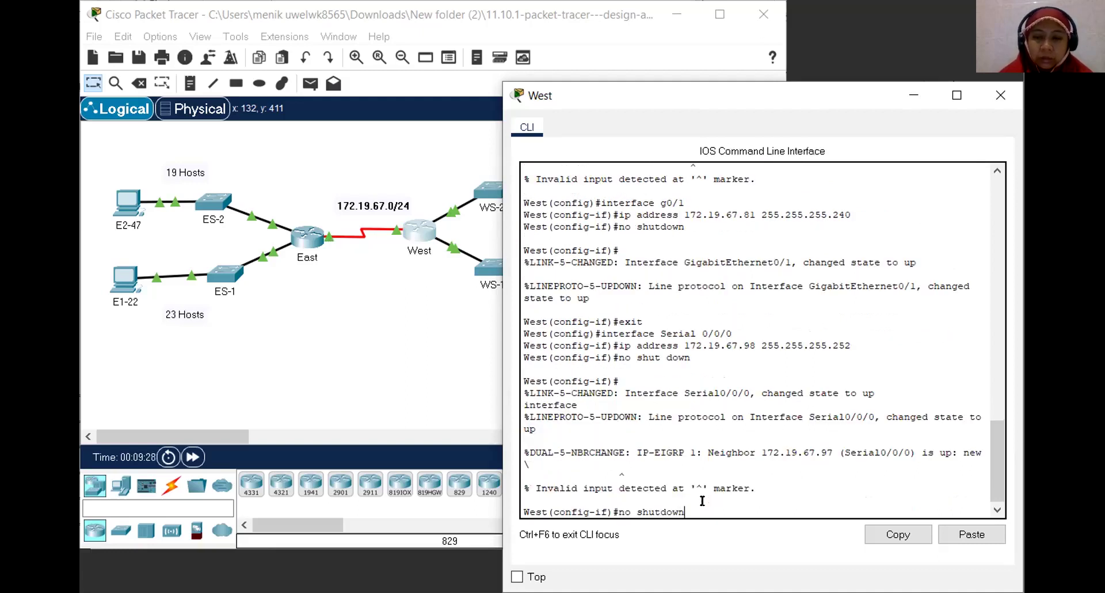
key(Return)
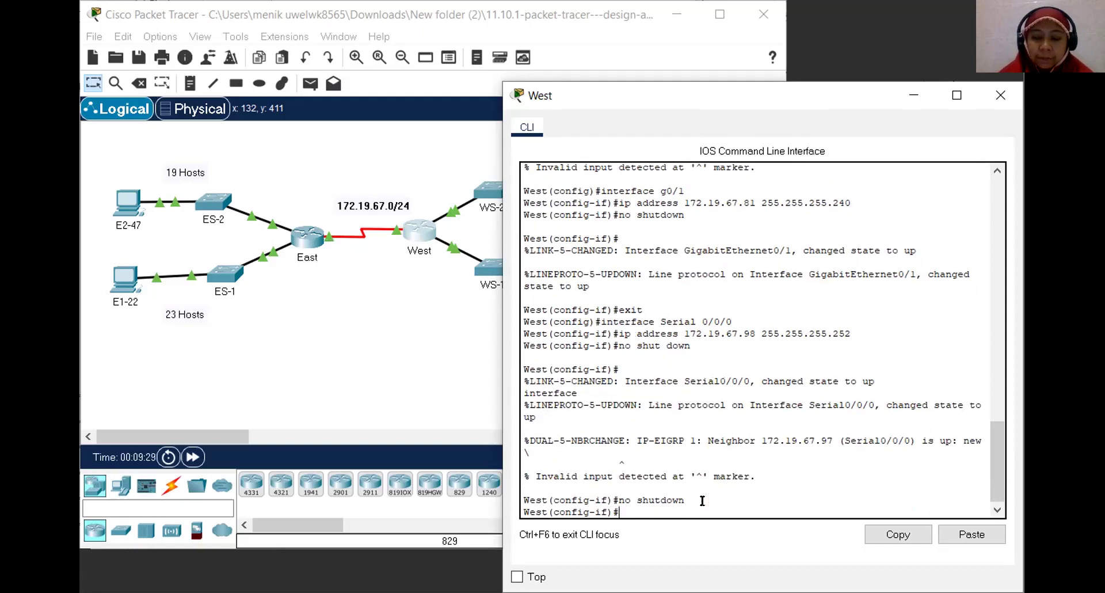
Try to save the West router's running configuration with copy run start from interface configuration mode
text(wxit)
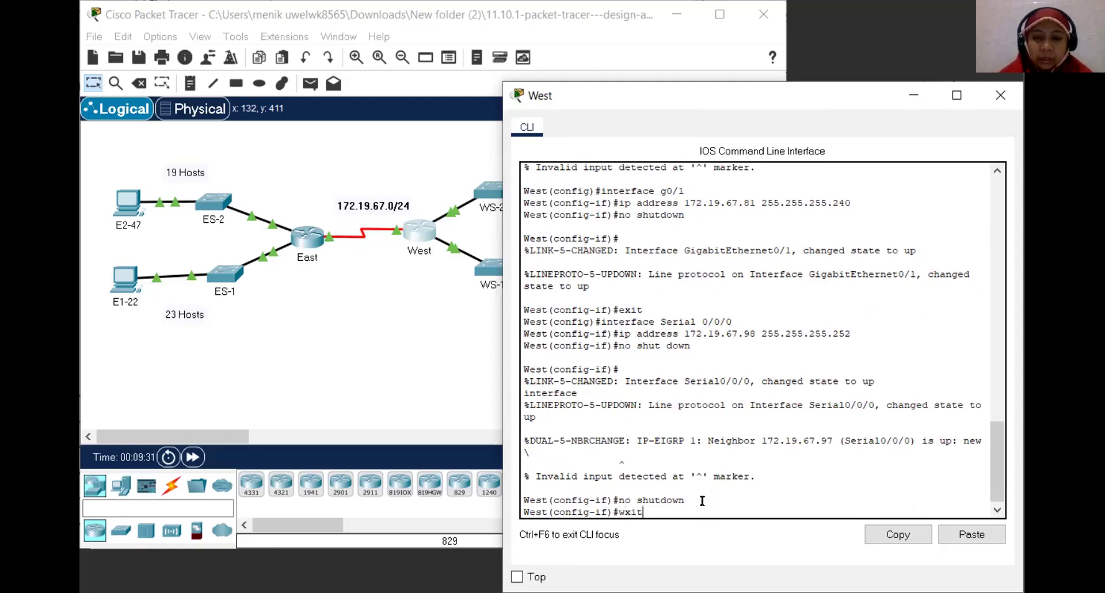
key(Return)
text(co)
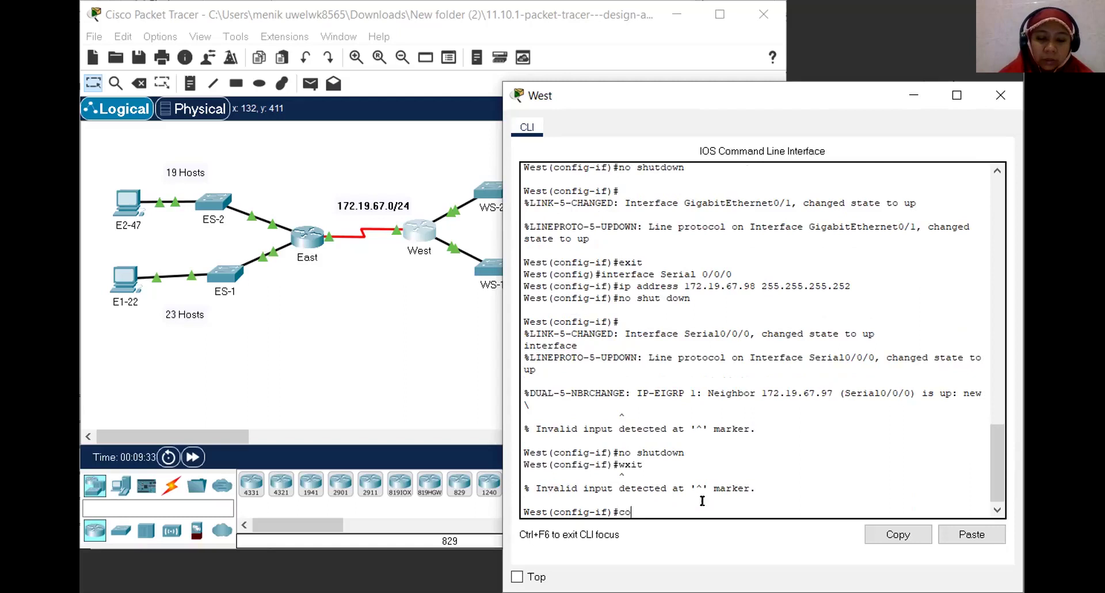
text(py run)
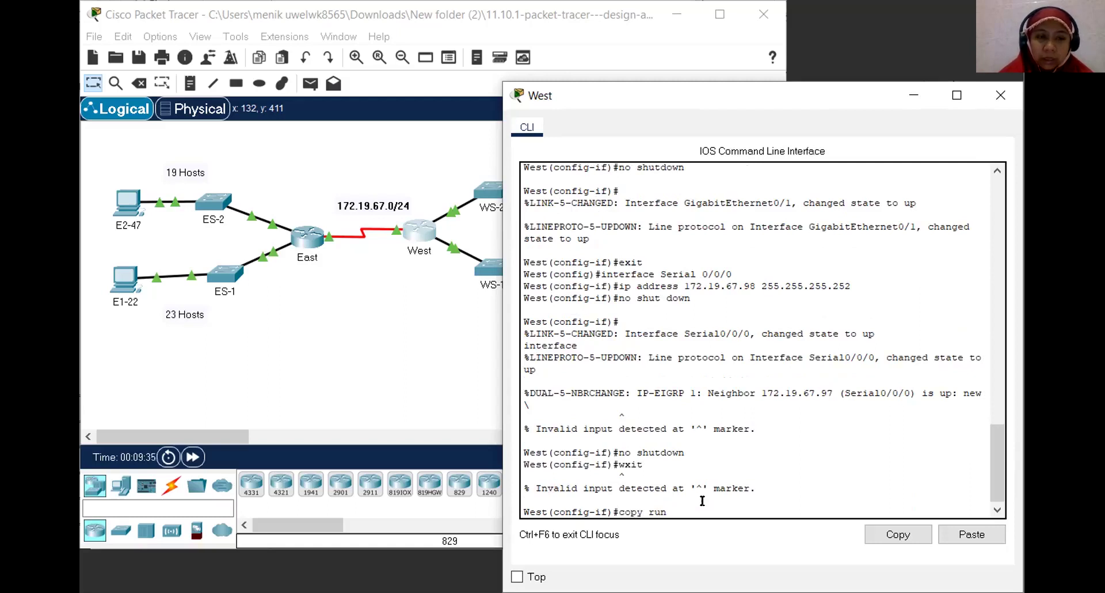
text( start)
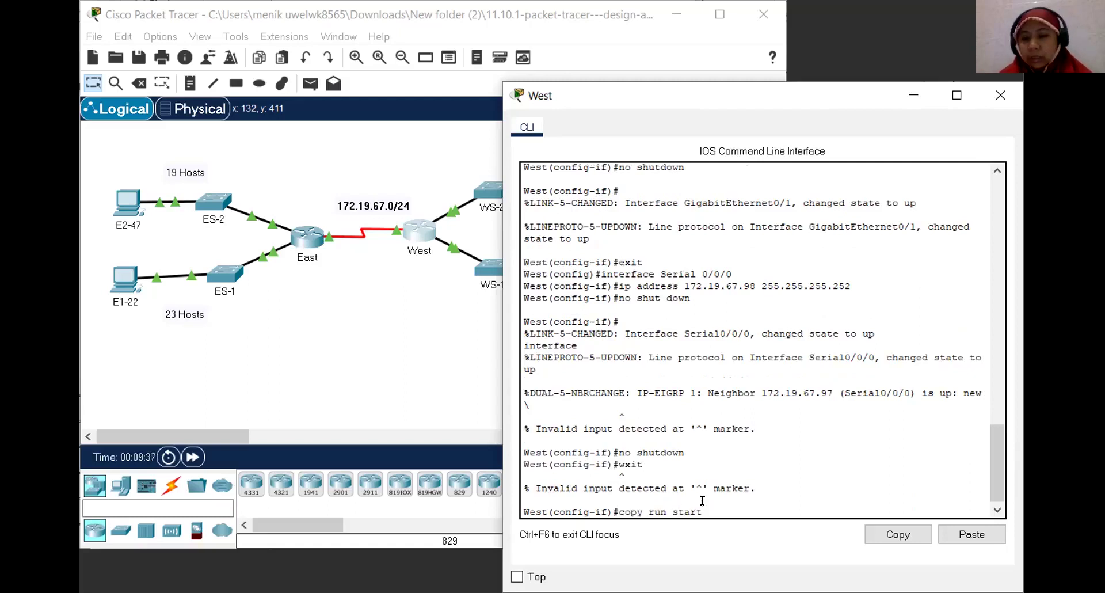
key(Return)
Exit the West router's interface configuration mode to global configuration mode
key(Up)
key(Up)
key(BackSpace)
key(BackSpace)
key(BackSpace)
key(BackSpace)
text(exit)
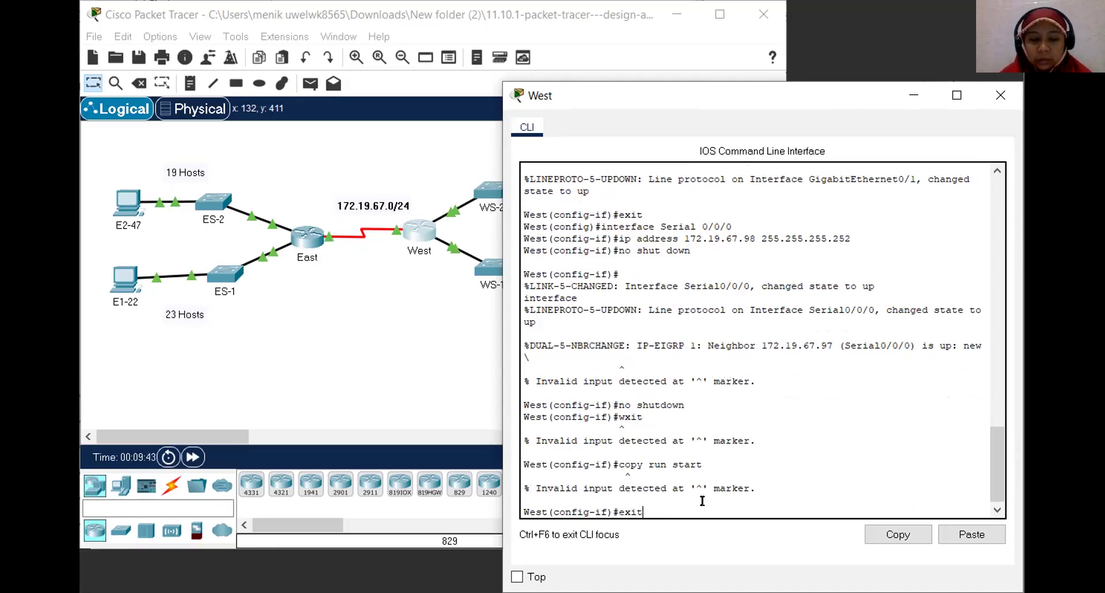
key(Return)
Try to save the West router's running configuration with copy run start from global configuration mode
key(Up)
key(Up)
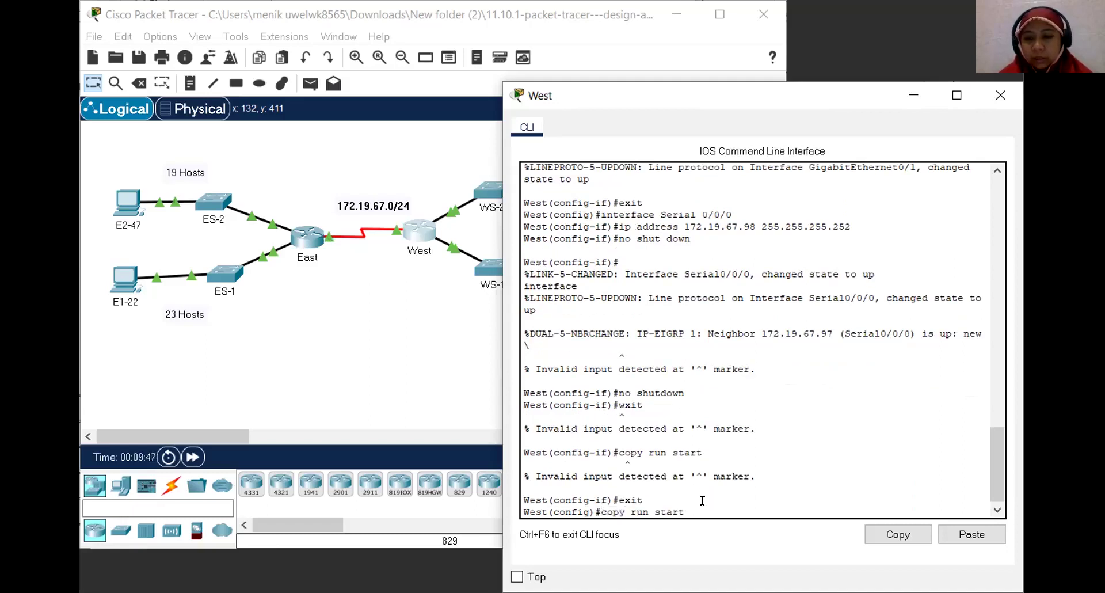
key(Return)
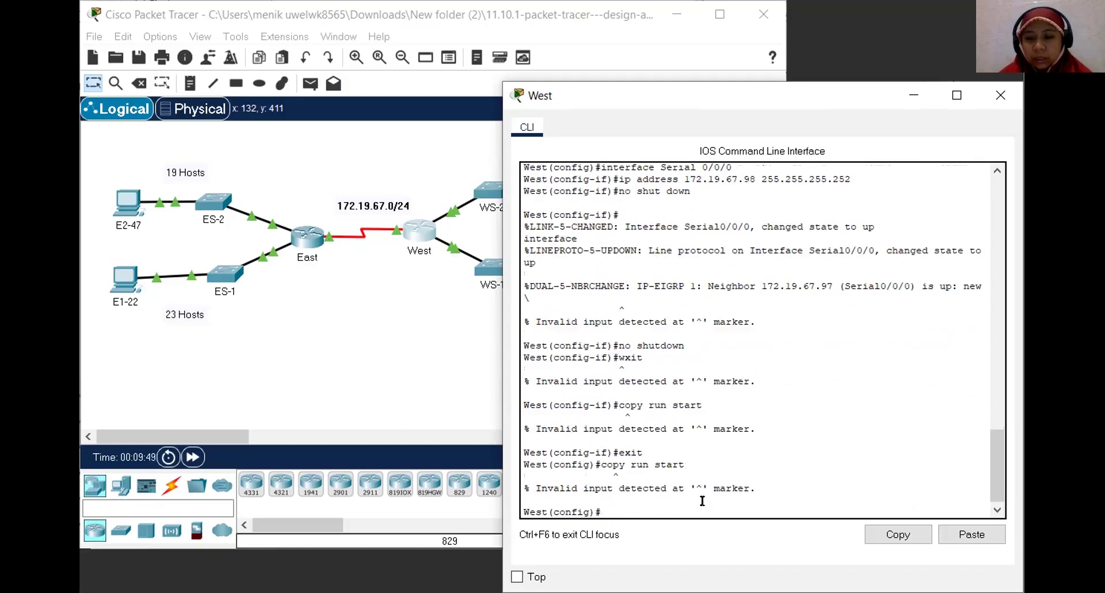
Exit the West router's global configuration mode to the privileged EXEC prompt
key(Up)
key(Up)
key(Return)
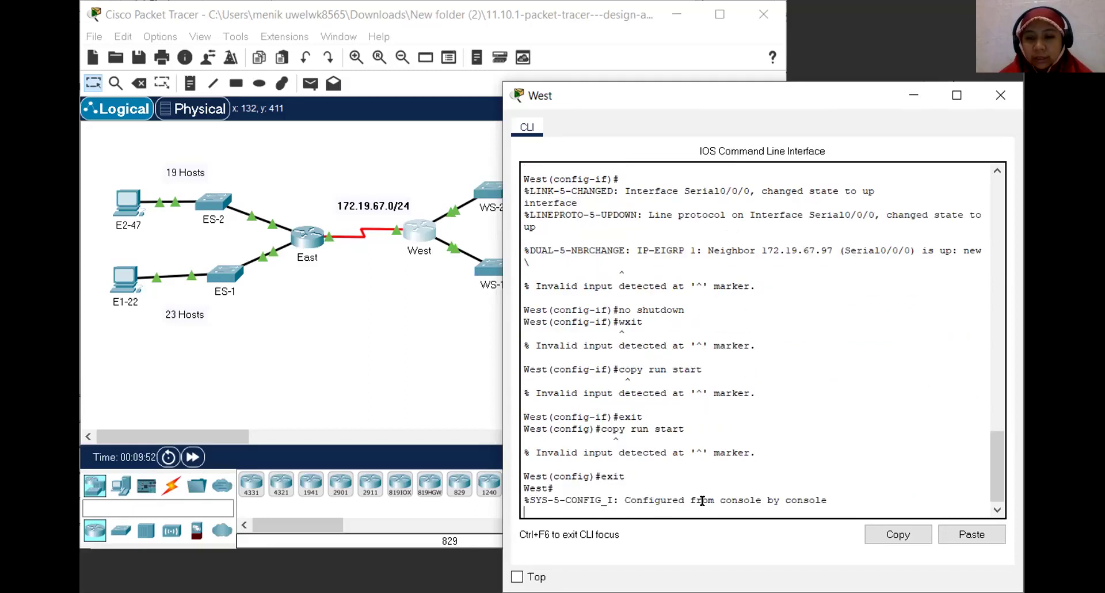
key(Return)
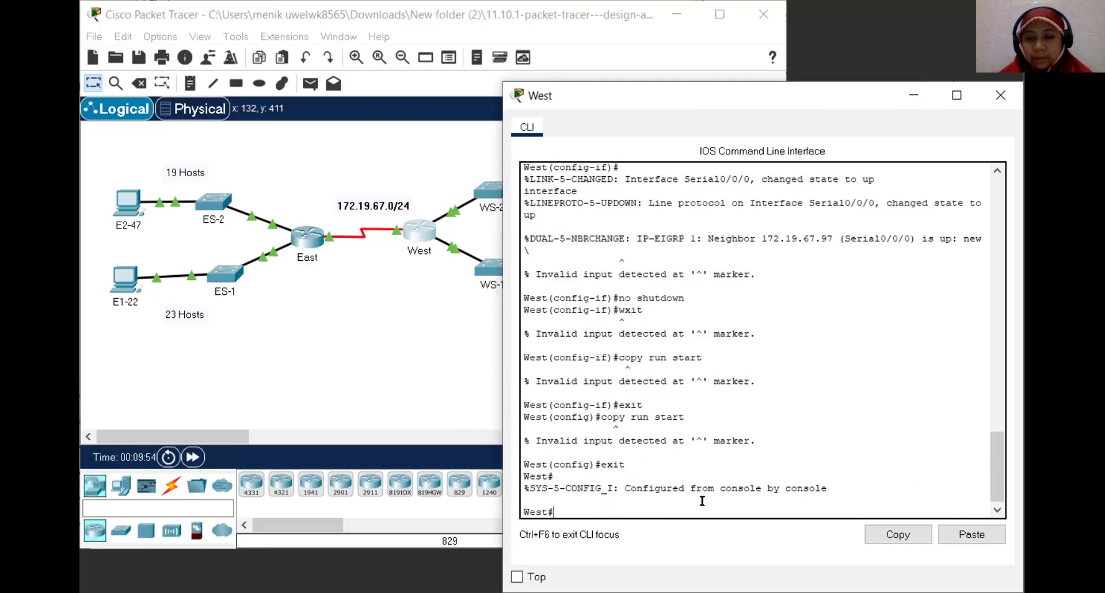
Save the West router's running configuration to startup-config with copy run start and close the router's window
text(cop)
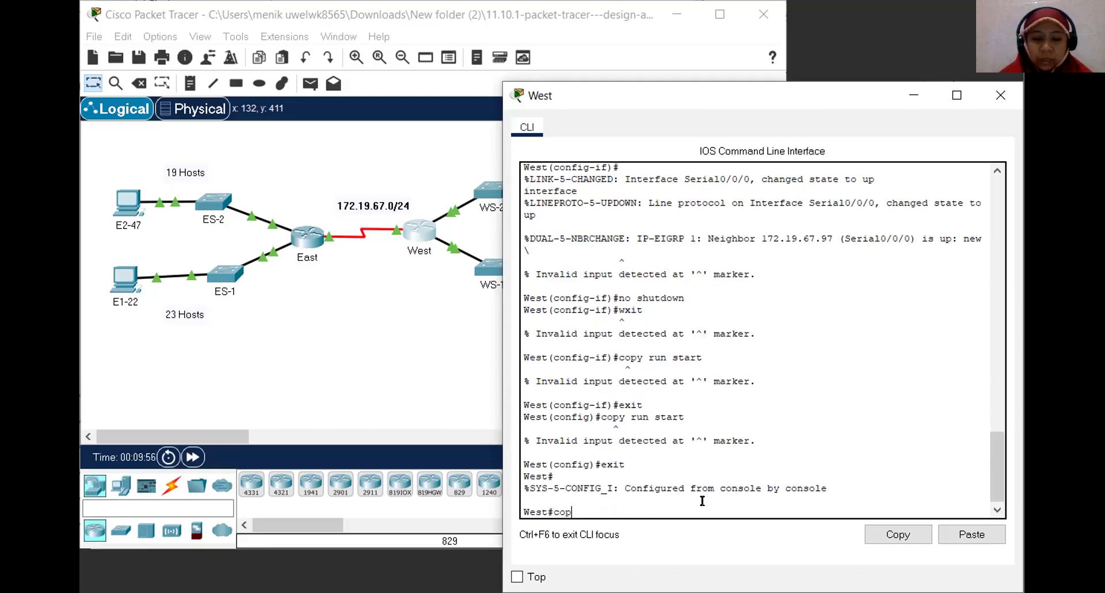
text(y run start)
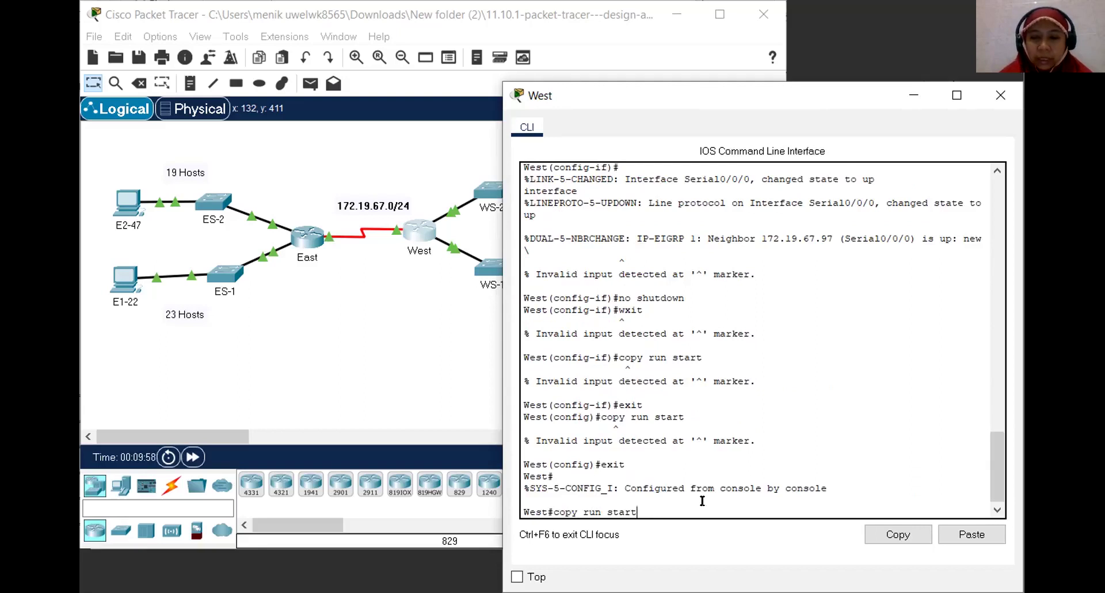
key(Return)
key(Return)
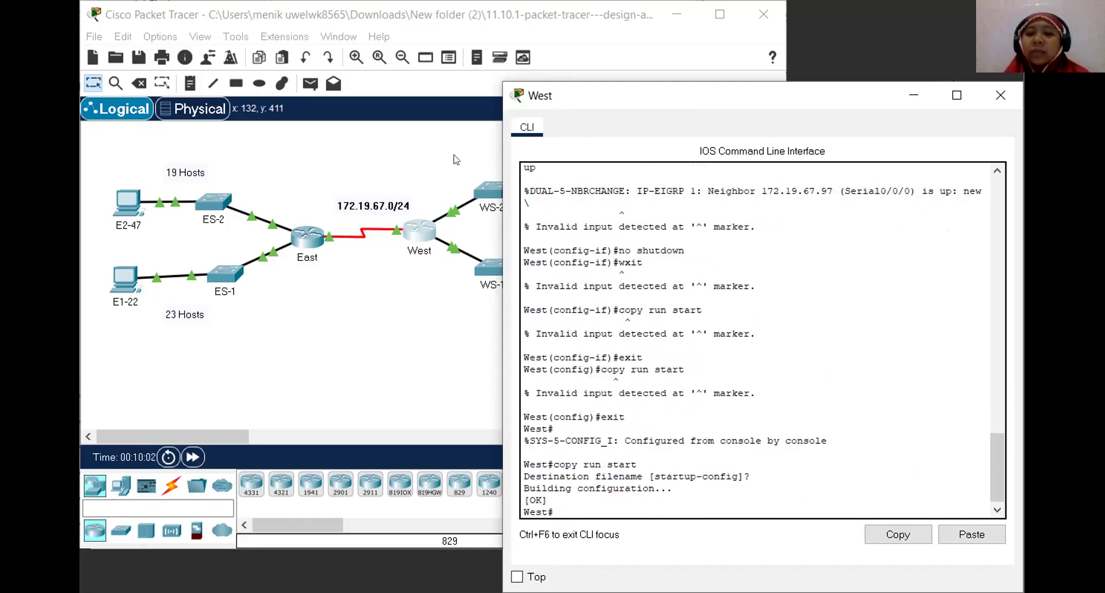
click(990, 92)
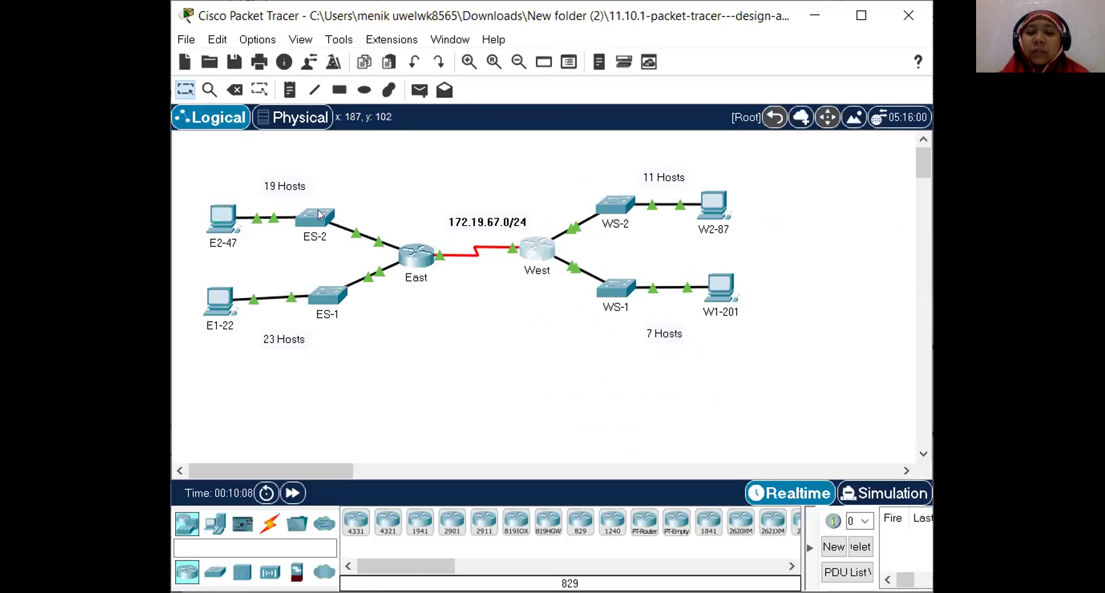
Open the ES-2 switch's command line, move its window clear of the topology, and start a console session
click(319, 212)
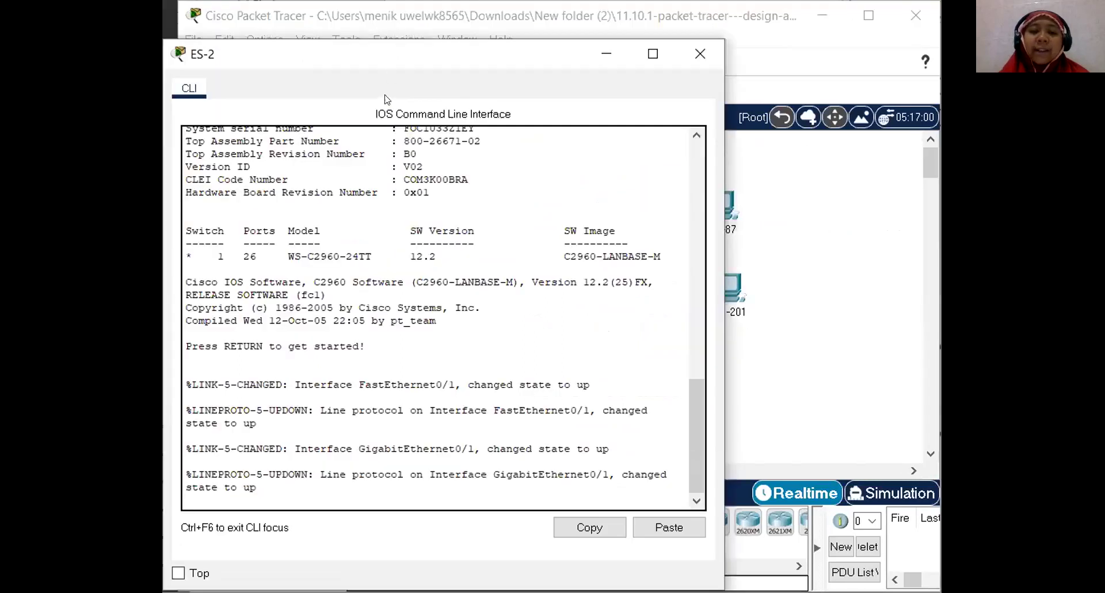
drag(396, 59, 701, 42)
click(651, 468)
key(Return)
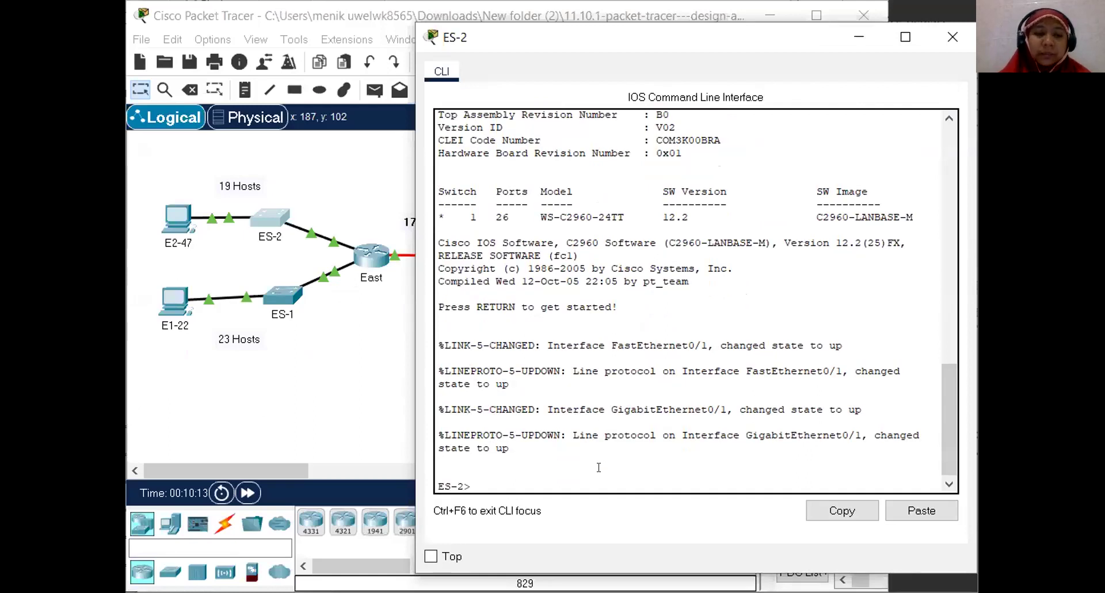
Enter privileged EXEC mode on the ES-2 switch and open global configuration mode with configure terminal
text(ena)
key(Return)
text(confi)
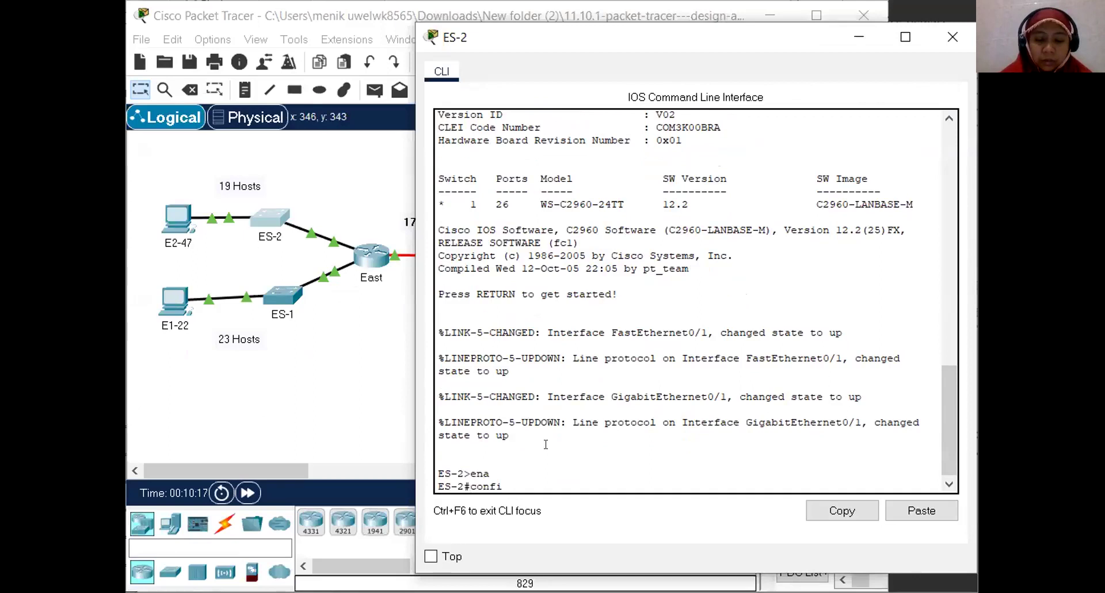
text(gure te)
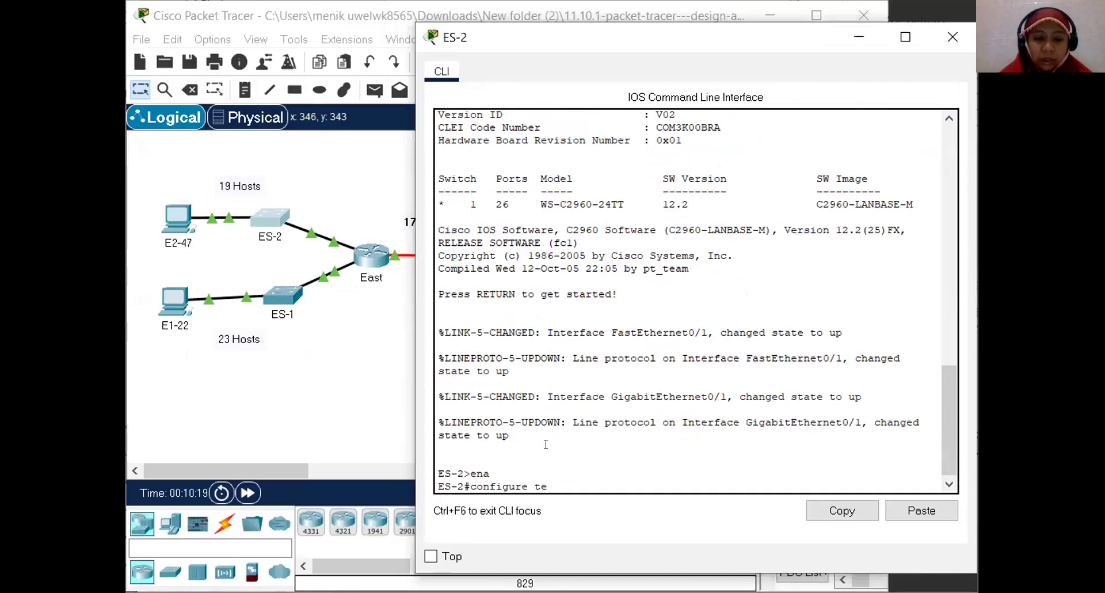
text(rmina;)
key(BackSpace)
text(l)
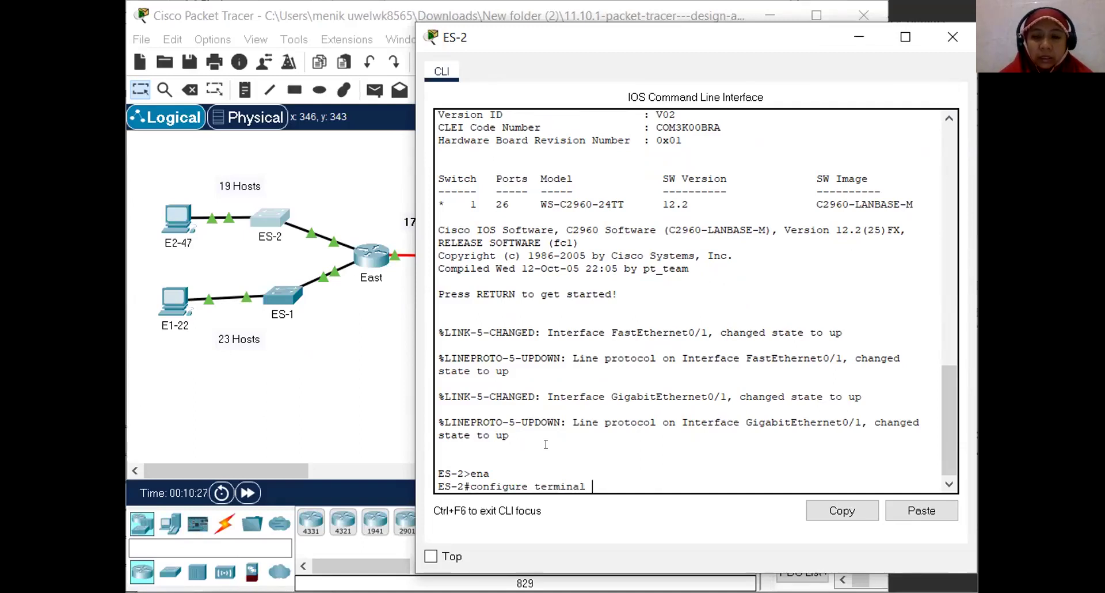
key(Return)
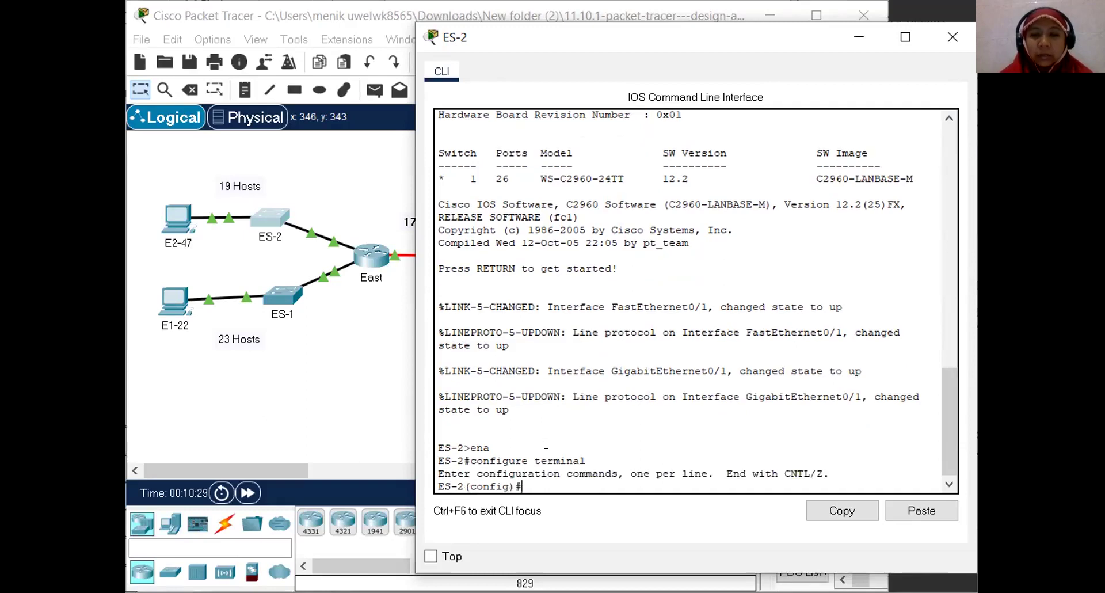
Assign IP address 172.19.67.2 with subnet mask 255.255.255.224 to the VLAN 1 interface of ES-2
text(int)
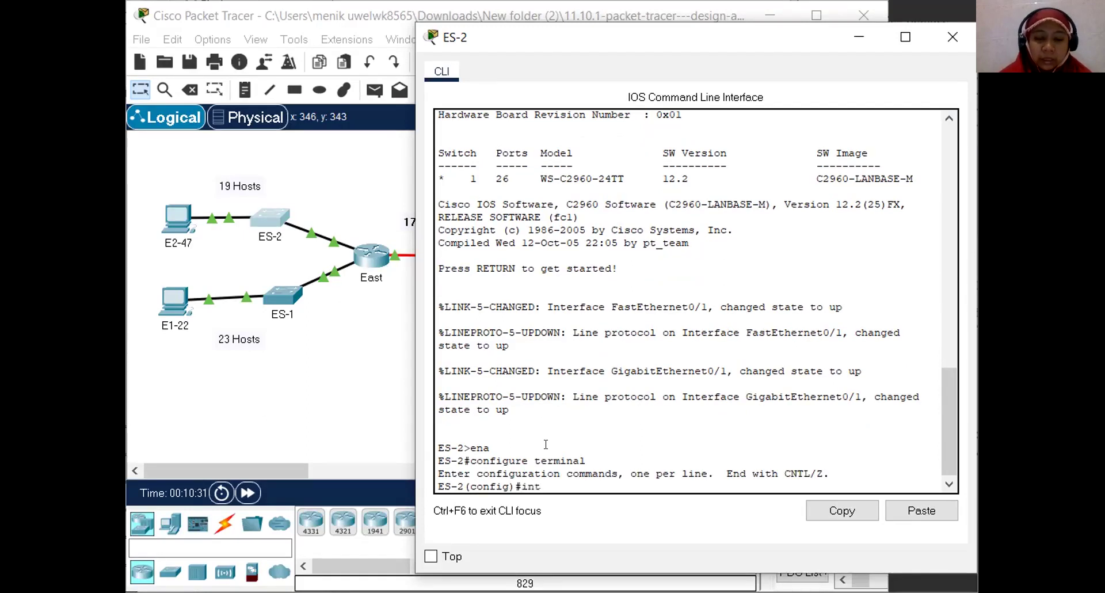
text(erface vlan1)
key(Return)
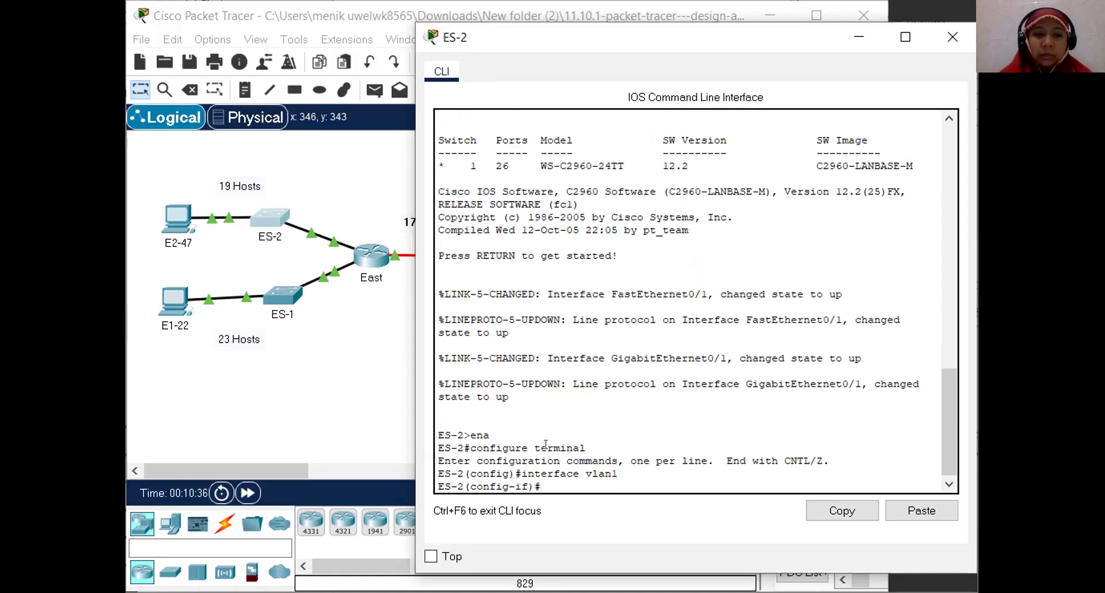
text(ip addrw)
key(BackSpace)
text(ess )
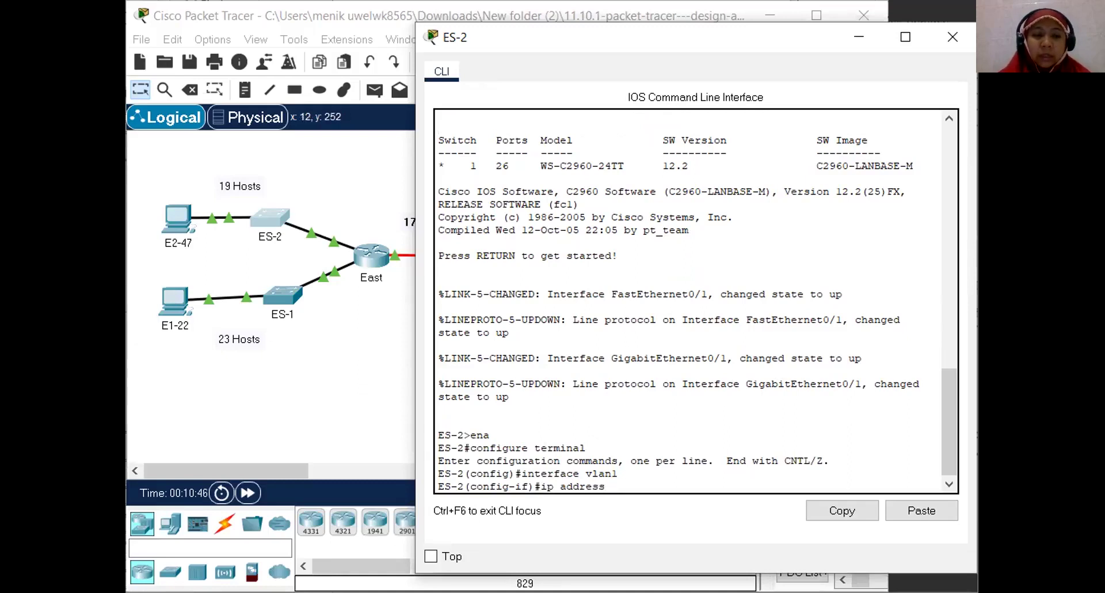
text(172.19.67.2 255)
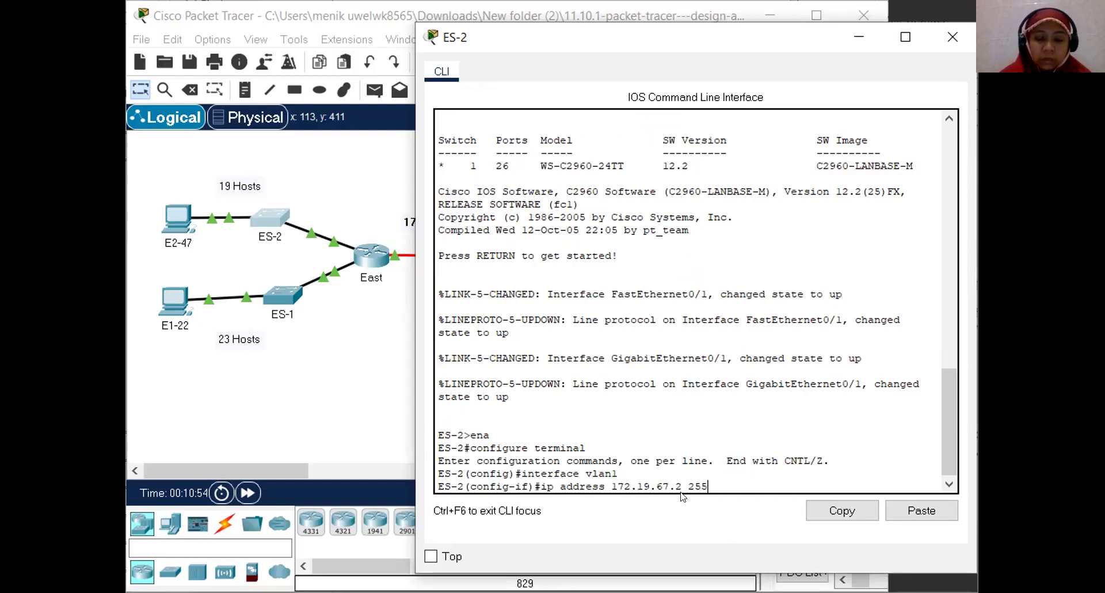
text(.255.)
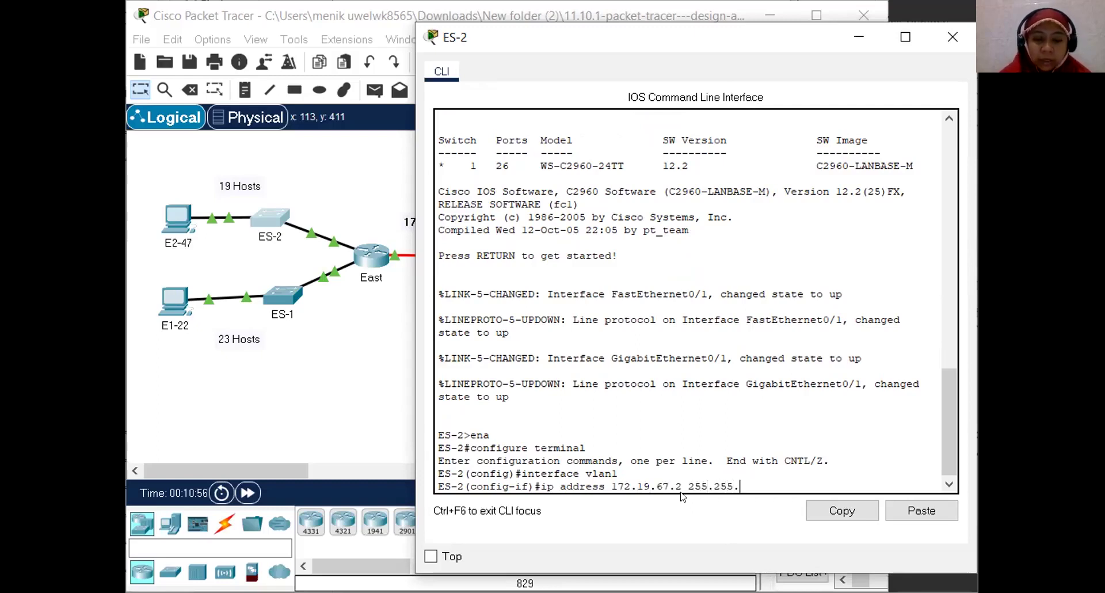
text(255.224)
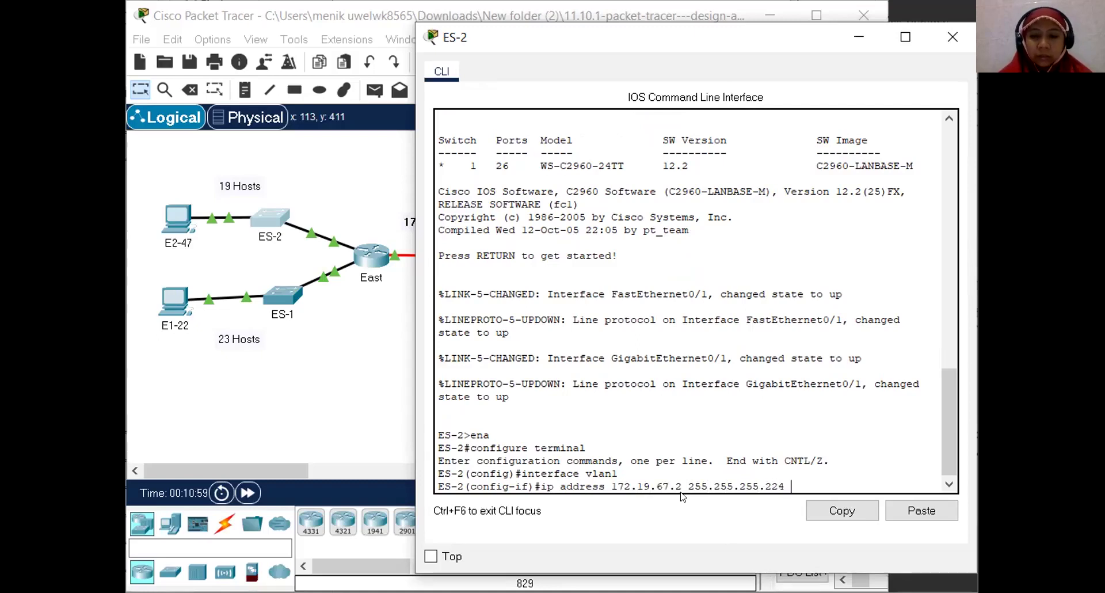
key(Return)
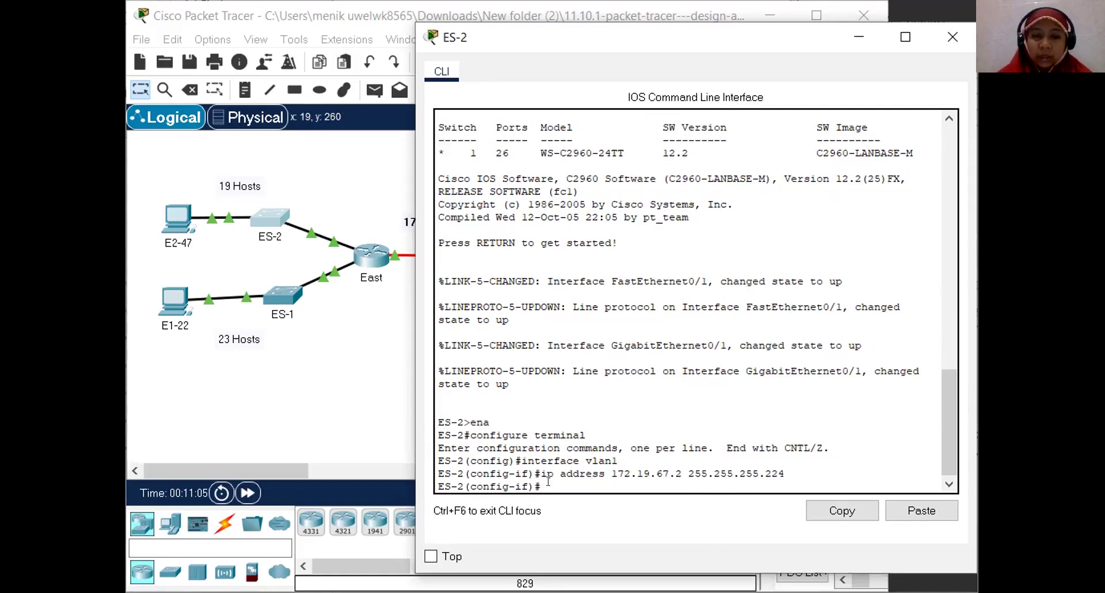
Enable ES-2's VLAN 1 interface with no shutdown and return to global configuration mode
text(no shutdown)
key(Return)
text(exit)
key(Return)
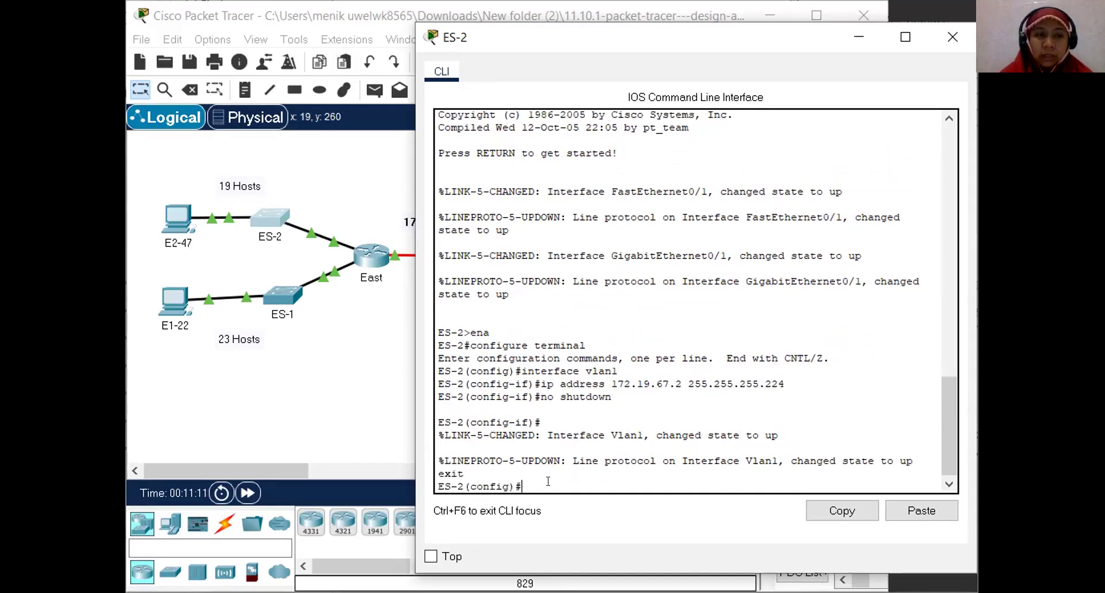
Set ES-2's default gateway to 172.19.67.1 and exit to the privileged EXEC prompt
text(ip de)
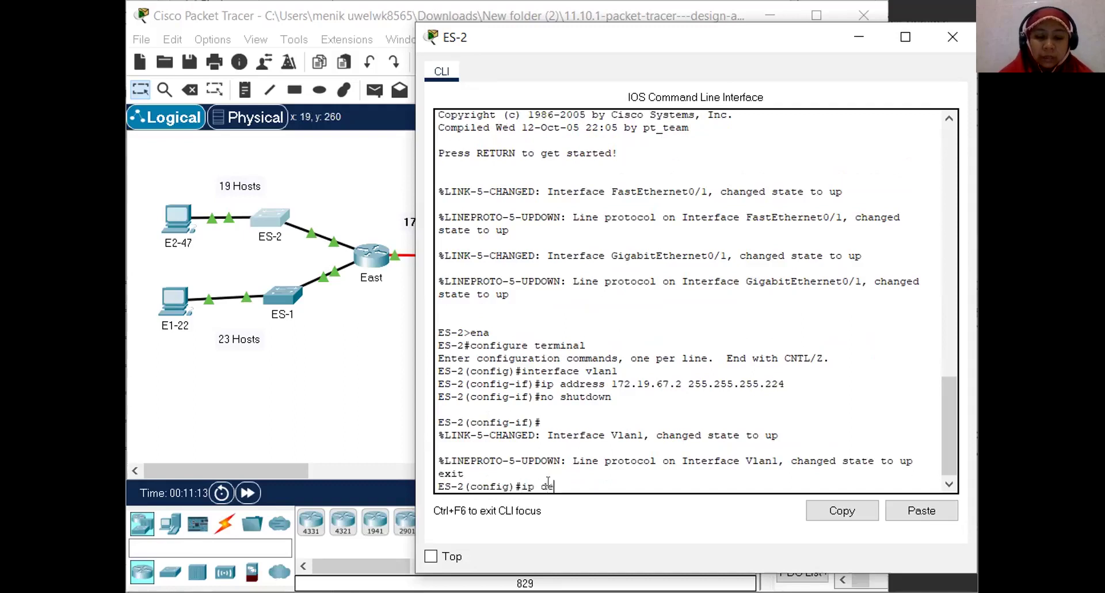
text(fault-gateway)
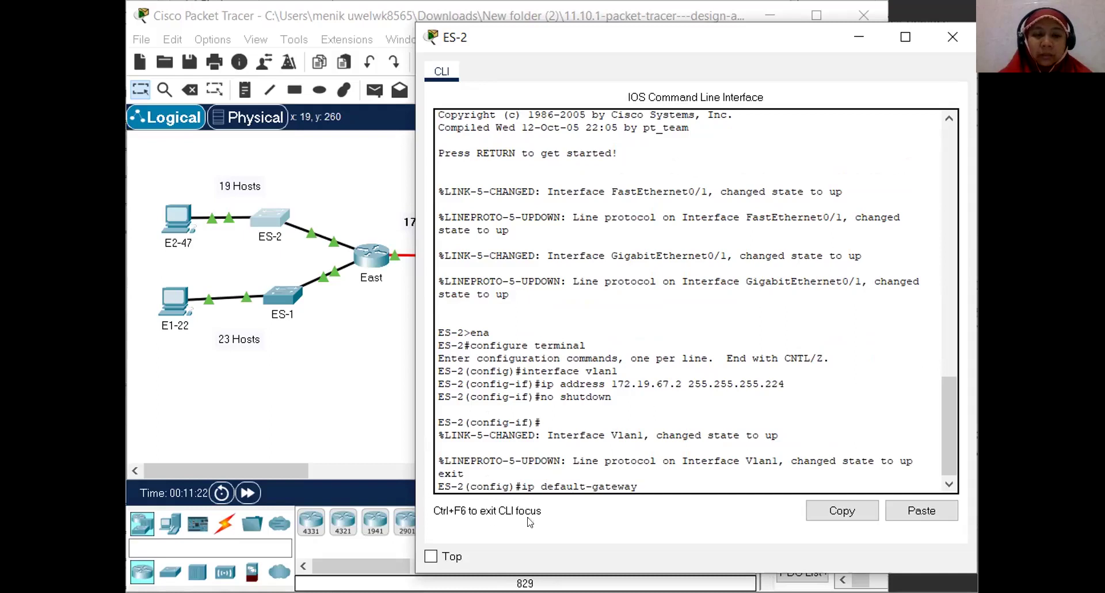
text(172)
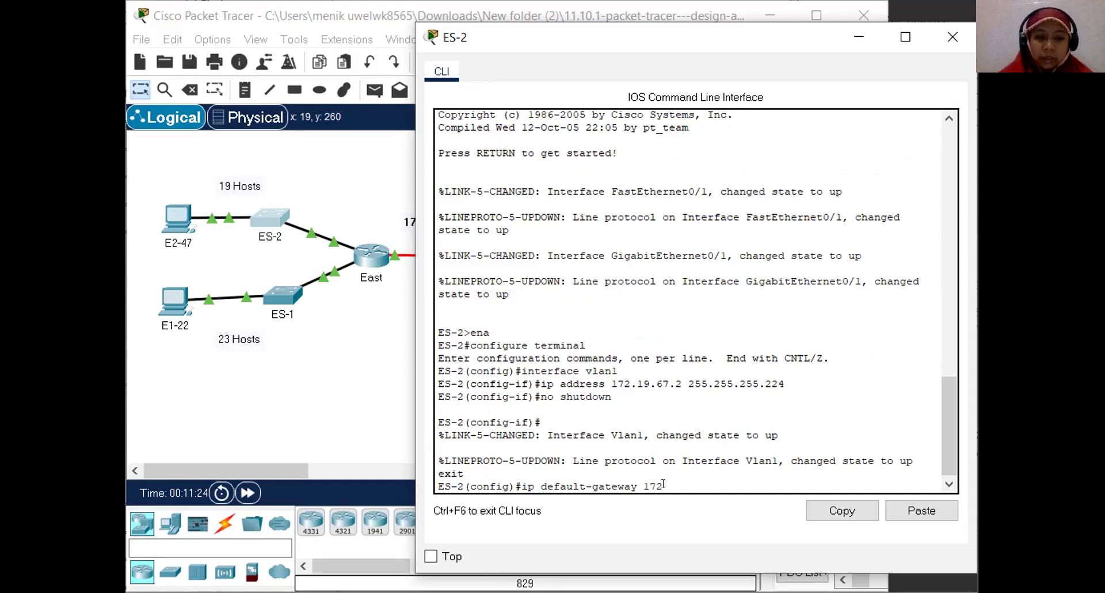
text(.19.67.1)
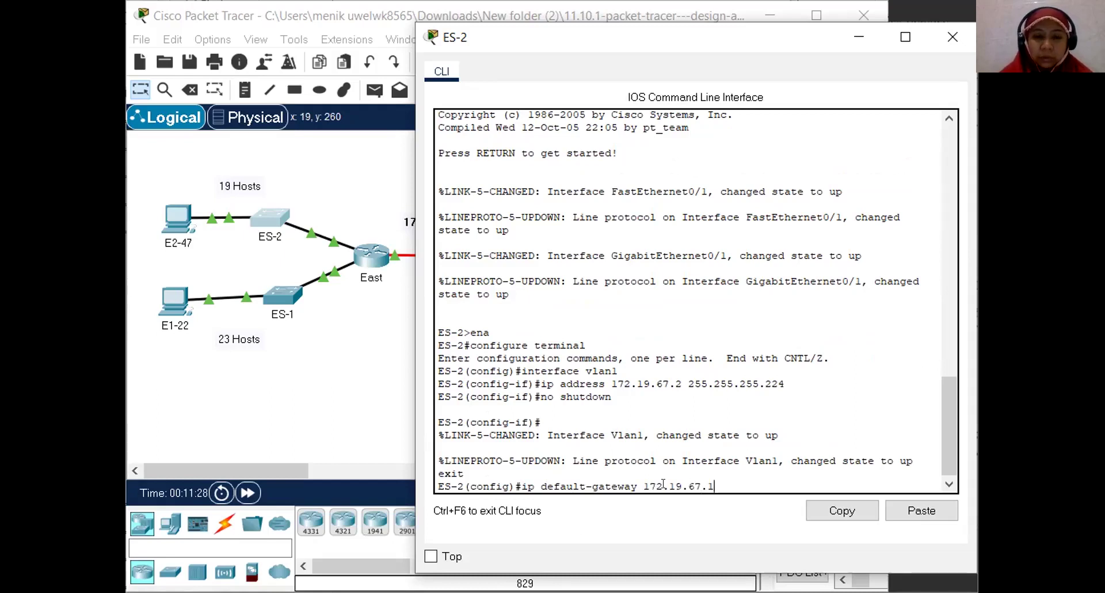
key(Return)
text(exit')
key(BackSpace)
key(Return)
key(Return)
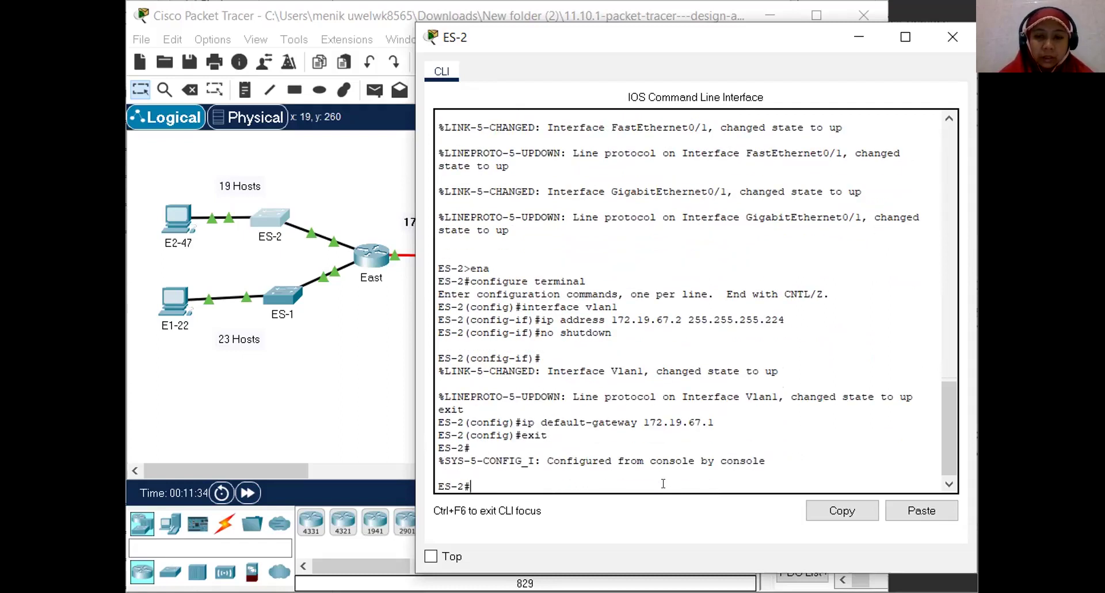
Save ES-2's running configuration to startup-config with copy run start and close the switch's window
text(copy ru)
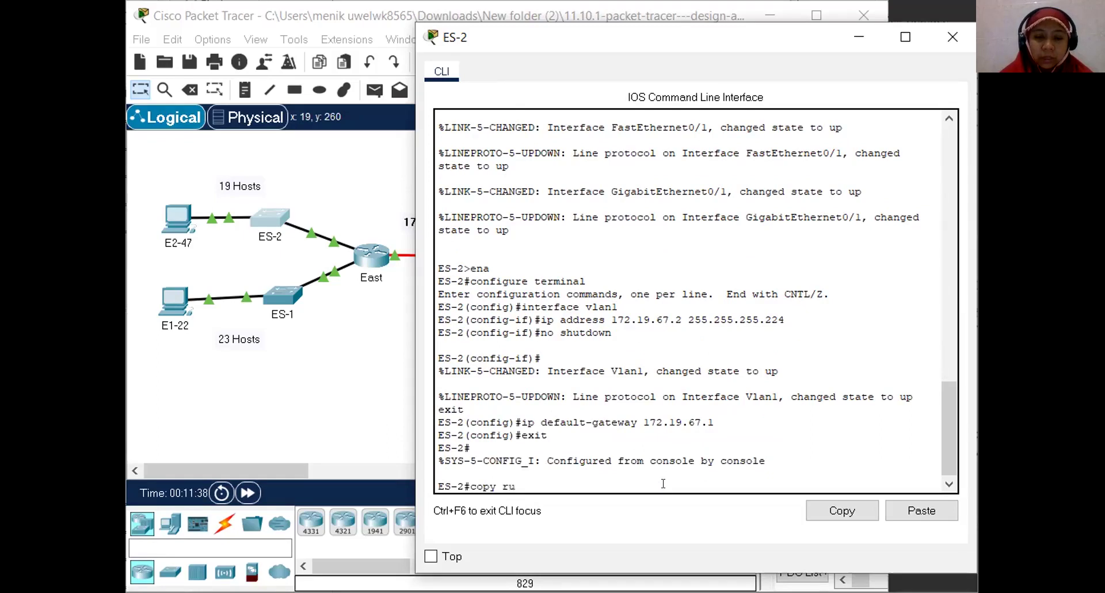
text(n start)
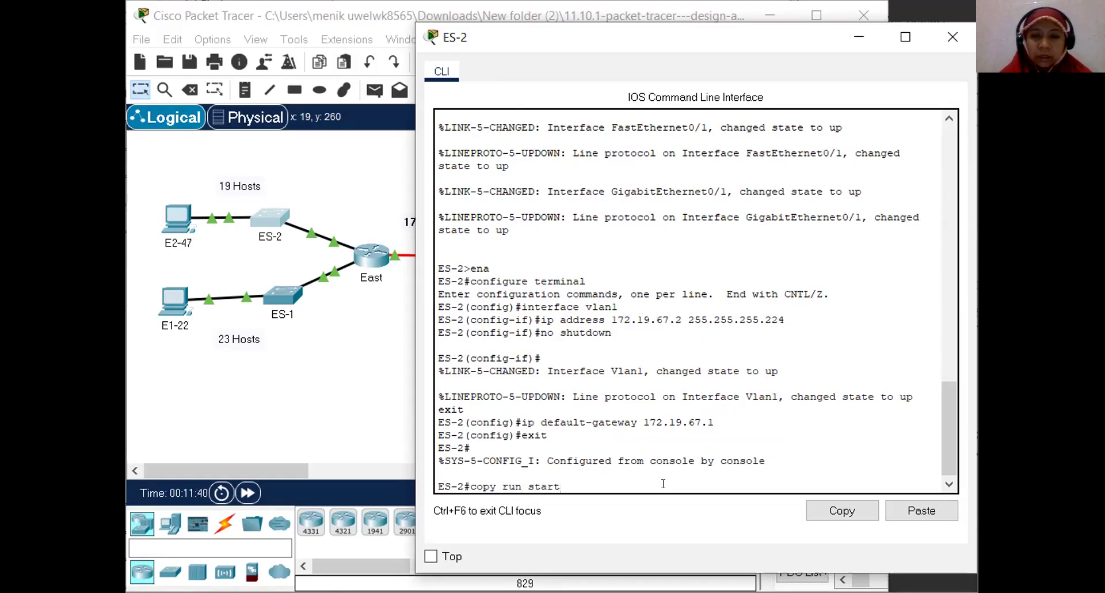
key(Return)
key(Return)
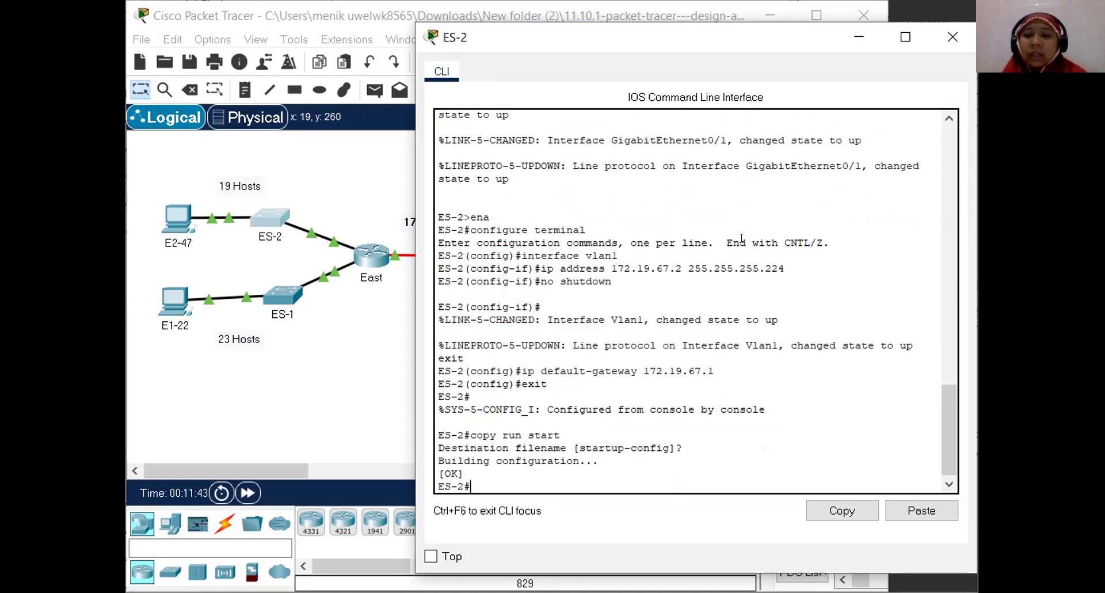
click(952, 37)
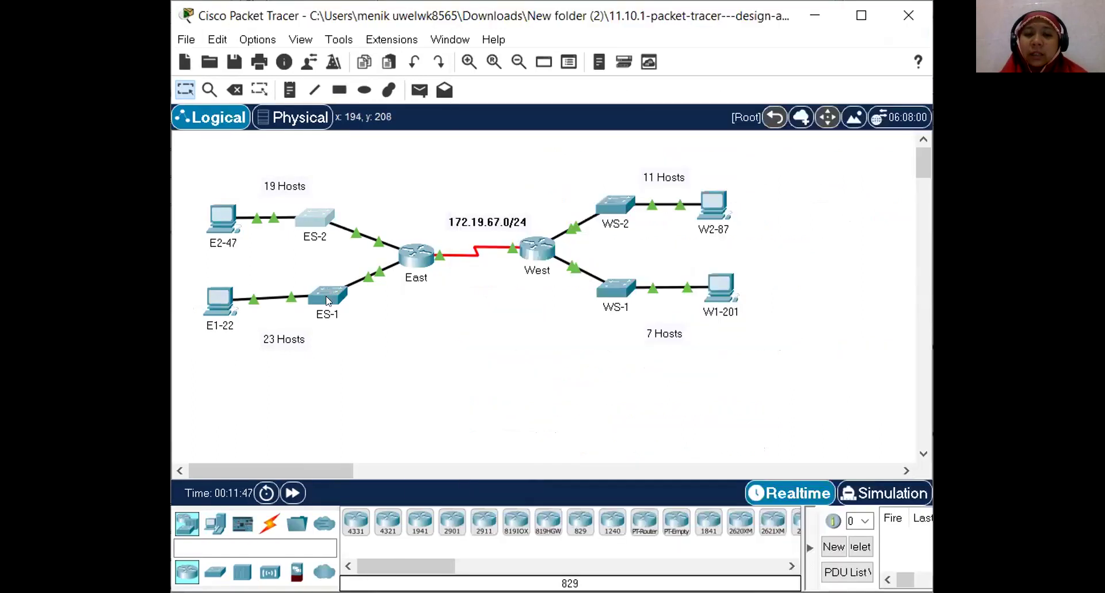
Open the ES-1 switch's command line, start a console session, and enter global configuration mode
click(326, 300)
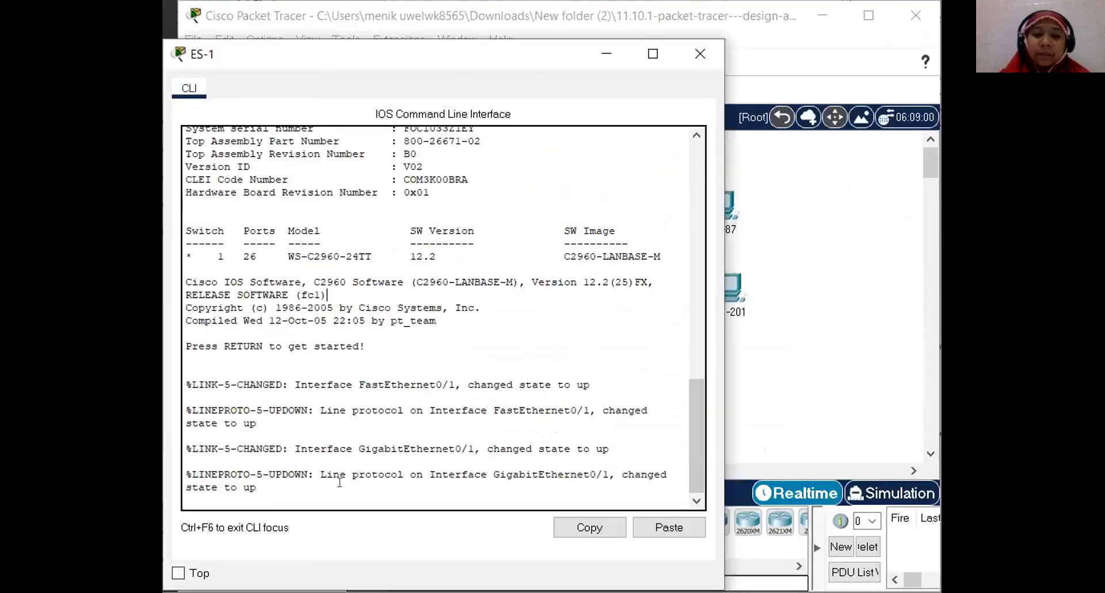
key(Return)
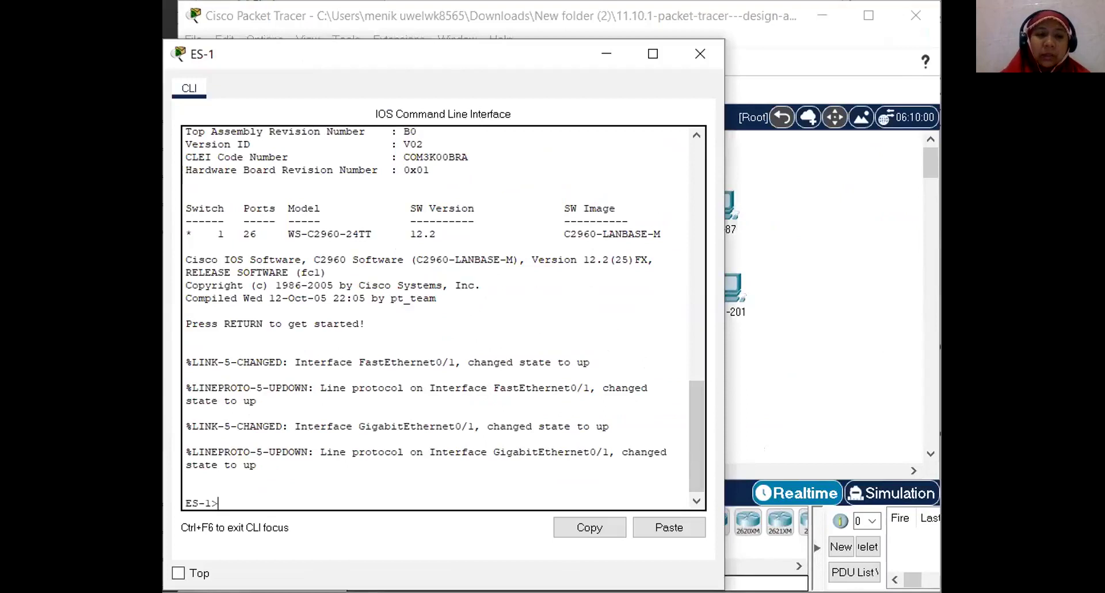
text(ena)
key(Return)
text(confi)
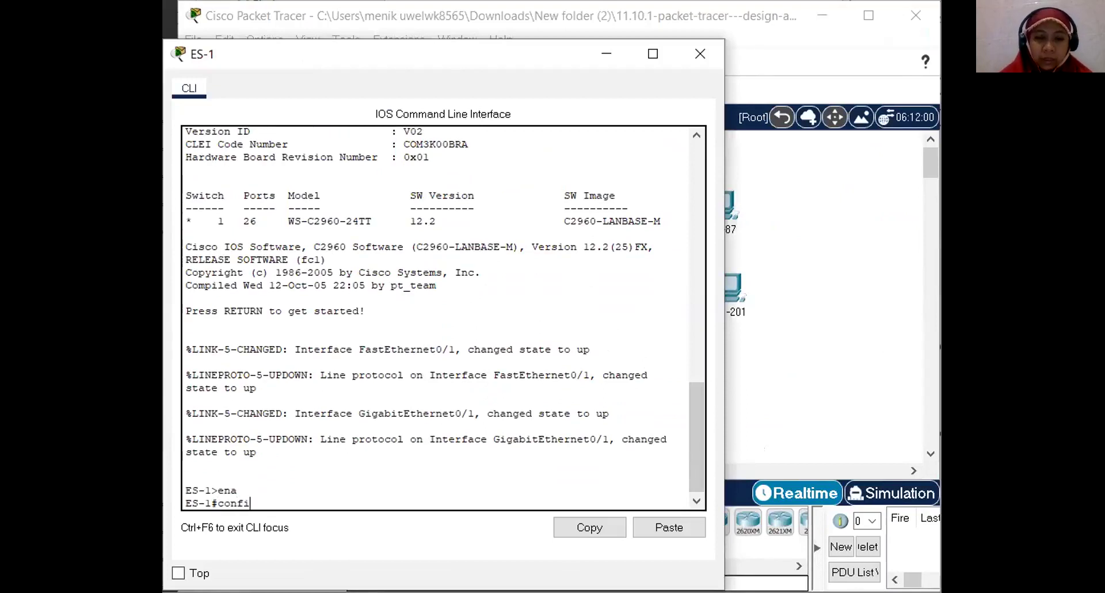
text(gure terminal)
key(Return)
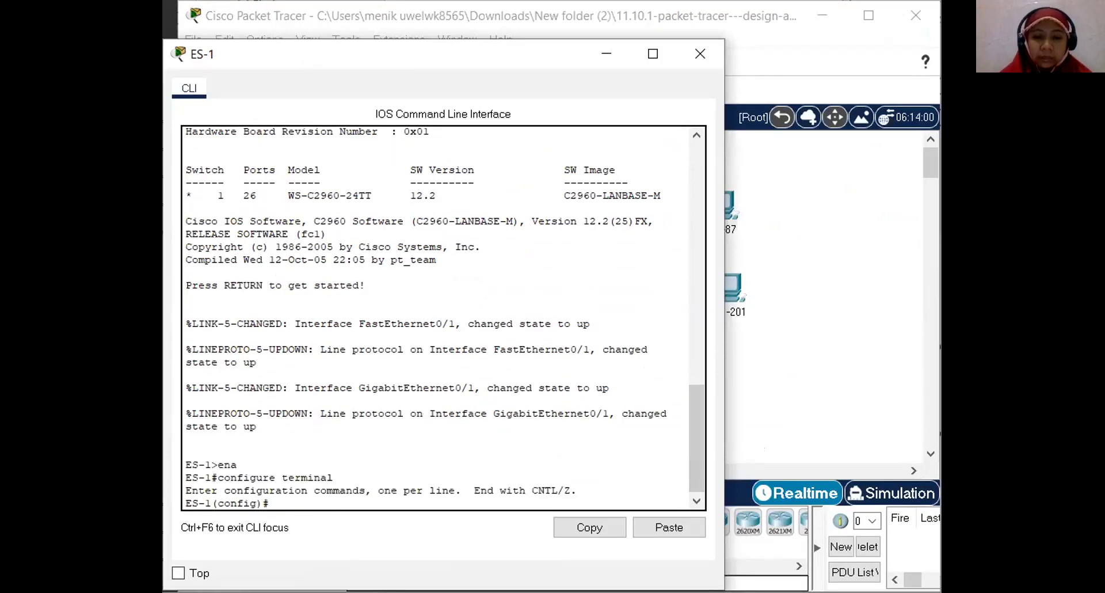
Assign IP address 172.19.67.2 with mask 255.255.255.224 to the VLAN 1 interface on ES-1
text(interface)
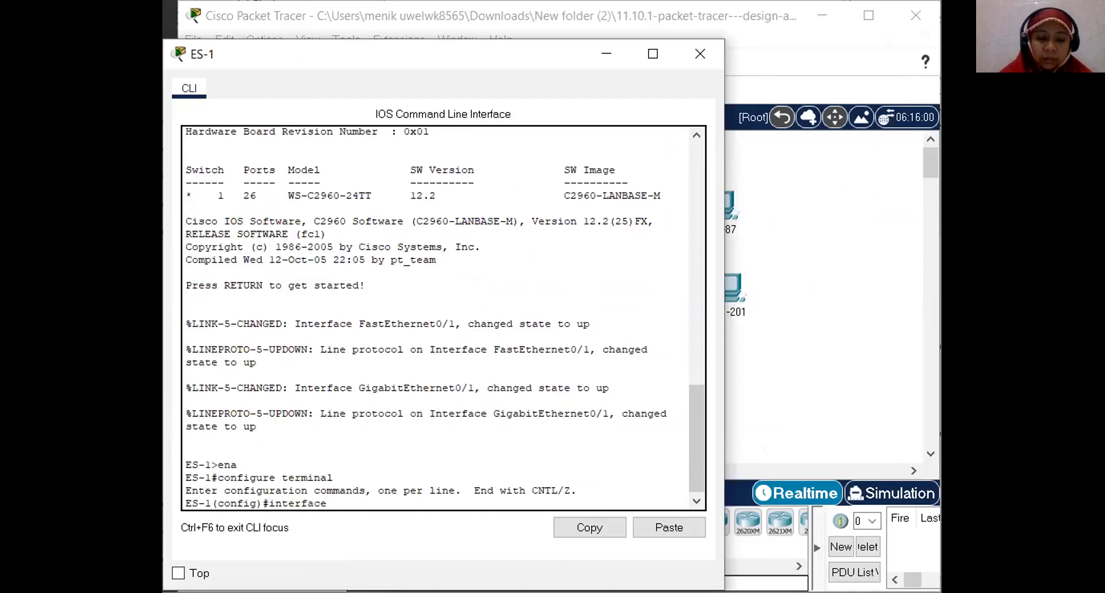
text( vlan 1)
key(Return)
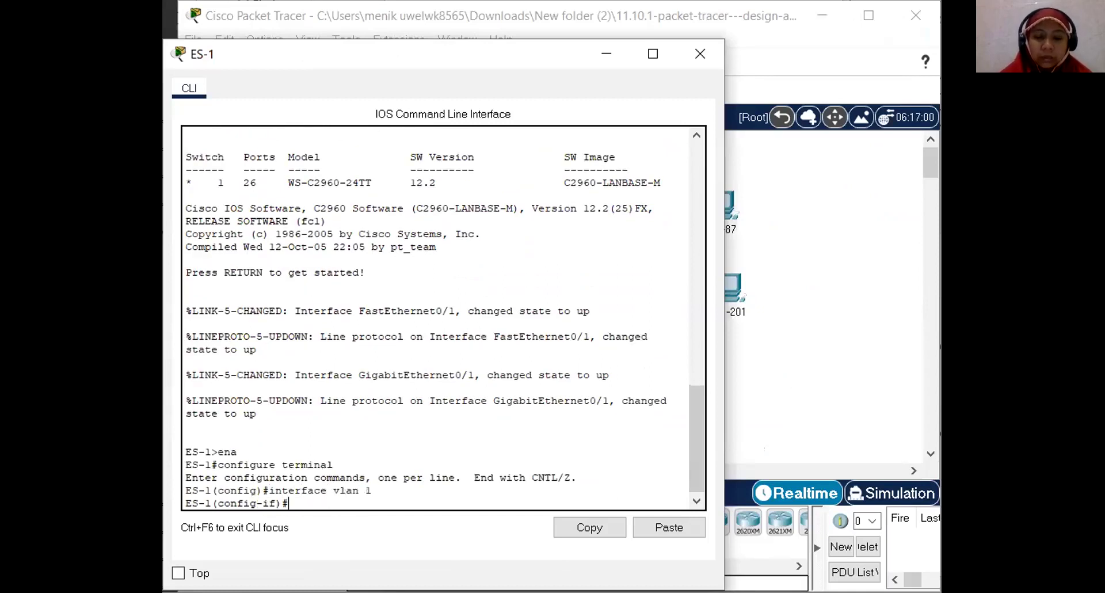
text(ip address)
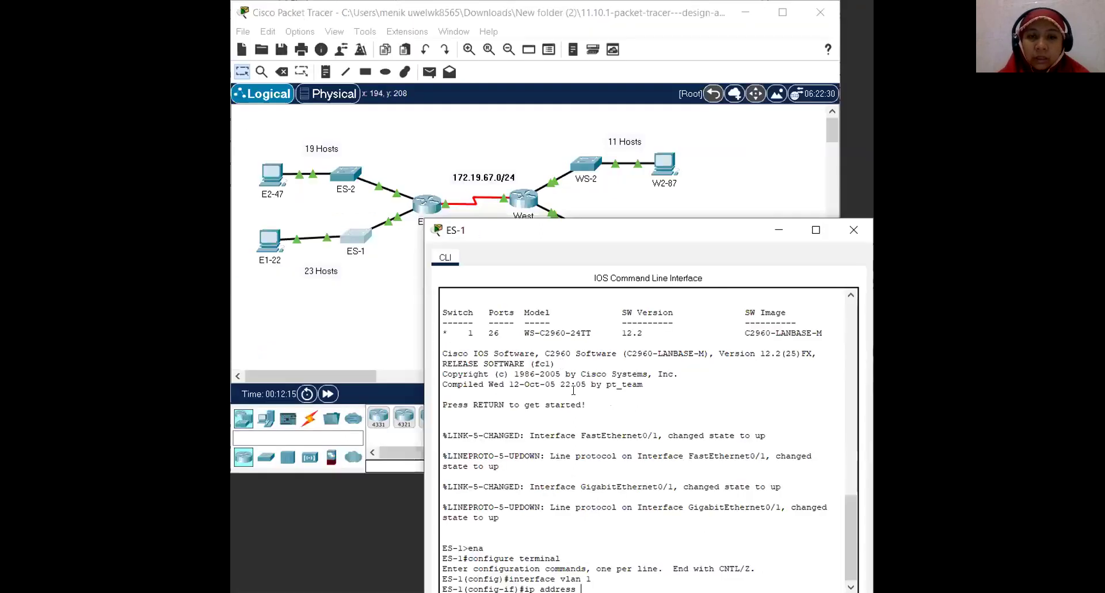
scroll(581, 334, up, 5)
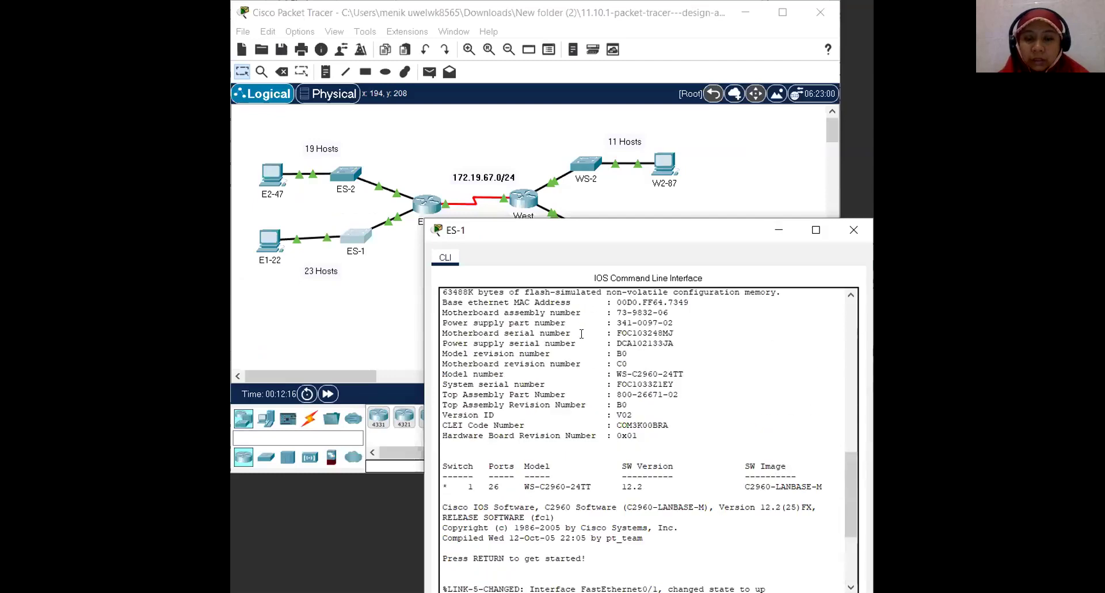
scroll(581, 334, up, 3)
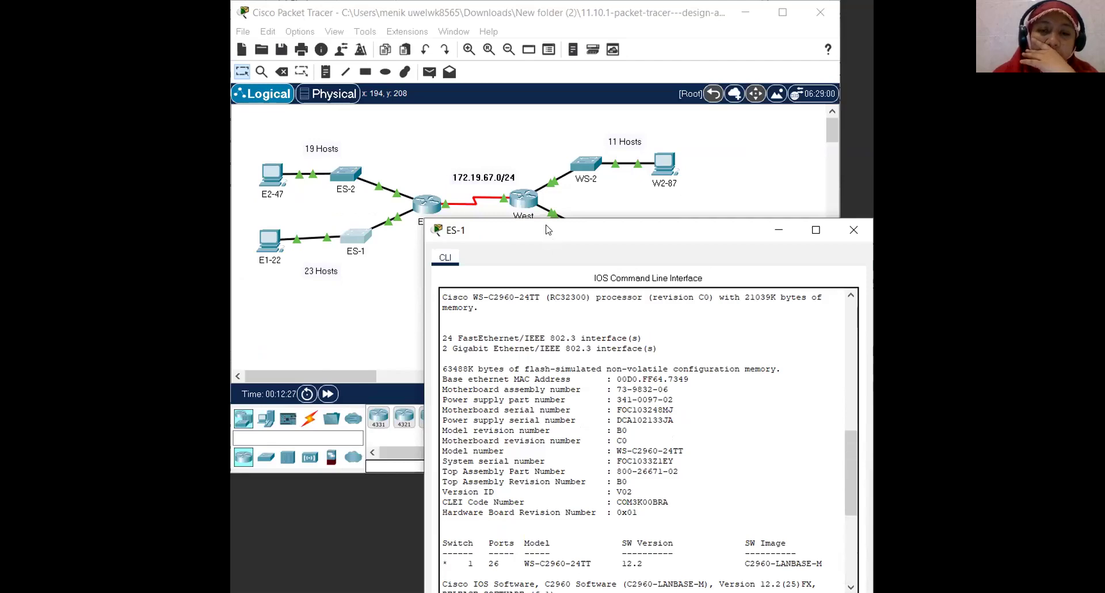
drag(548, 230, 523, 102)
scroll(578, 322, down, 8)
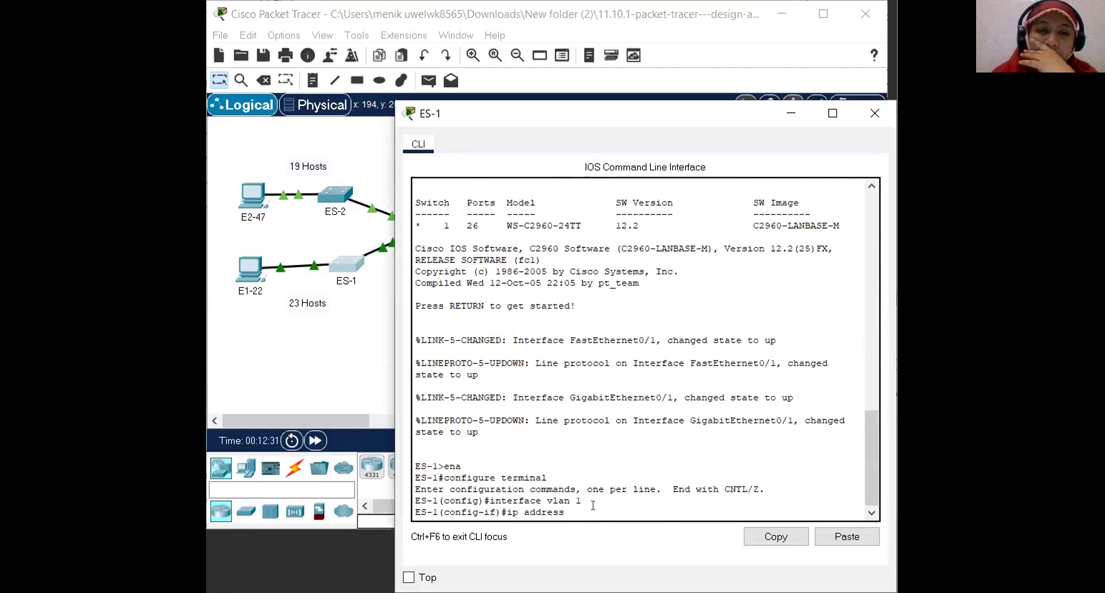
text(1)
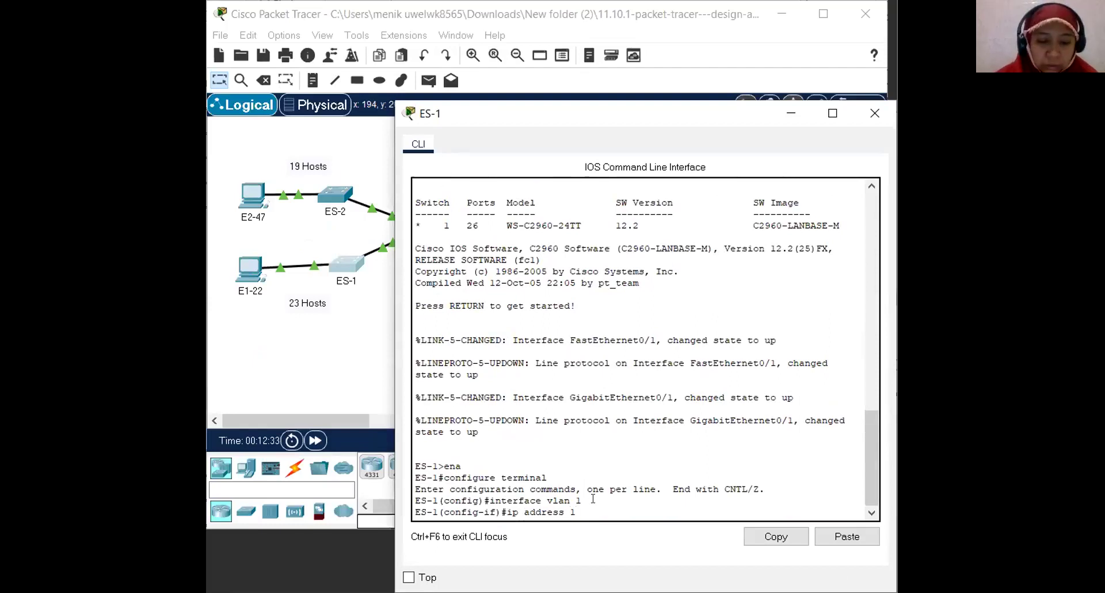
text(72.19.67.2 255)
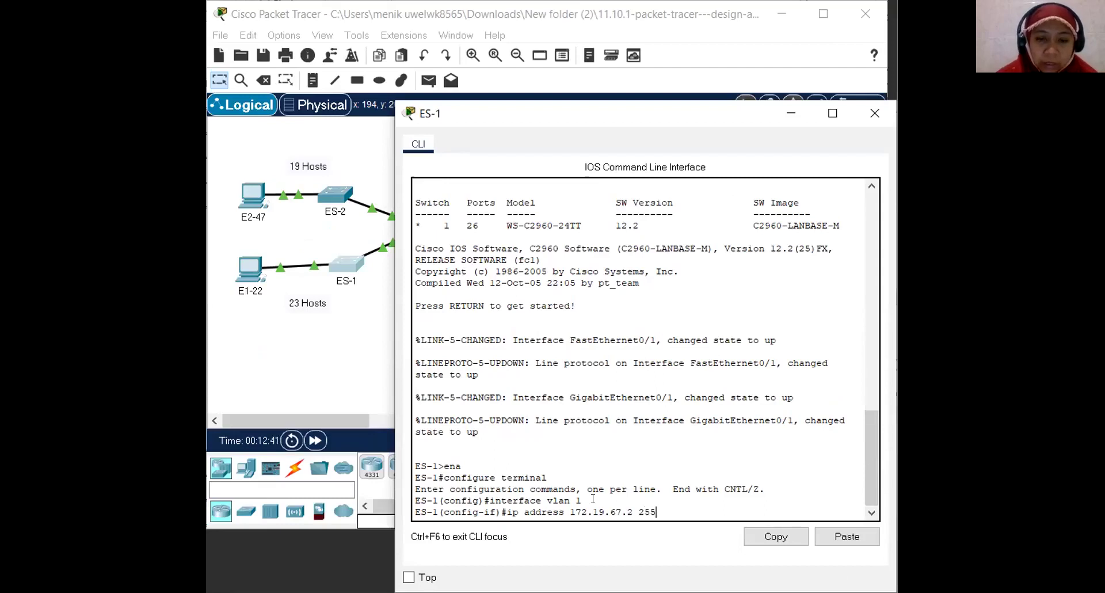
text(.255)
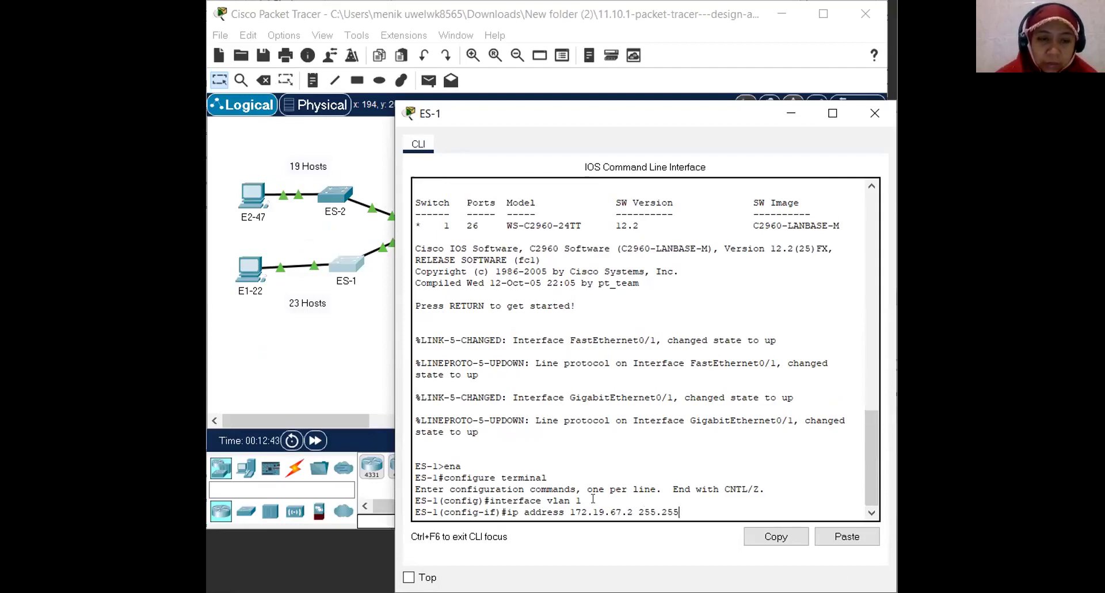
text(.255.255)
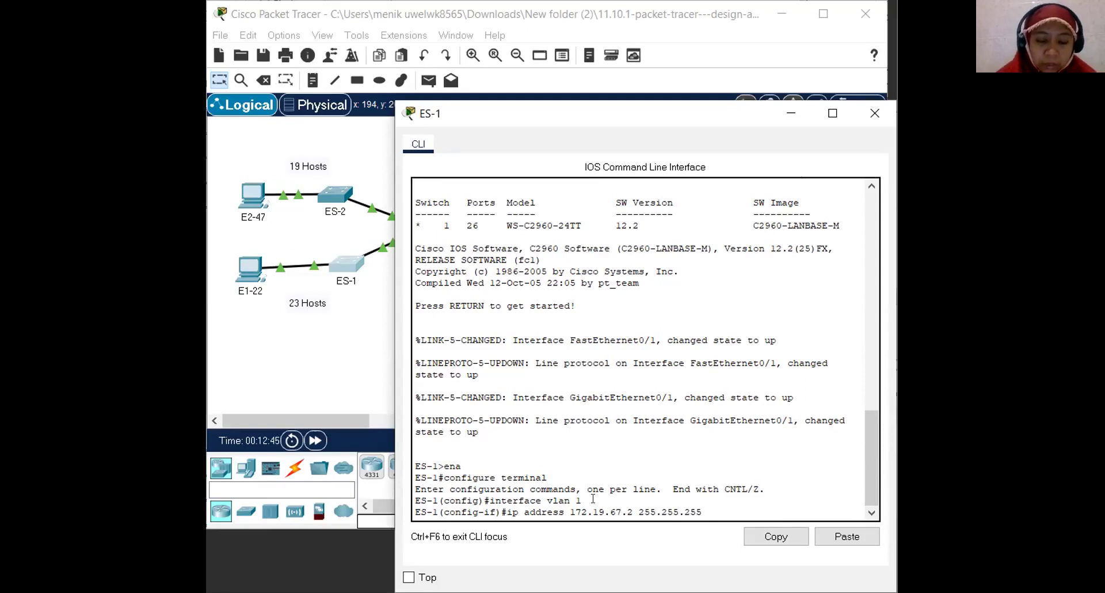
text(24)
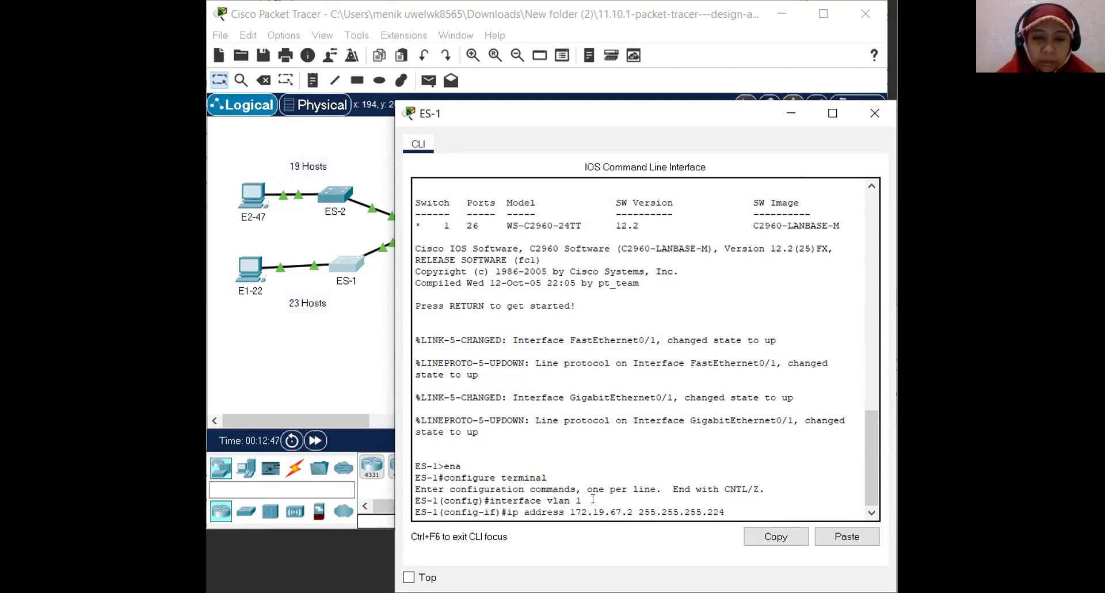
key(Return)
Enable ES-1's VLAN 1 interface with no shutdown and exit to global configuration mode
text(no sh)
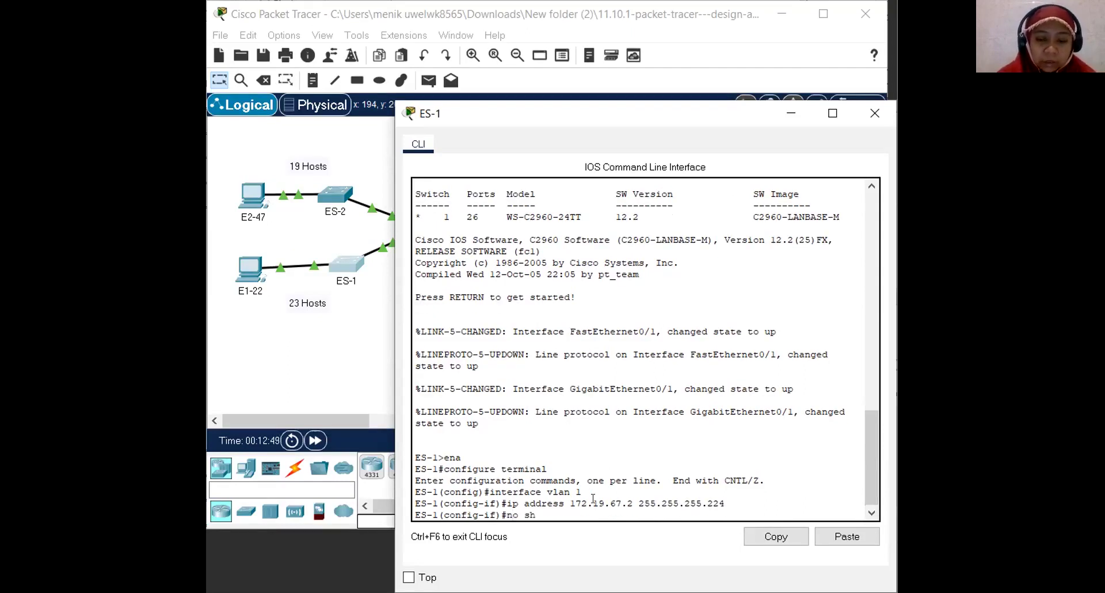
text(utdown)
key(Return)
text(exit)
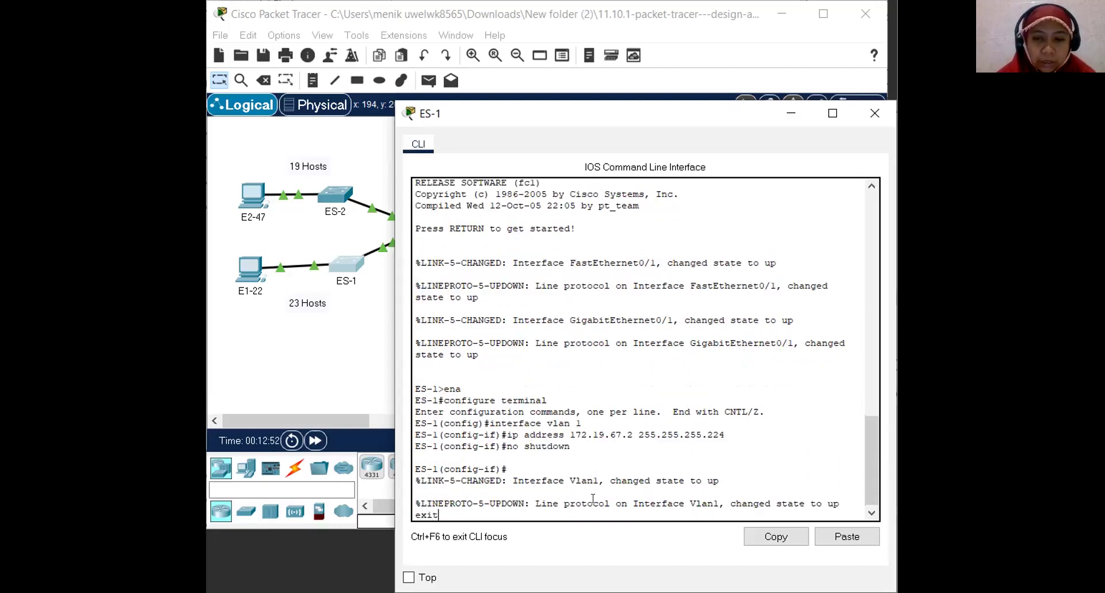
key(BackSpace)
key(BackSpace)
key(BackSpace)
key(BackSpace)
key(Return)
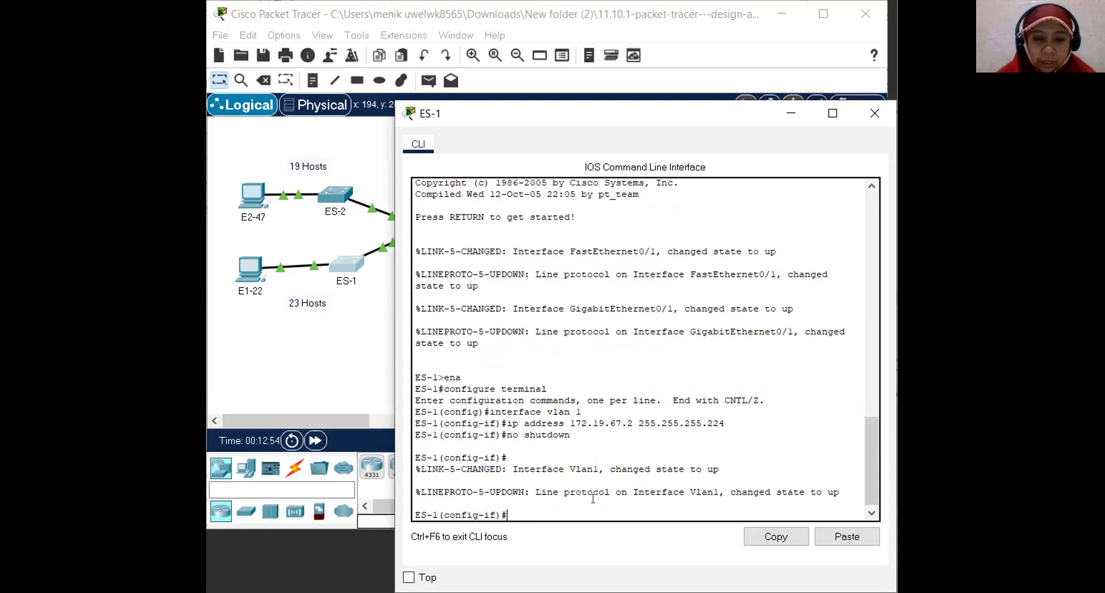
text(exit)
key(Return)
text(e)
key(BackSpace)
key(BackSpace)
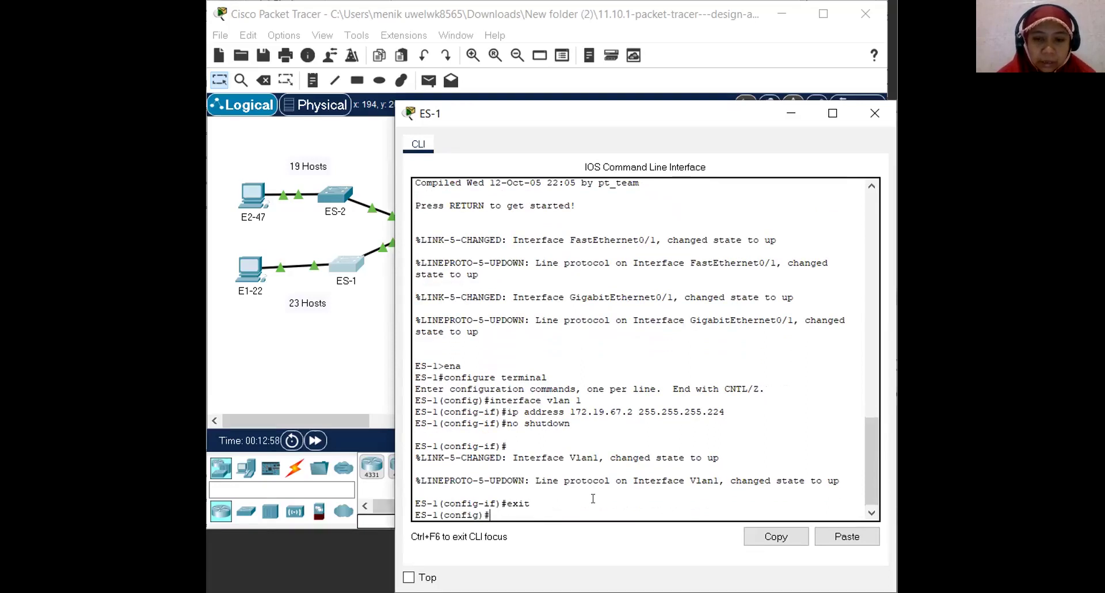
Try to set ES-1's default gateway with the command ip default-gateway 172.19.67 1
text(ip default gat)
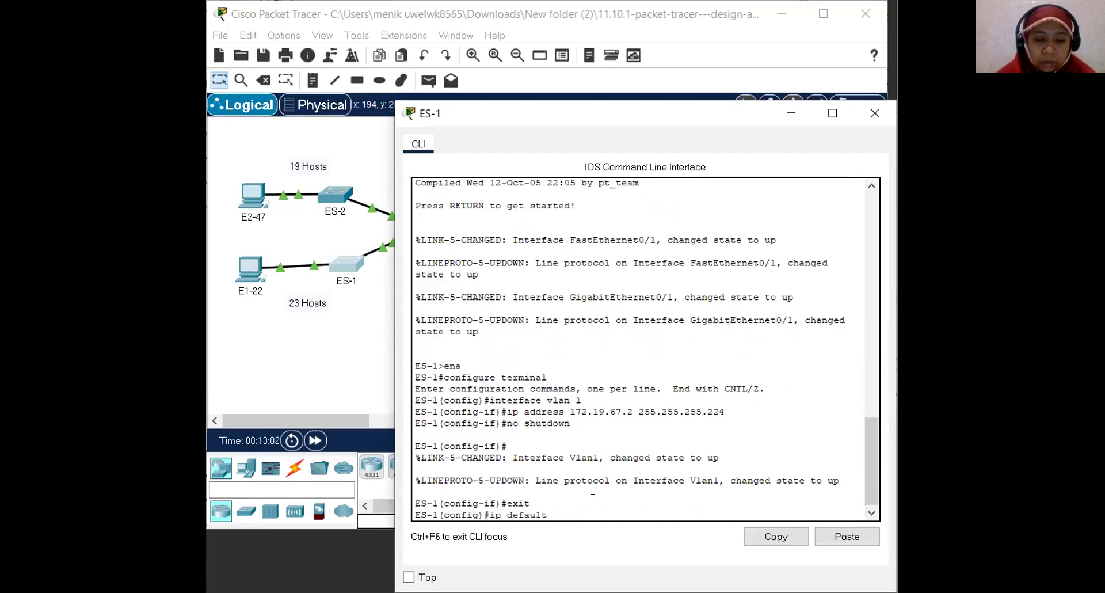
key(BackSpace)
key(BackSpace)
key(BackSpace)
key(BackSpace)
text(-gatew)
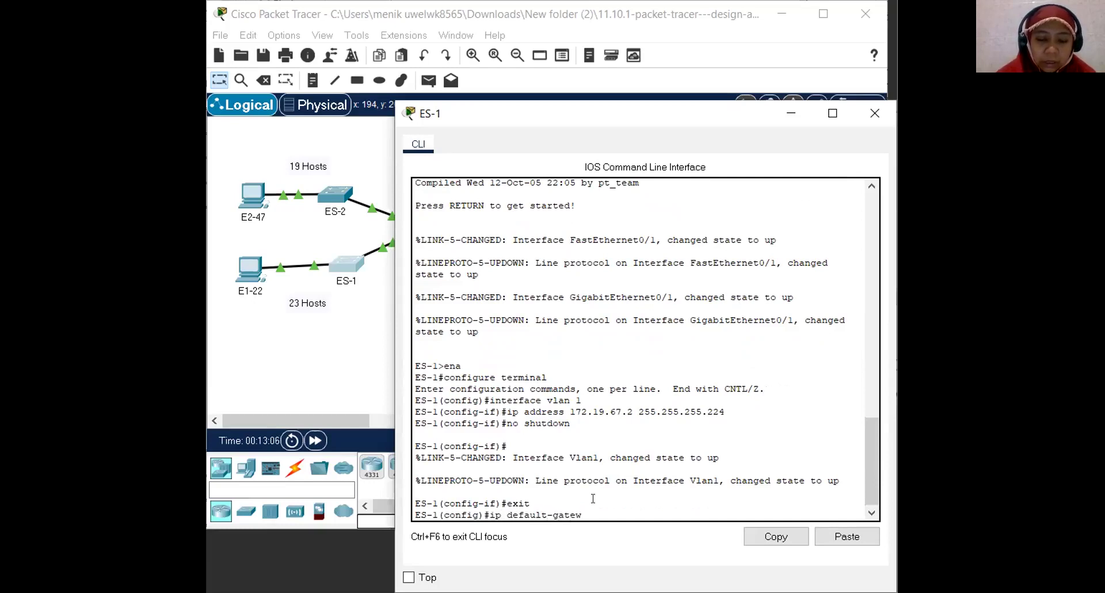
text(ay 172)
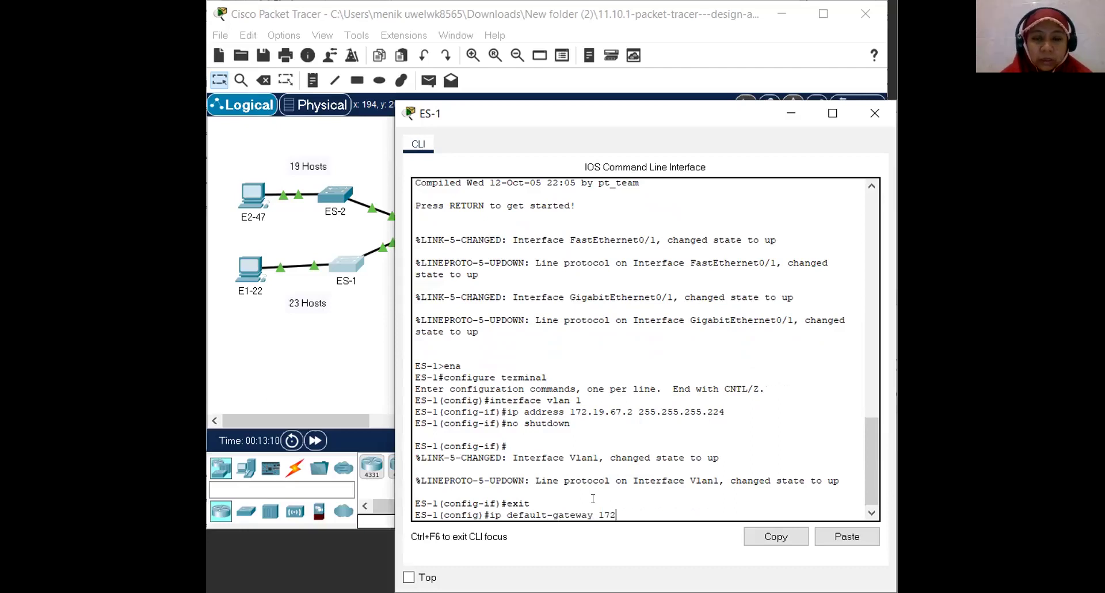
text(.19.67 1)
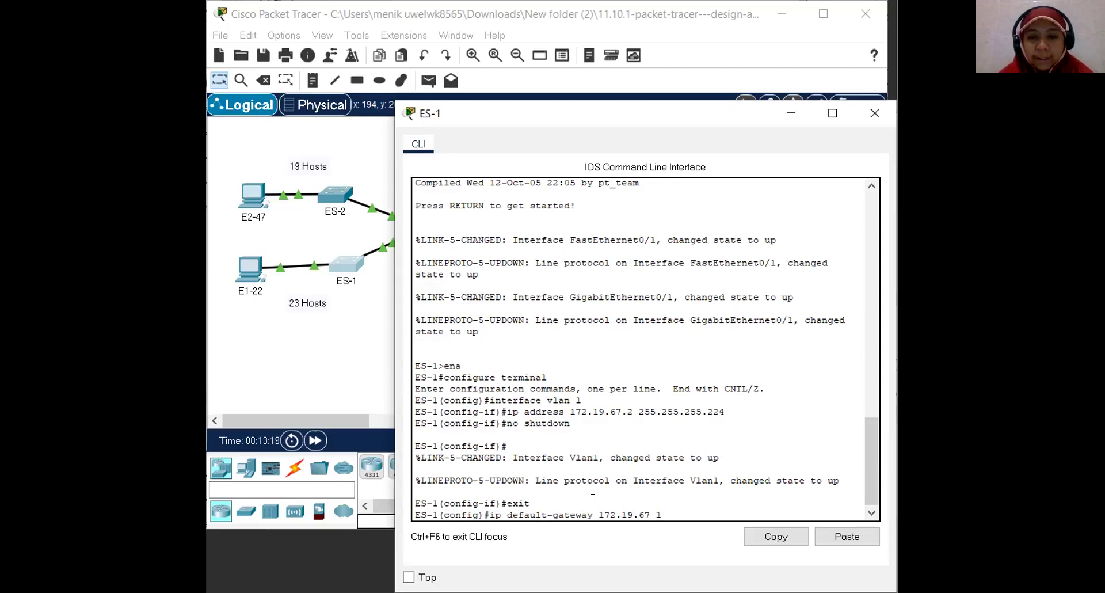
key(Return)
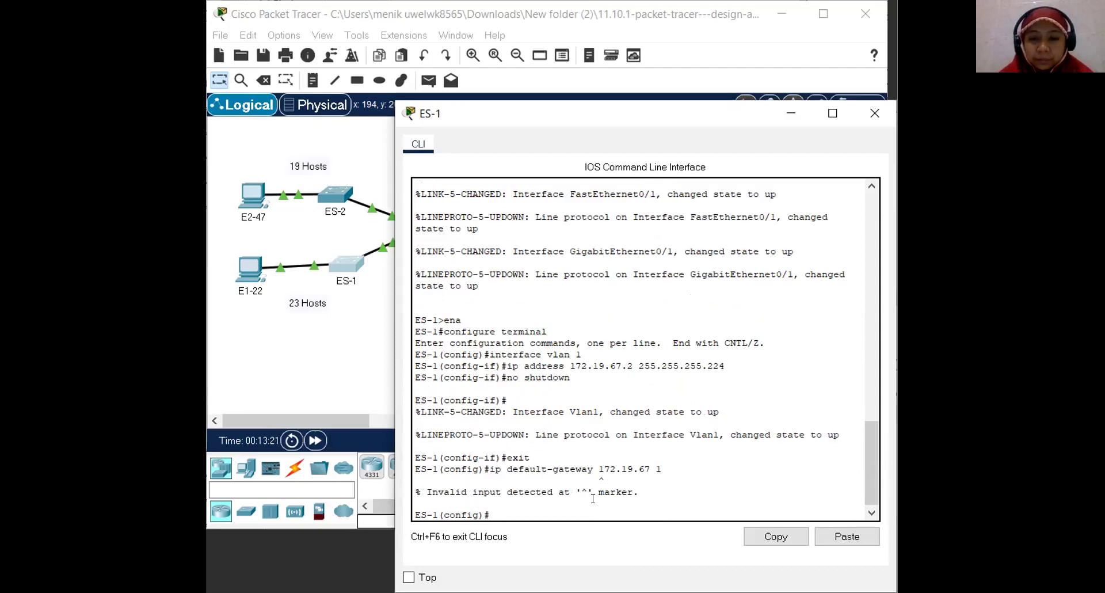
Correct ES-1's default gateway command to use 172.19.67.1 and exit to the privileged EXEC prompt
key(Up)
key(Left)
key(Left)
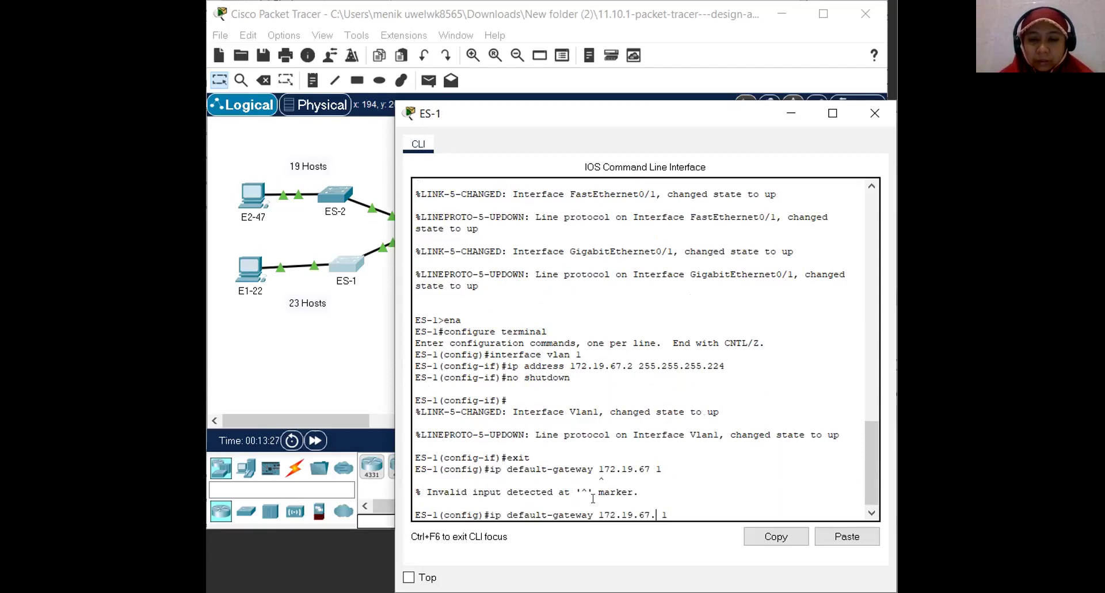
key(BackSpace)
text(7)
key(End)
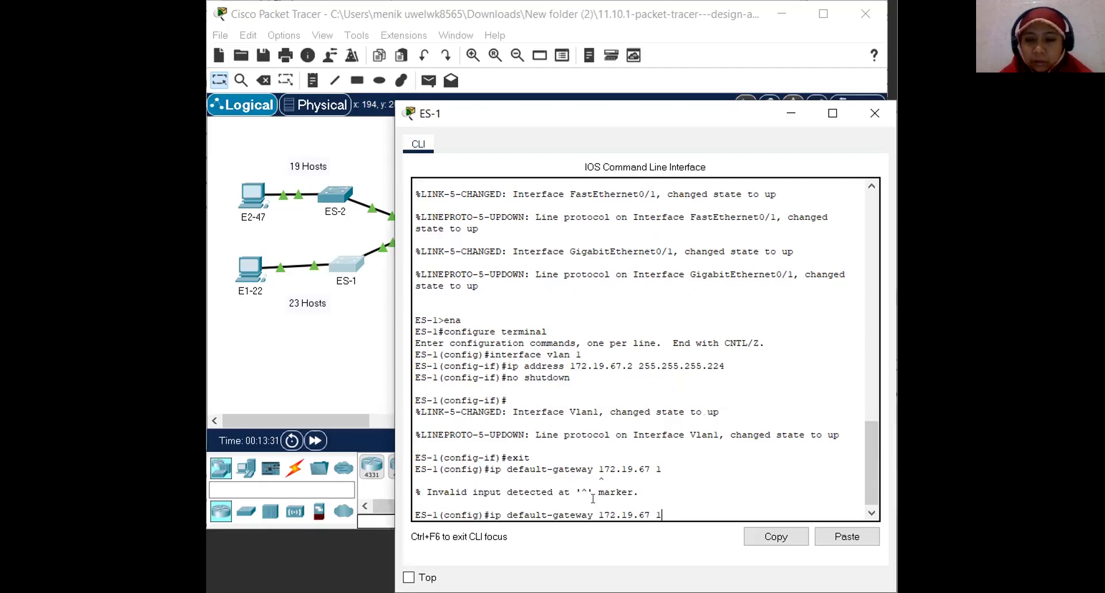
text(.1)
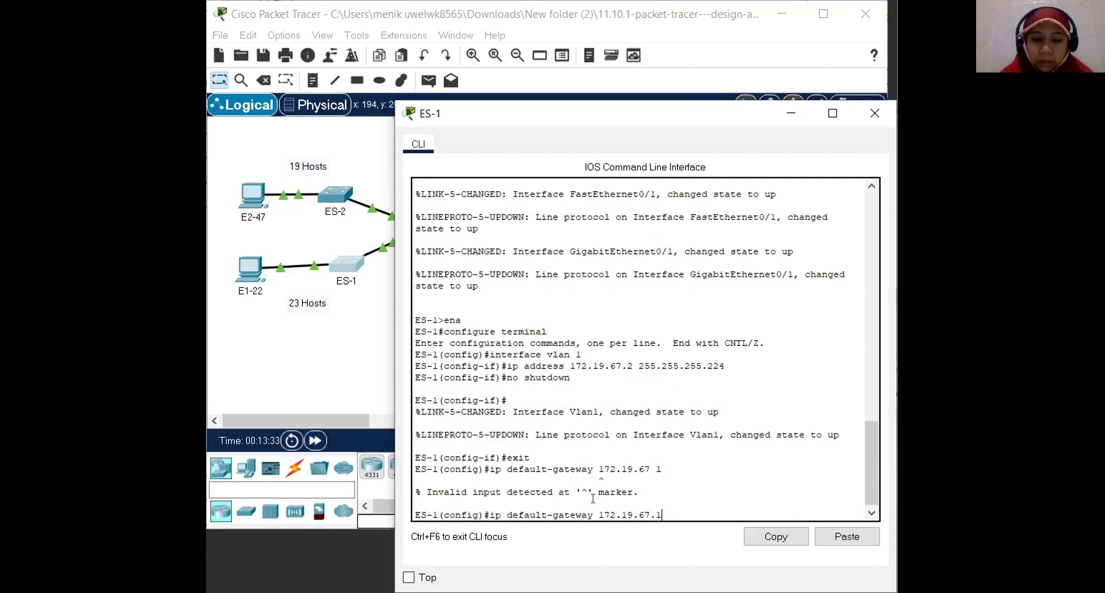
key(Return)
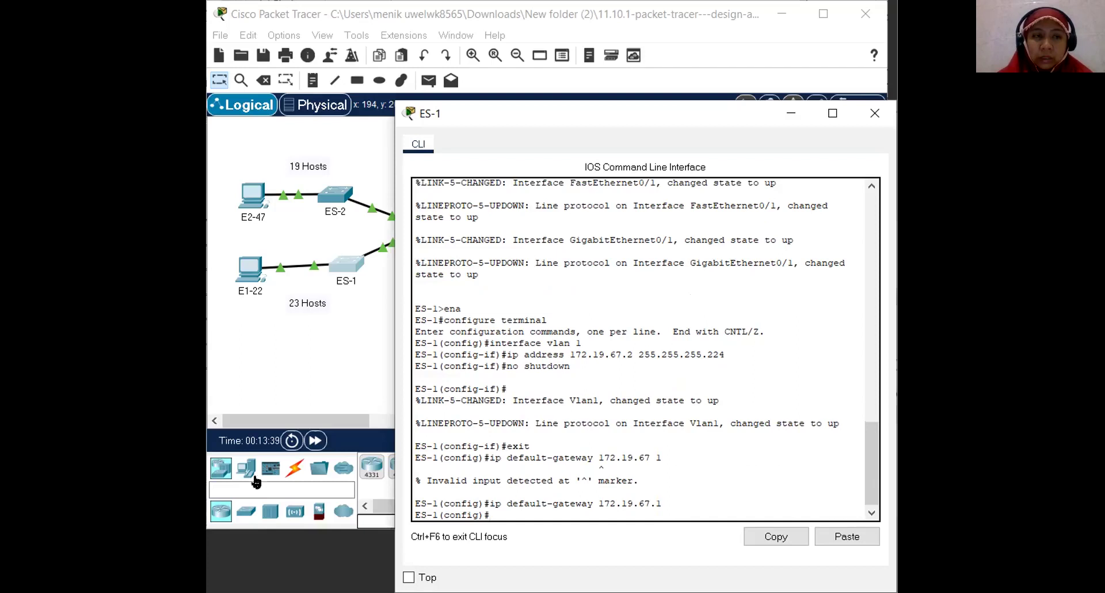
text(exit)
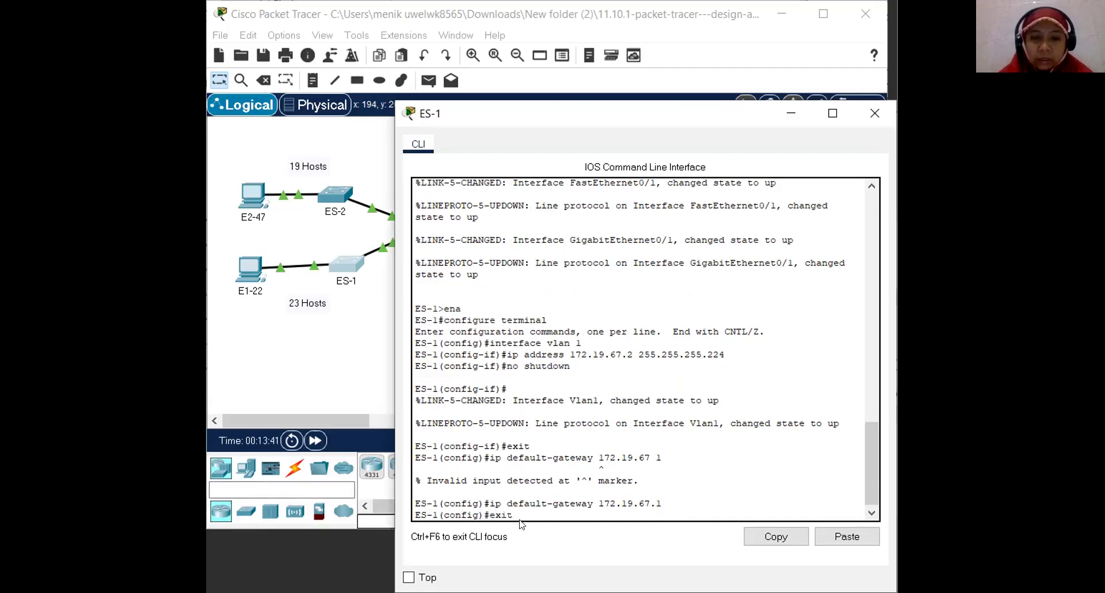
key(Return)
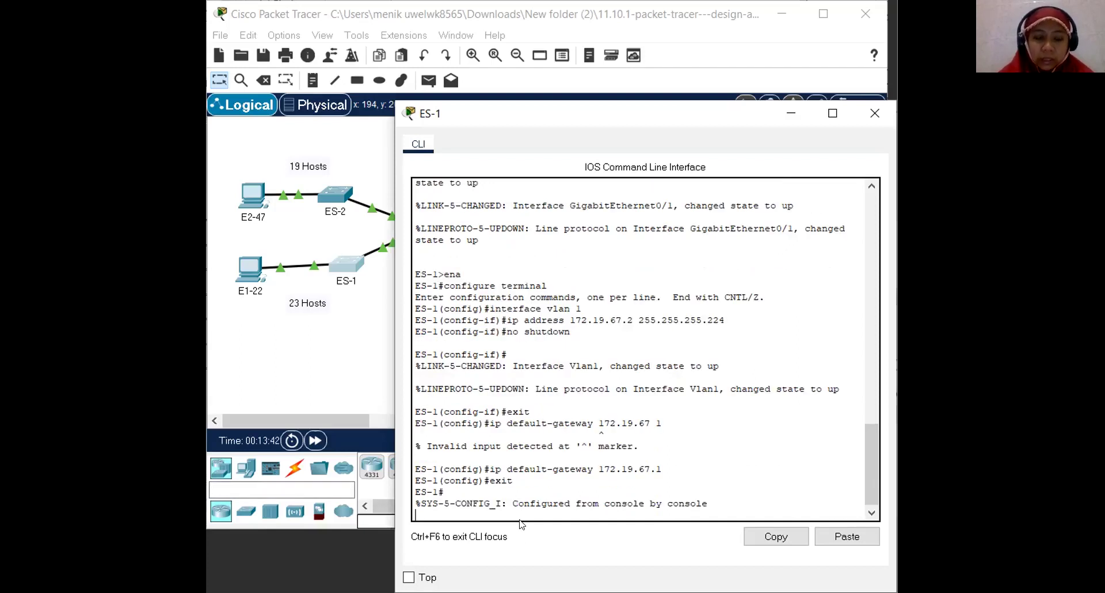
key(Return)
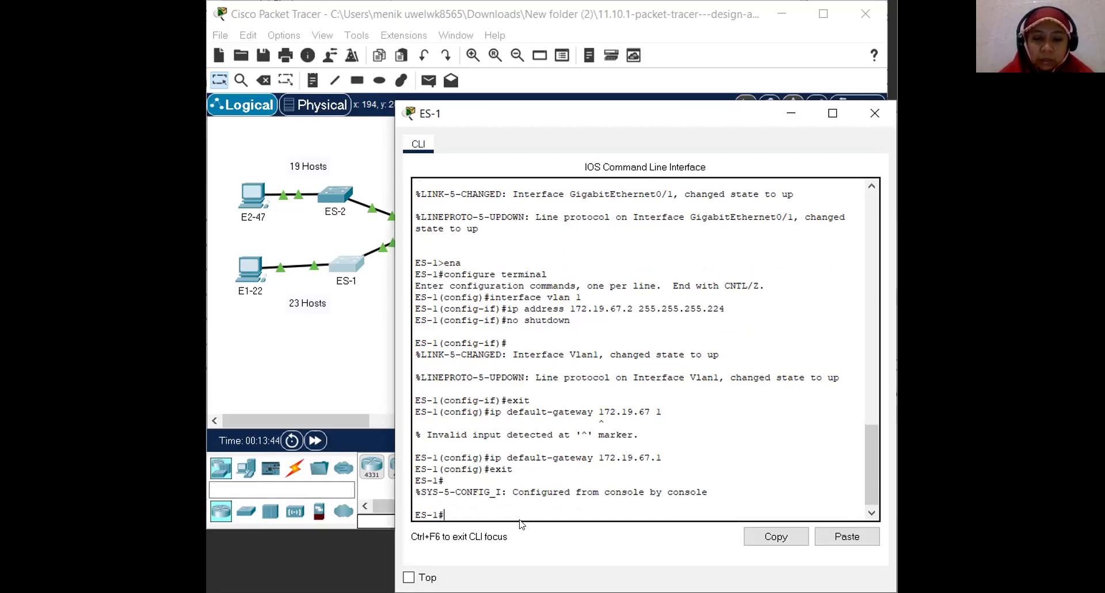
Save ES-1's running configuration to startup-config with copy run start and close the switch's window
text(copy run start)
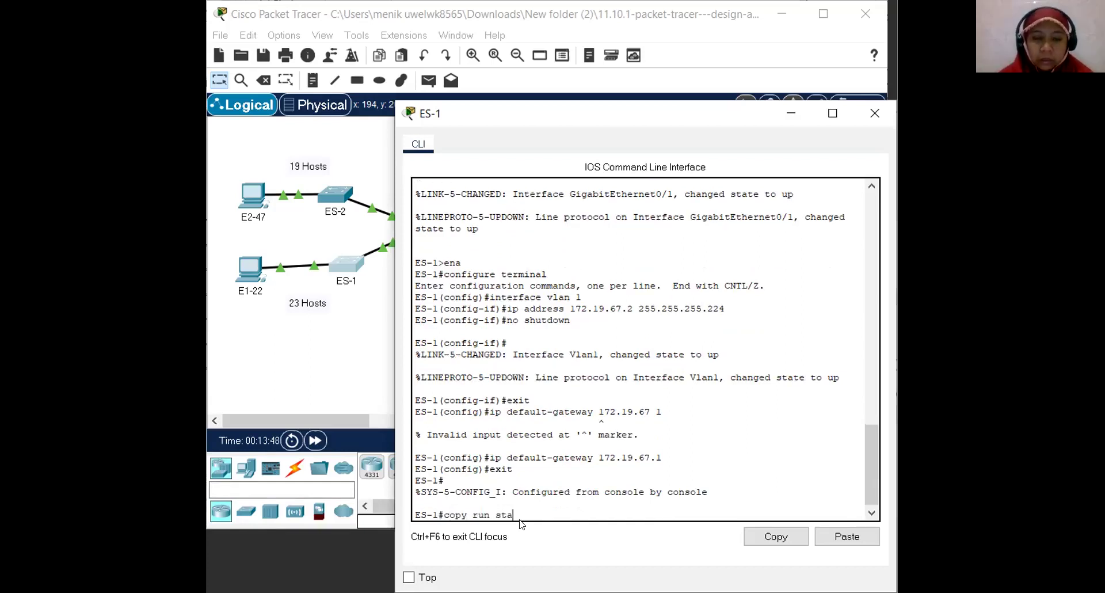
key(Return)
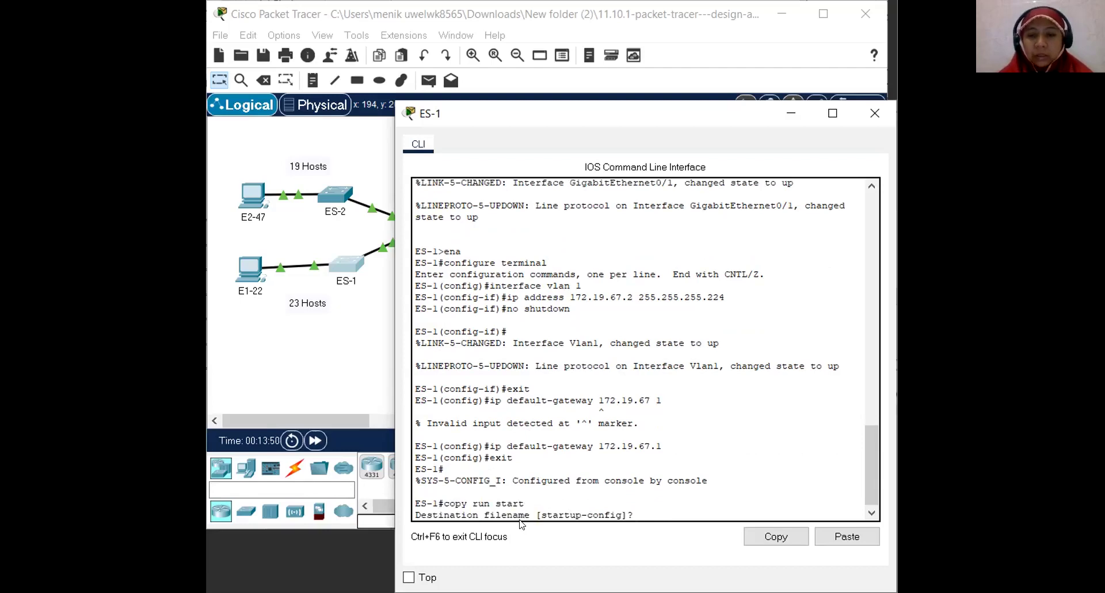
key(Return)
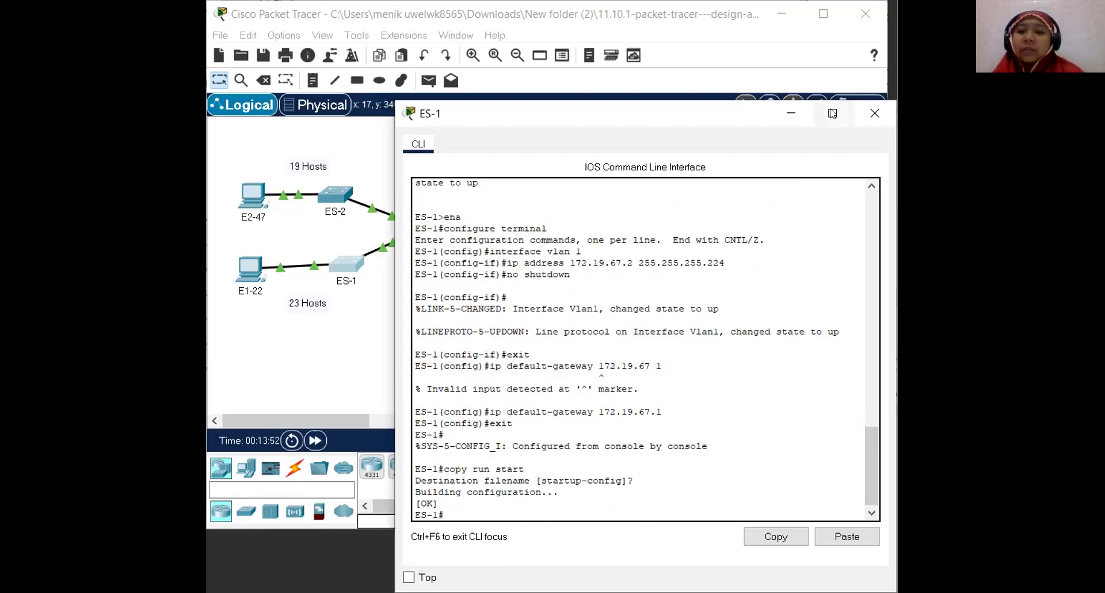
click(862, 110)
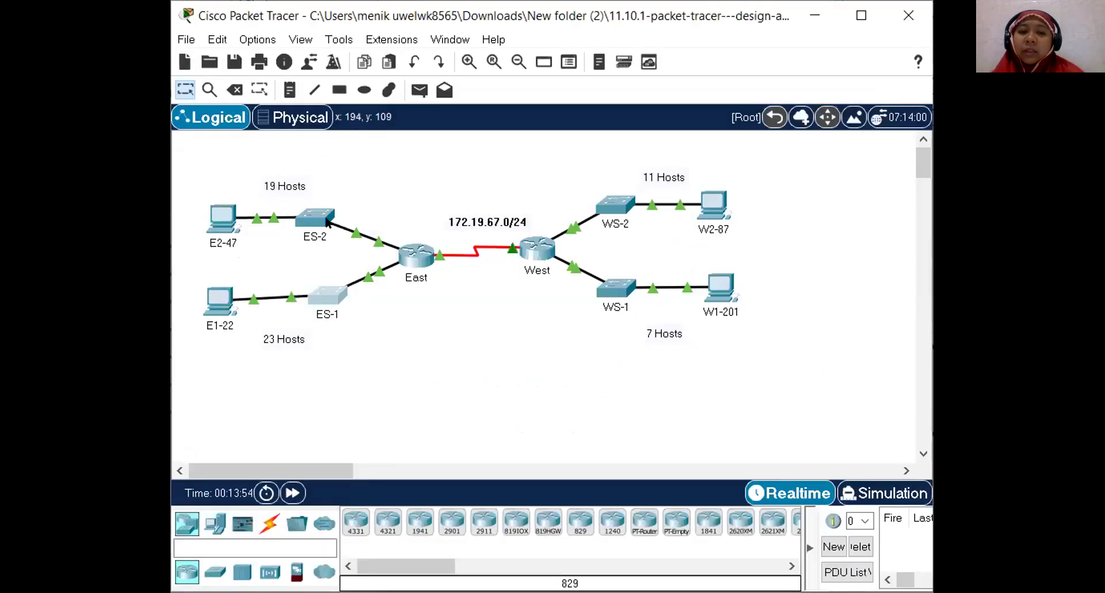
Open ES-2's command line, enter global configuration mode and open the configuration of interface vlan1
click(326, 223)
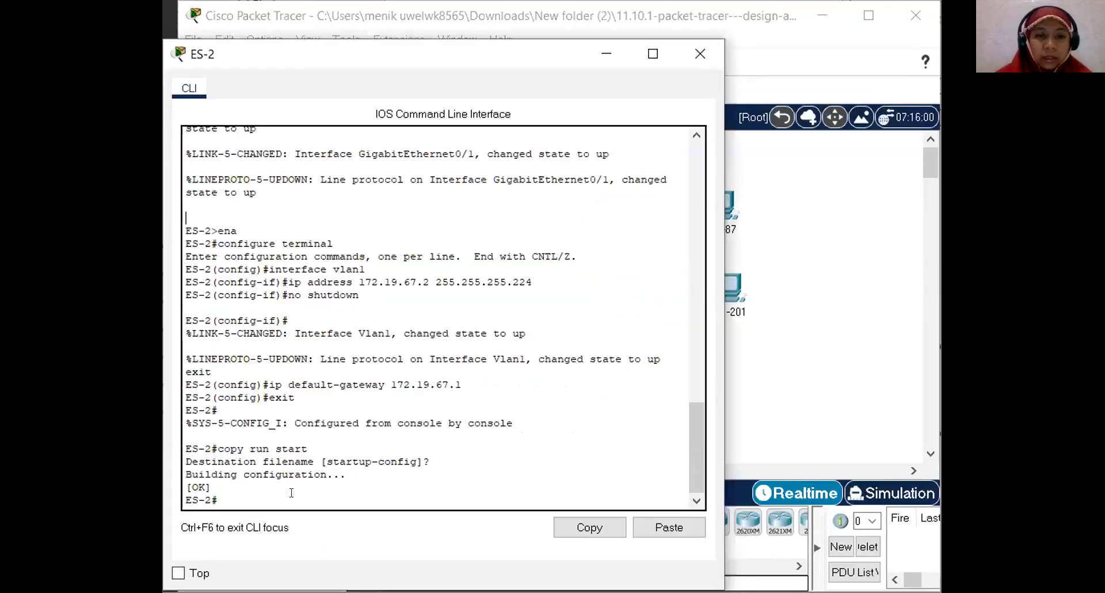
key(Up)
key(Up)
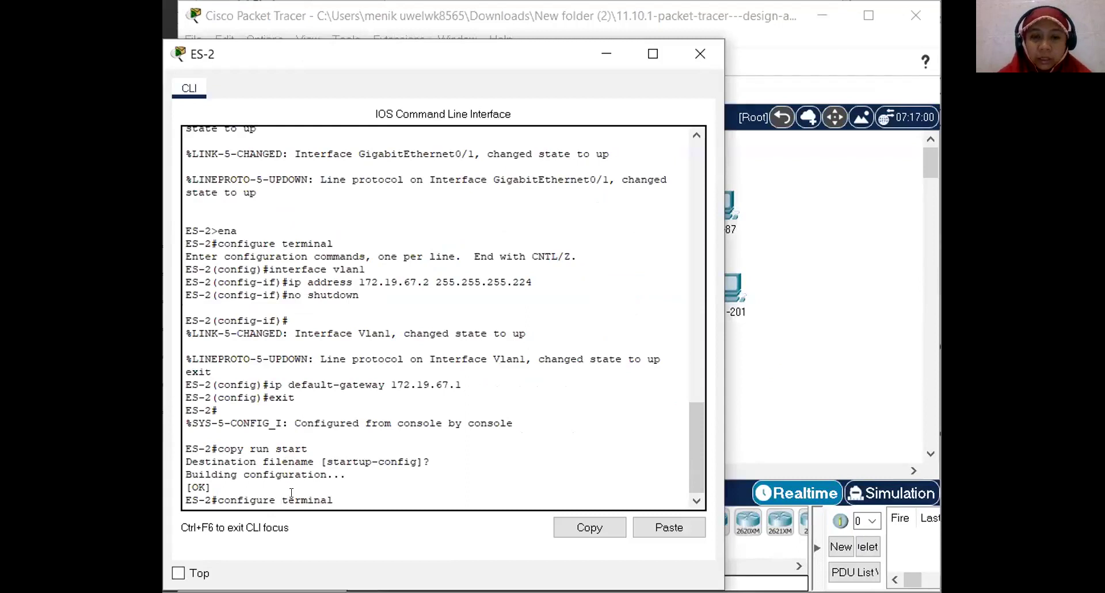
key(Return)
key(Up)
key(Up)
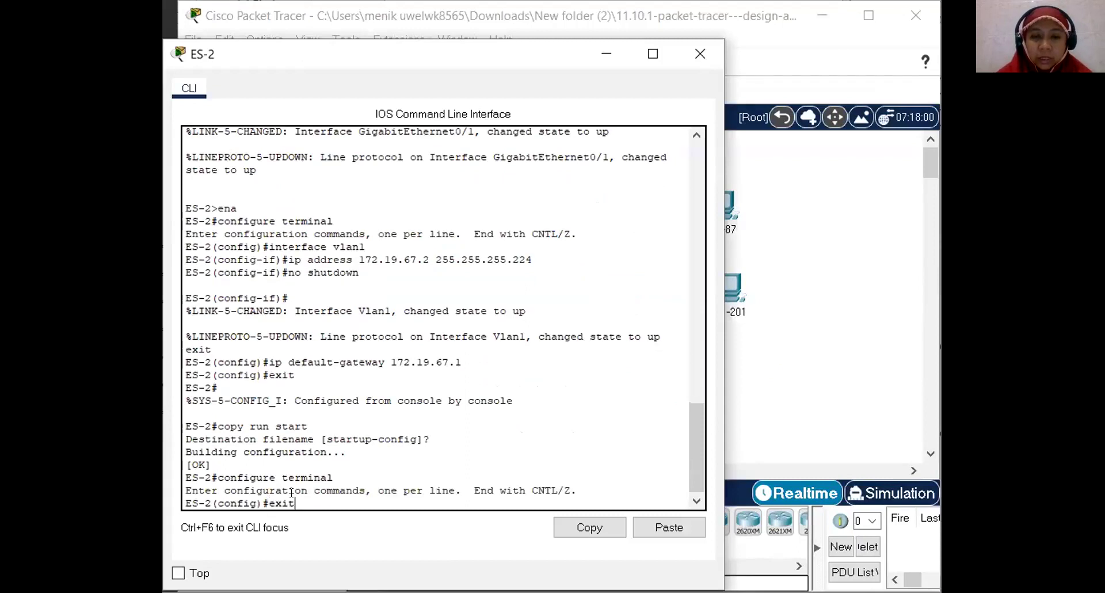
key(Up)
key(Up)
key(Up)
key(Up)
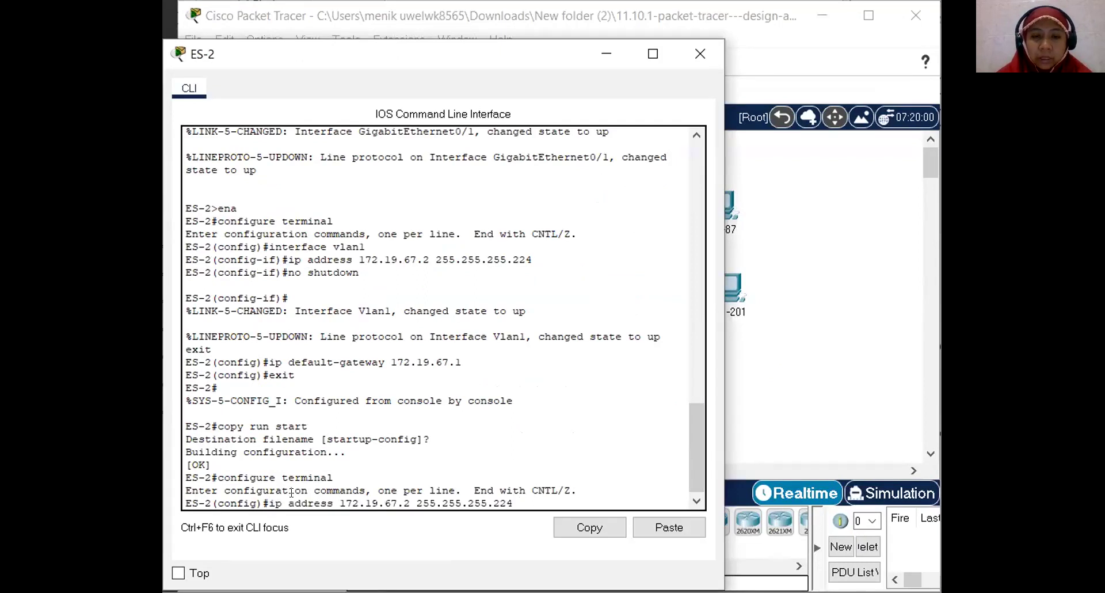
key(Return)
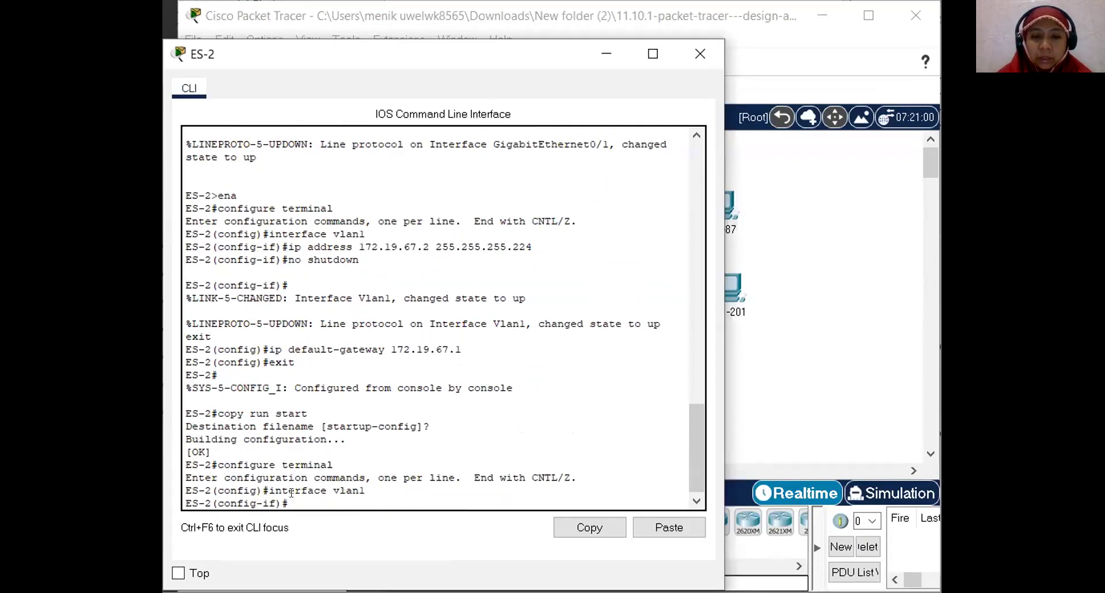
Set ES-2's VLAN 1 address to 172.19.67.34 with mask 255.255.255.224
key(Up)
key(Up)
key(Up)
key(Up)
key(Up)
key(Up)
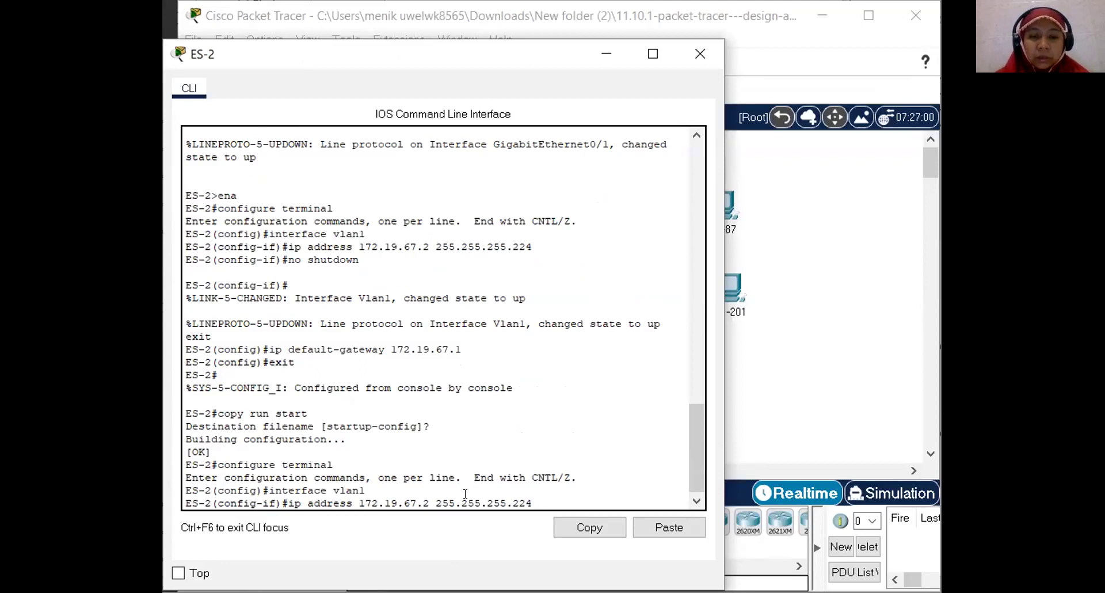
key(Left)
key(Left)
key(Left)
key(Left)
key(Left)
key(Left)
key(Left)
key(Left)
key(Left)
key(Left)
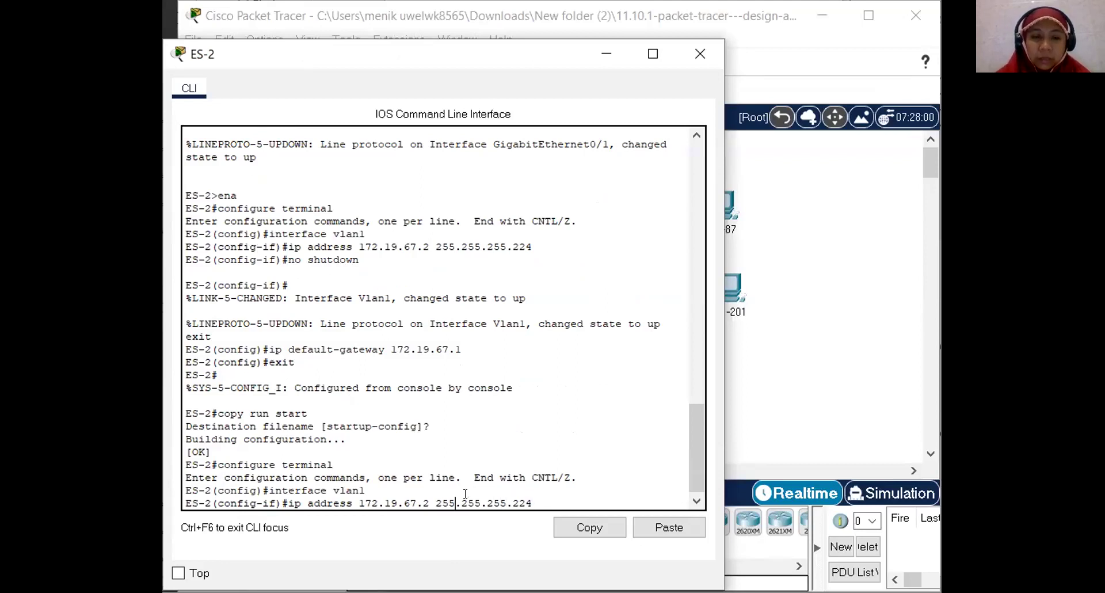
key(Left)
key(BackSpace)
text(34)
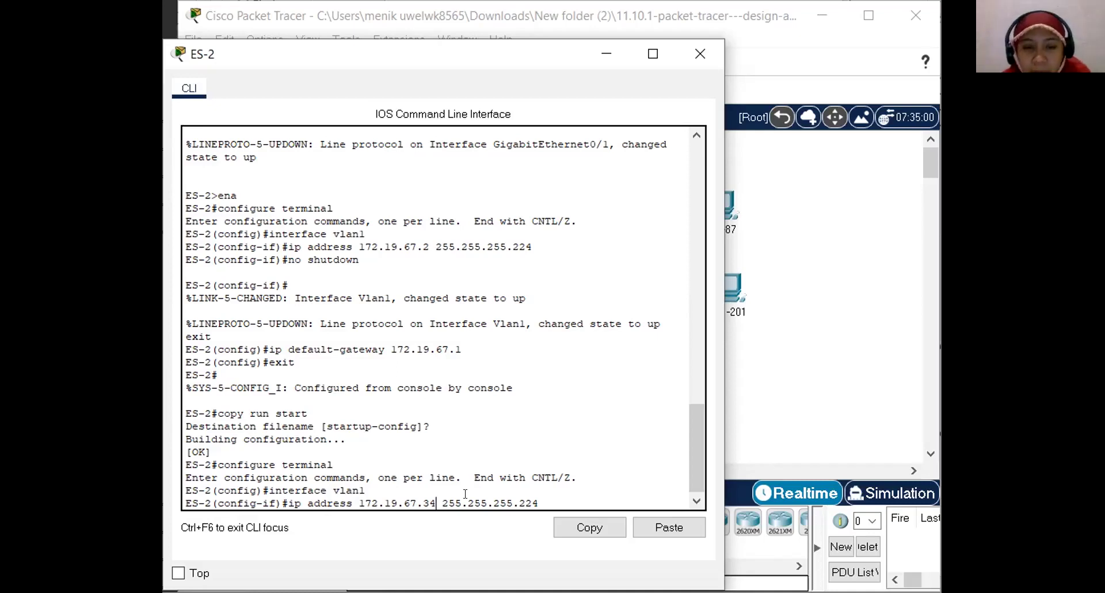
key(Return)
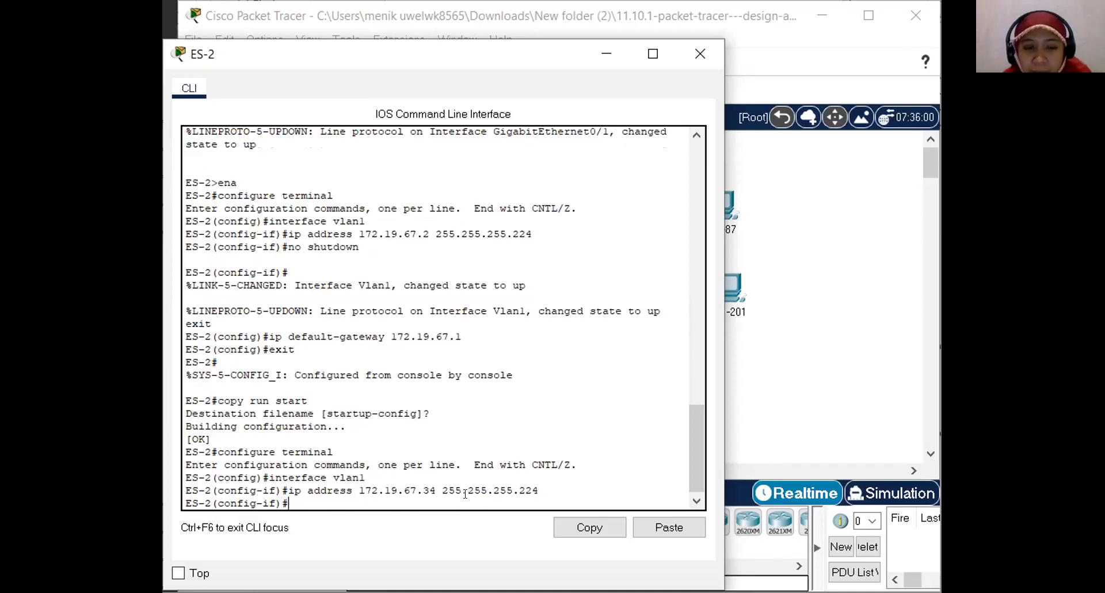
Enable ES-2's VLAN 1 interface with no shutdown and exit to global configuration mode
key(Up)
key(Up)
key(Up)
key(Up)
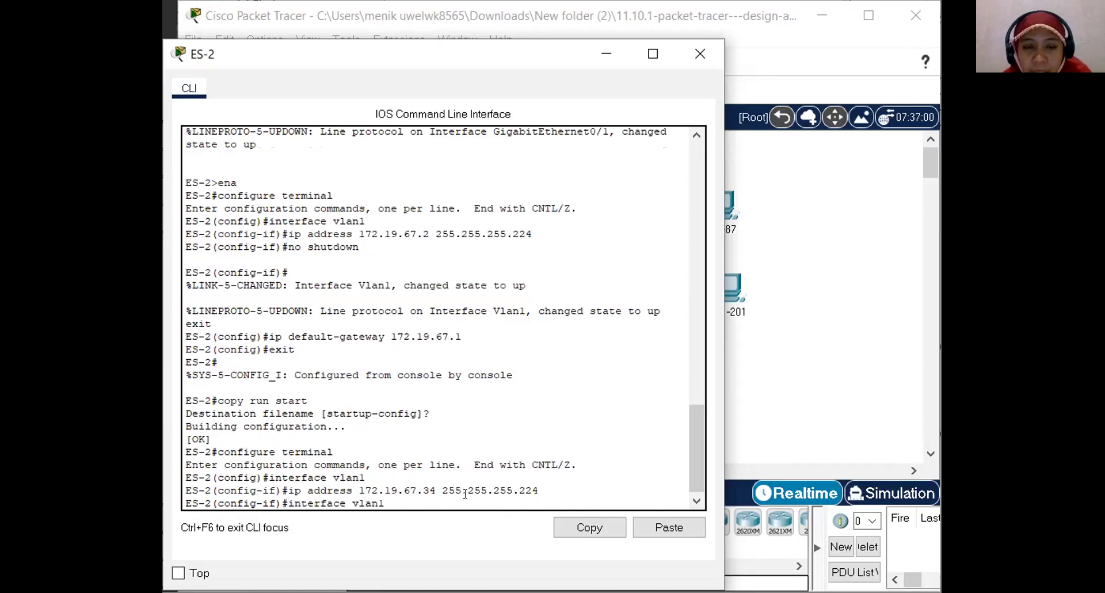
key(Up)
key(Up)
key(Up)
key(Return)
key(Up)
key(Up)
key(Up)
key(Up)
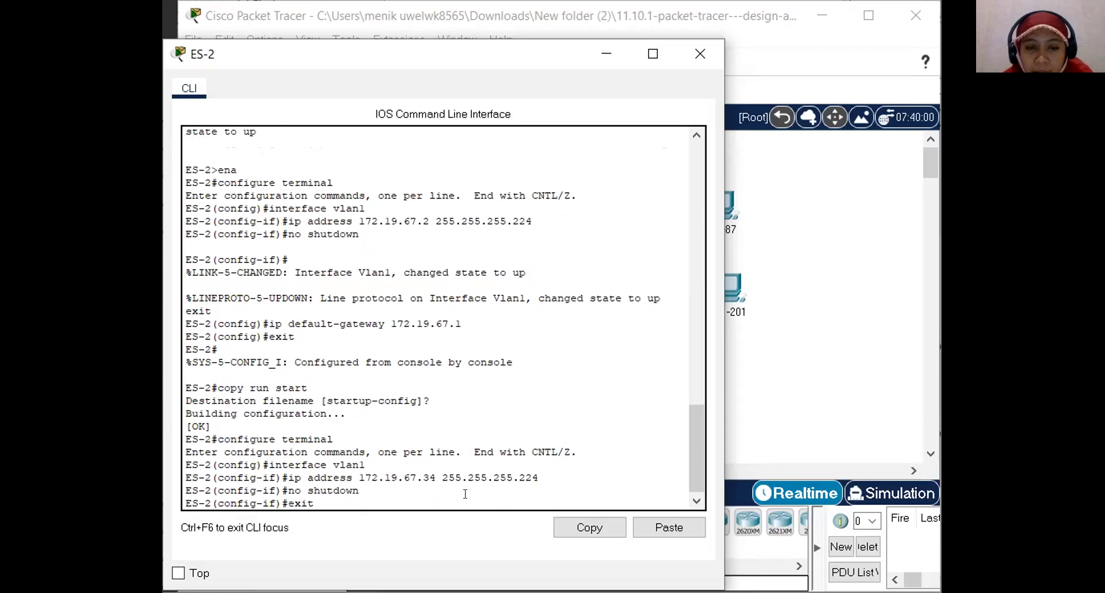
key(Return)
Set ES-2's default gateway to 172.19.67.33 with the ip default-gateway command
key(Up)
key(Up)
key(Up)
key(Up)
key(Up)
key(Up)
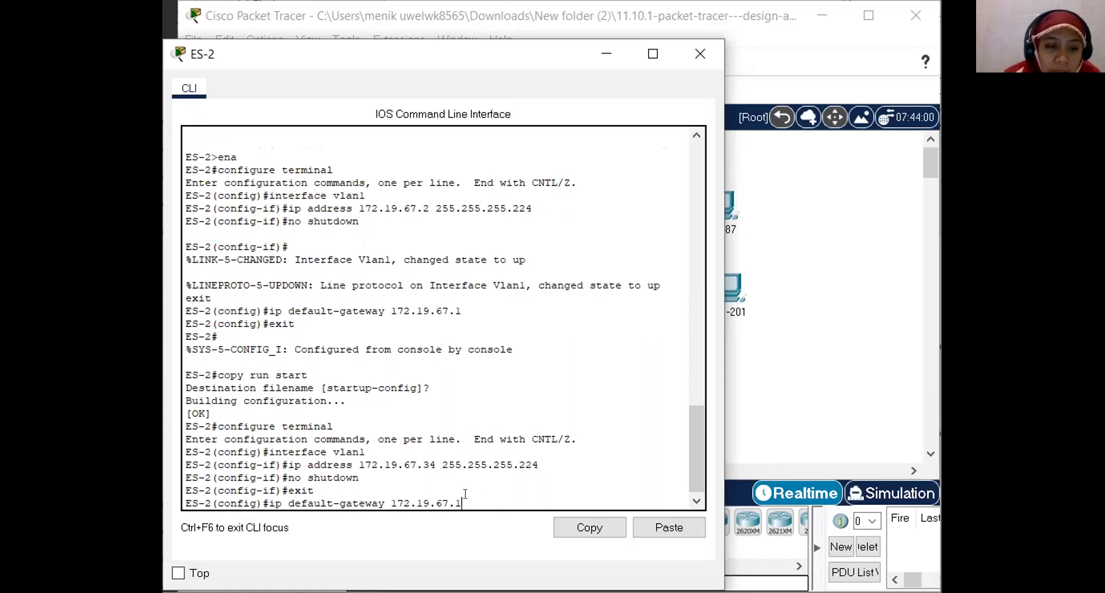
key(BackSpace)
text(33)
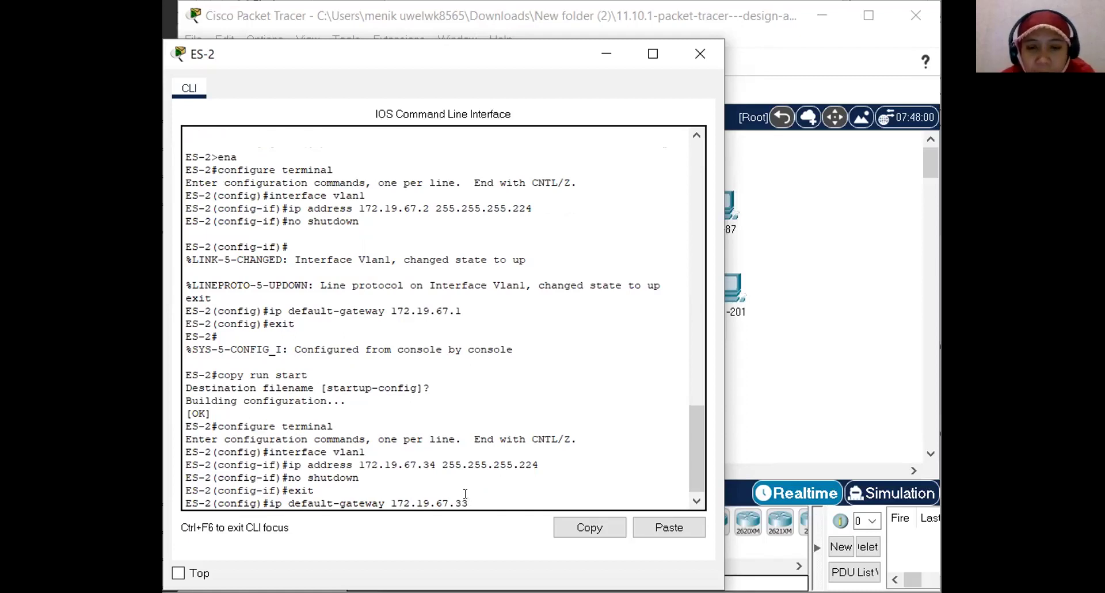
key(Return)
Exit ES-2's global configuration mode to the privileged EXEC prompt
key(Up)
key(Up)
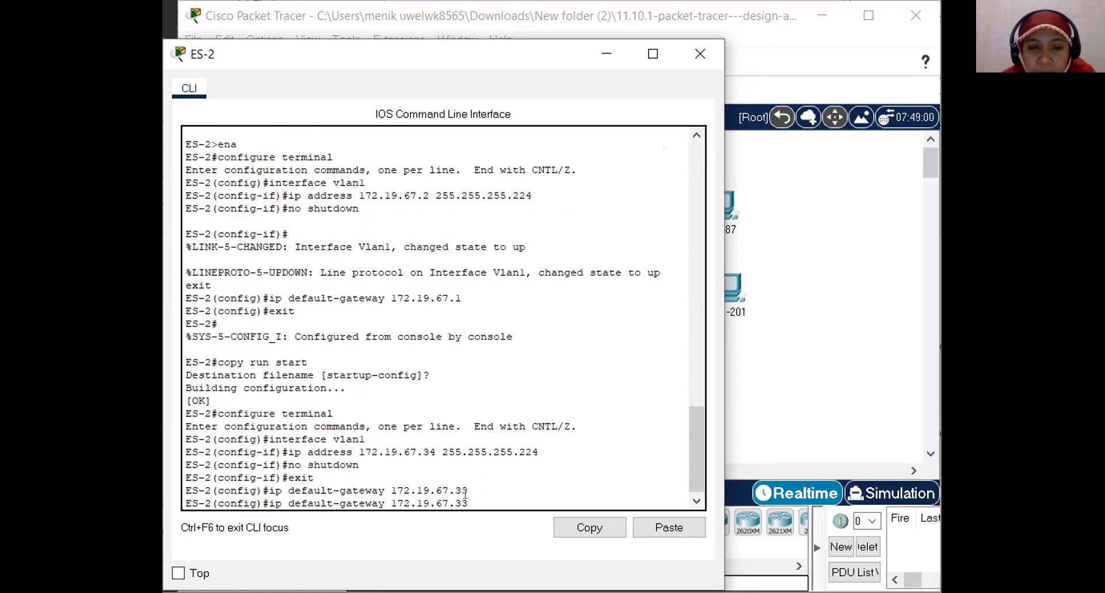
key(Up)
key(Up)
key(Up)
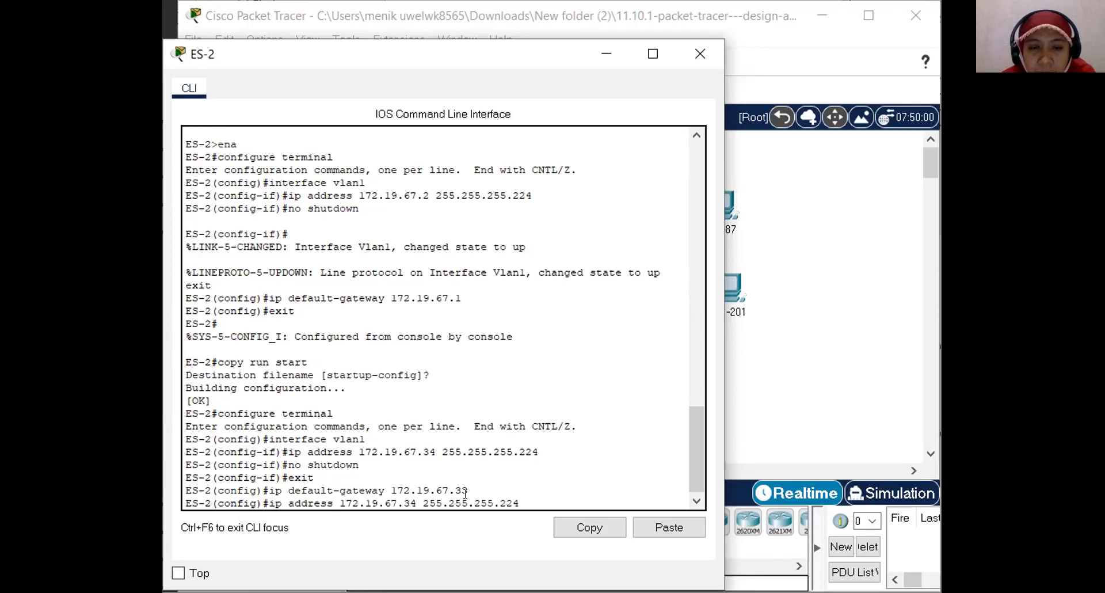
key(Up)
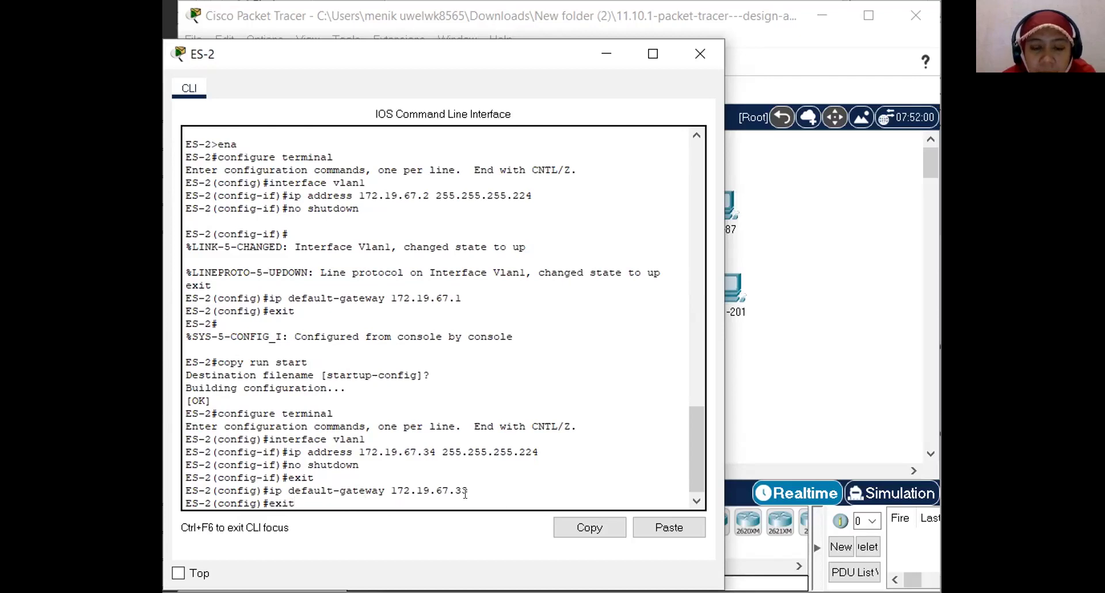
key(Return)
key(Return)
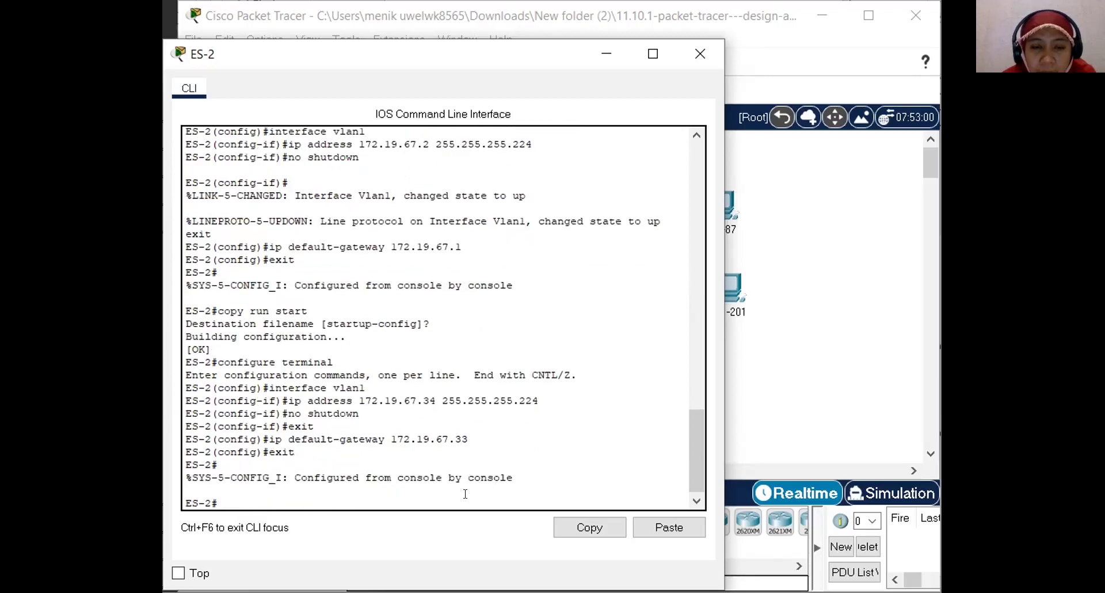
Save ES-2's running configuration to startup-config with copy run start and close the switch's window
key(Up)
key(Up)
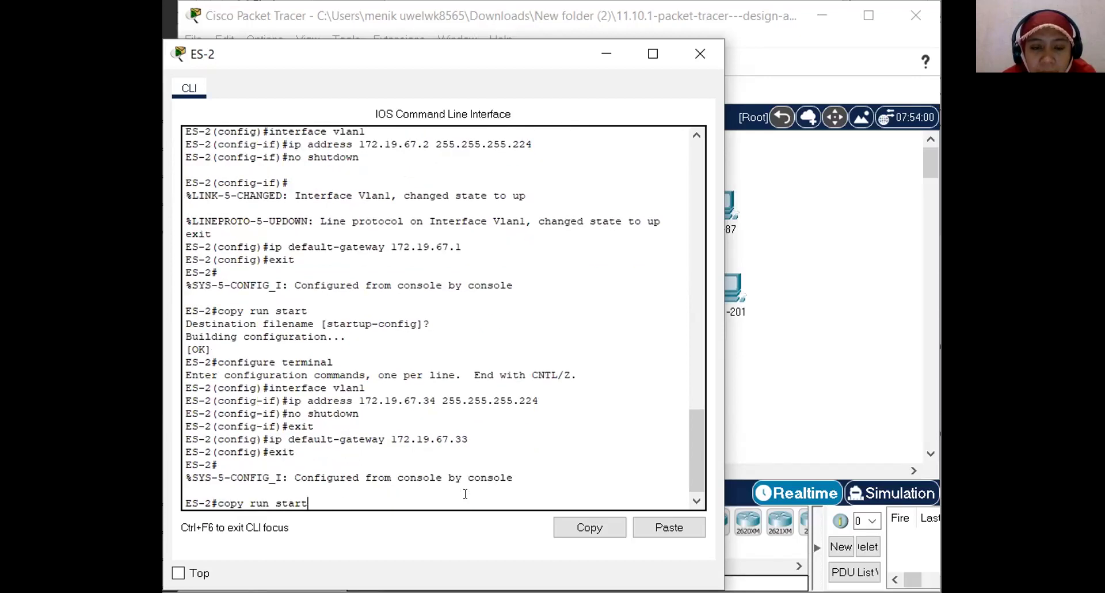
key(Return)
key(Return)
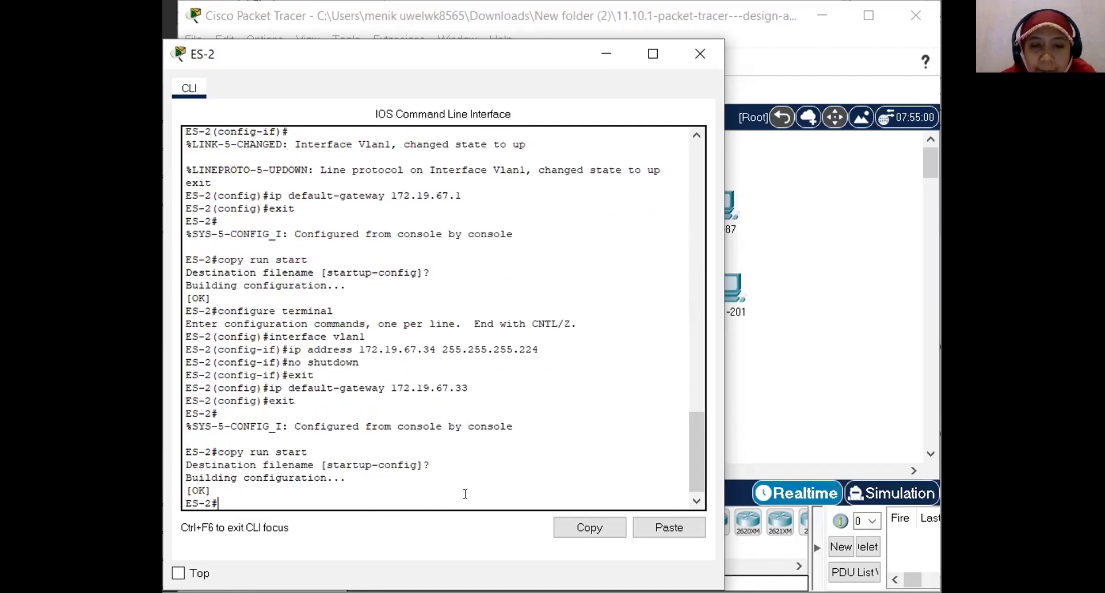
click(701, 53)
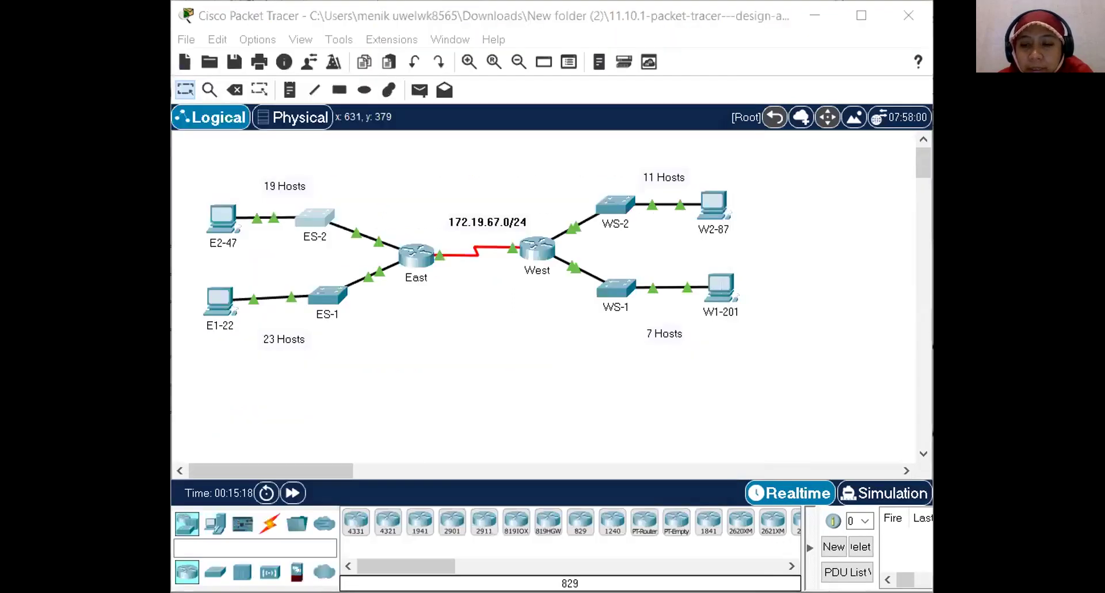
Check the activity results, review the assessment items for all devices, and minimize the PT Activity window to return to the topology
key(alt+Tab)
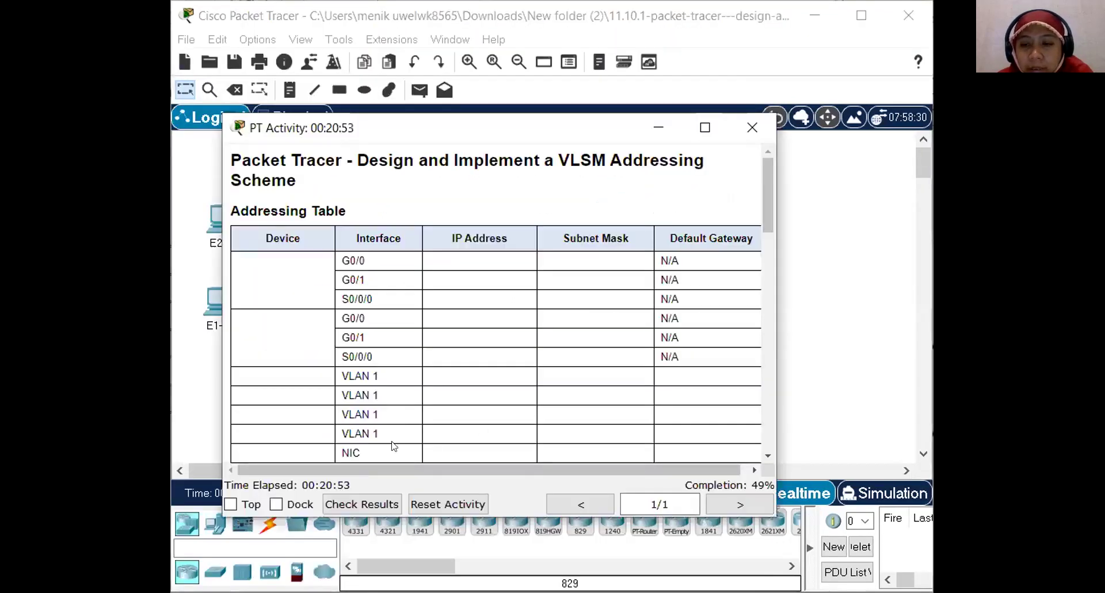
click(343, 504)
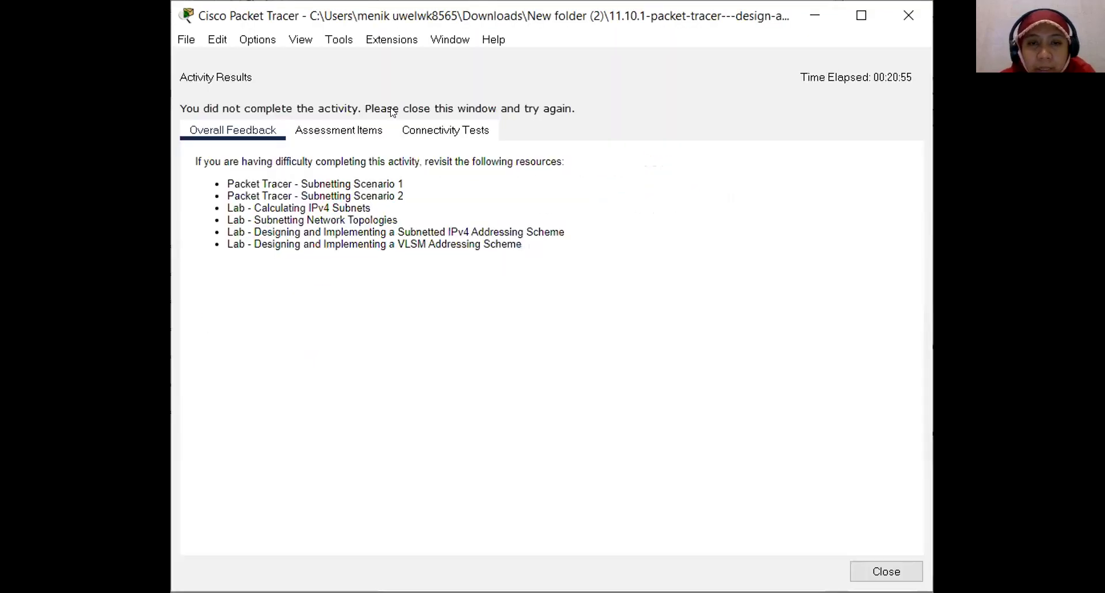
click(363, 130)
scroll(363, 259, down, 10)
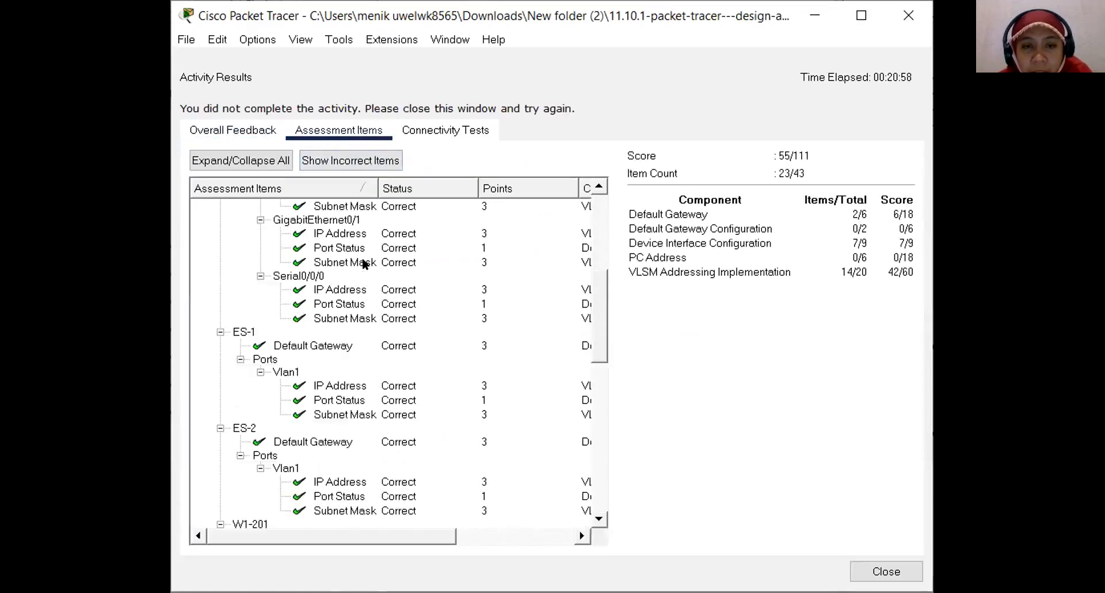
scroll(363, 263, up, 6)
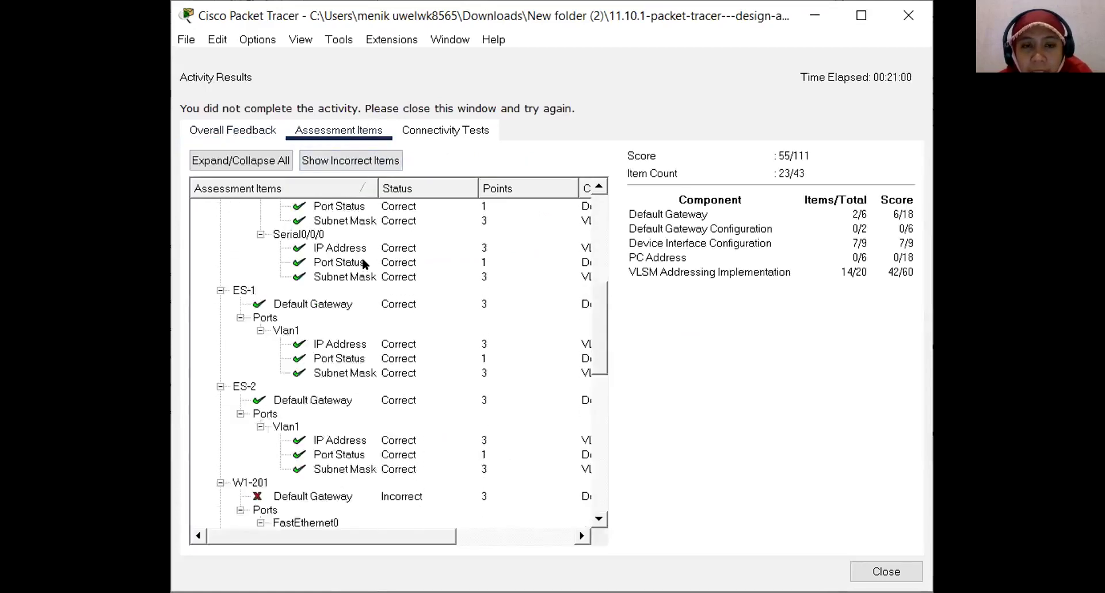
scroll(362, 262, up, 5)
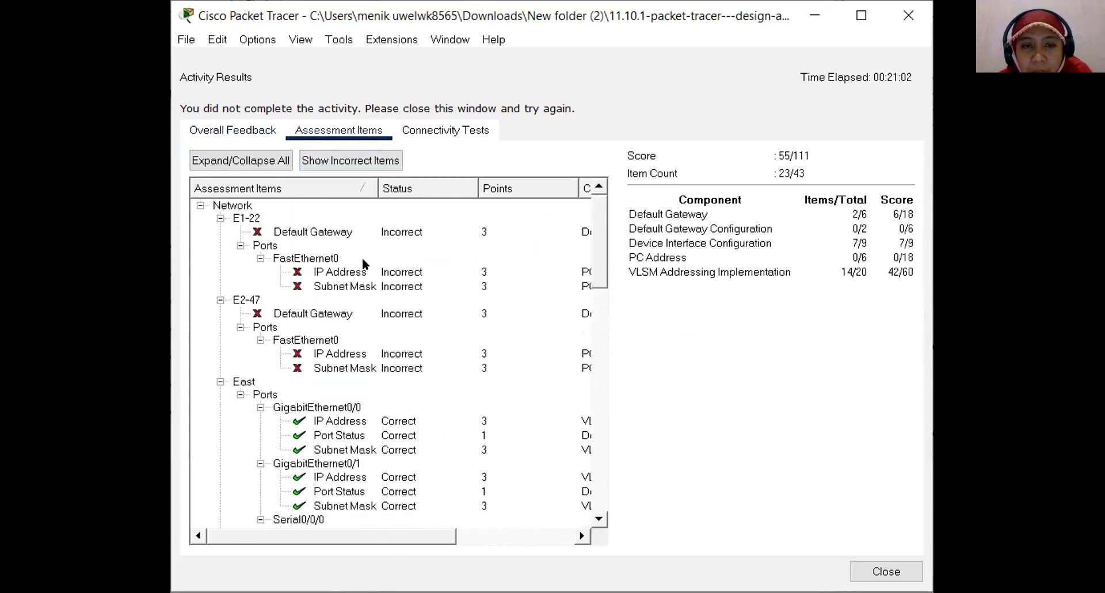
scroll(363, 262, down, 2)
scroll(363, 264, down, 8)
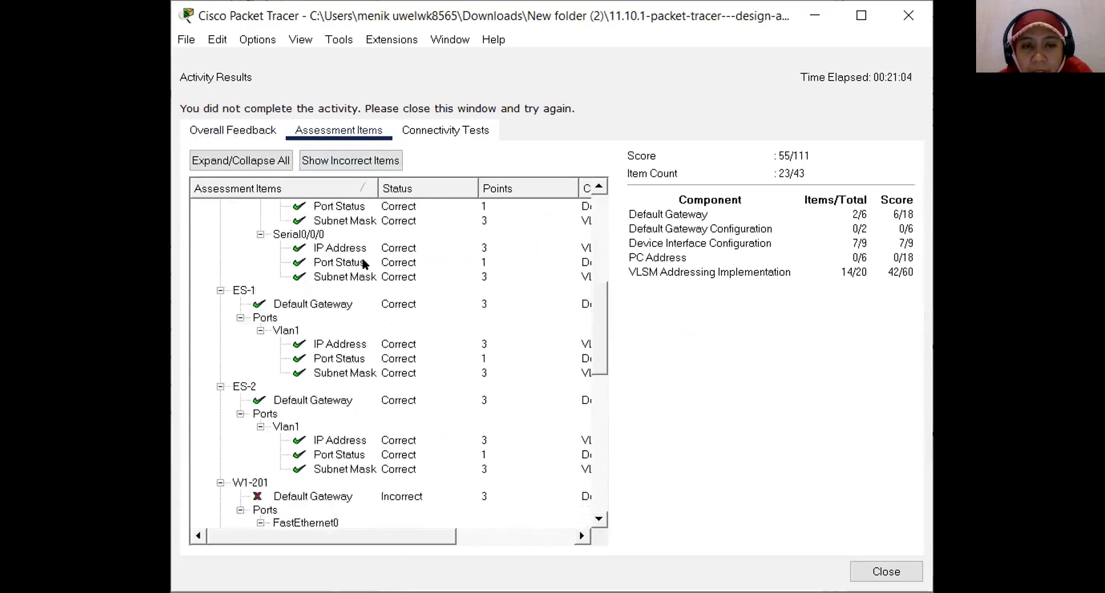
scroll(363, 264, down, 2)
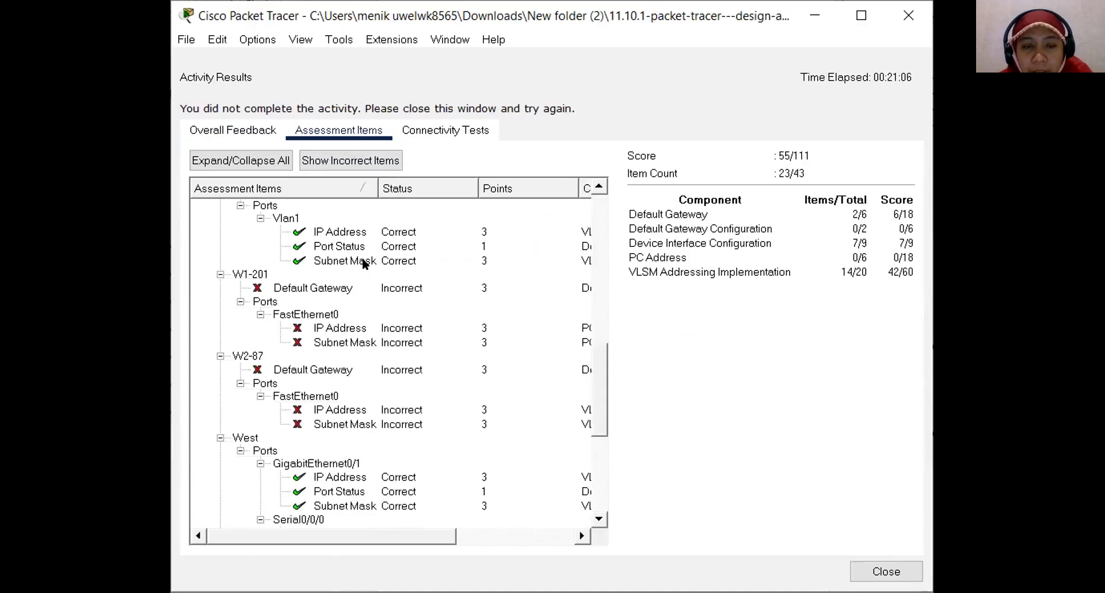
scroll(363, 264, down, 2)
scroll(364, 263, down, 4)
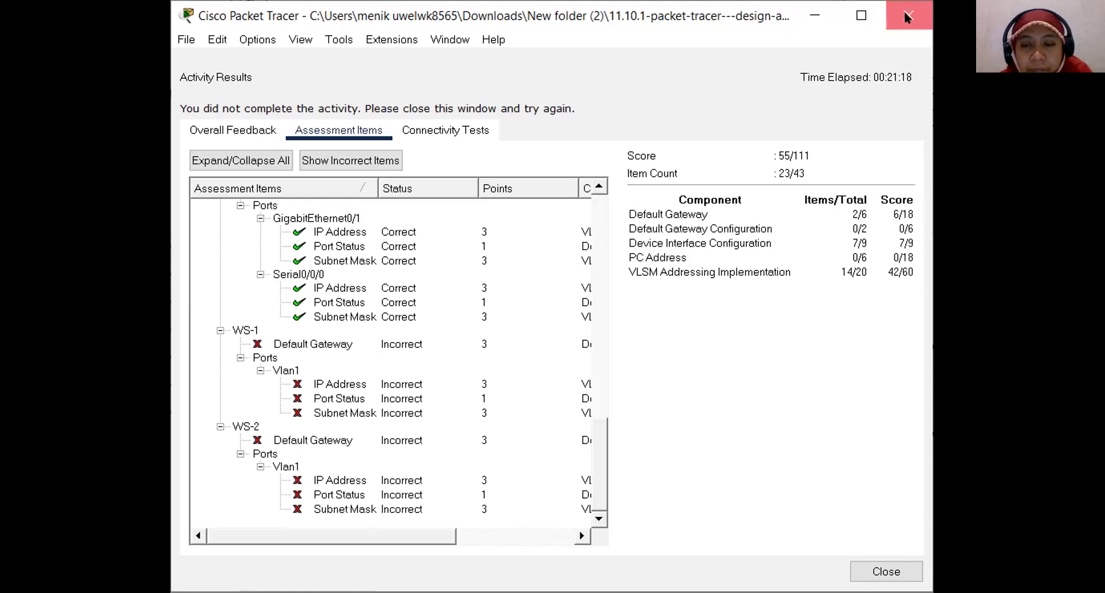
click(887, 572)
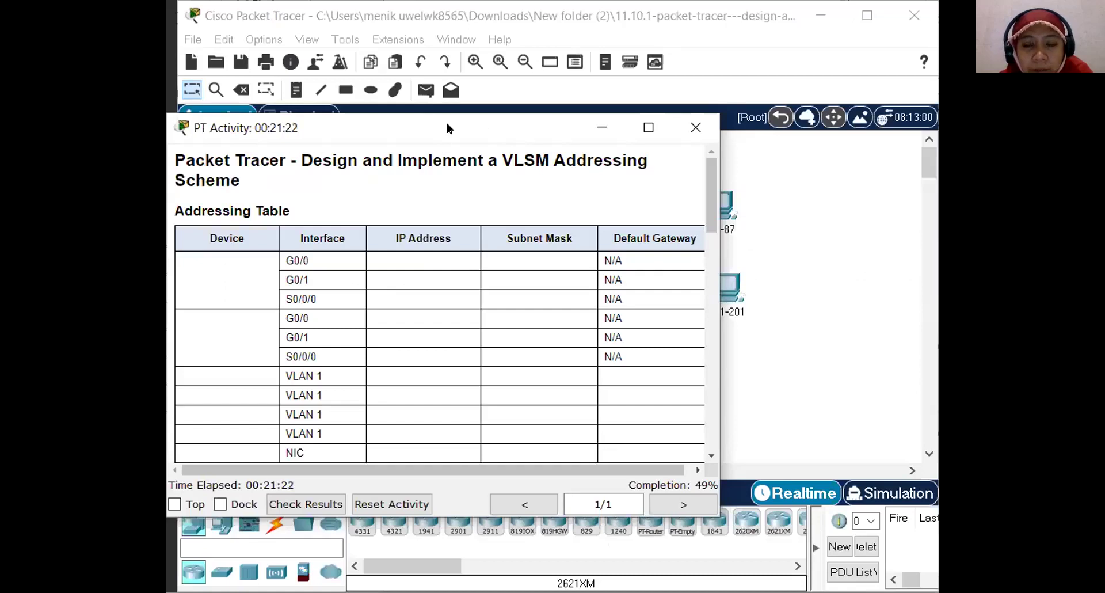
drag(447, 122, 558, 87)
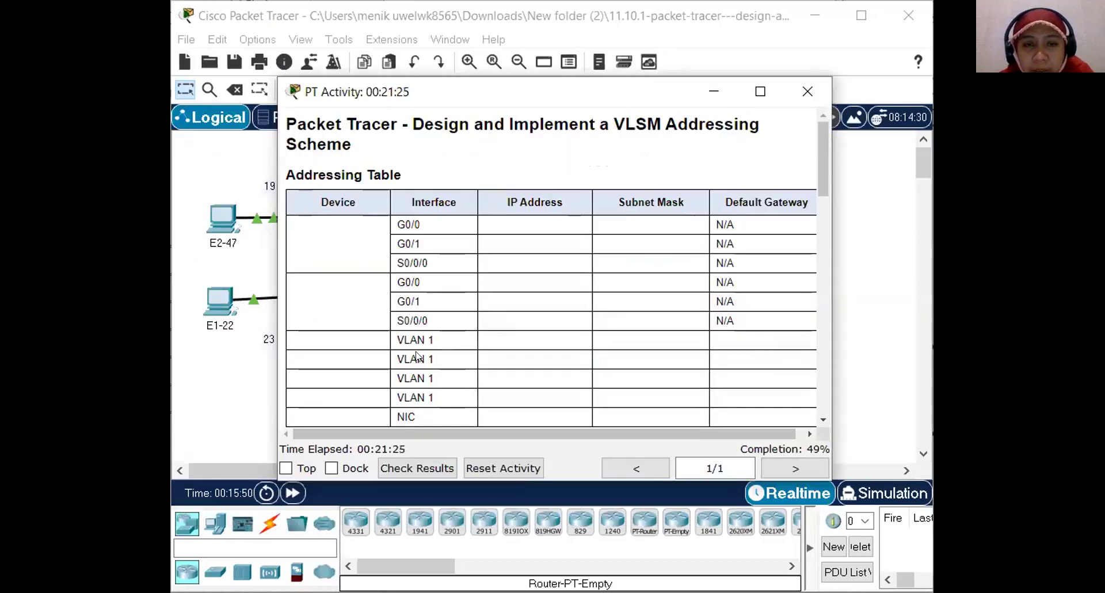
click(713, 91)
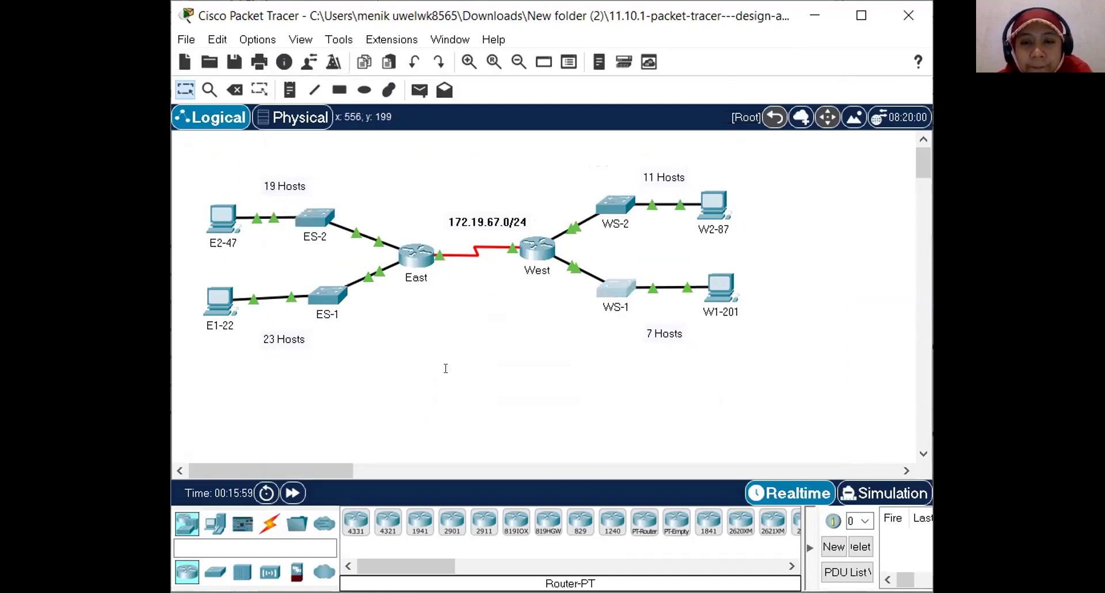
Open WS-1's command line and enter global configuration mode with ena and conf t
click(615, 290)
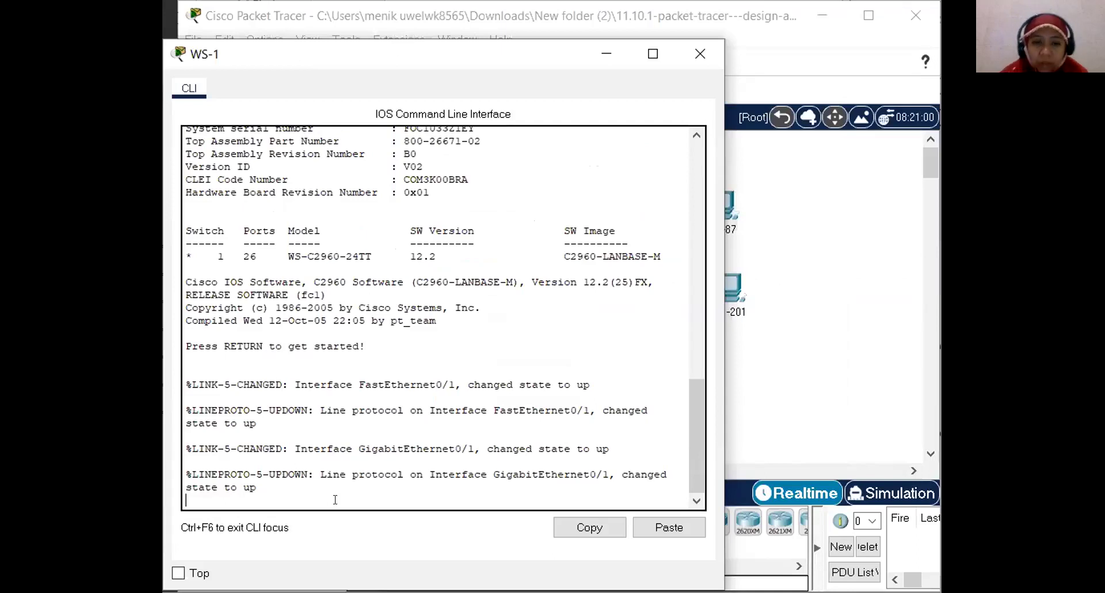
key(Return)
text(ena)
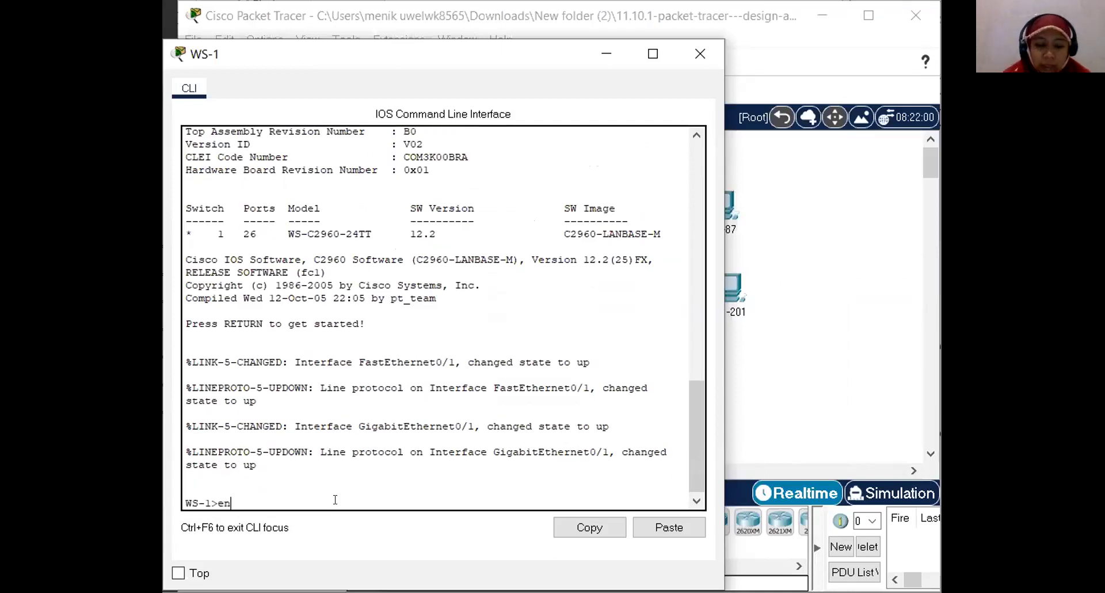
key(Return)
text(conf t)
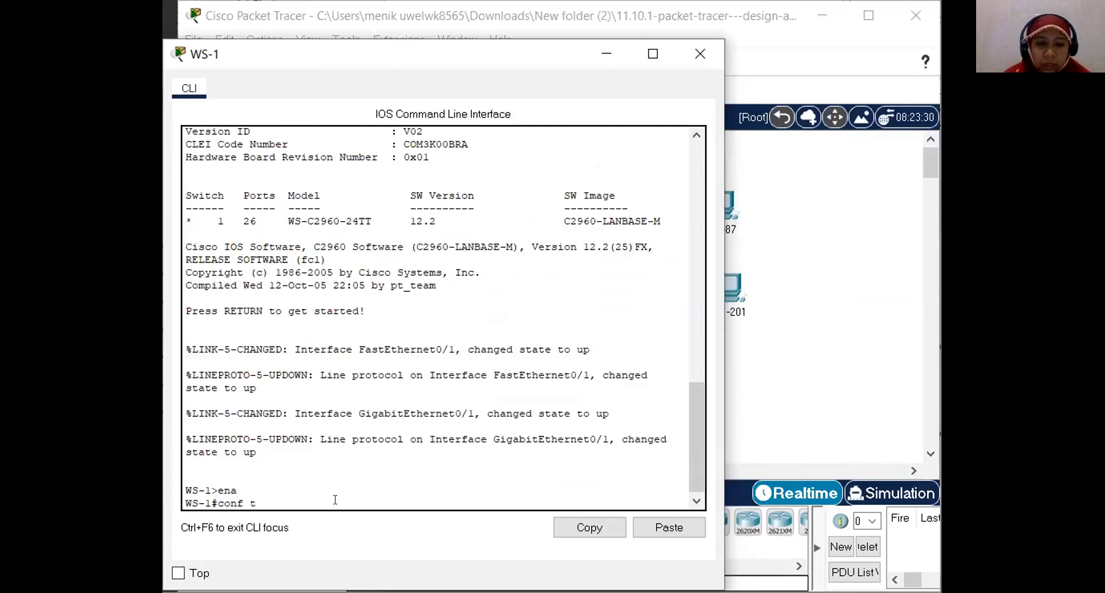
key(Return)
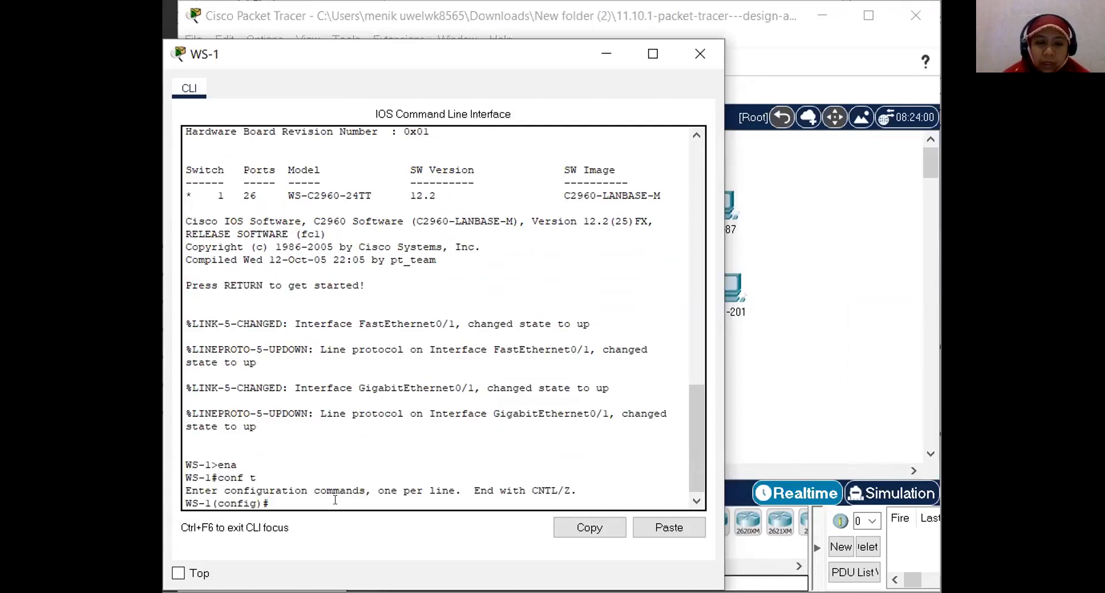
Assign IP address 172.19.67.82 with subnet mask 255.255.255.240 to WS-1's VLAN 1 interface
text(inter)
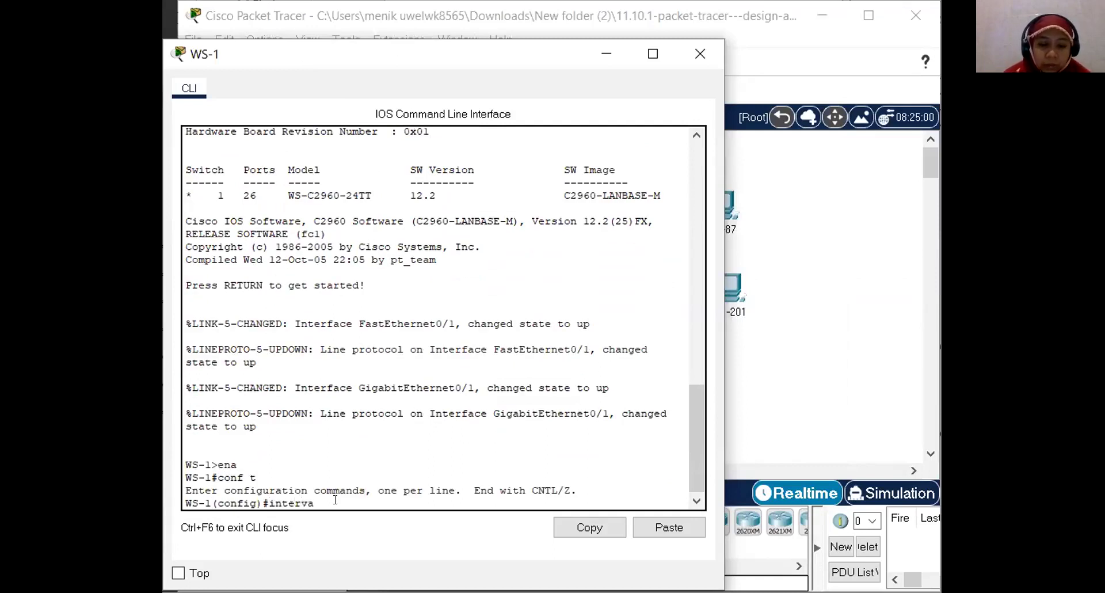
text(face)
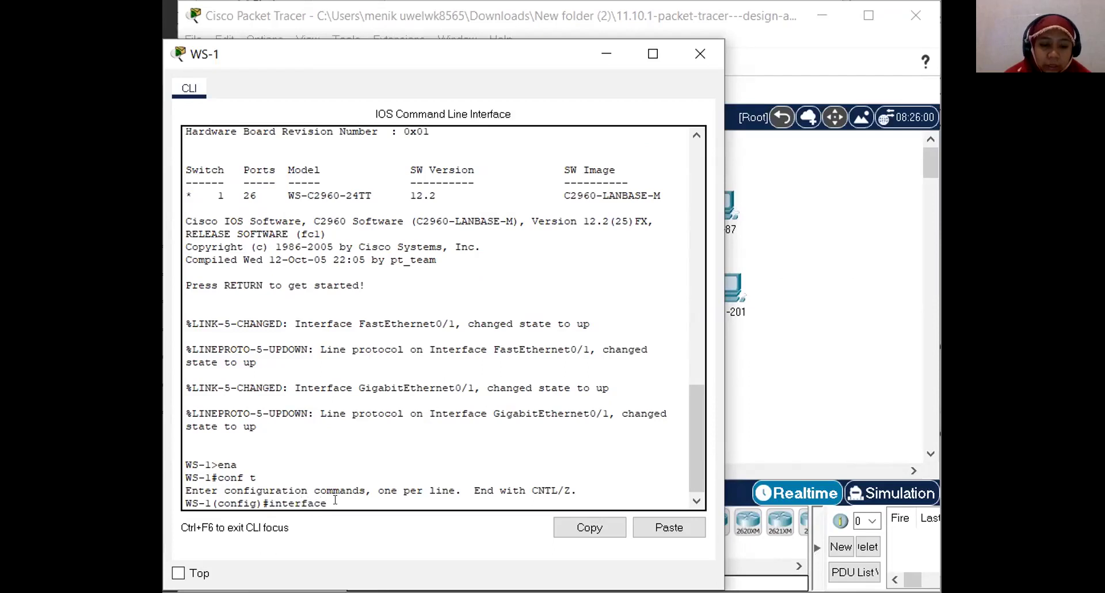
text( vlan 1)
key(Return)
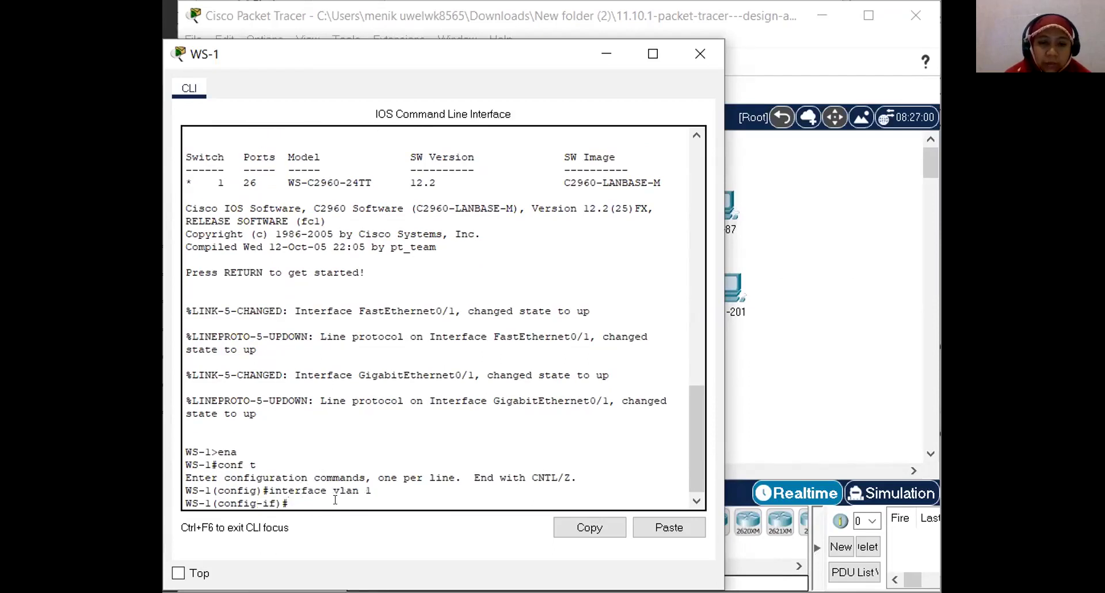
text(ip add)
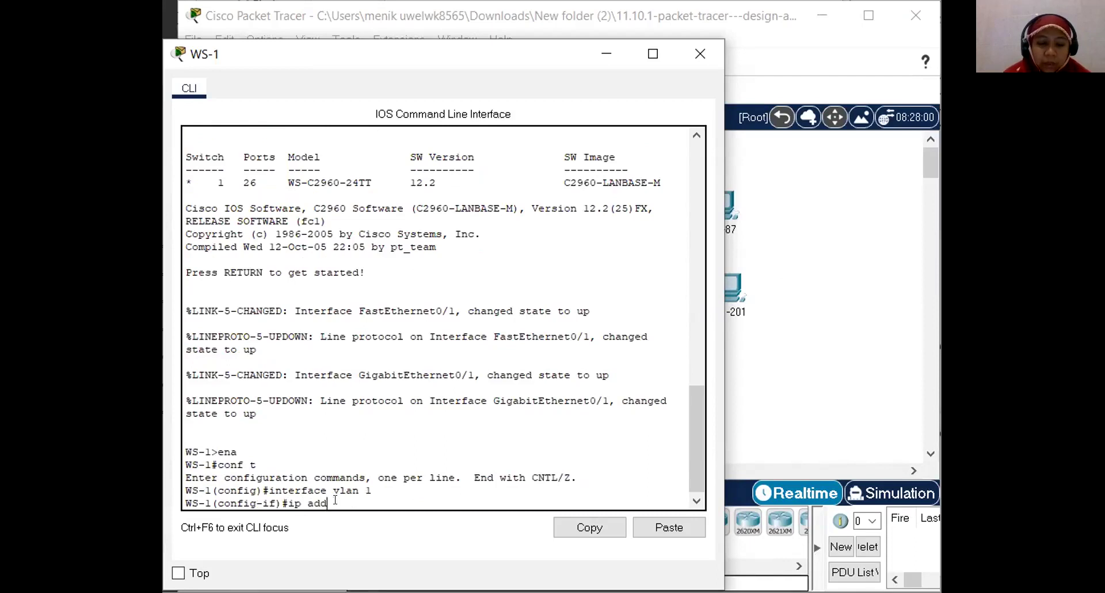
text(ress)
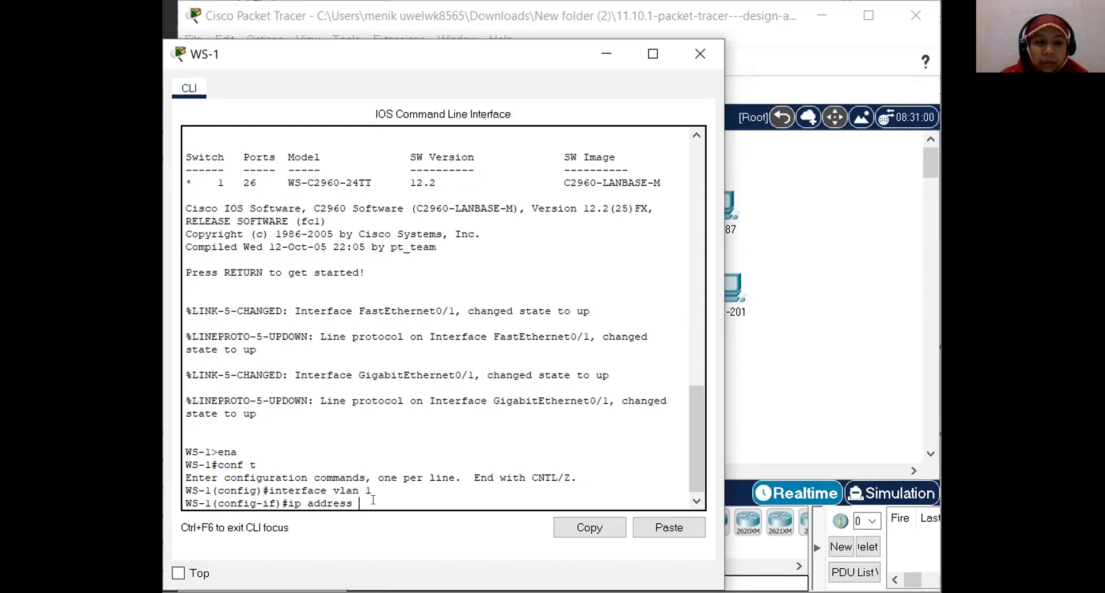
text(172.)
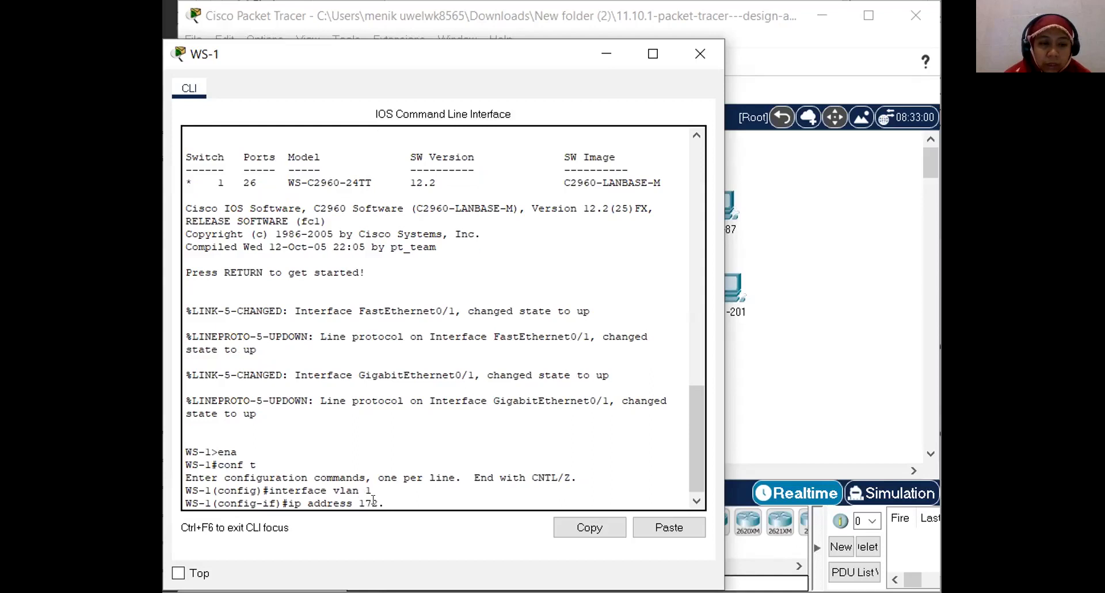
text(19.6)
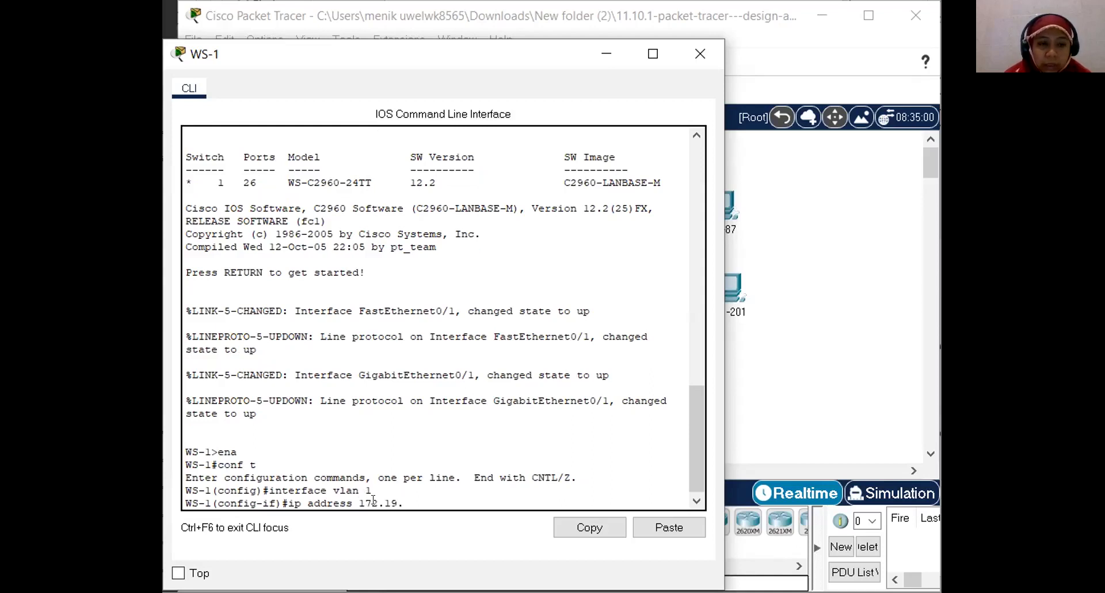
text(7.8)
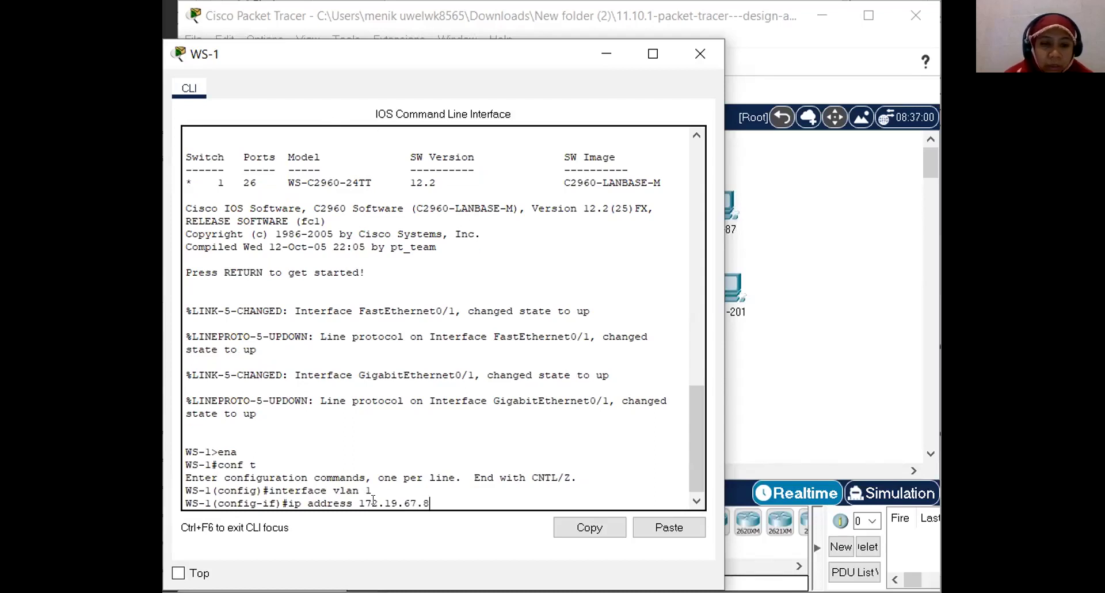
text(2 2)
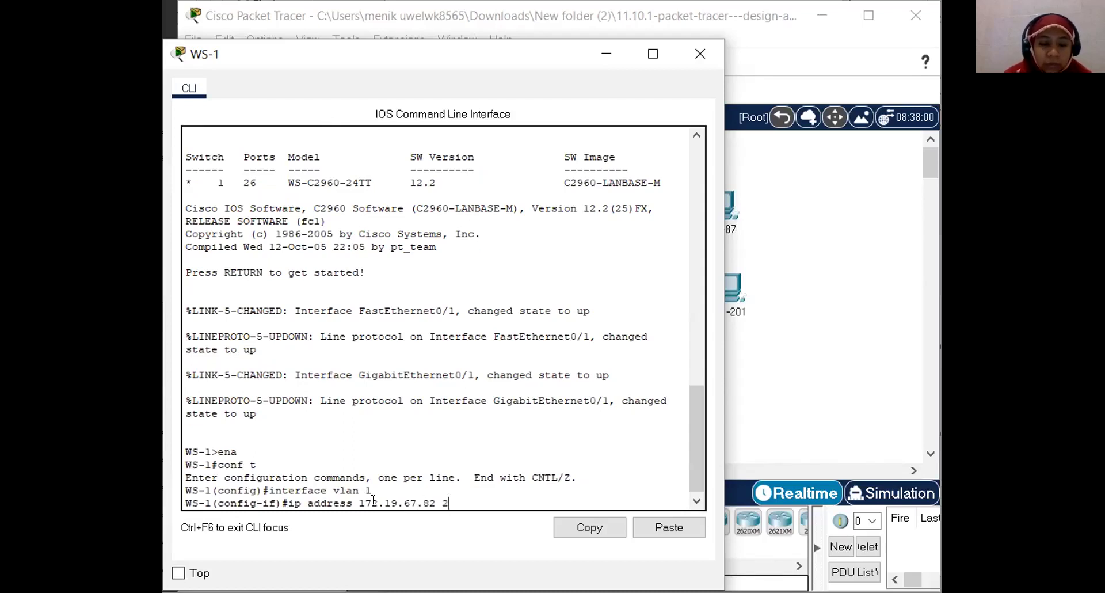
text(55.255)
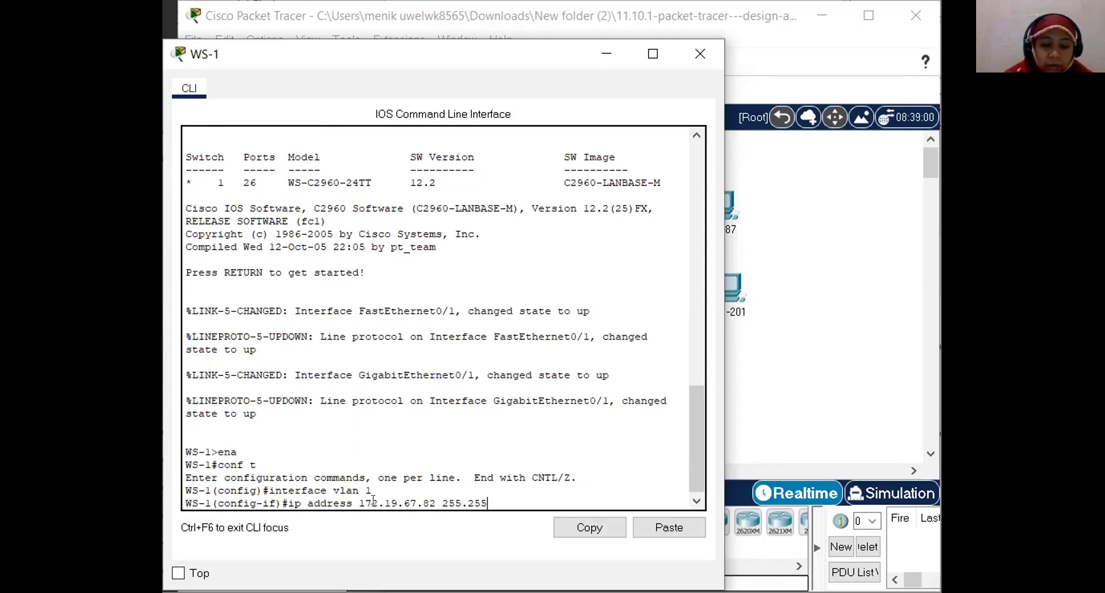
text(.255.24)
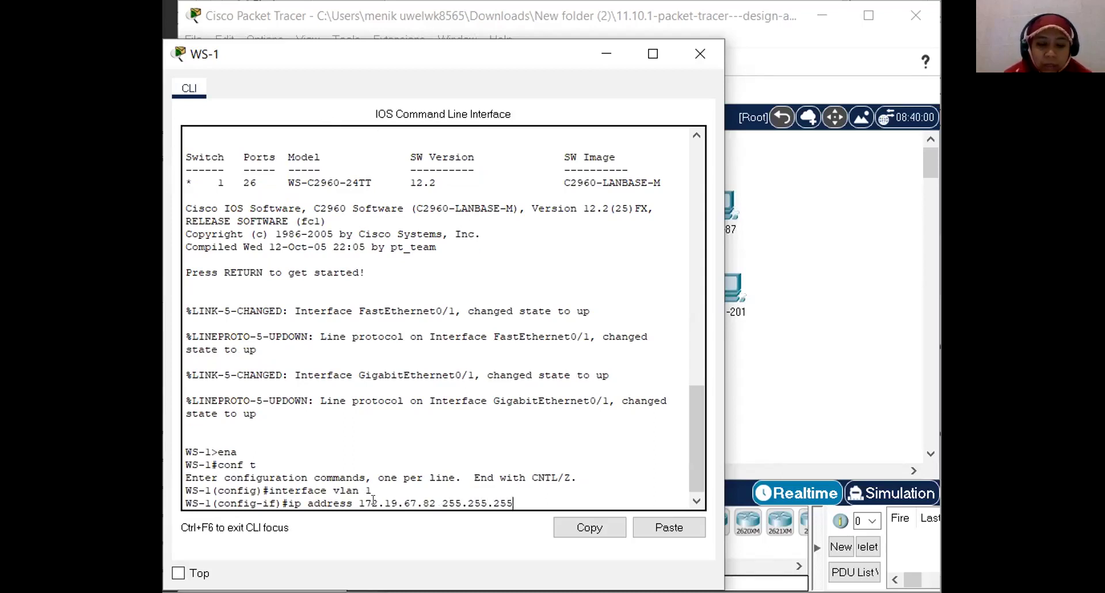
text(0)
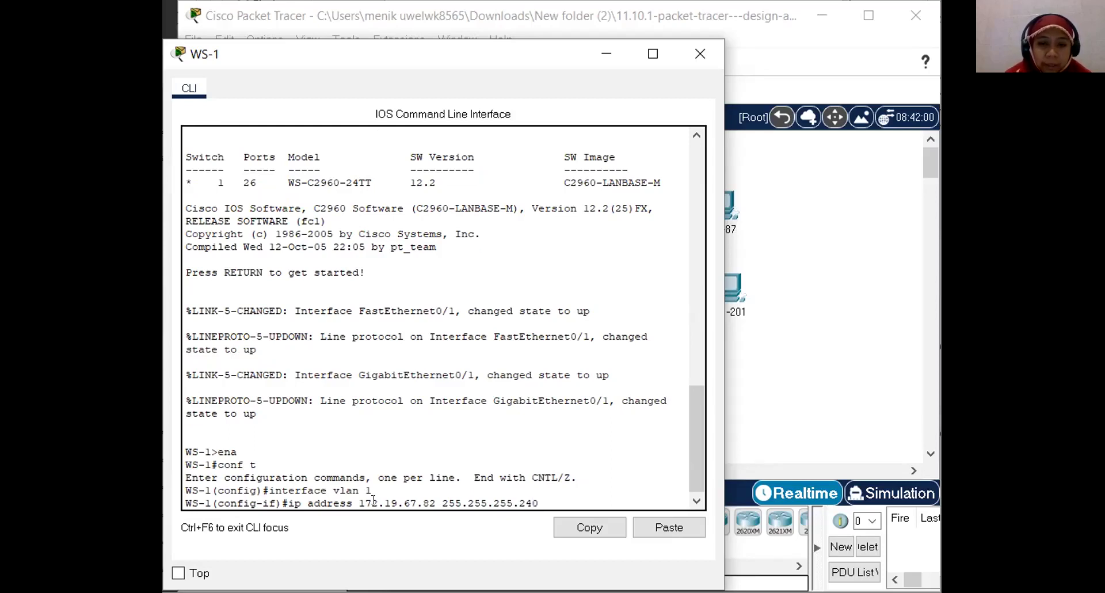
key(Return)
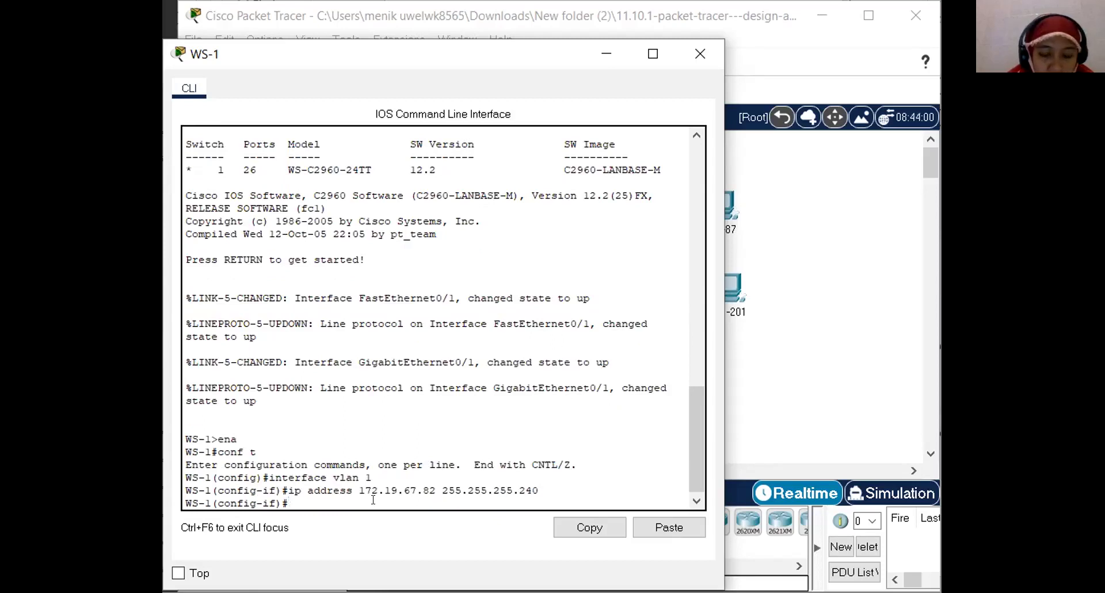
Enable WS-1's VLAN 1 interface with no shutdown and exit to global configuration mode
text(no s)
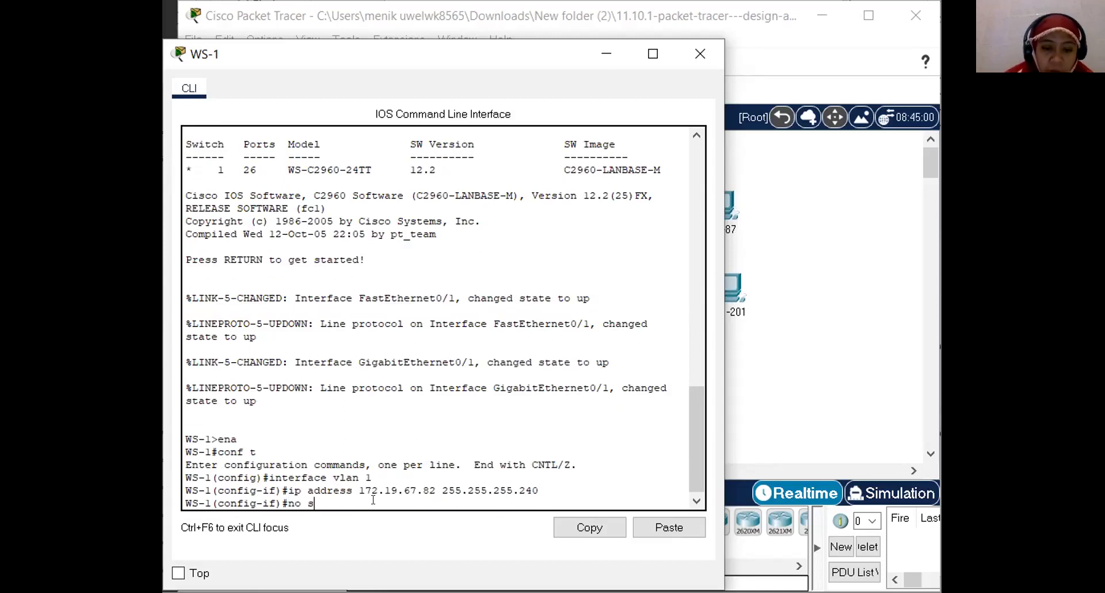
text(hutdown)
key(Return)
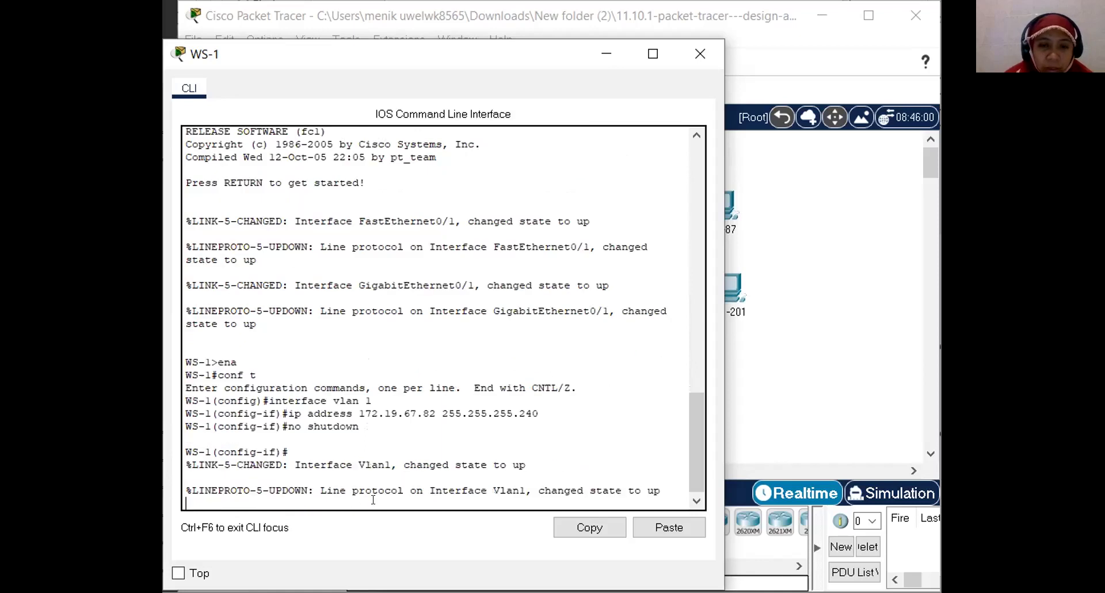
text(')
key(Return)
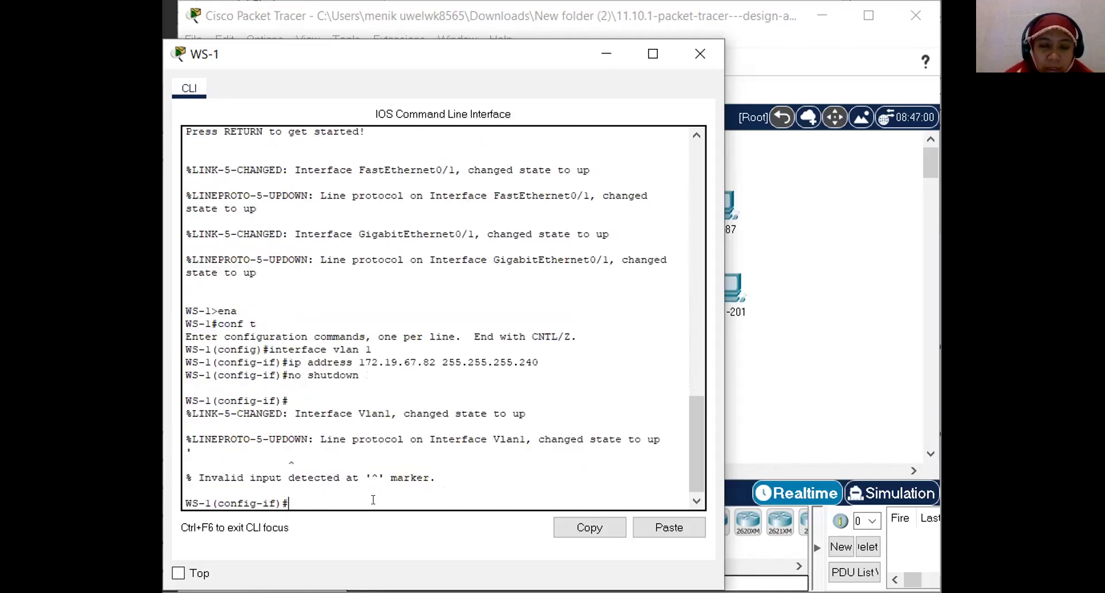
text(e)
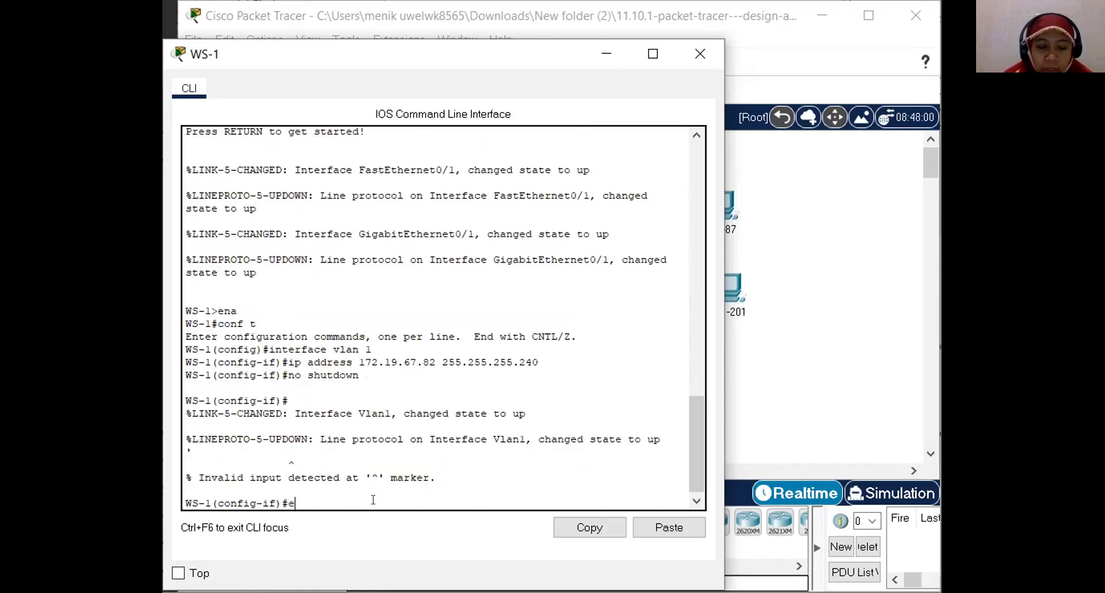
text(xit)
key(Return)
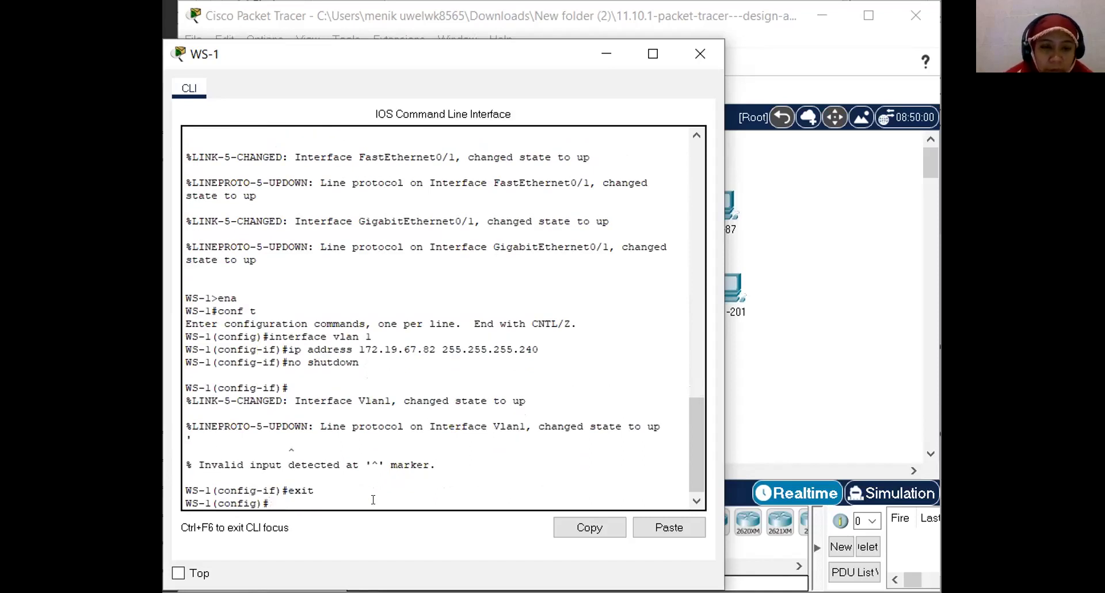
Set WS-1's default gateway to 172.19.67.80 and exit to the privileged EXEC prompt
text(ip default)
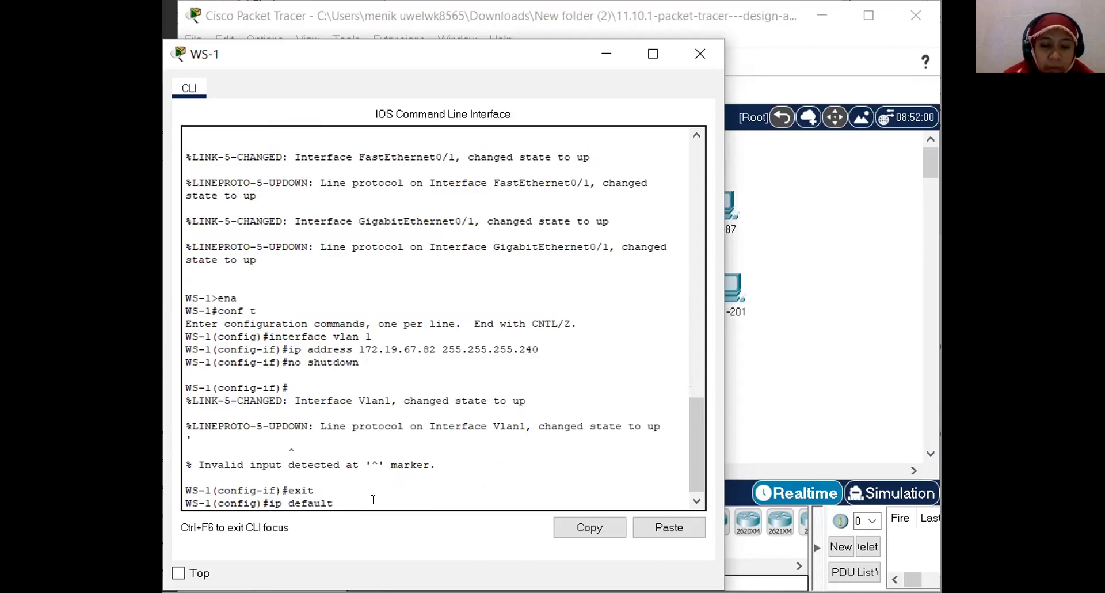
key(BackSpace)
text(-gateway)
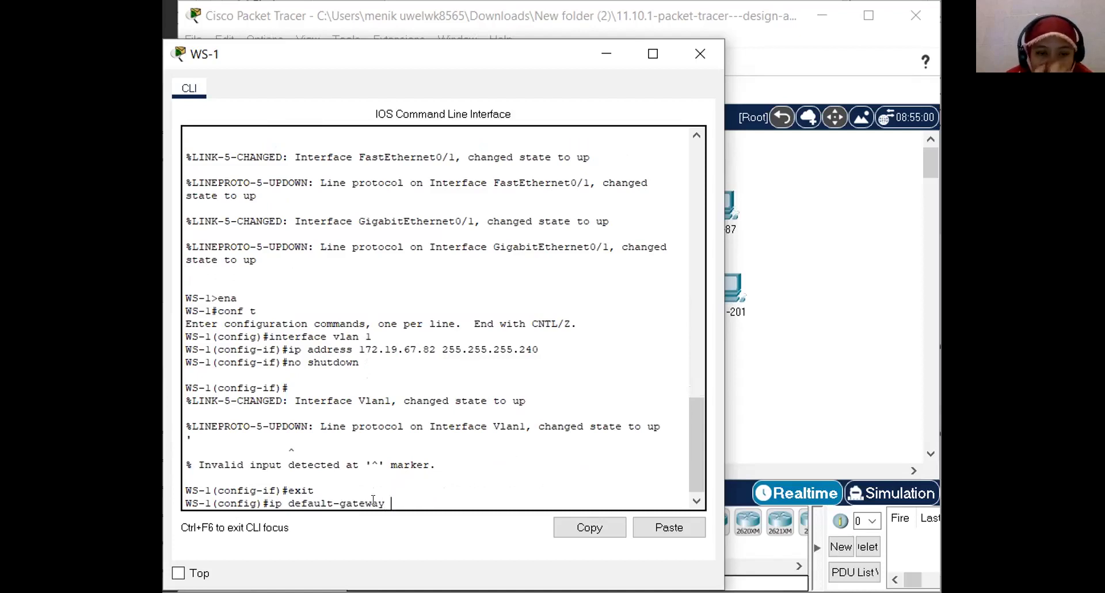
text( 172)
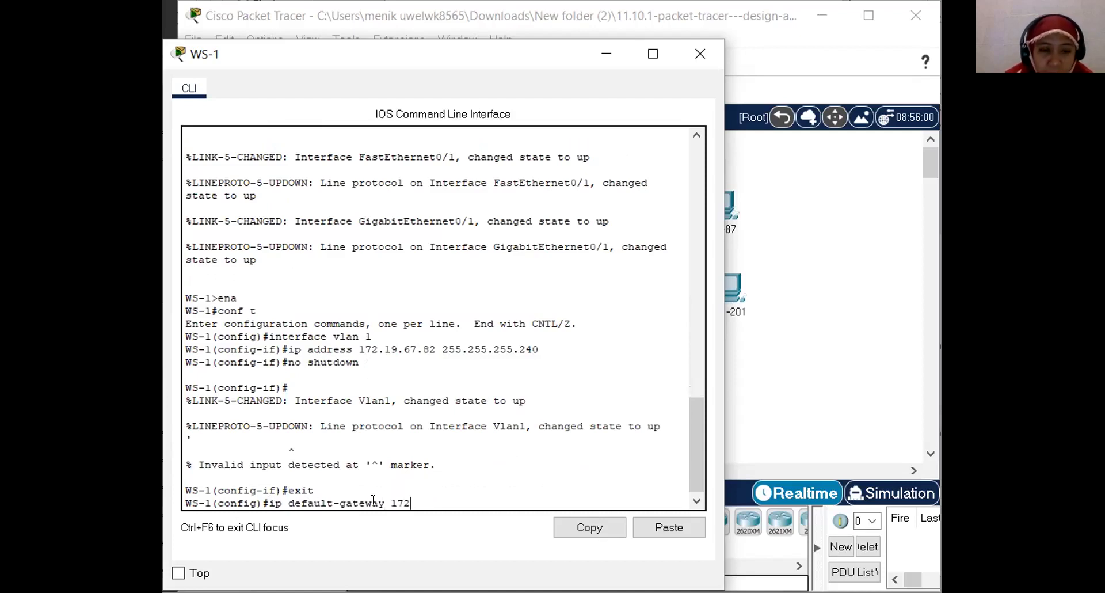
text(.19.67)
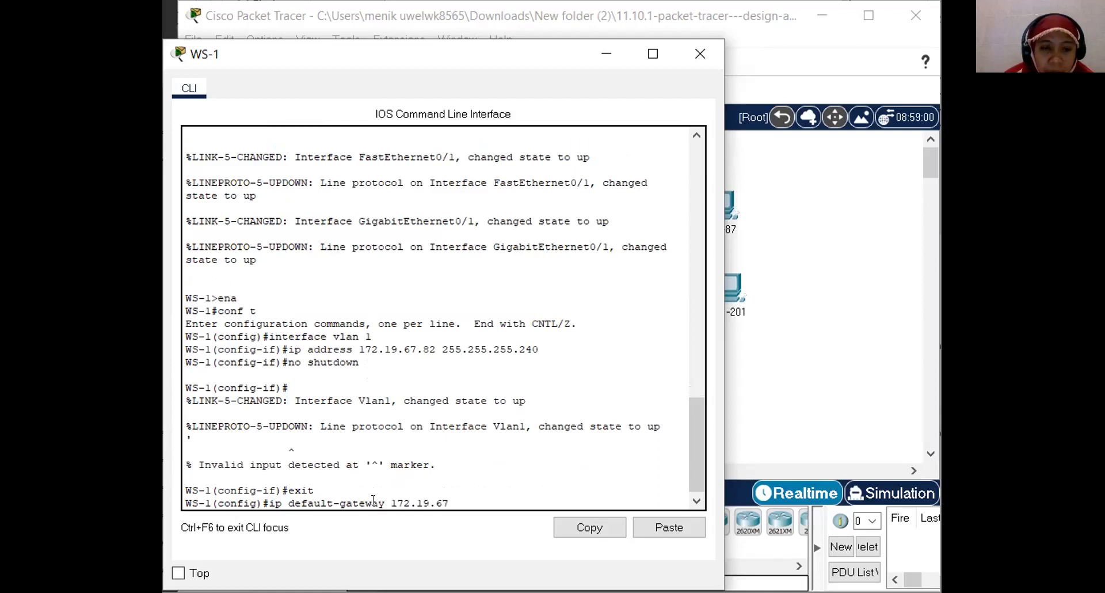
text(.80)
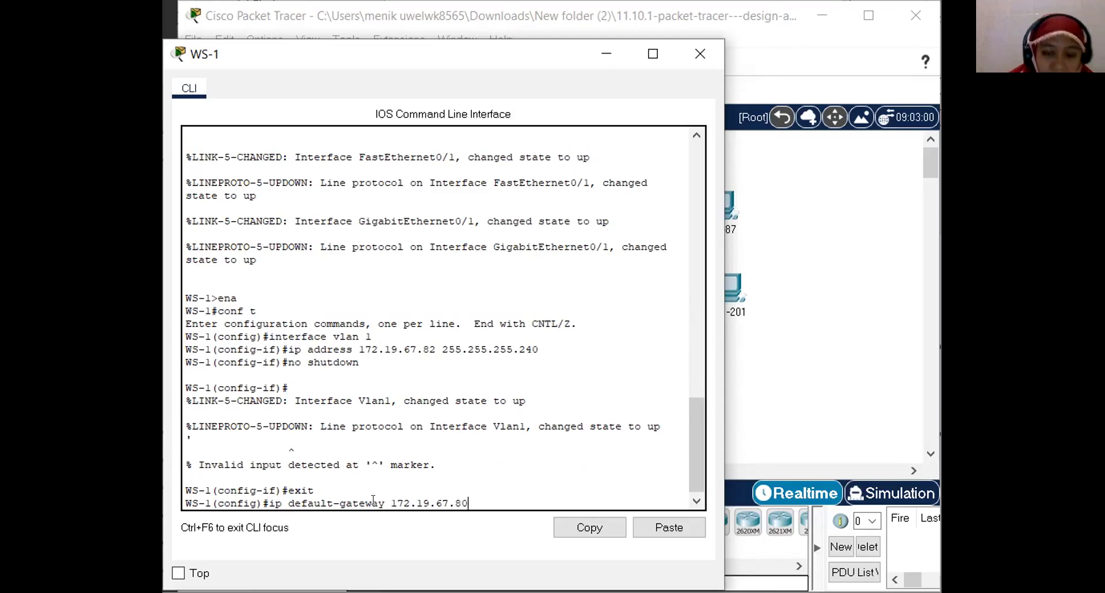
key(Return)
text(exit)
key(Return)
text(copy run)
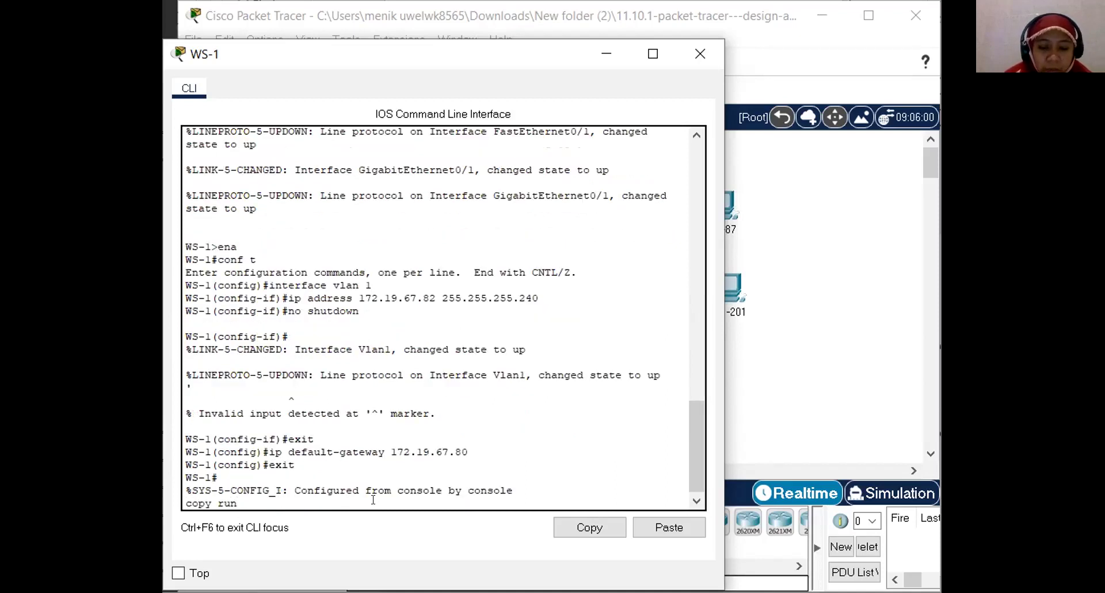
text( atart)
key(BackSpace)
key(BackSpace)
key(BackSpace)
key(BackSpace)
key(BackSpace)
key(BackSpace)
key(BackSpace)
key(BackSpace)
key(BackSpace)
key(BackSpace)
key(BackSpace)
key(BackSpace)
key(BackSpace)
key(BackSpace)
key(Return)
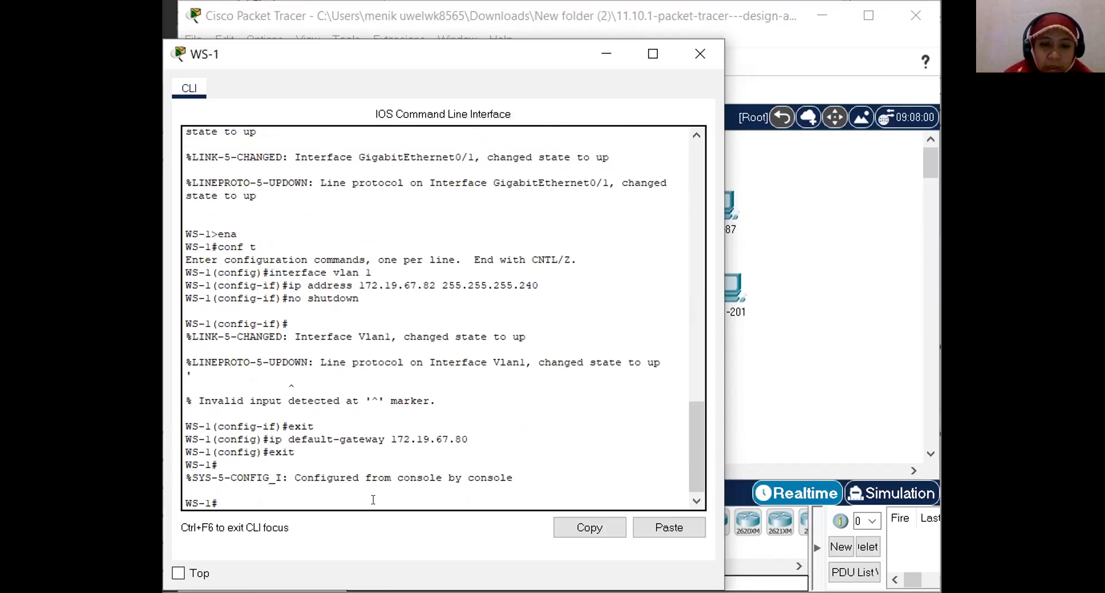
Save WS-1's running configuration to startup-config with copy run start, accepting the default destination filename
text(copy run start)
key(Return)
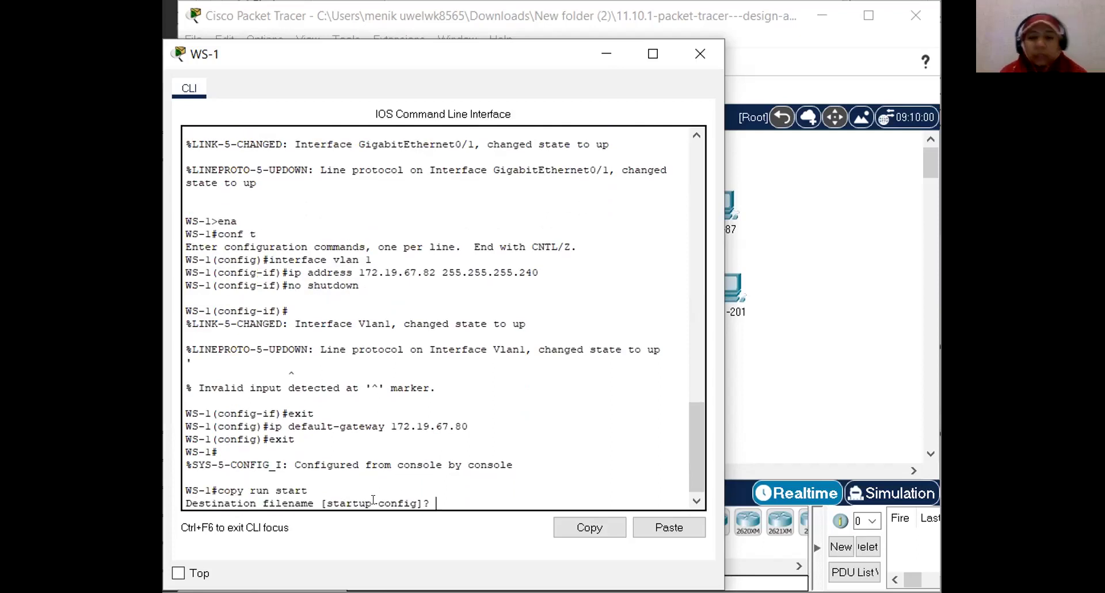
key(Return)
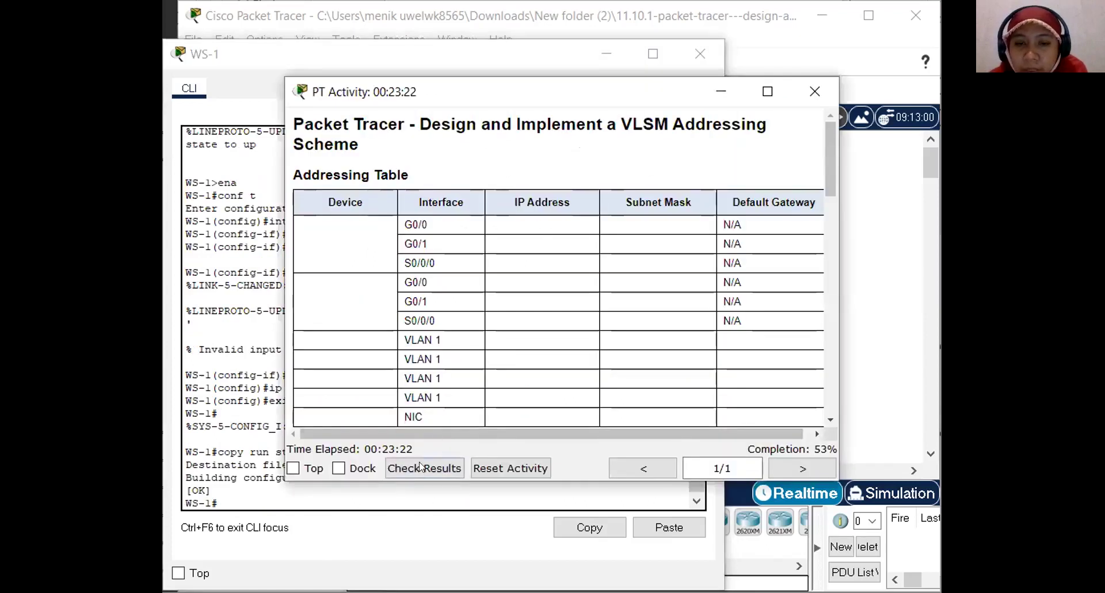
Check the activity results, review the assessment items down to WS-1 and WS-2, and close the results
click(636, 565)
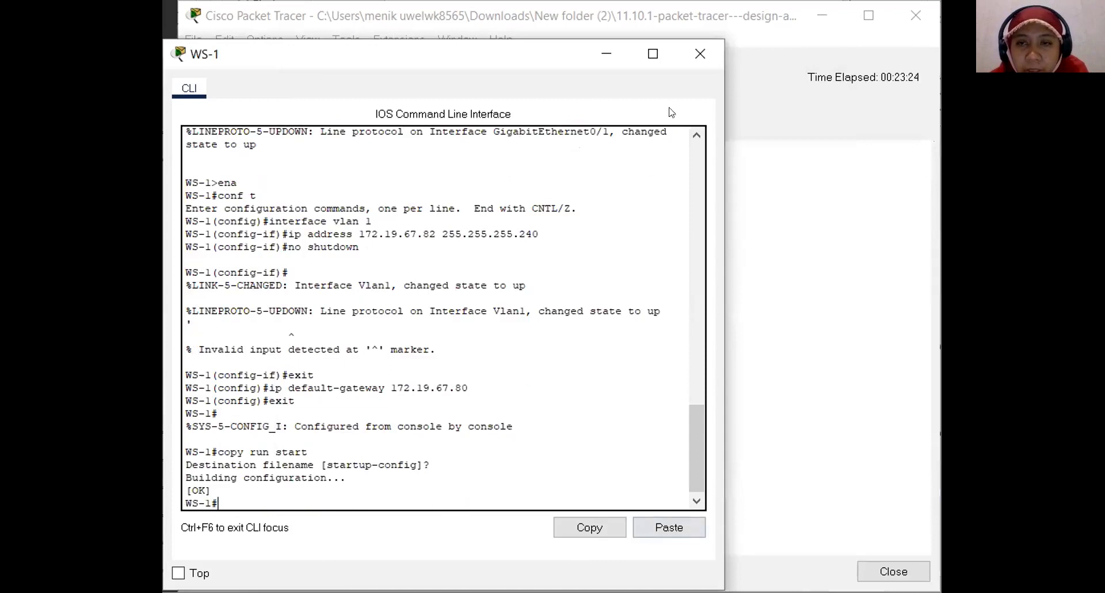
click(353, 127)
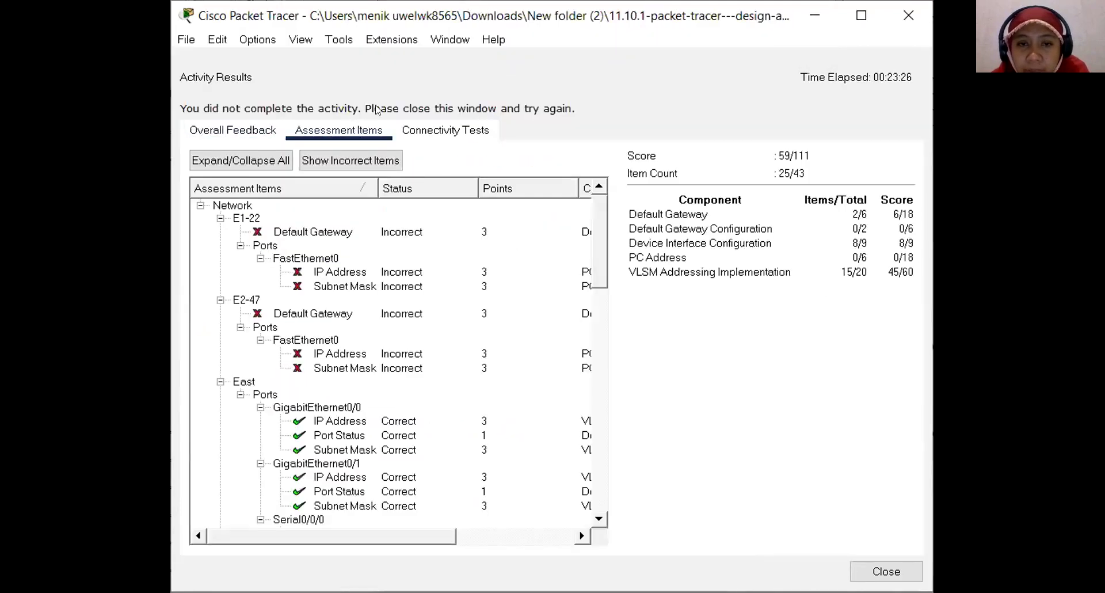
scroll(441, 315, down, 3)
scroll(441, 316, down, 7)
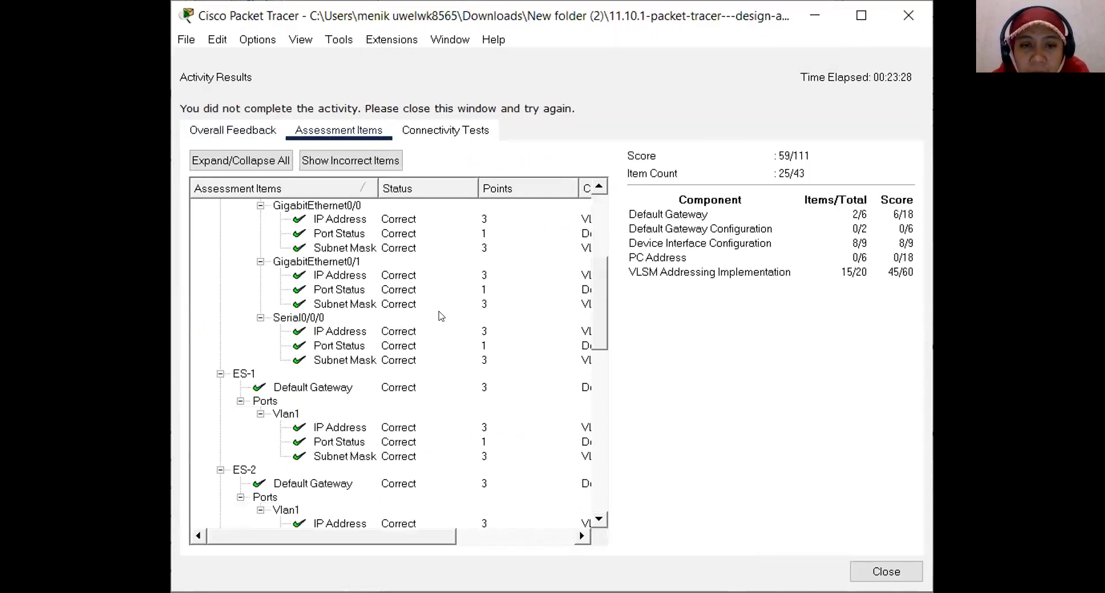
scroll(441, 316, down, 4)
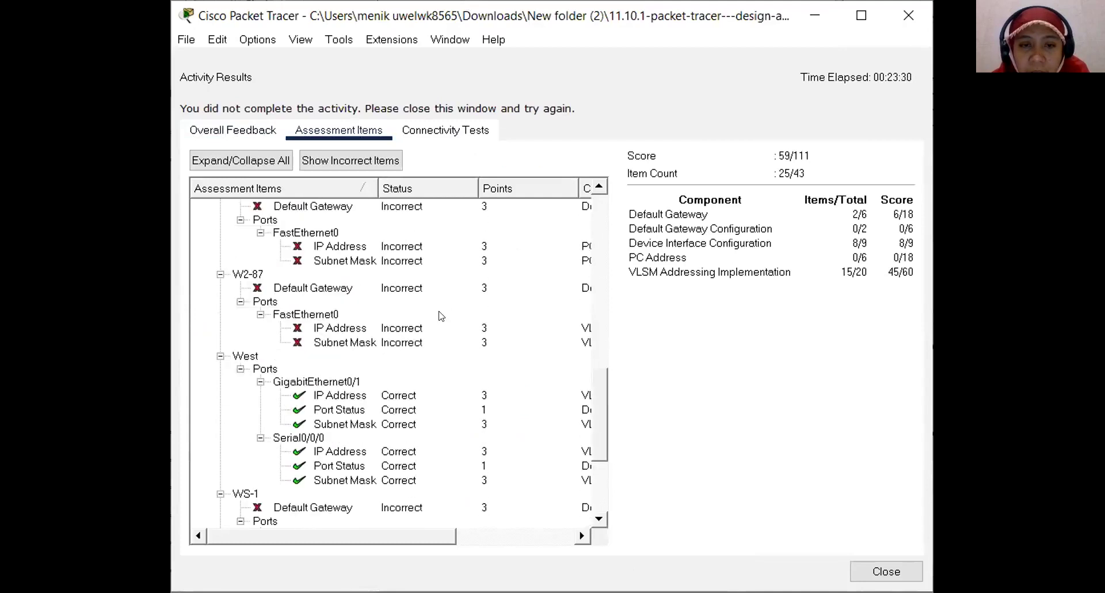
scroll(441, 315, down, 4)
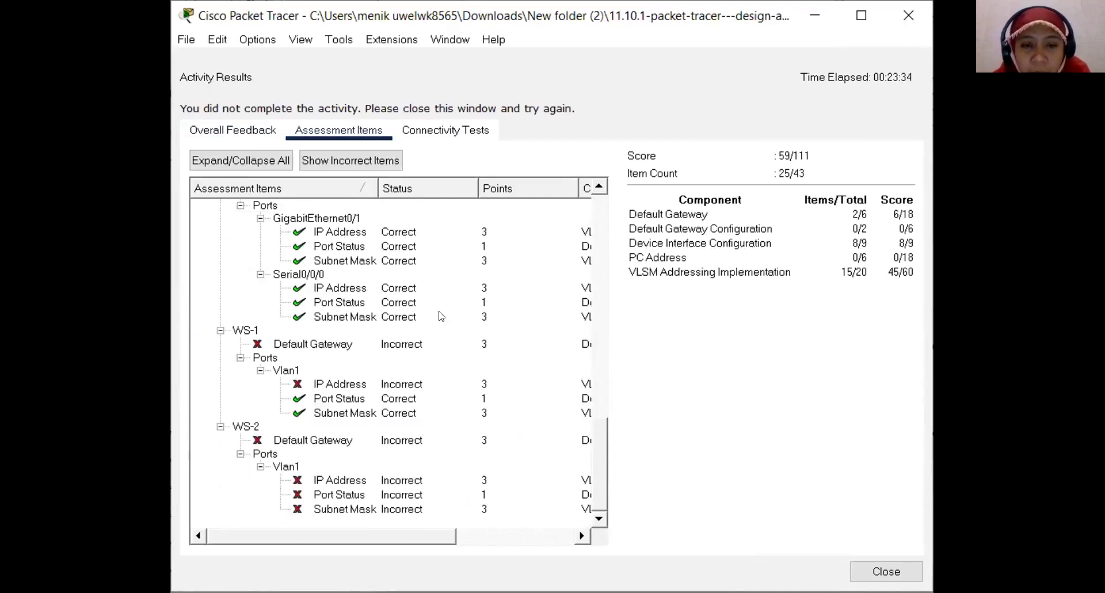
click(832, 21)
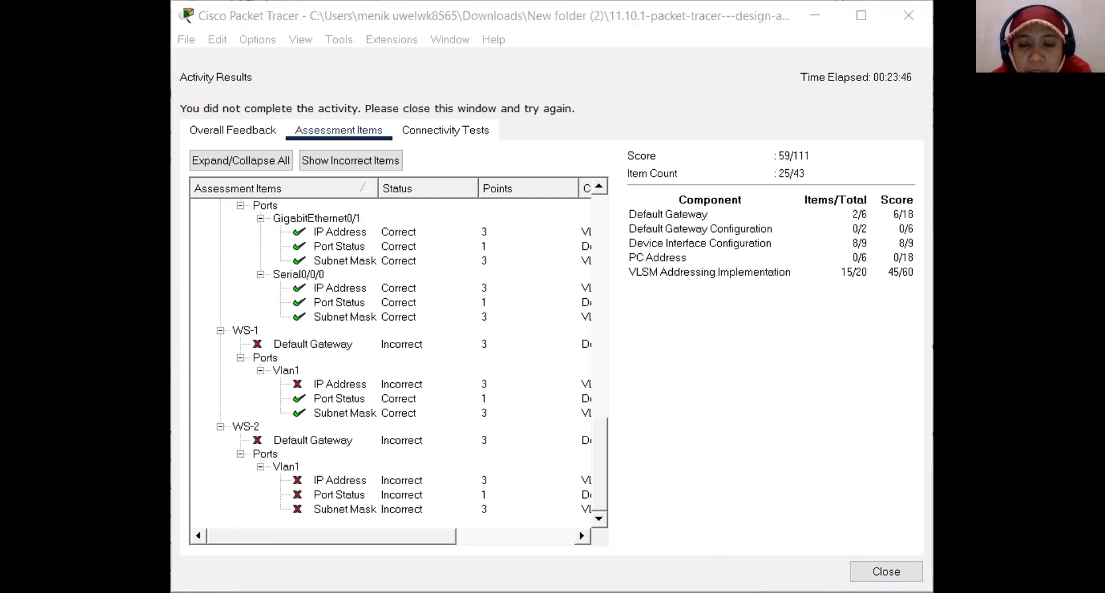
click(887, 572)
Open WS-1's command line and enter global configuration mode with conf t
click(752, 457)
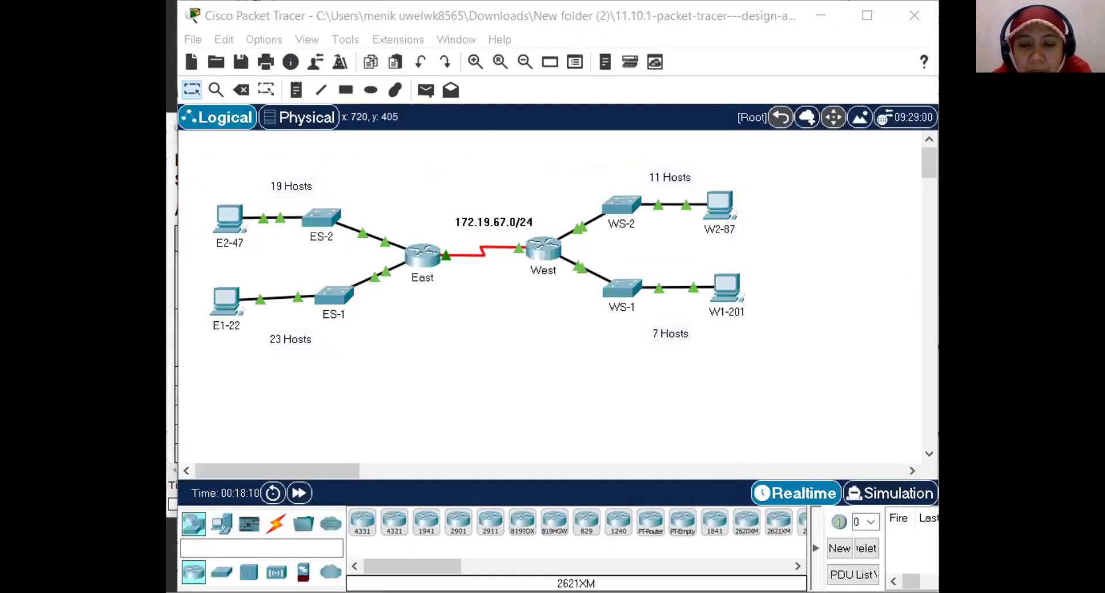
click(623, 282)
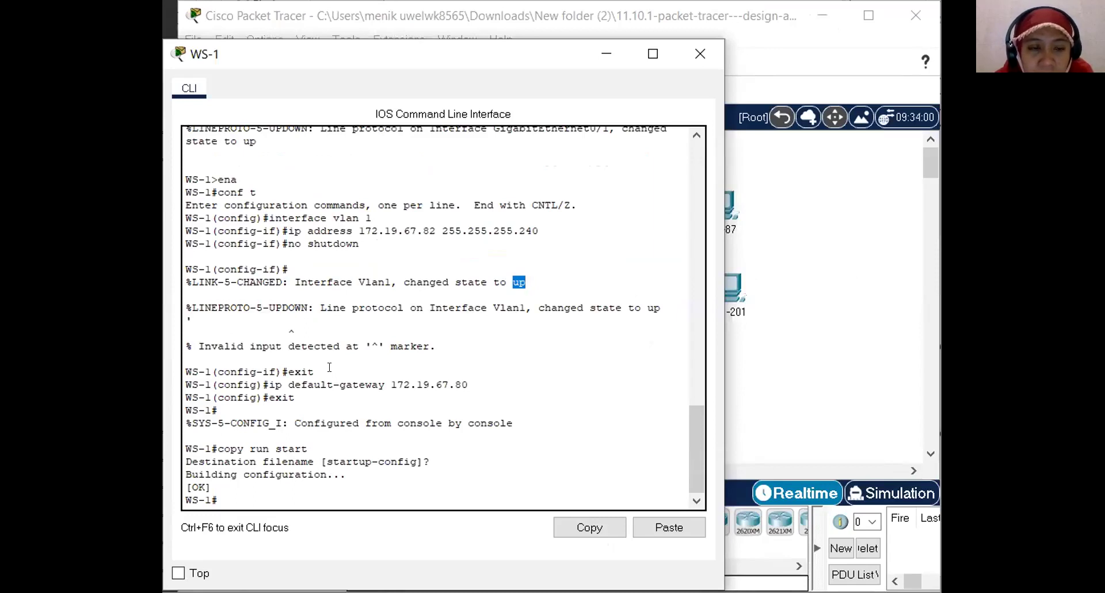
click(265, 486)
key(Up)
key(Up)
key(Up)
key(Down)
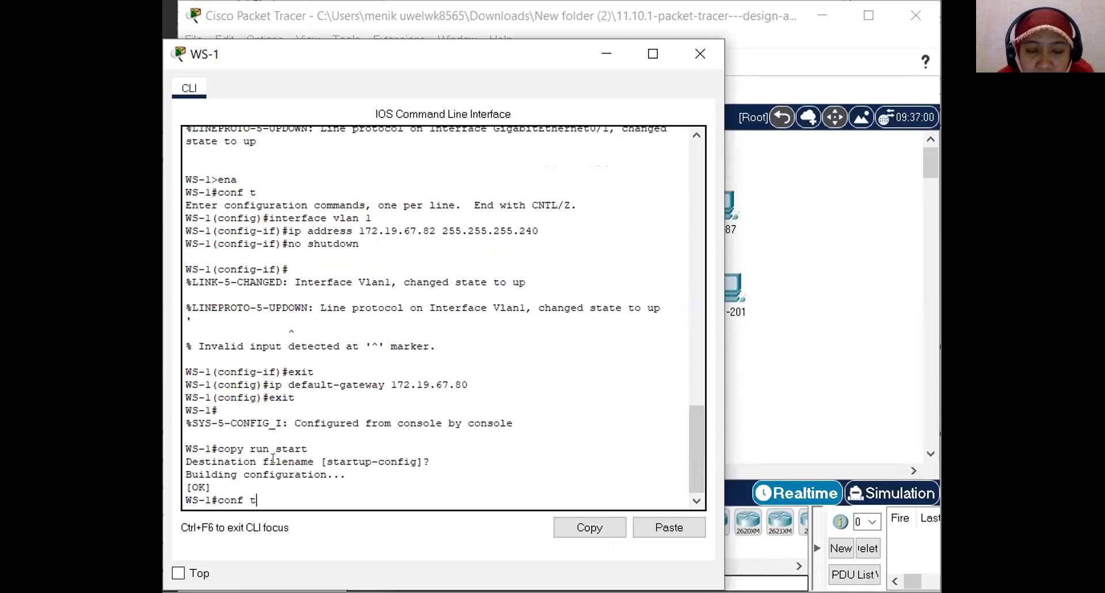
key(Return)
Try to assign IP address 172.19.67.66 with mask 255.255.255.240 from WS-1's global configuration mode
key(Up)
key(Up)
key(Down)
key(Up)
key(Up)
key(Up)
key(Up)
key(Up)
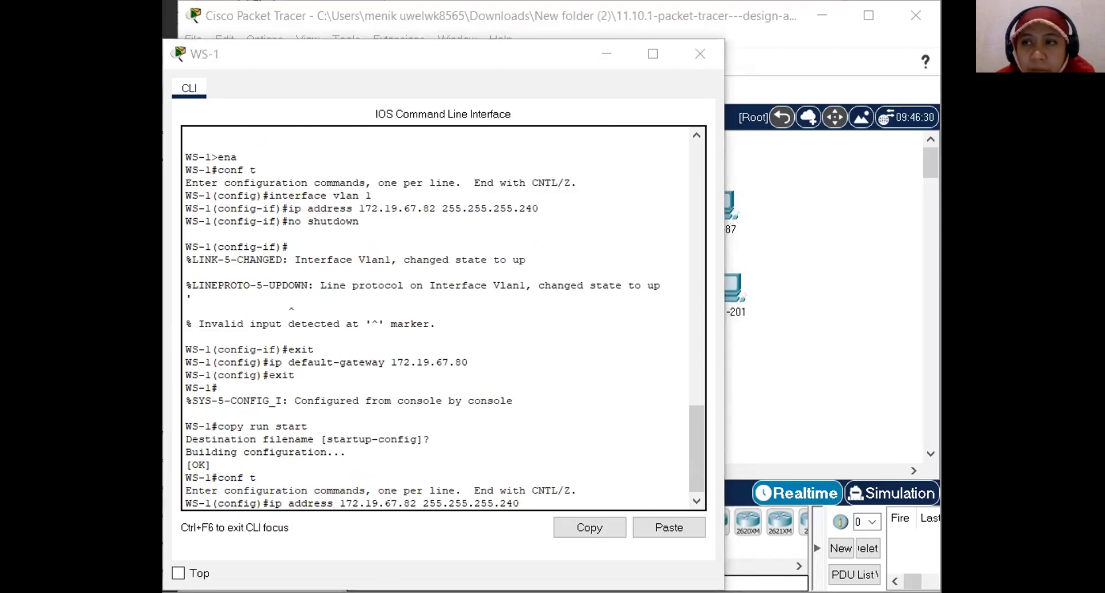
key(alt+Tab)
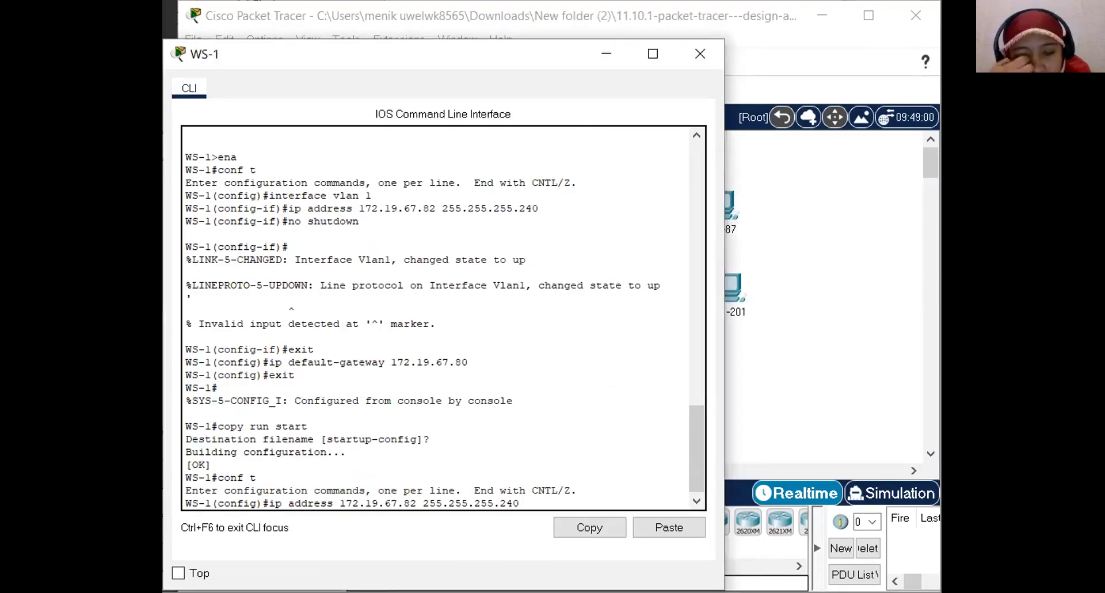
key(Left)
key(Left)
key(Left)
key(Left)
key(Left)
key(Left)
key(Left)
key(Left)
key(Left)
key(Left)
key(Left)
key(Left)
key(Left)
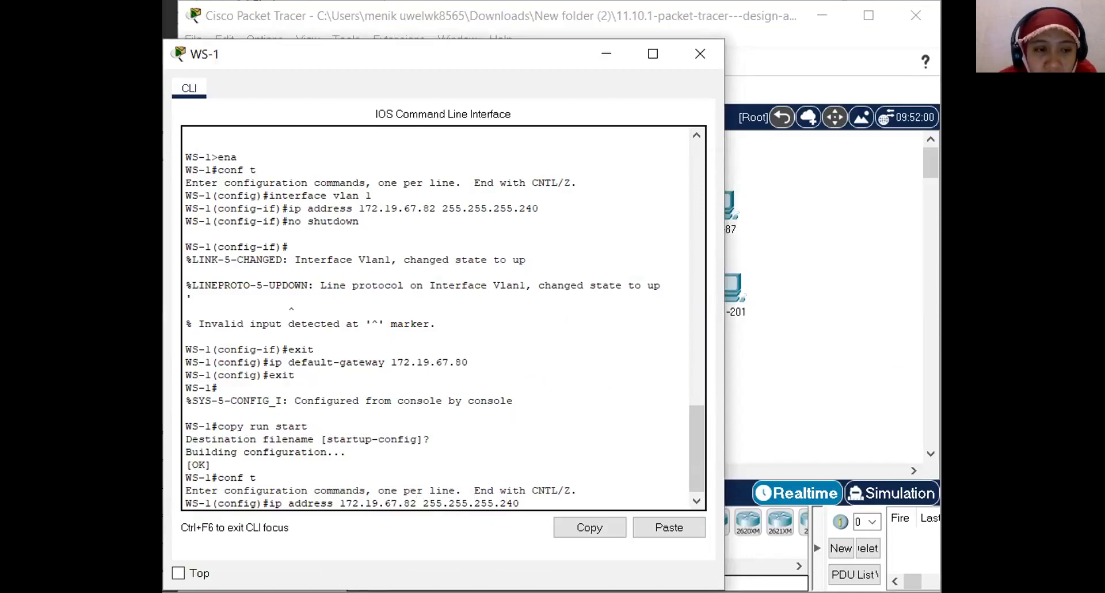
key(BackSpace)
key(BackSpace)
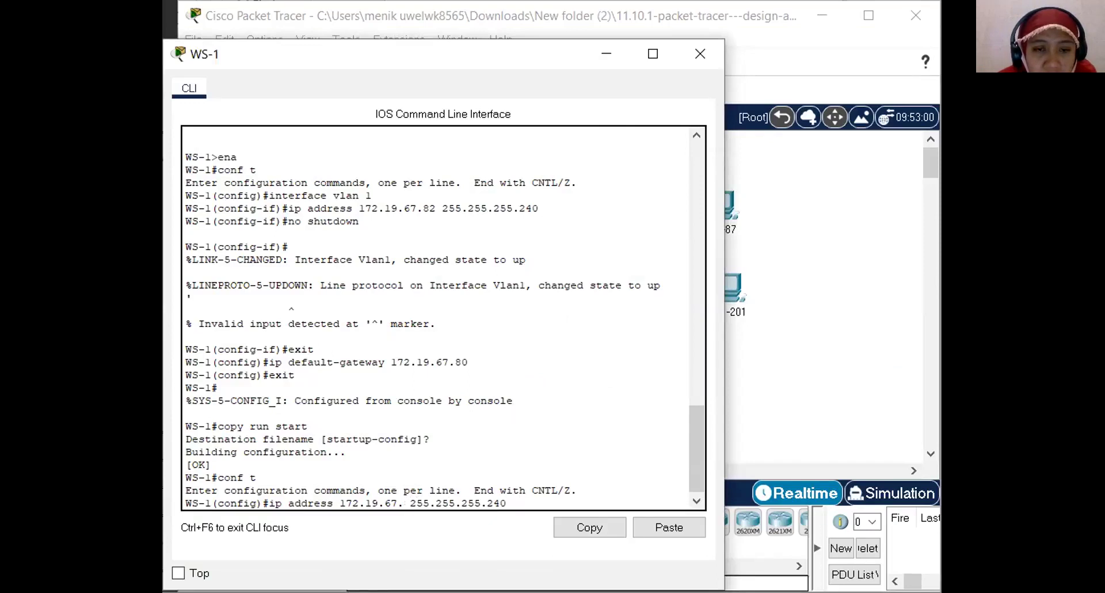
text(66)
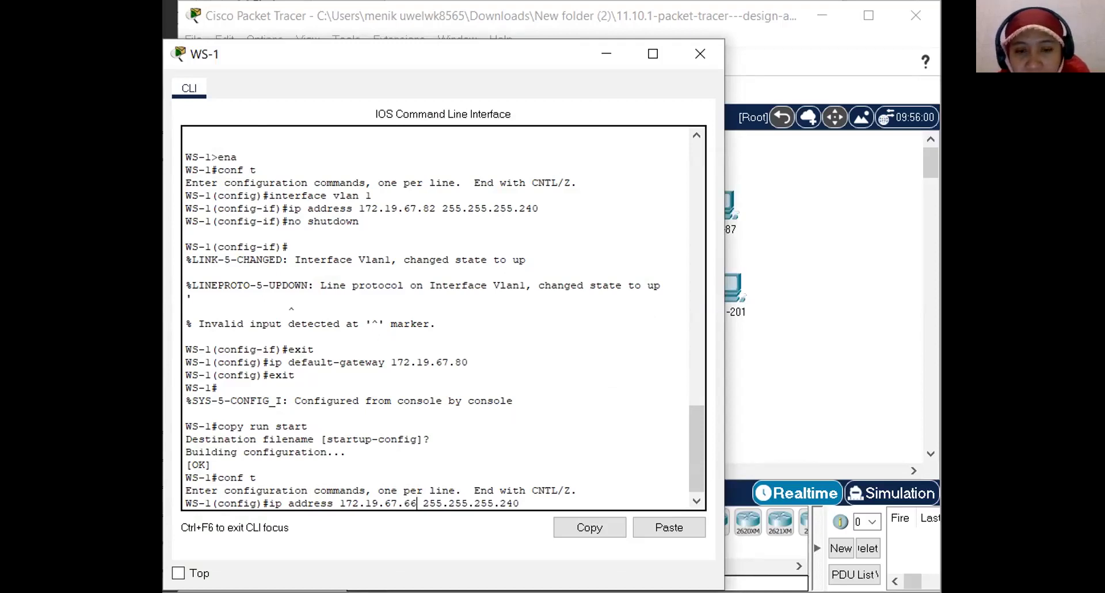
key(Return)
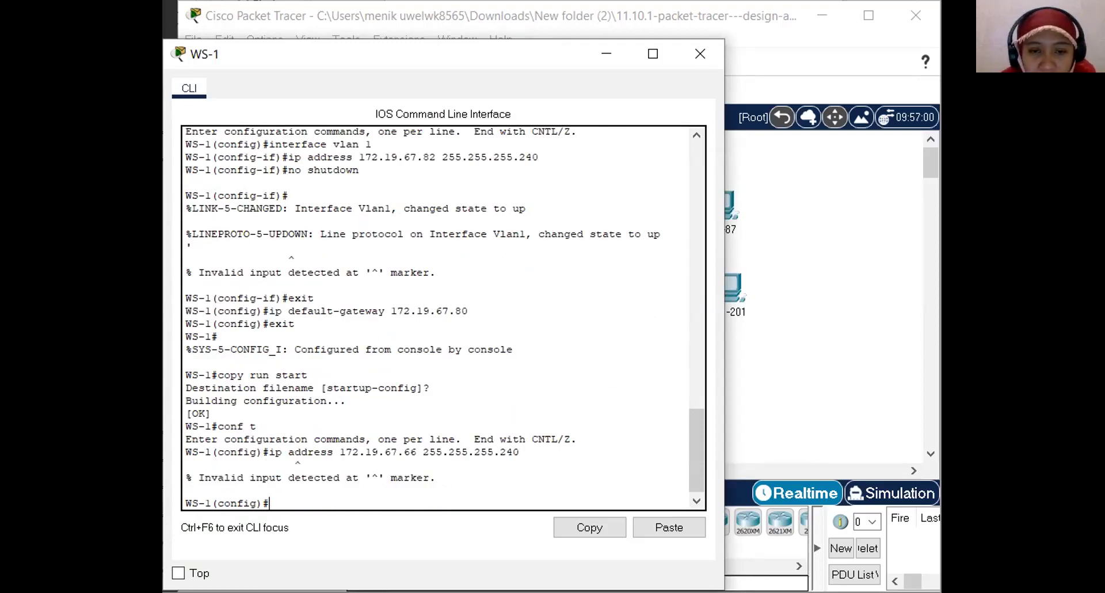
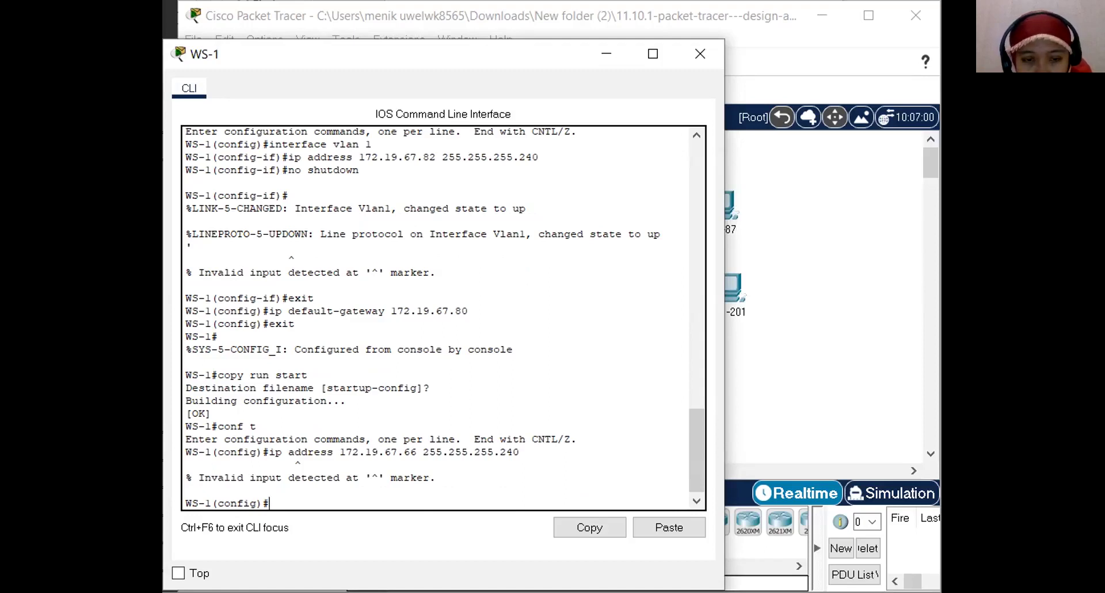
Enter WS-1's interface vlan 1 configuration and set its IP address to 172.19.67.66 with mask 255.255.255.240
key(Up)
key(Up)
key(Up)
key(Up)
key(Up)
key(Up)
key(Up)
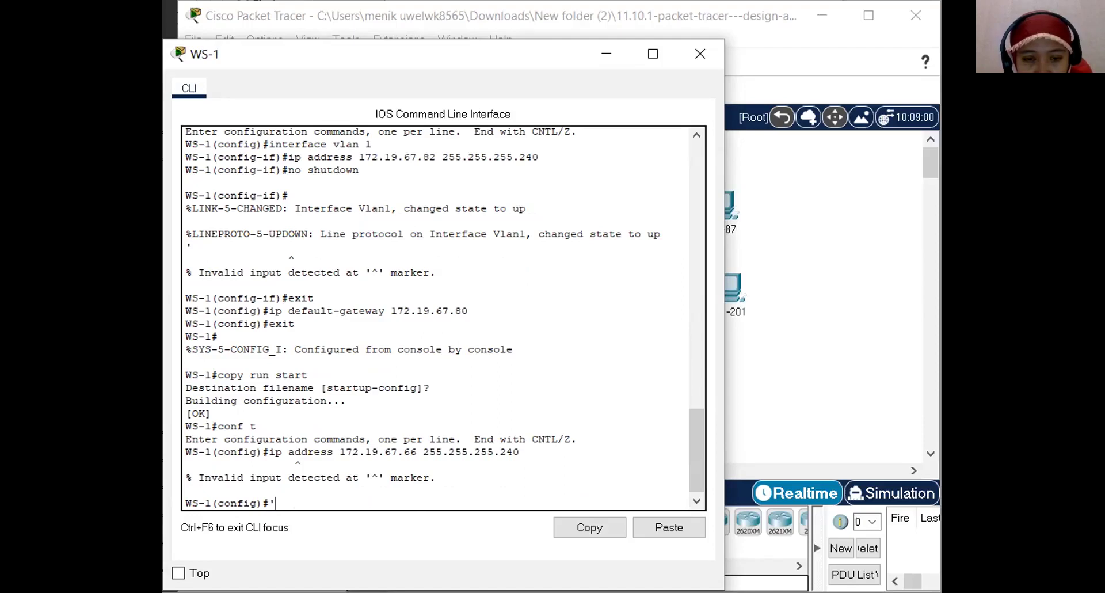
key(Up)
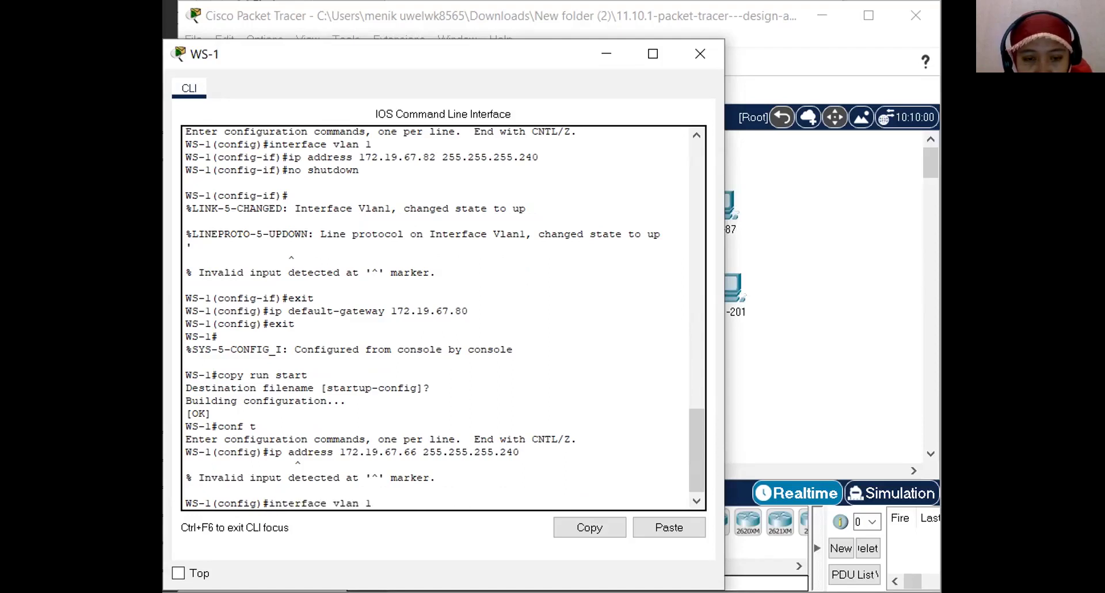
key(Return)
key(Up)
key(Up)
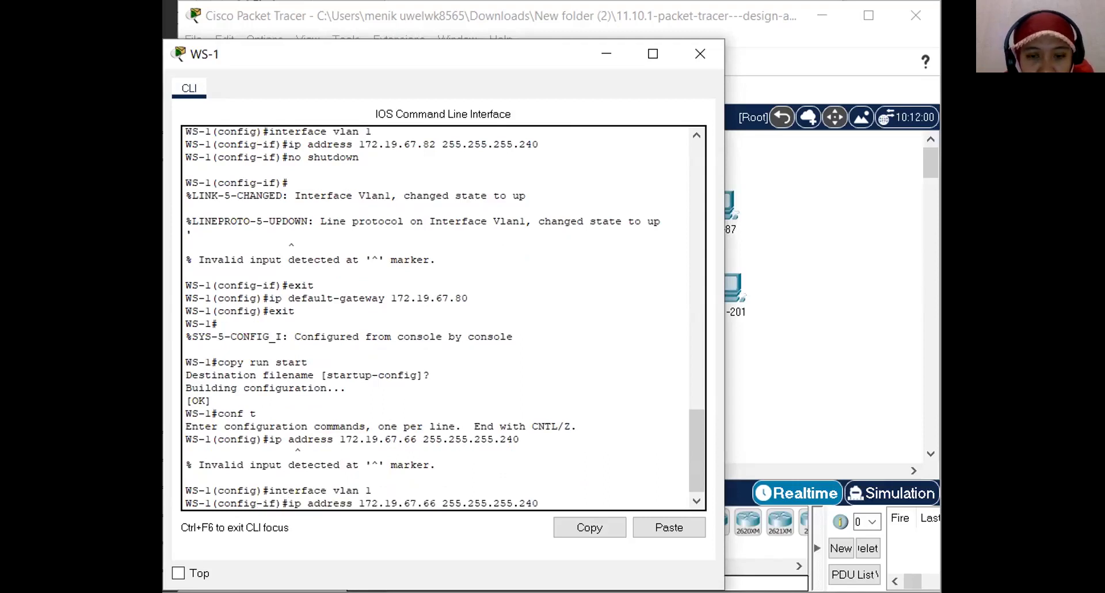
key(Return)
Issue no shutdown on WS-1's VLAN 1 interface
key(Up)
key(Up)
key(Up)
key(Up)
key(Up)
key(Up)
key(Up)
key(Up)
key(Return)
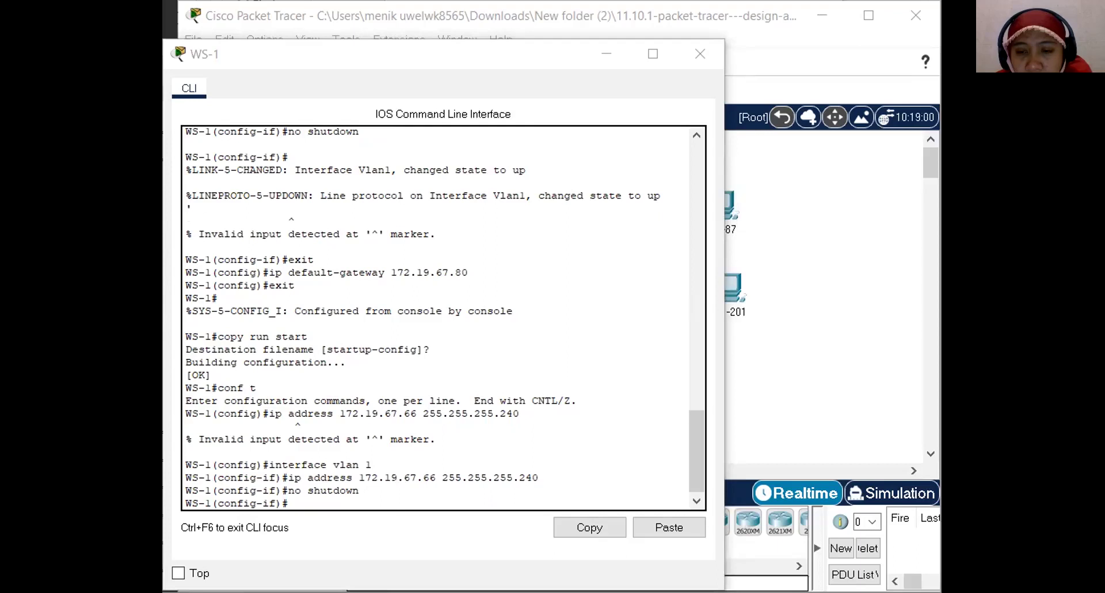
Check the activity results and review the assessment items down to the WS-1 and WS-2 entries
key(alt+Tab)
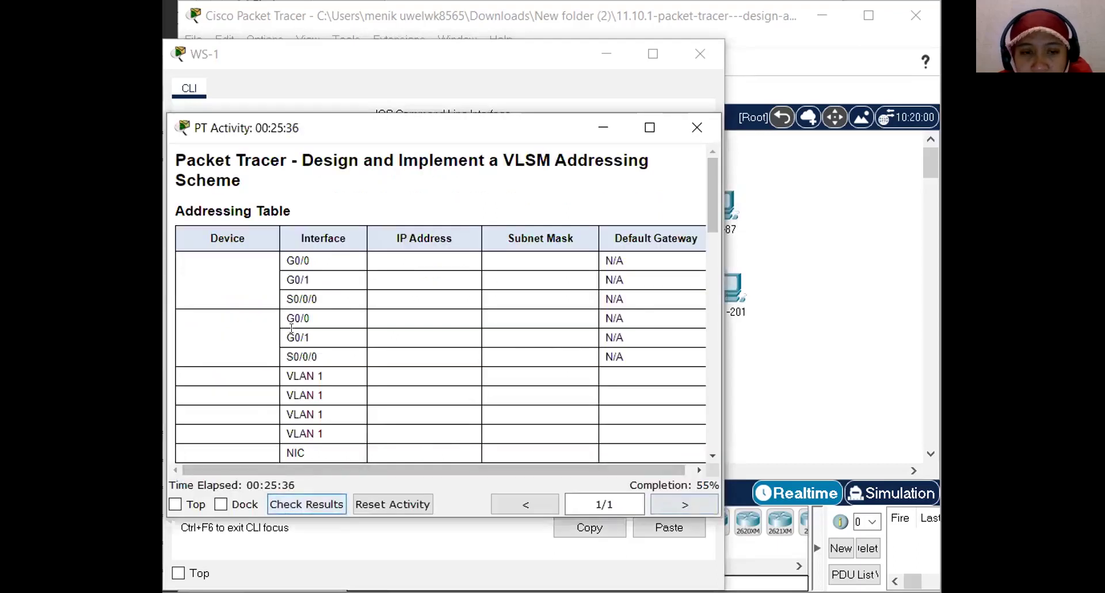
key(alt+Tab)
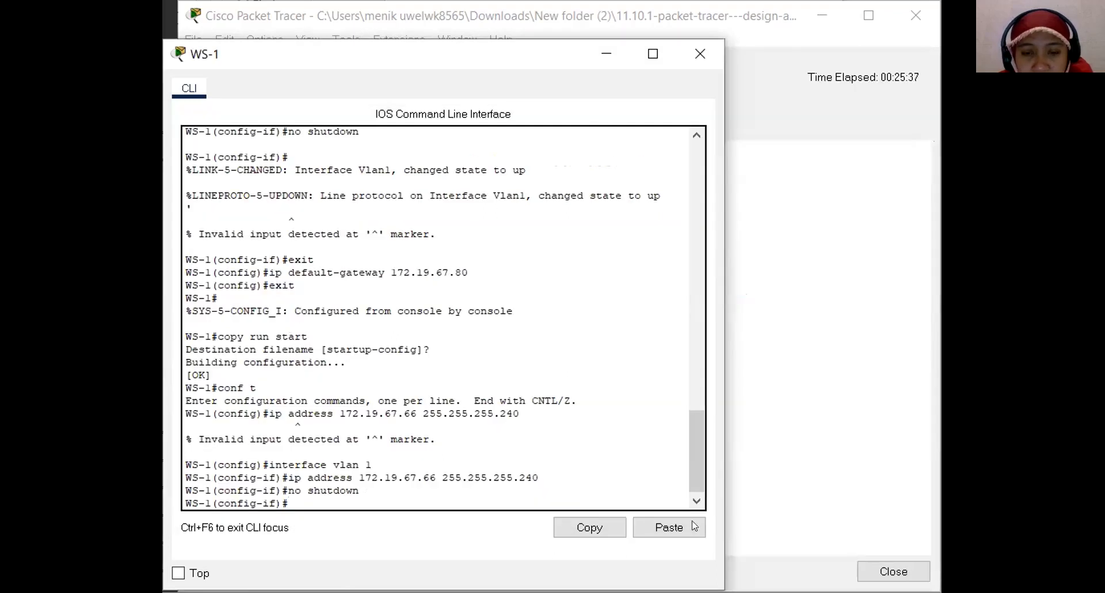
click(605, 51)
click(354, 134)
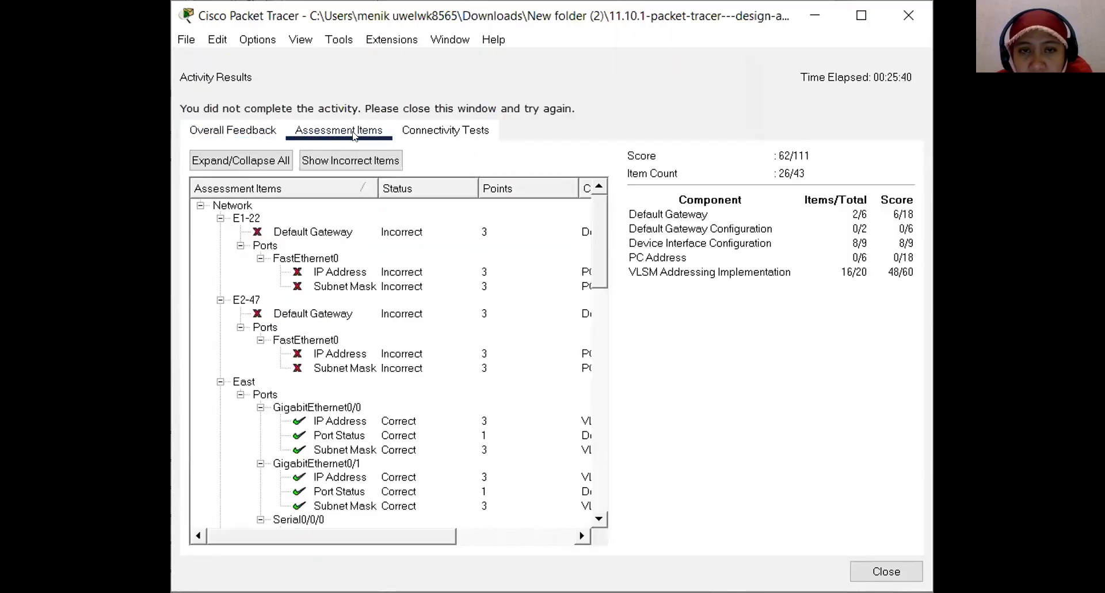
scroll(351, 420, down, 7)
scroll(352, 420, down, 4)
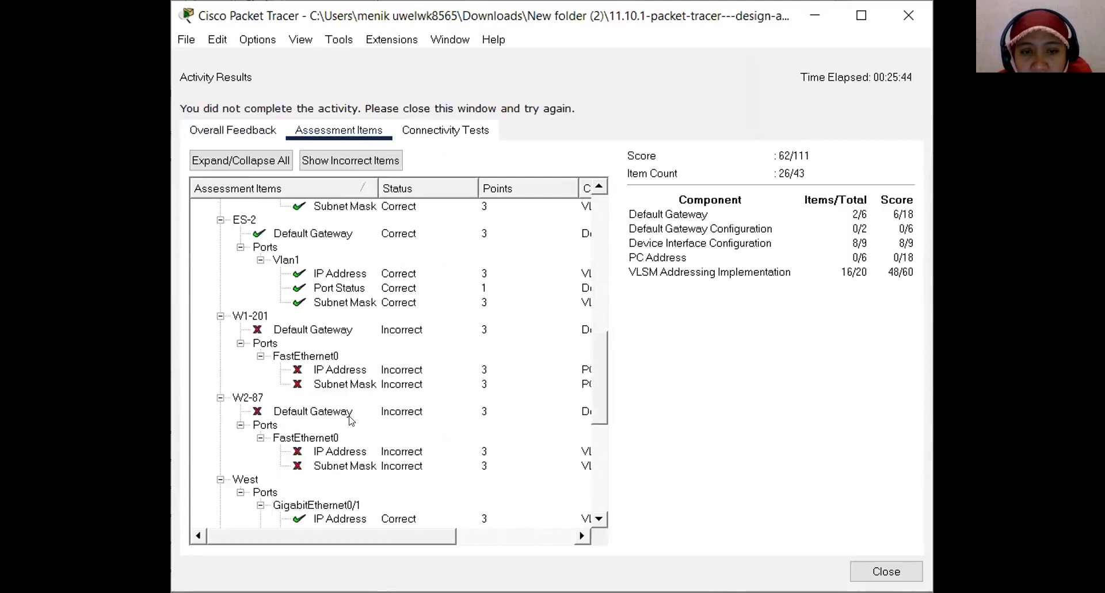
scroll(350, 421, down, 4)
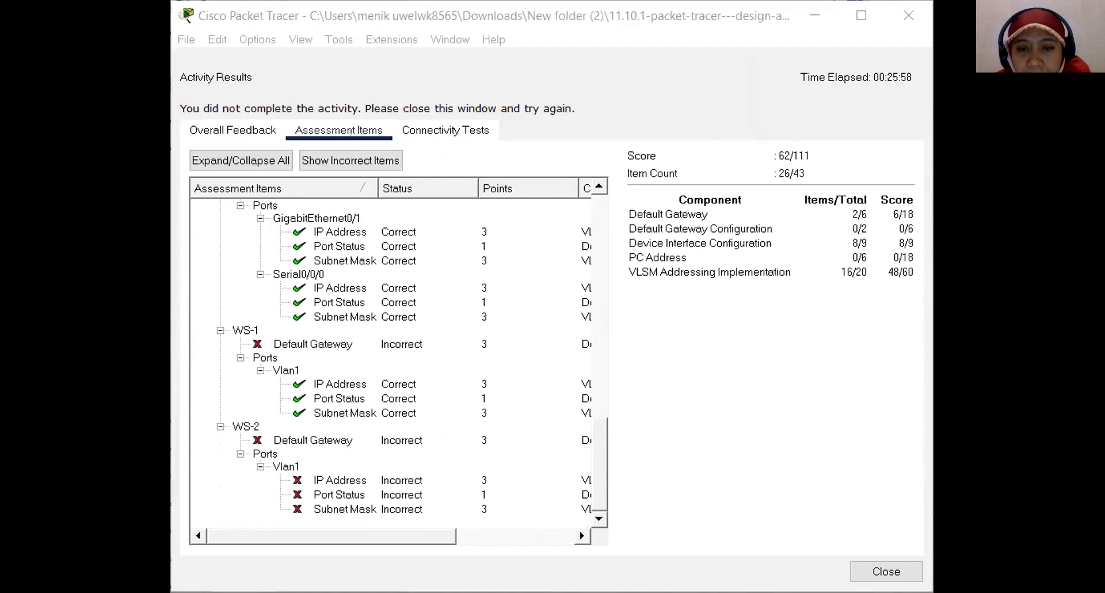
Return to WS-1's command line and exit VLAN 1 interface configuration to global configuration mode
key(alt+Tab)
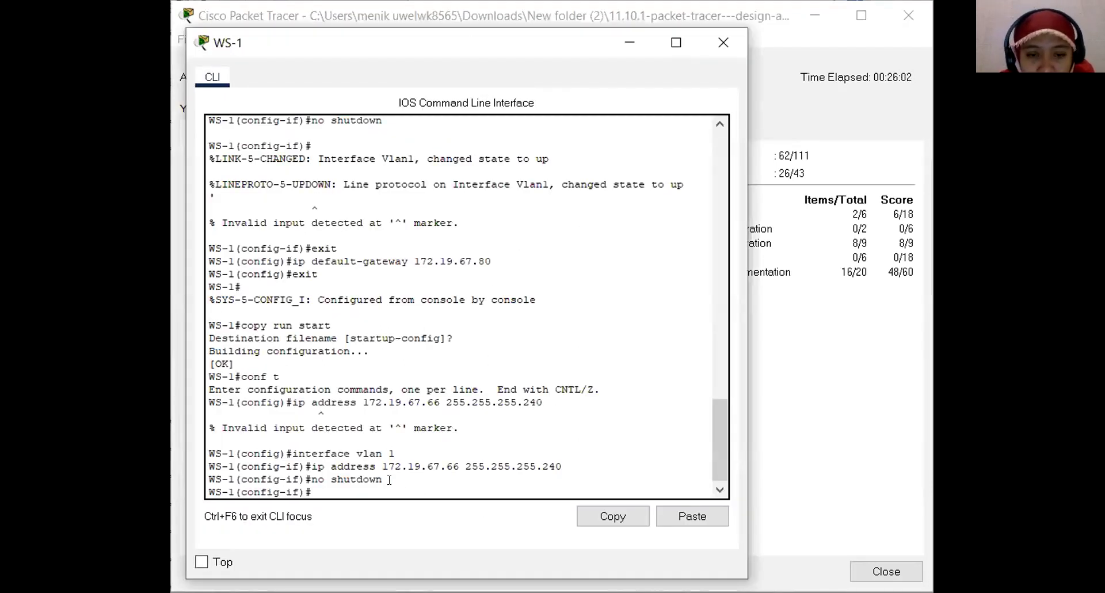
key(Up)
key(Up)
key(Up)
key(Down)
key(Down)
key(Down)
text(exit)
key(Return)
Set WS-1's default gateway to 172.19.67.65 with the ip default-gateway command
key(Up)
key(Up)
key(Up)
key(Up)
key(Up)
key(Up)
key(Up)
key(Down)
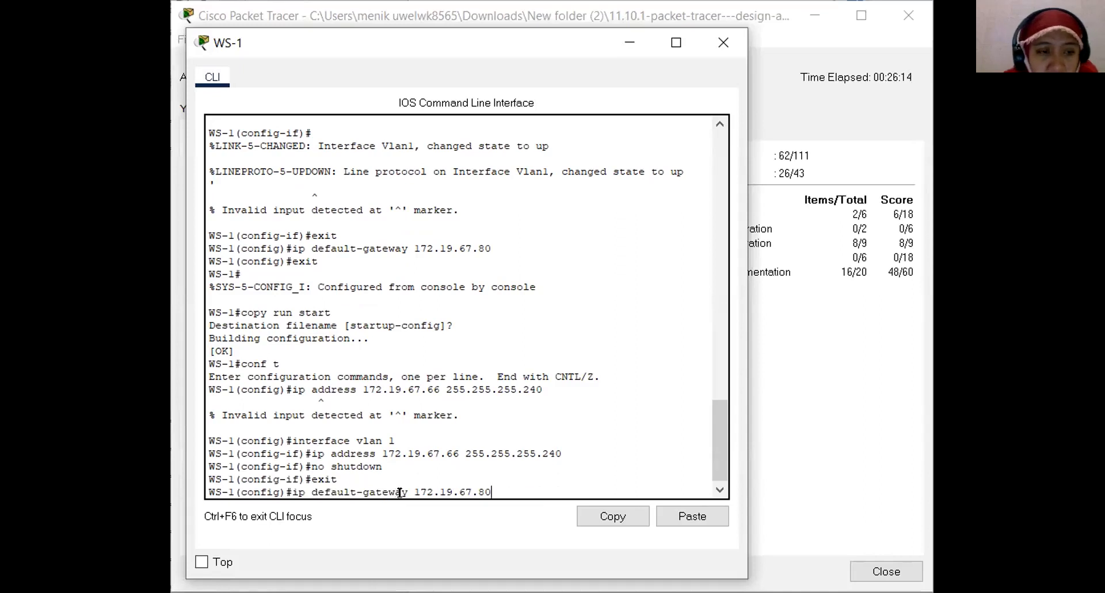
key(BackSpace)
key(BackSpace)
text(65)
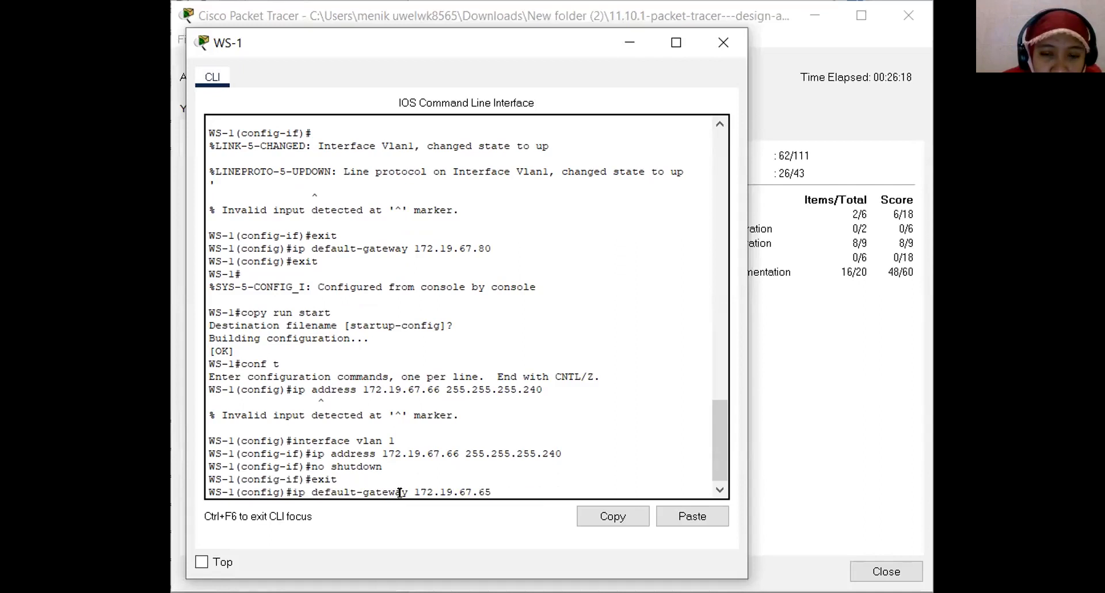
key(Return)
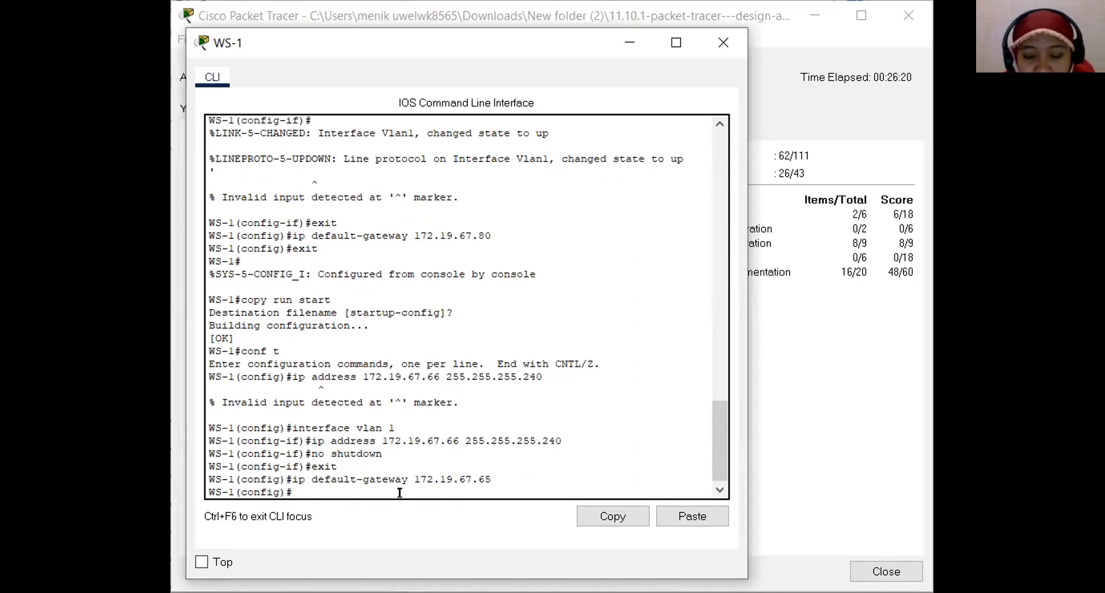
Exit WS-1's global configuration mode to a clean privileged EXEC prompt
key(Up)
key(Up)
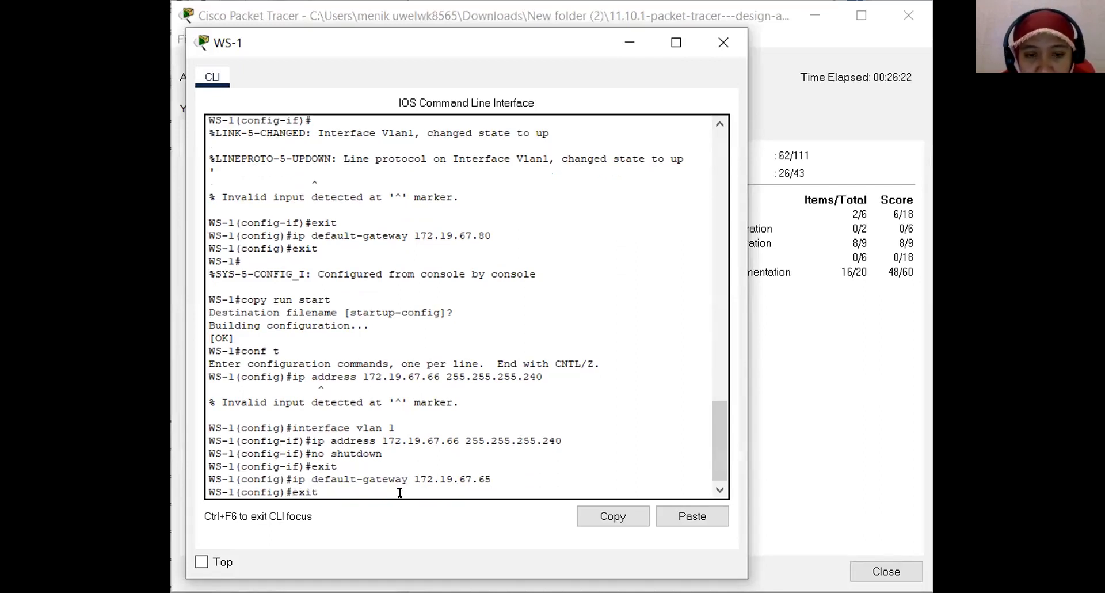
key(Return)
key(Up)
key(BackSpace)
key(BackSpace)
key(BackSpace)
key(BackSpace)
key(BackSpace)
key(BackSpace)
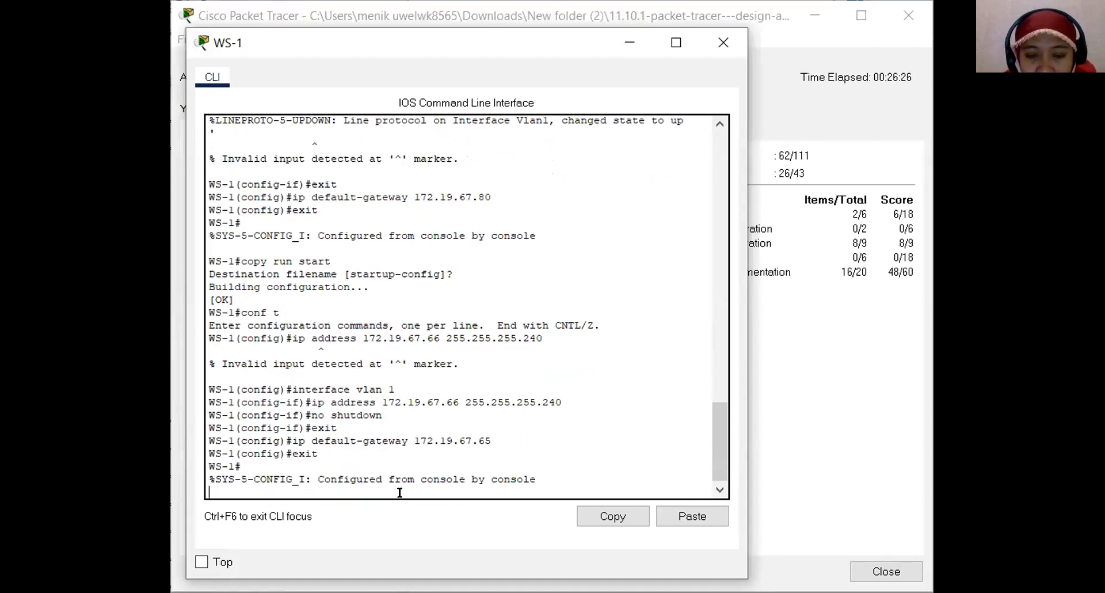
key(Return)
Save WS-1's running configuration with copy run start, accepting the default destination filename
key(Up)
key(Up)
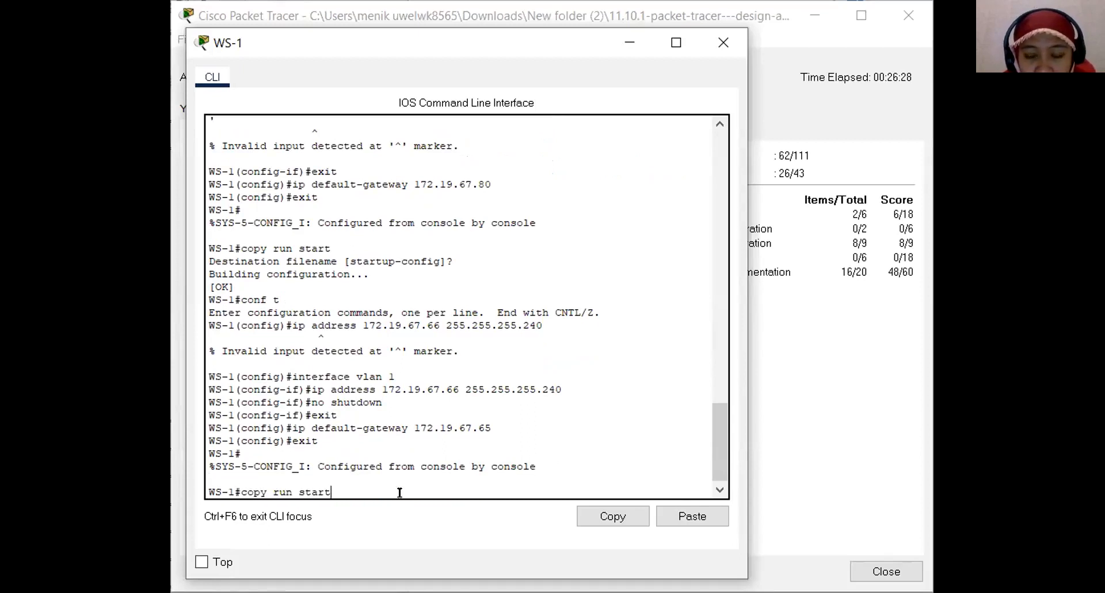
key(Return)
key(Return)
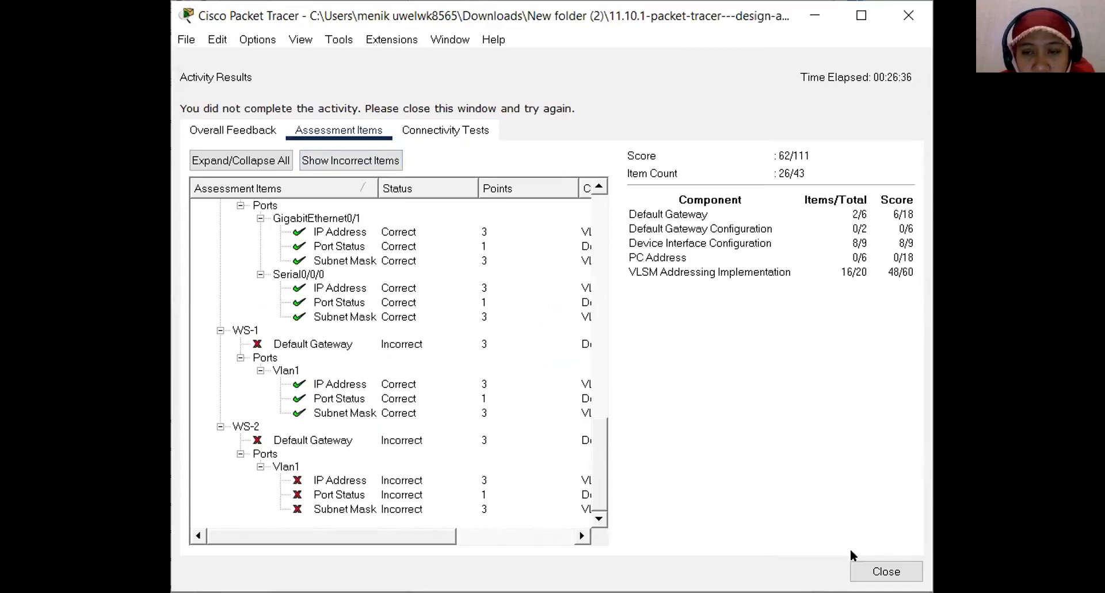
Close the old activity results, run the check again and review the assessment items for WS-1 and WS-2
click(860, 569)
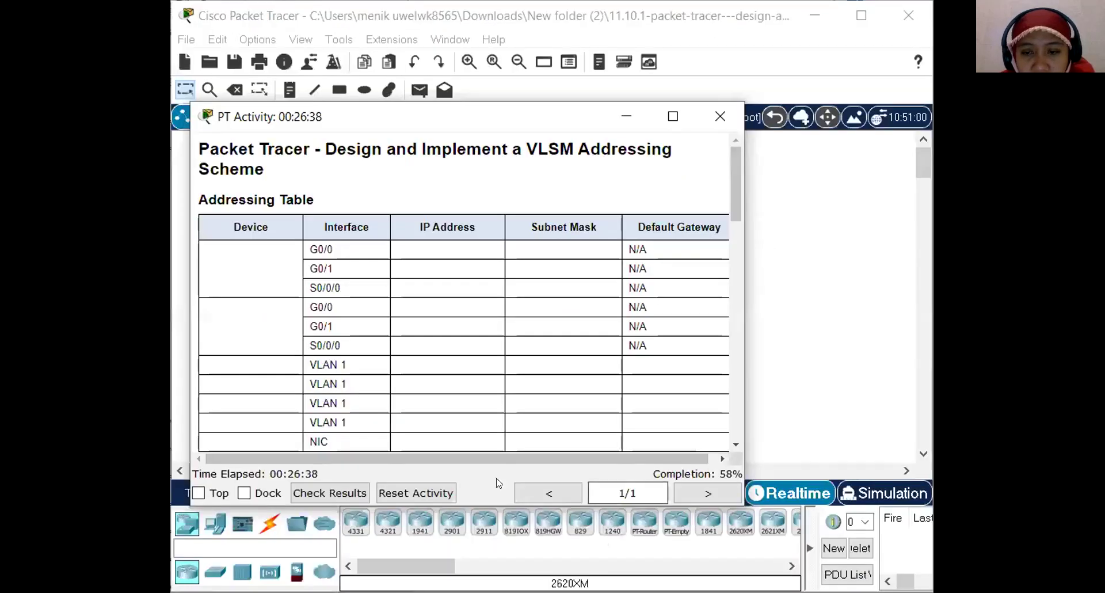
click(339, 491)
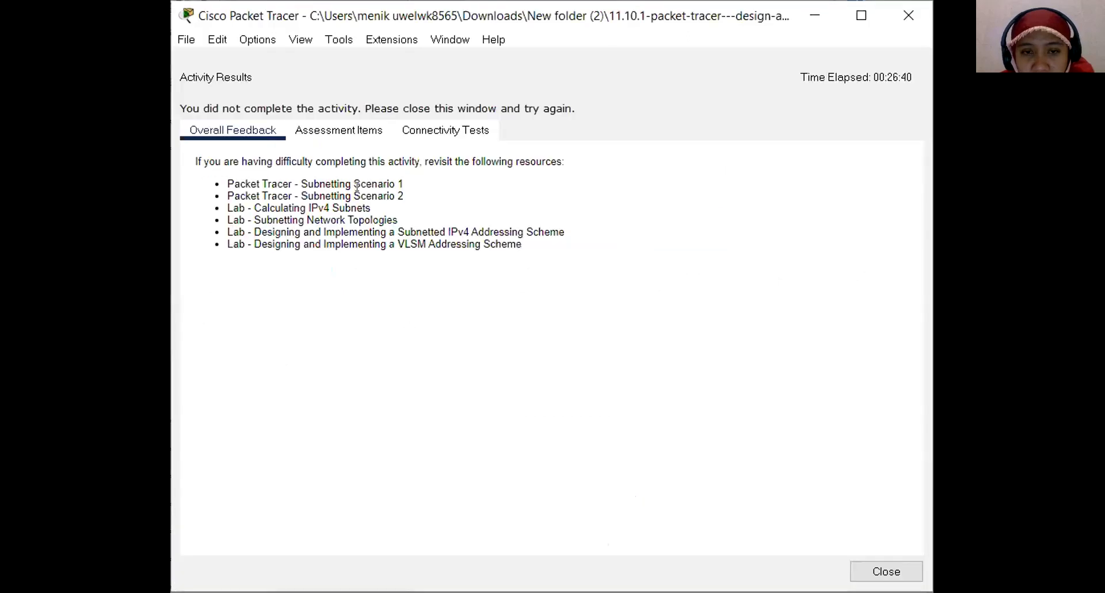
click(338, 130)
scroll(436, 288, down, 12)
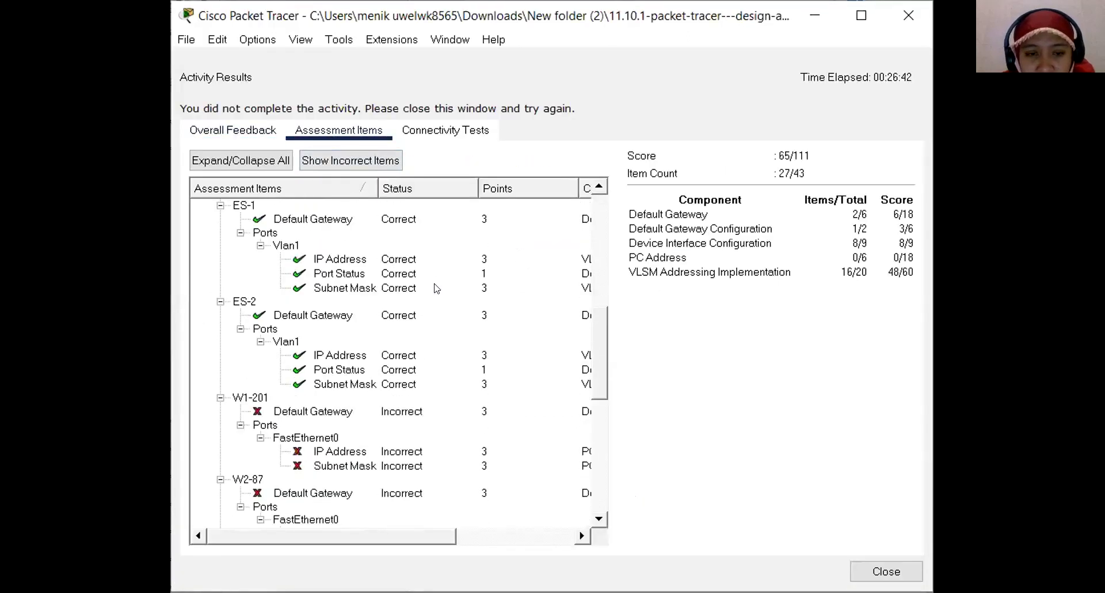
scroll(436, 288, down, 6)
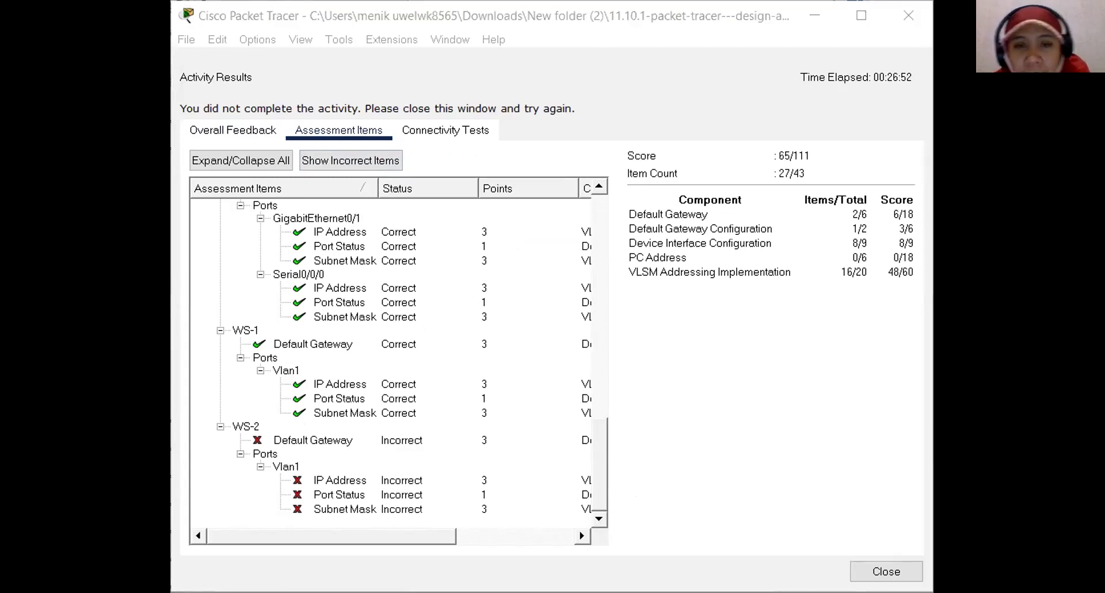
Switch to the PowerPoint presentation, maximize it to view the addressing tables on slide 5, and show slide 4 with the requirements
key(alt+Tab)
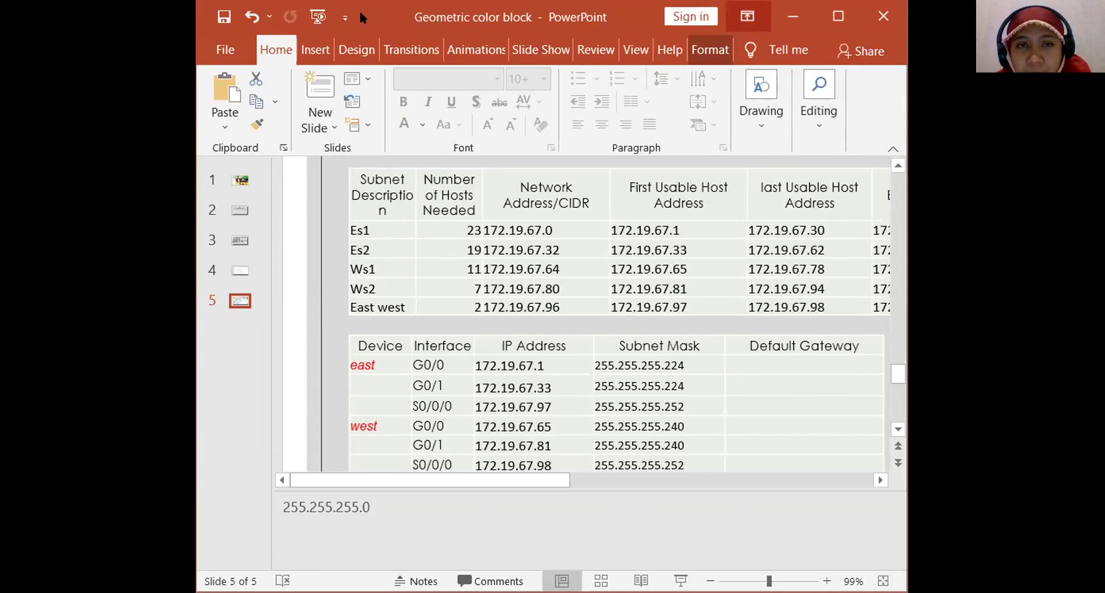
click(838, 14)
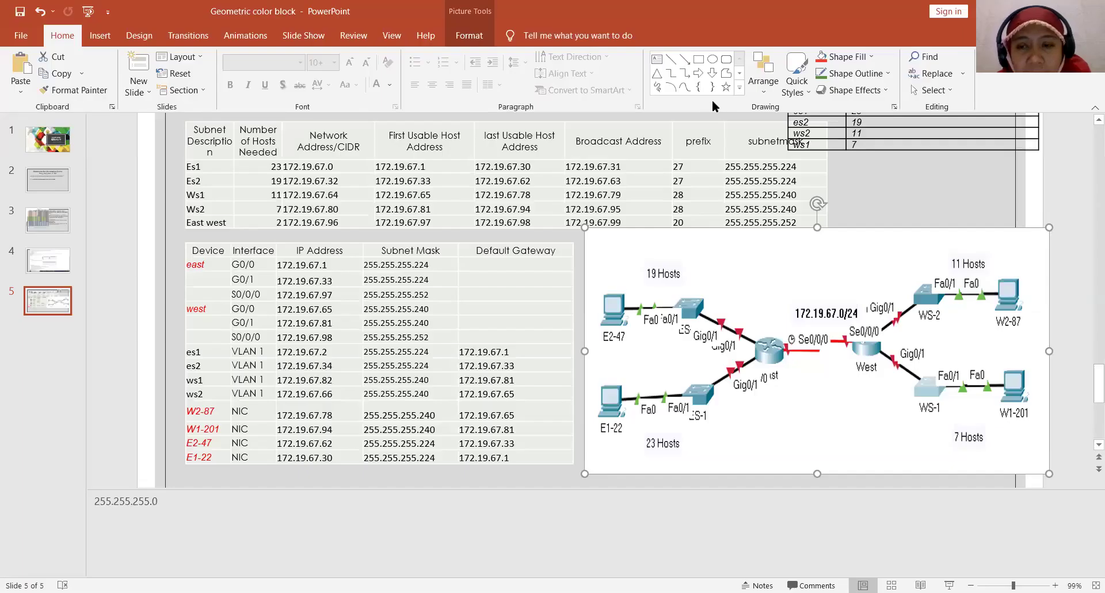
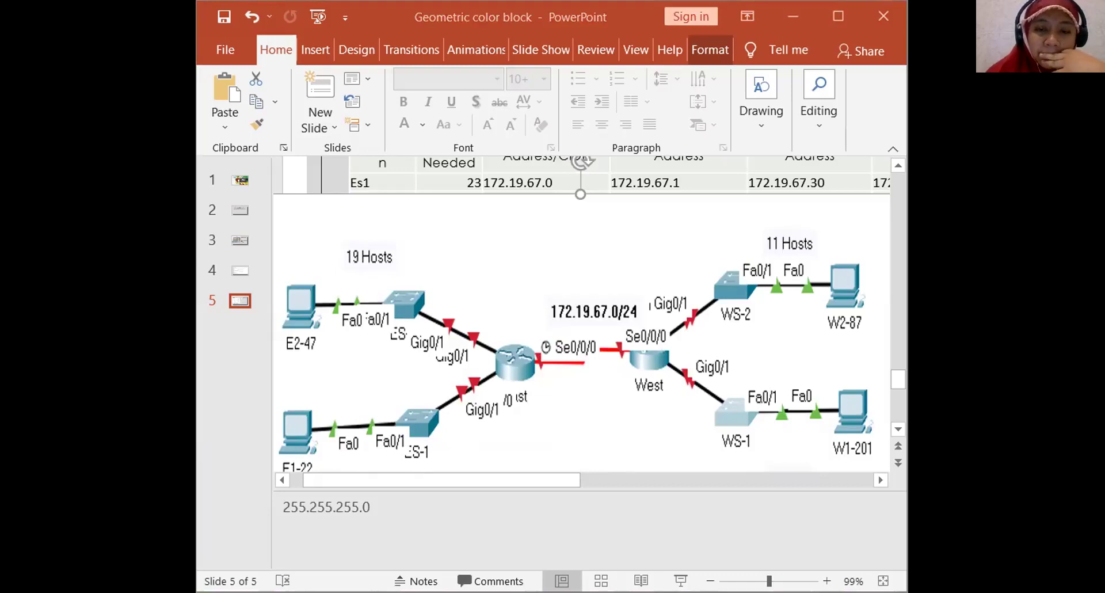
click(240, 270)
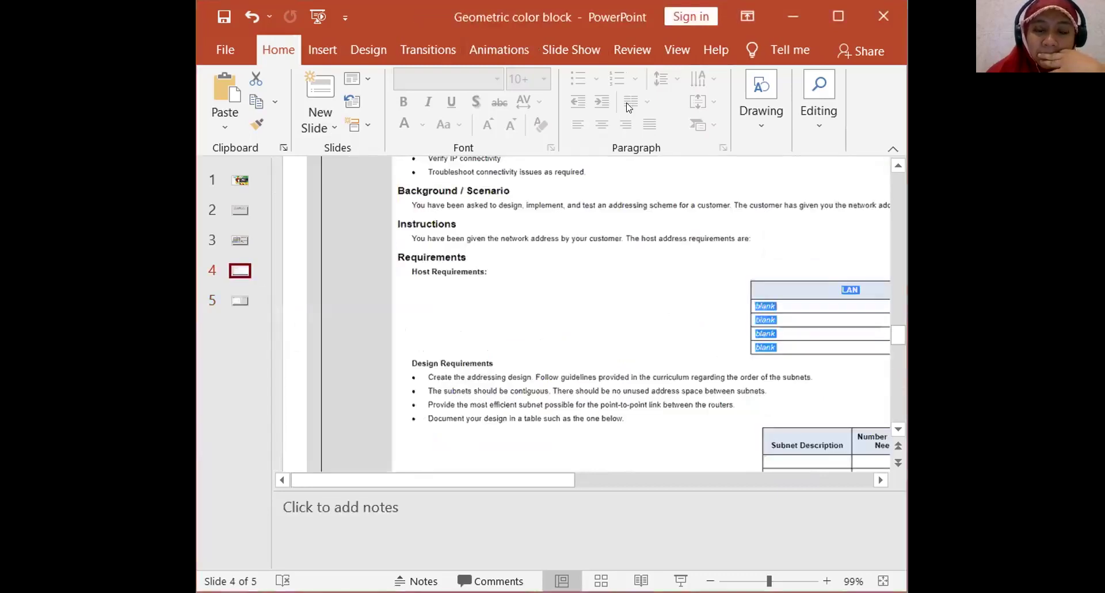
Show slide 5, move the topology picture off the tables, and view the device addressing table down to the PC rows
key(Down)
drag(638, 262, 588, 317)
scroll(612, 345, up, 3)
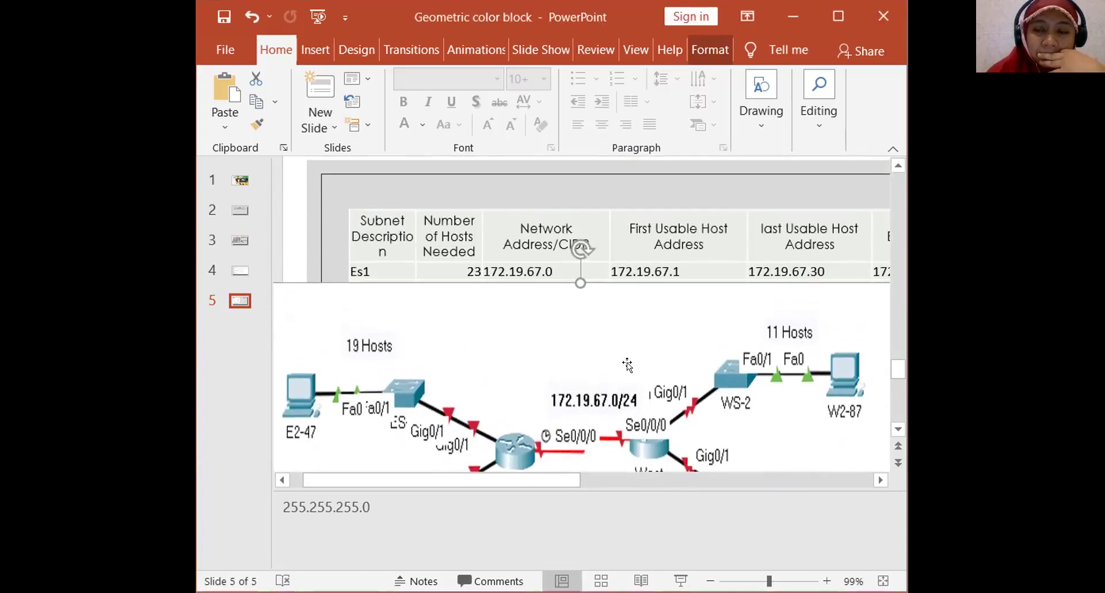
click(827, 18)
drag(449, 320, 984, 380)
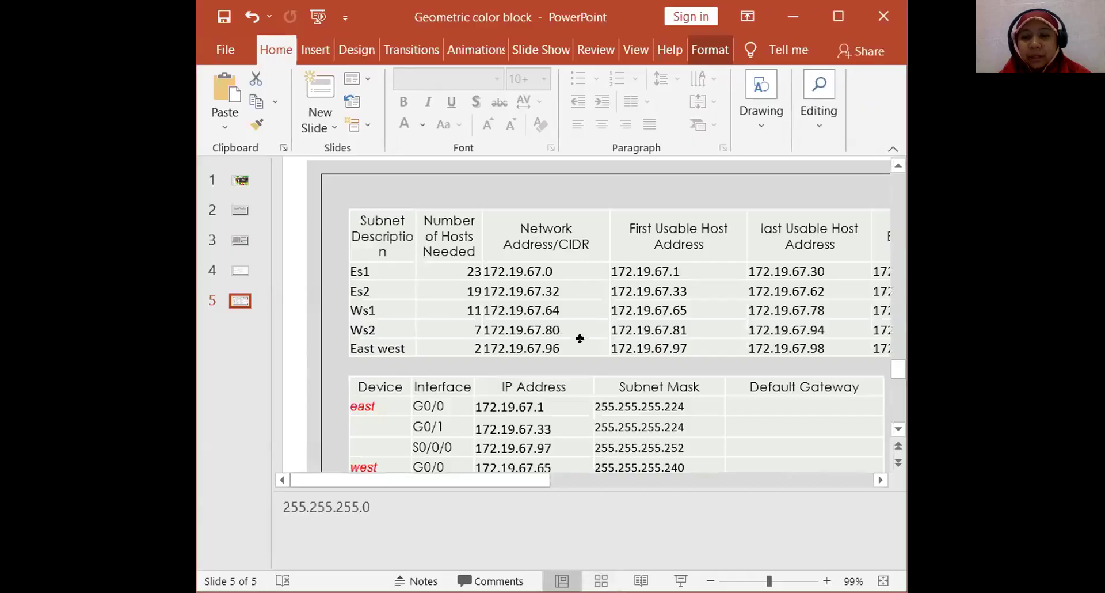
scroll(602, 345, down, 2)
scroll(601, 345, down, 5)
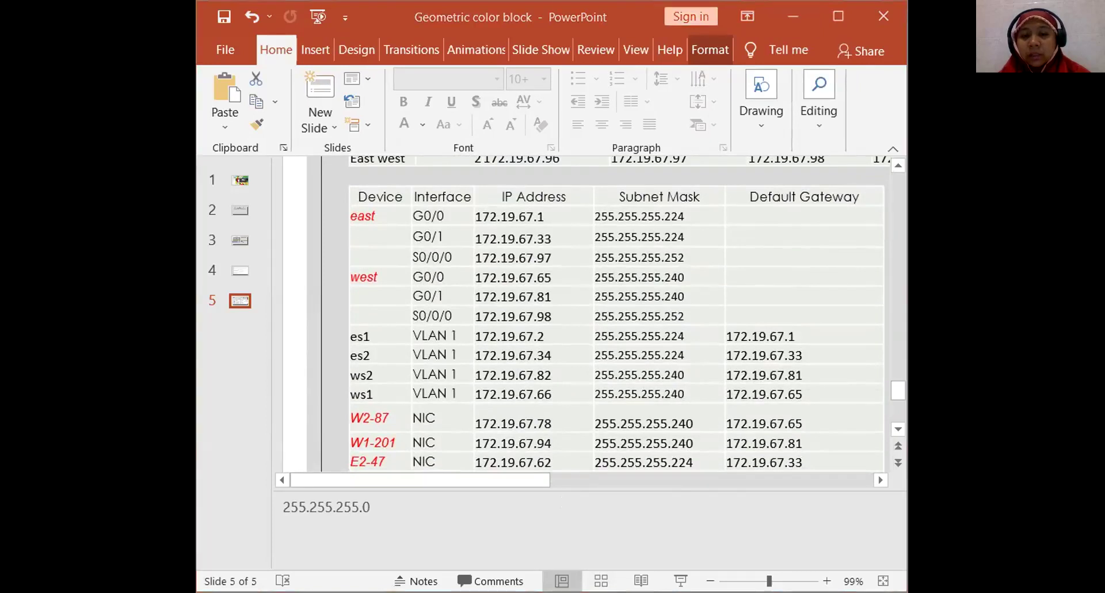
Switch back to Packet Tracer and close the WS-2 window and the old activity results
key(alt+Tab)
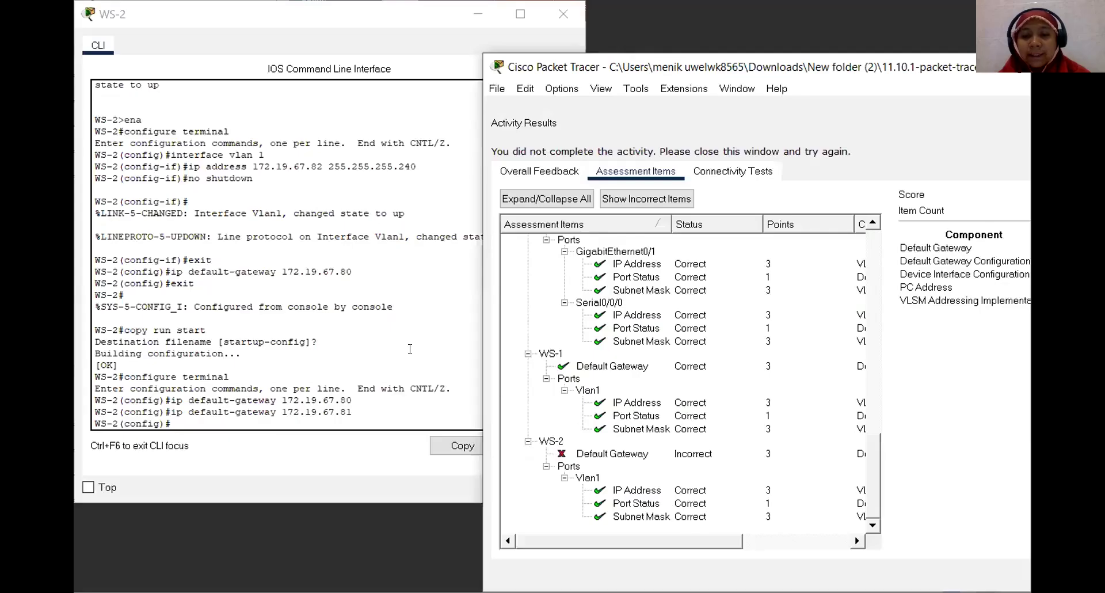
click(371, 410)
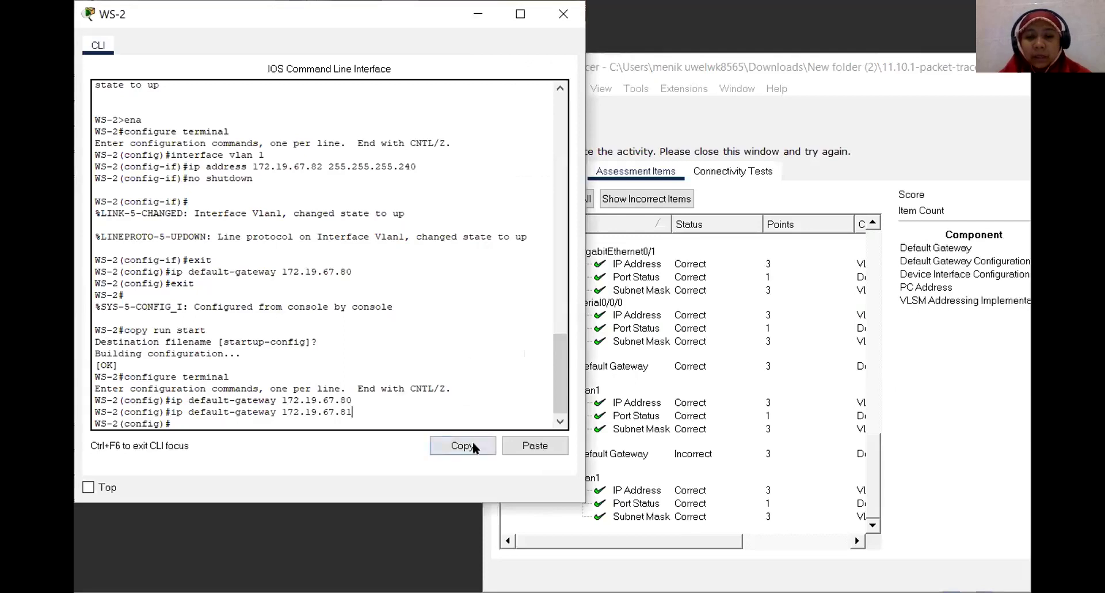
click(563, 13)
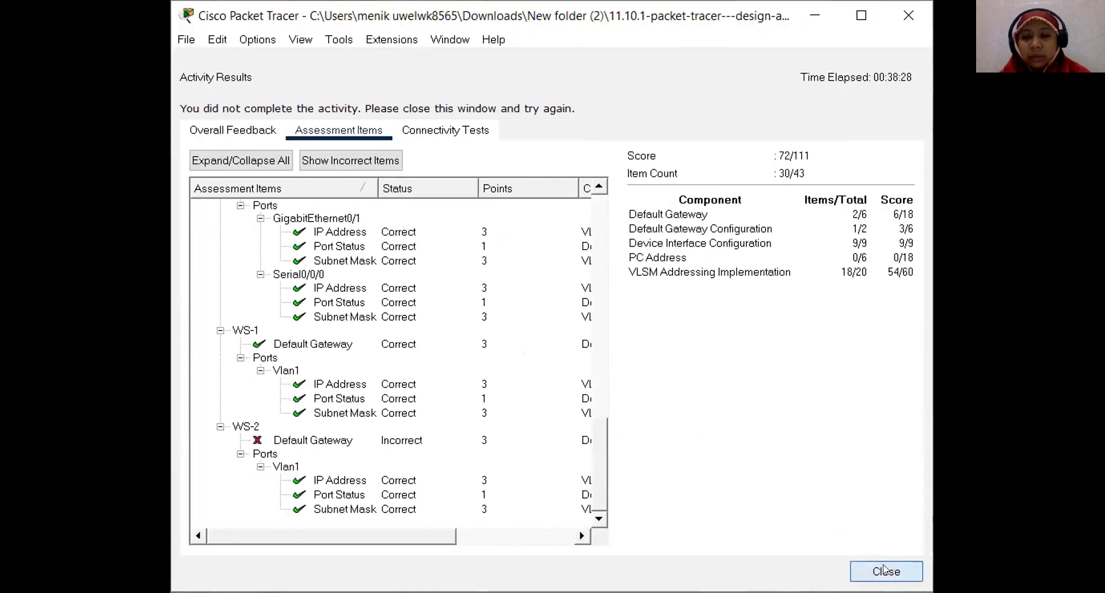
click(884, 570)
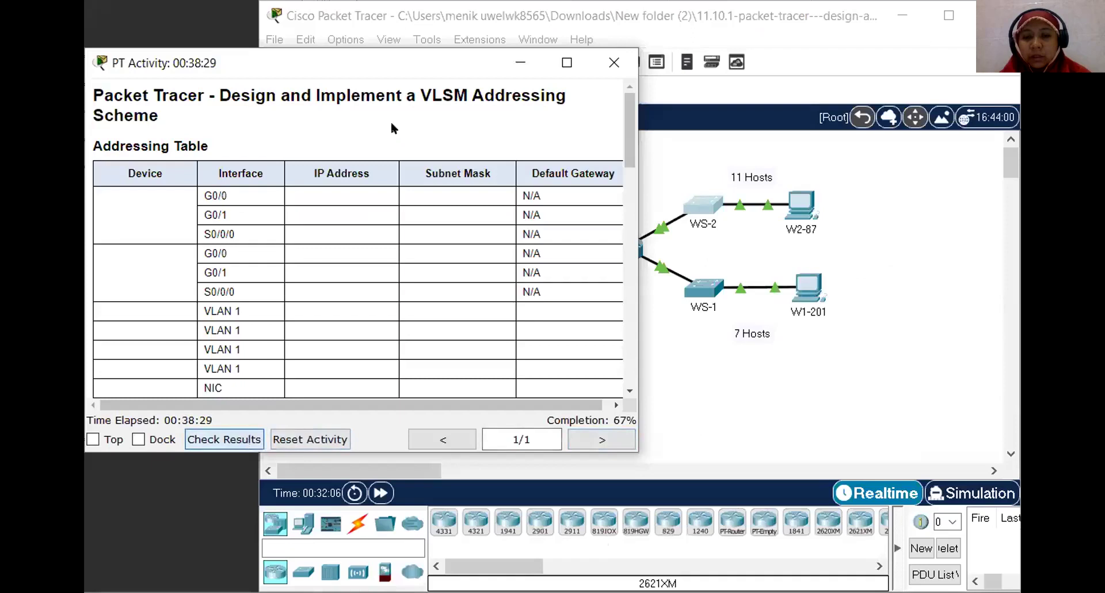
Run the activity check again, review the assessment items for the switches and PCs, and close the results
key(Return)
click(331, 130)
scroll(346, 302, down, 7)
scroll(367, 368, down, 10)
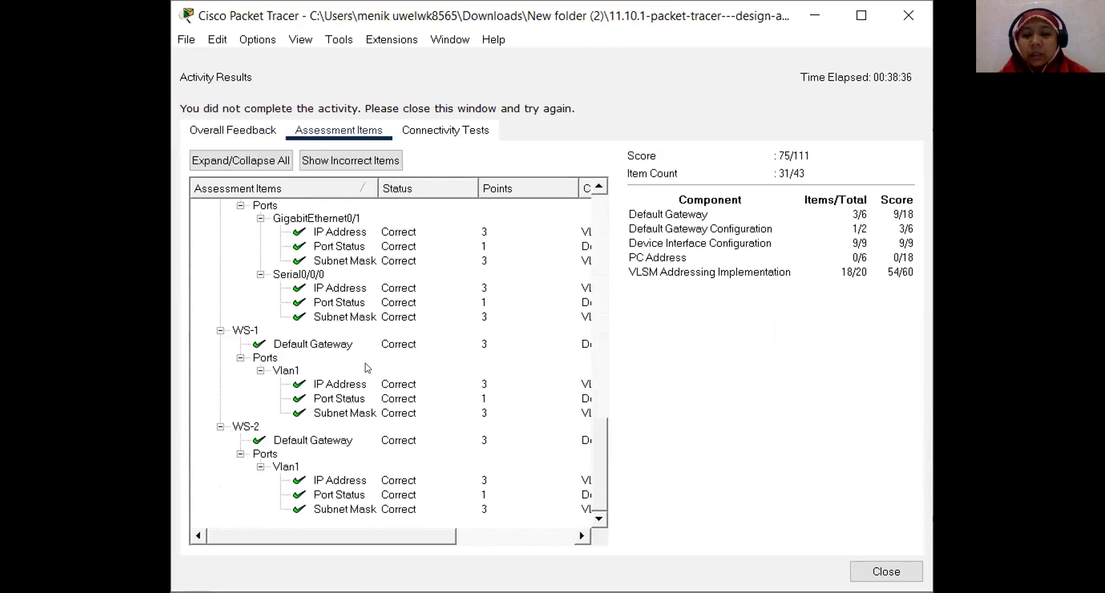
scroll(367, 368, up, 7)
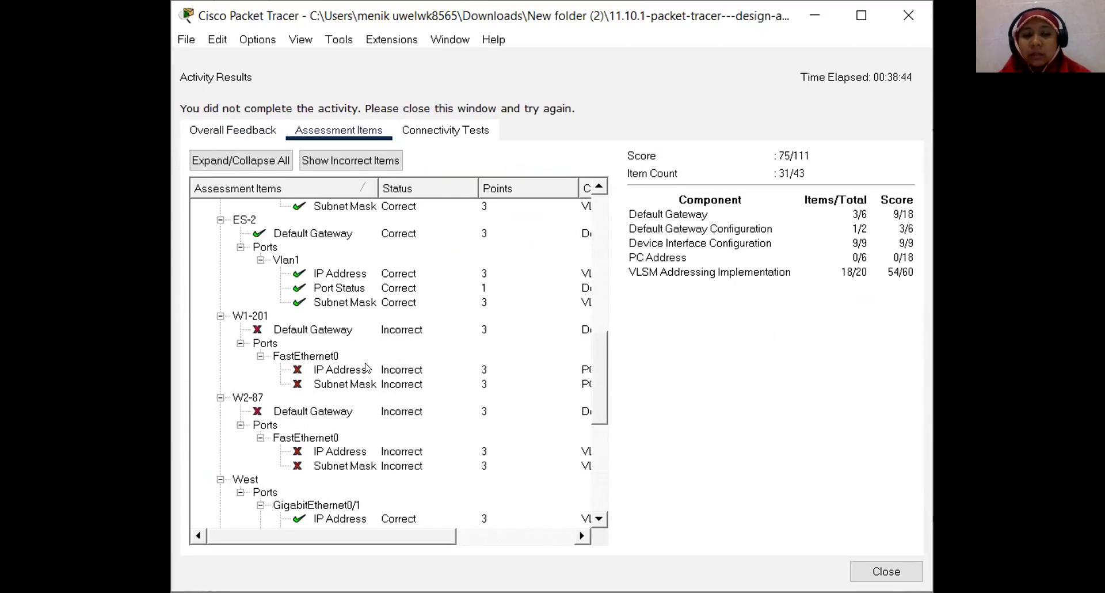
scroll(367, 368, up, 12)
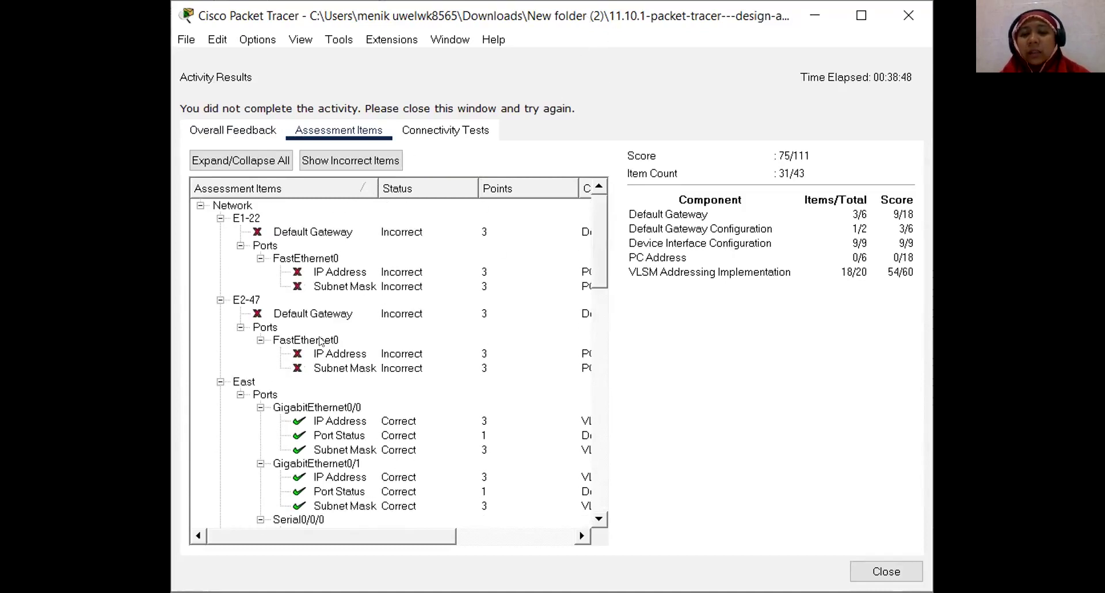
click(887, 571)
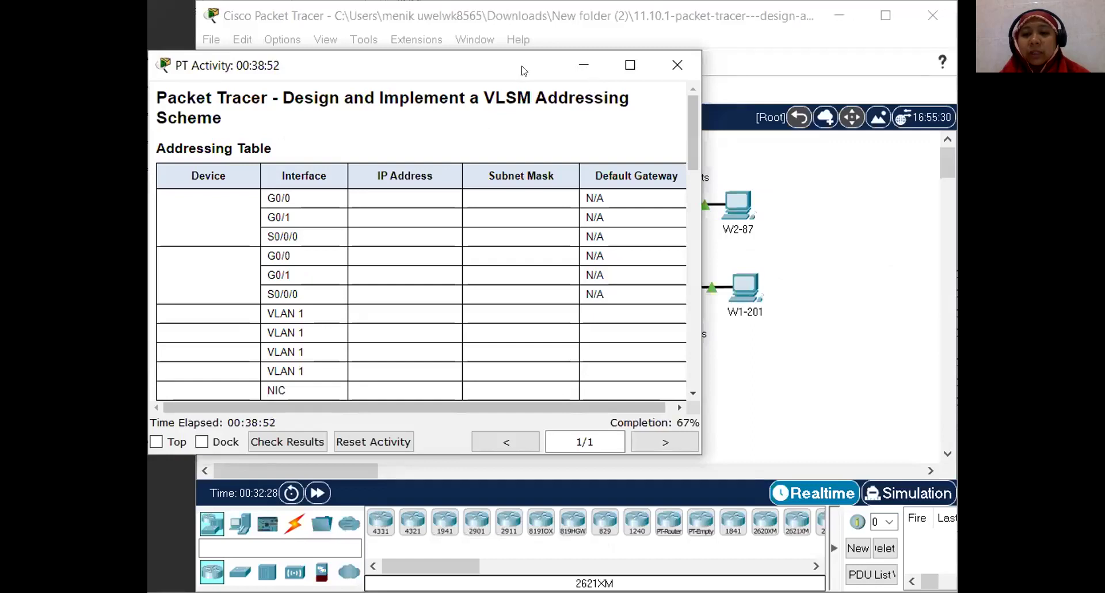
Move the activity instructions aside and set E2-47's static IPv4 address to 172.19.67.62 in its IP Configuration
drag(524, 70, 1020, 348)
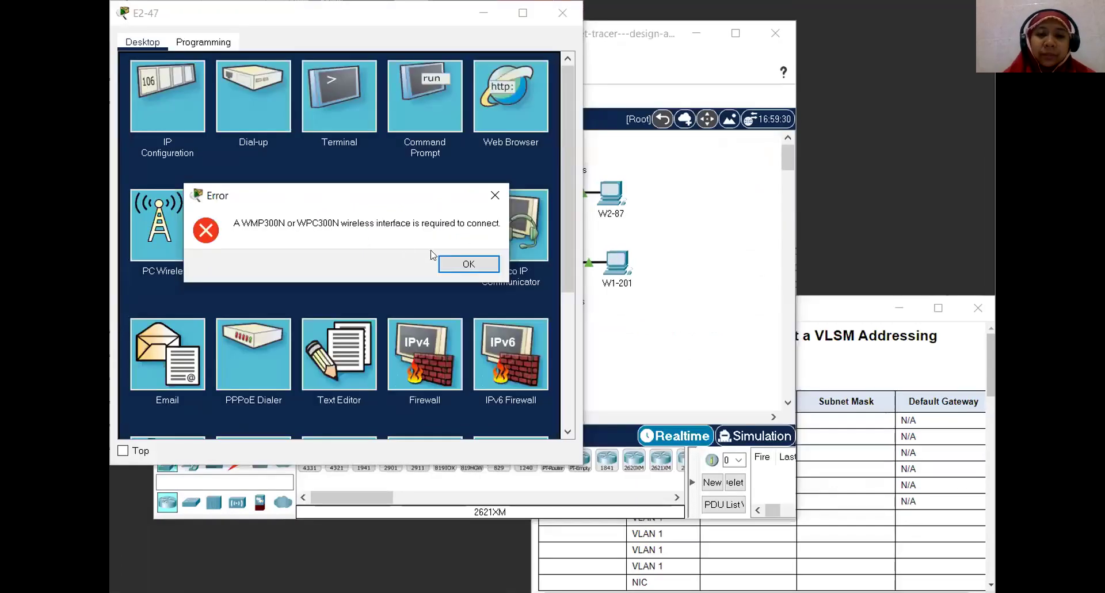
click(494, 191)
click(171, 96)
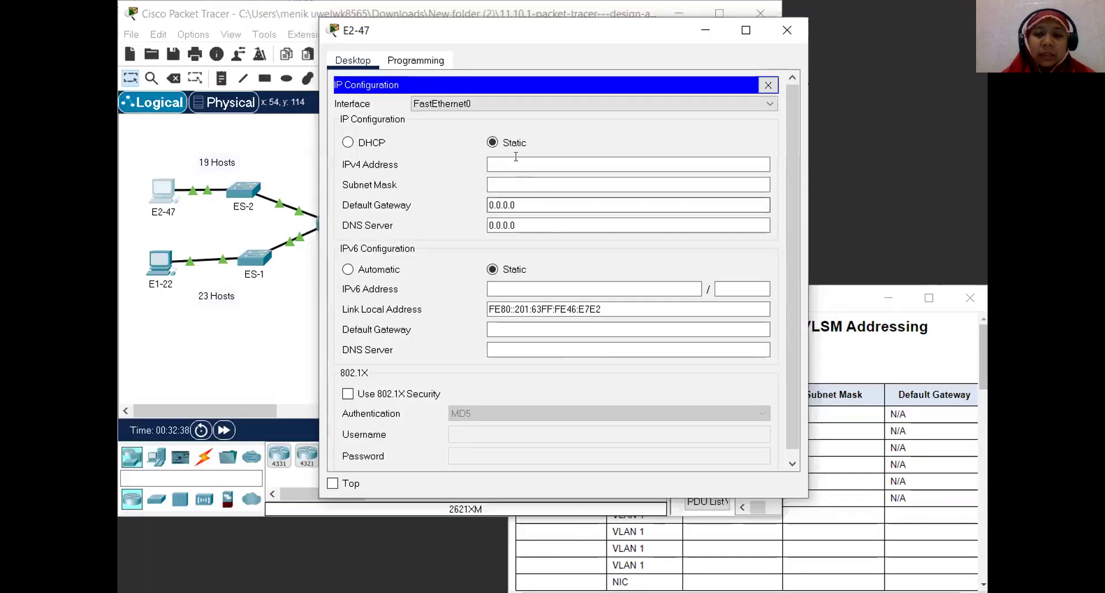
click(517, 159)
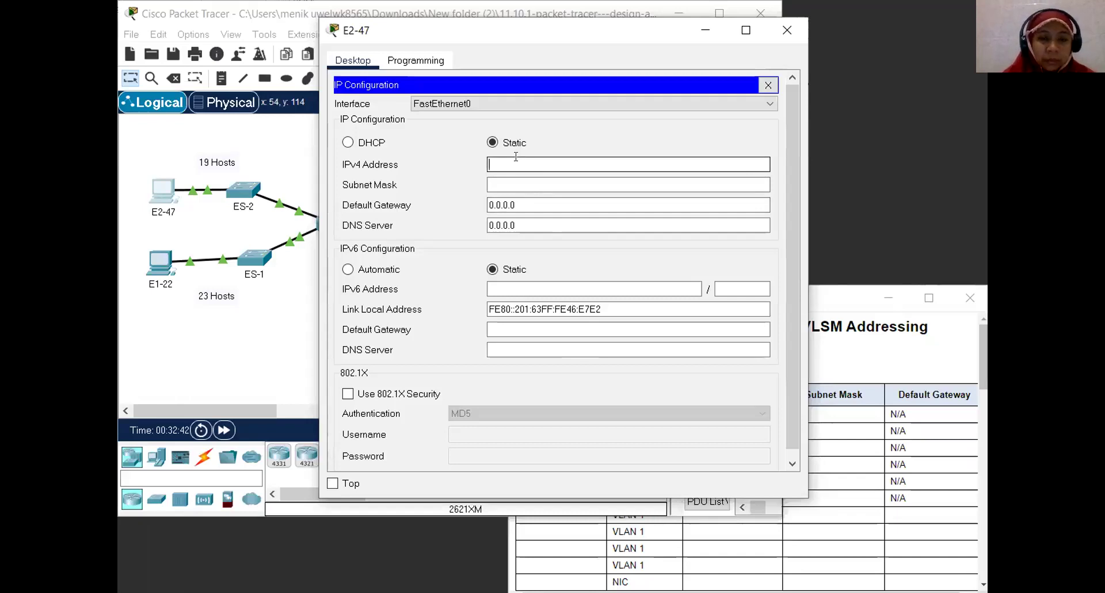
text(172.1)
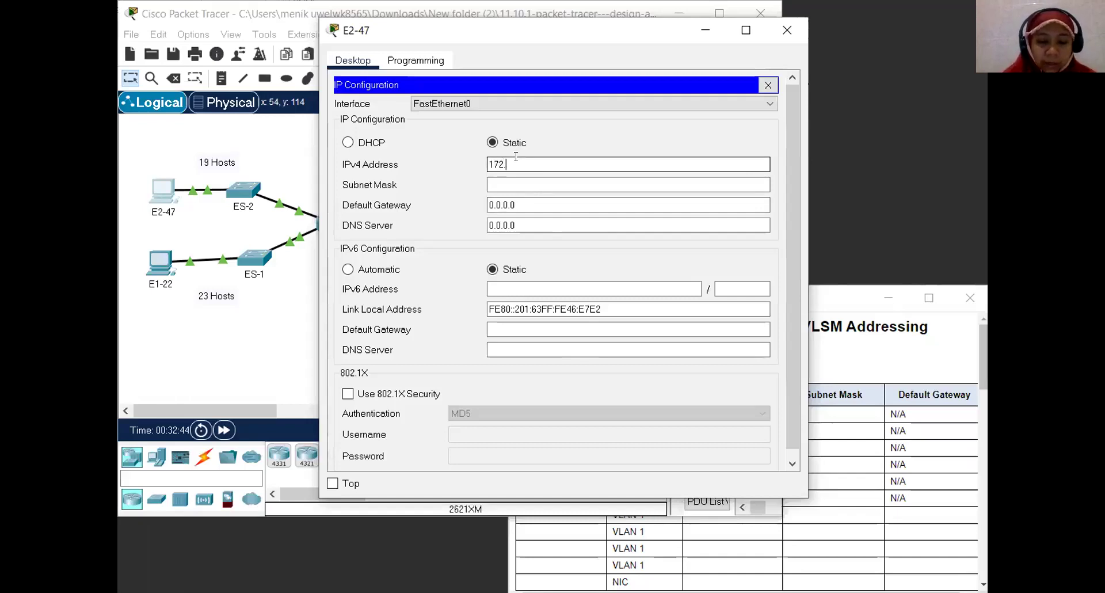
text(9.67)
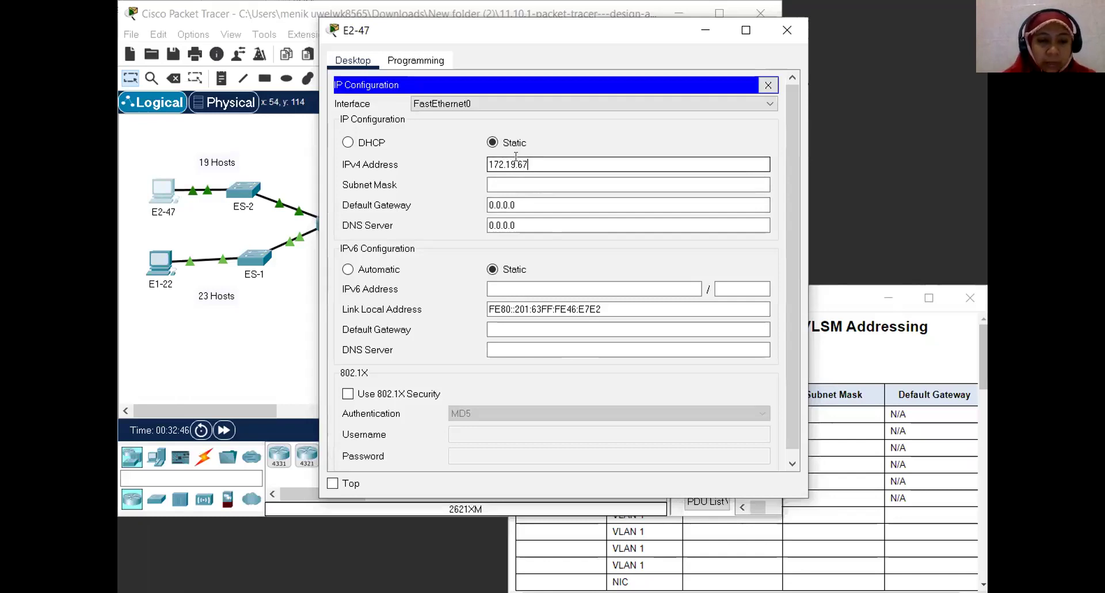
text(.)
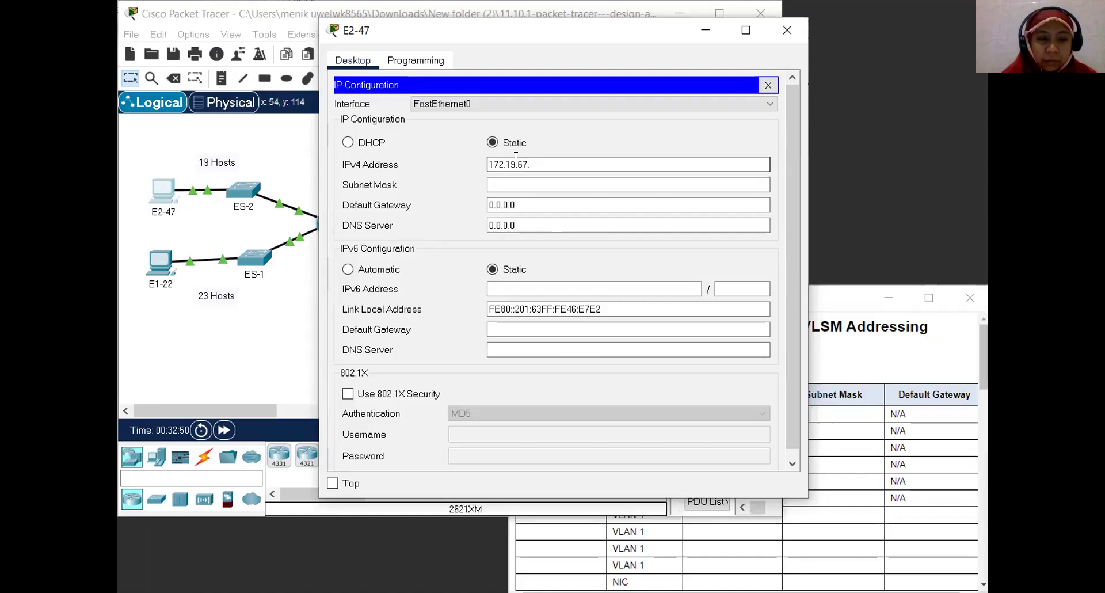
text(62)
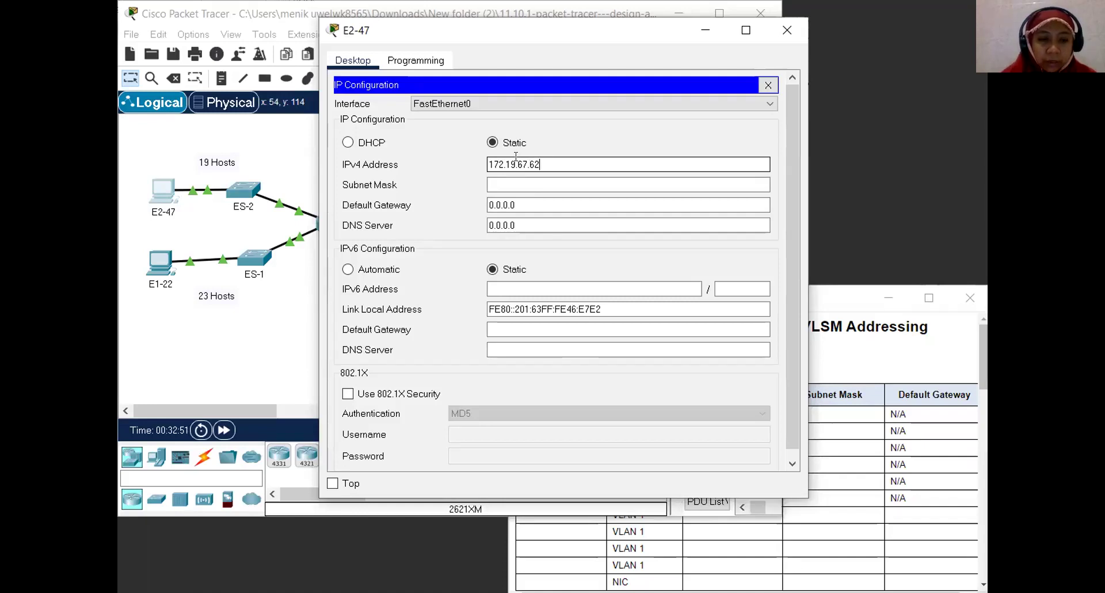
Set E2-47's subnet mask to 255.255.255.224
click(502, 182)
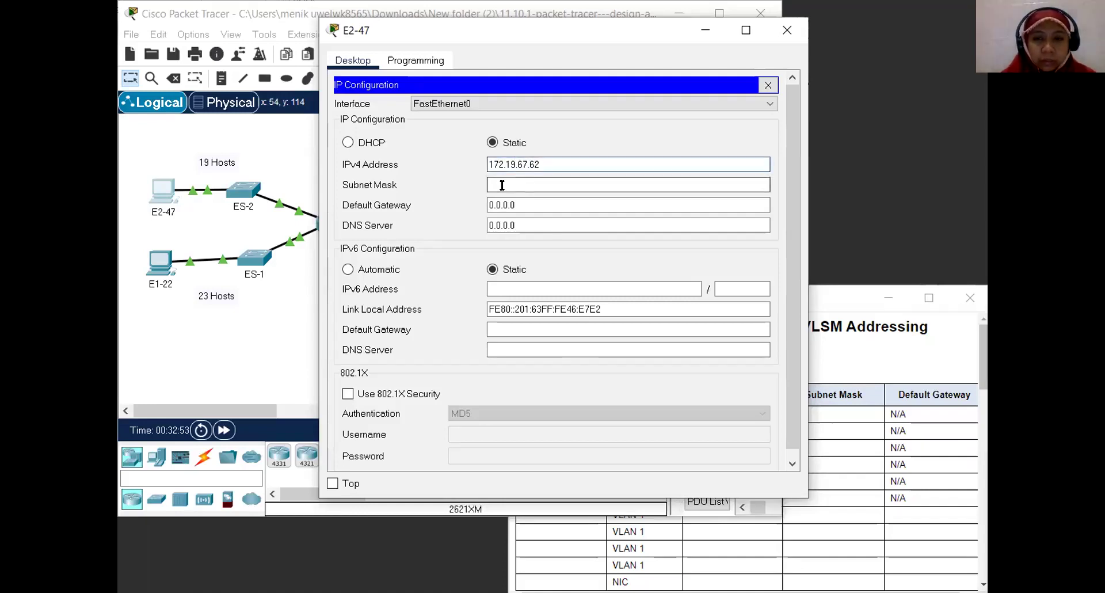
drag(534, 183, 521, 183)
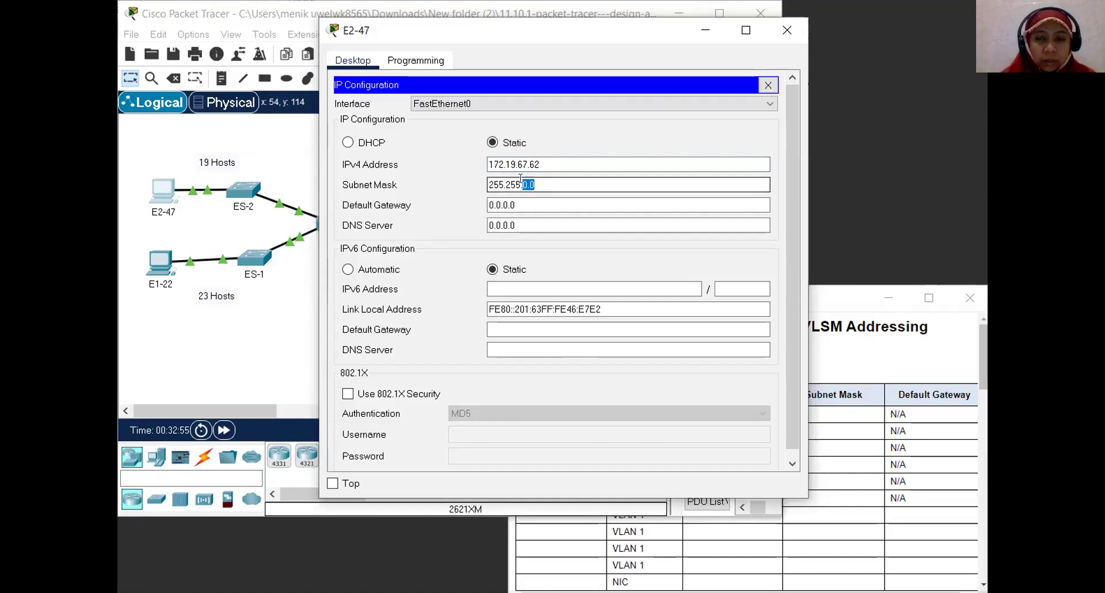
text(25)
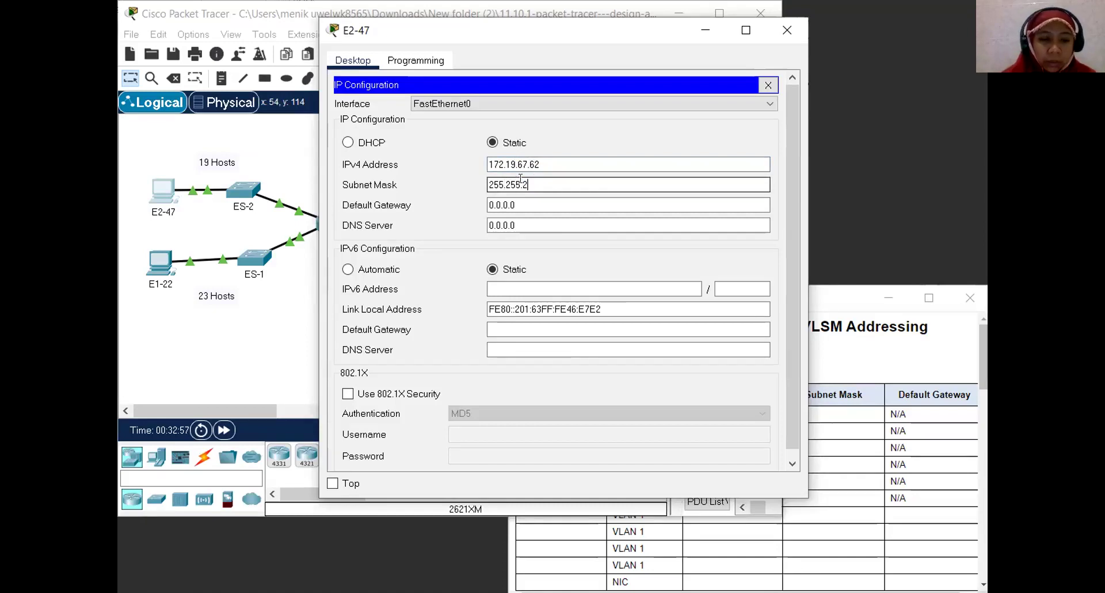
text(5)
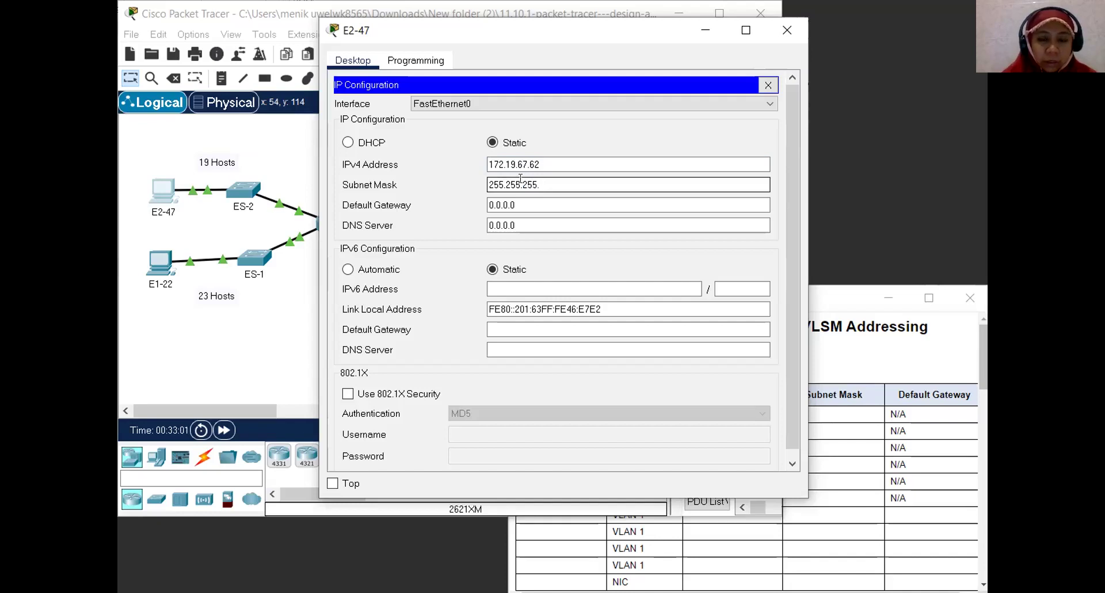
text(.224)
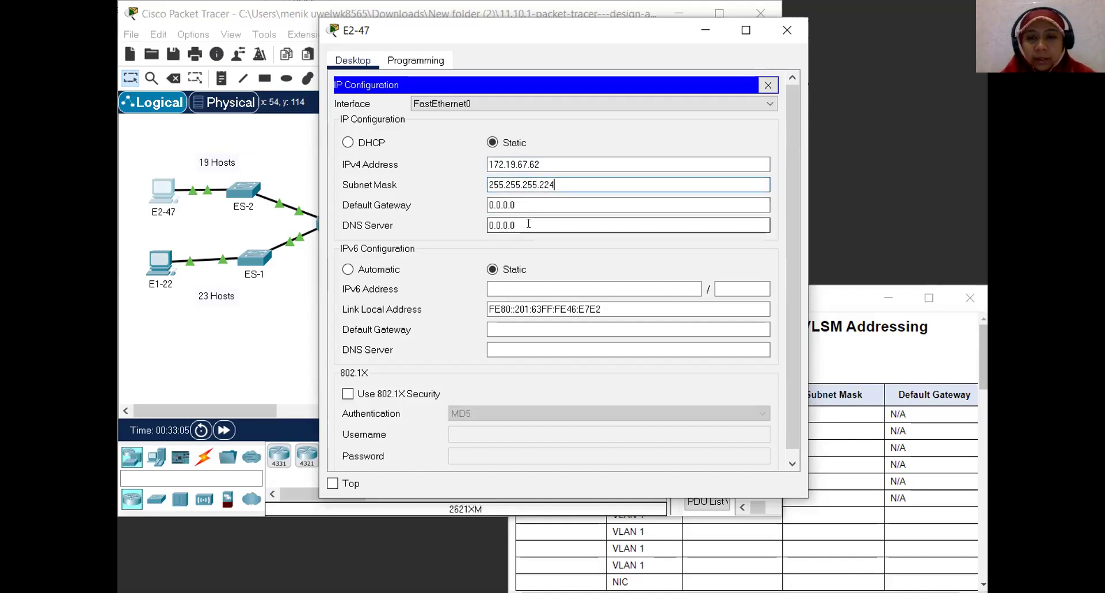
Set E2-47's IPv4 default gateway to 172.19.67.33 and close its configuration window
click(527, 205)
key(ctrl+a)
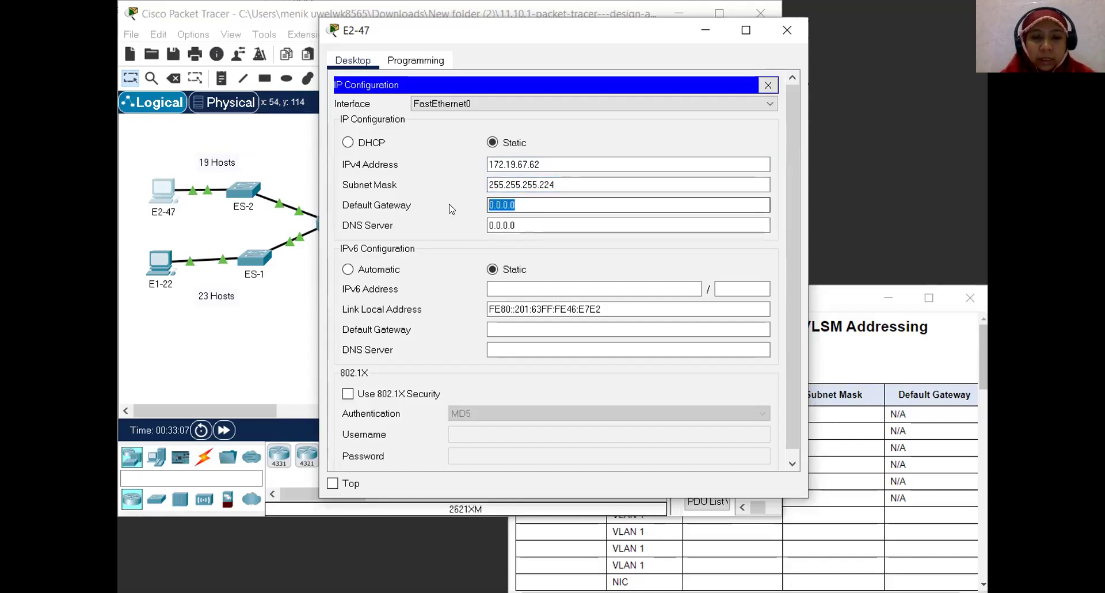
text(172)
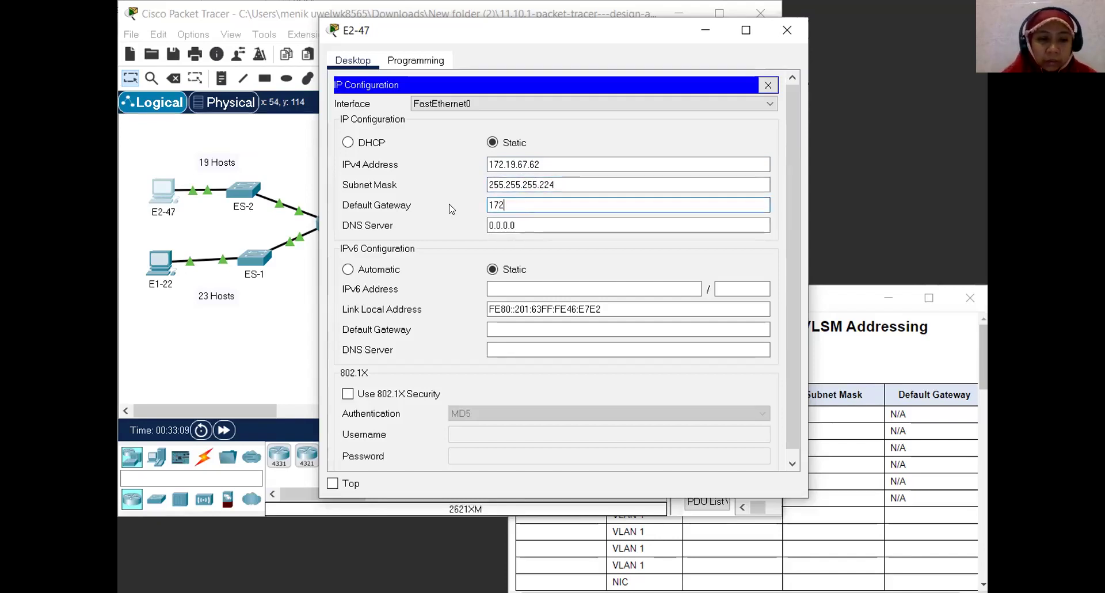
text(.19)
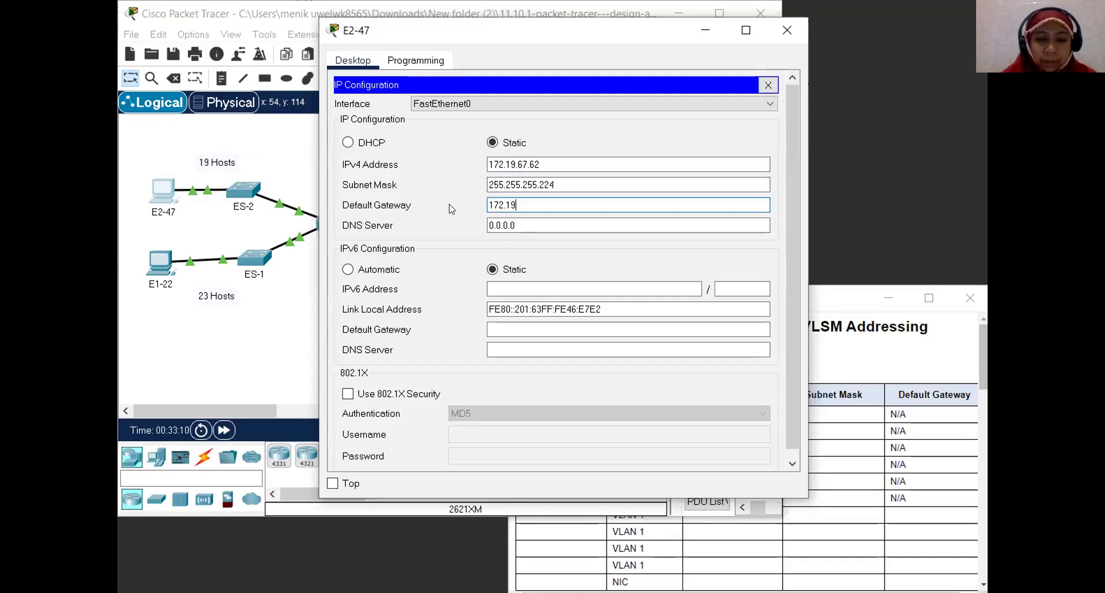
text(.67)
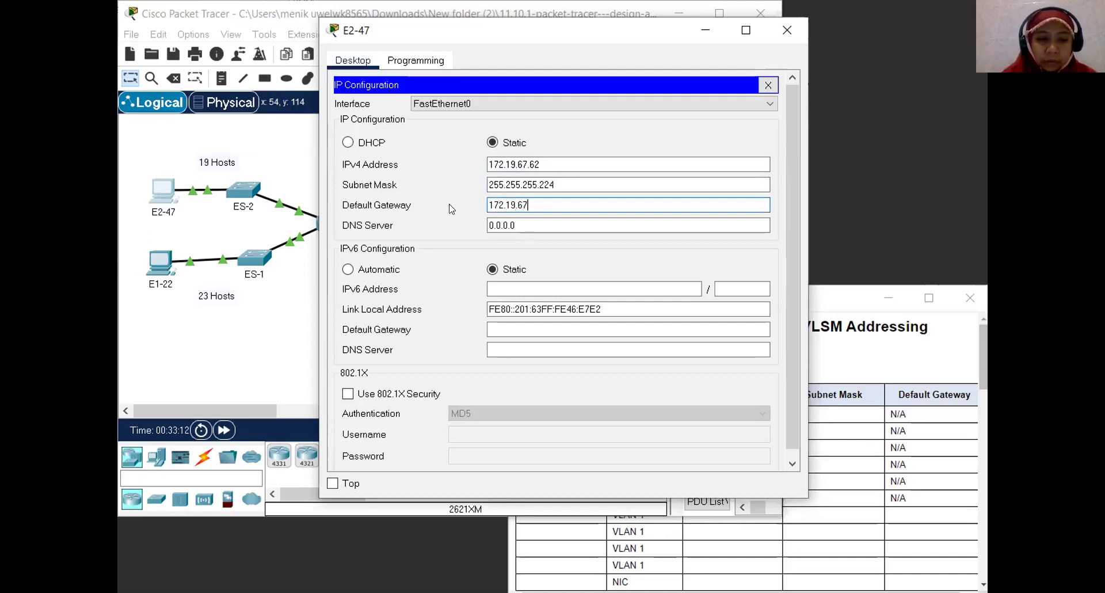
text(.33)
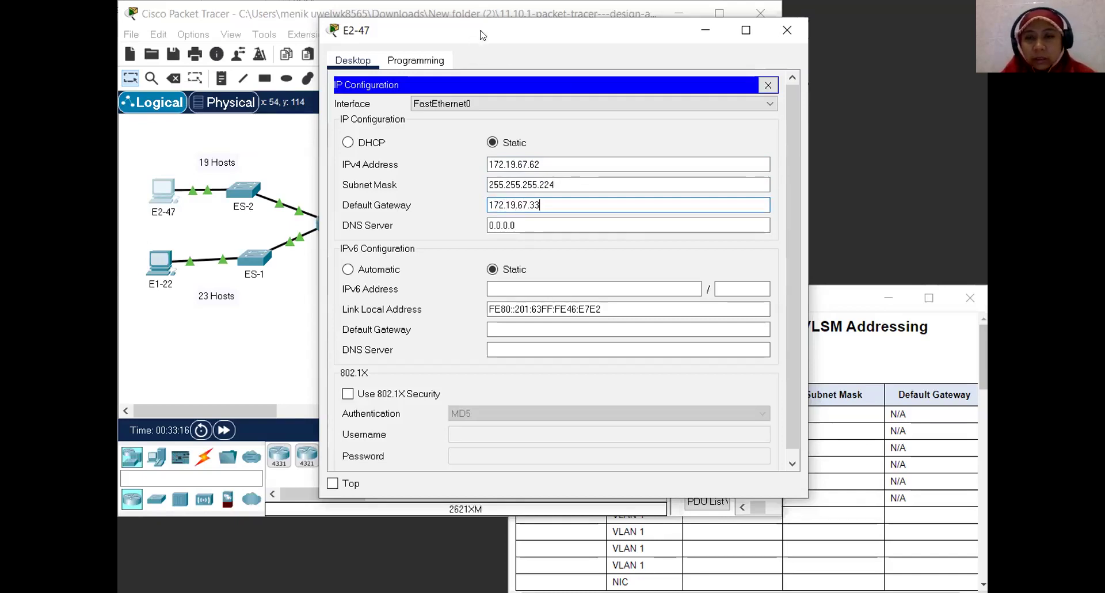
drag(461, 34, 311, 29)
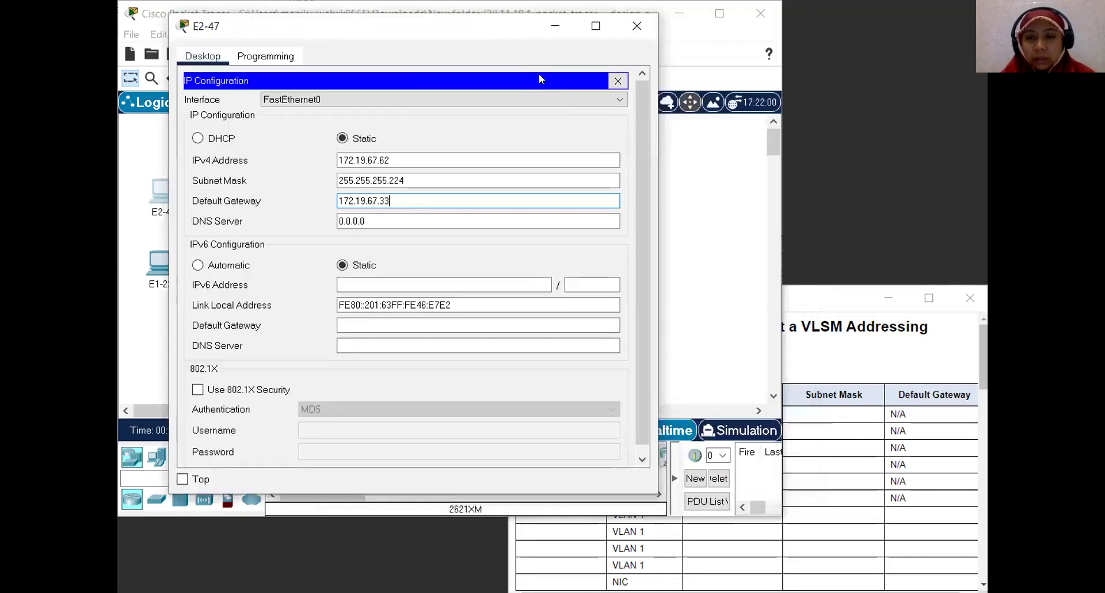
click(632, 24)
Open PC E1-22's IP Configuration and set its static IPv4 address to 172.19.67.30
click(161, 262)
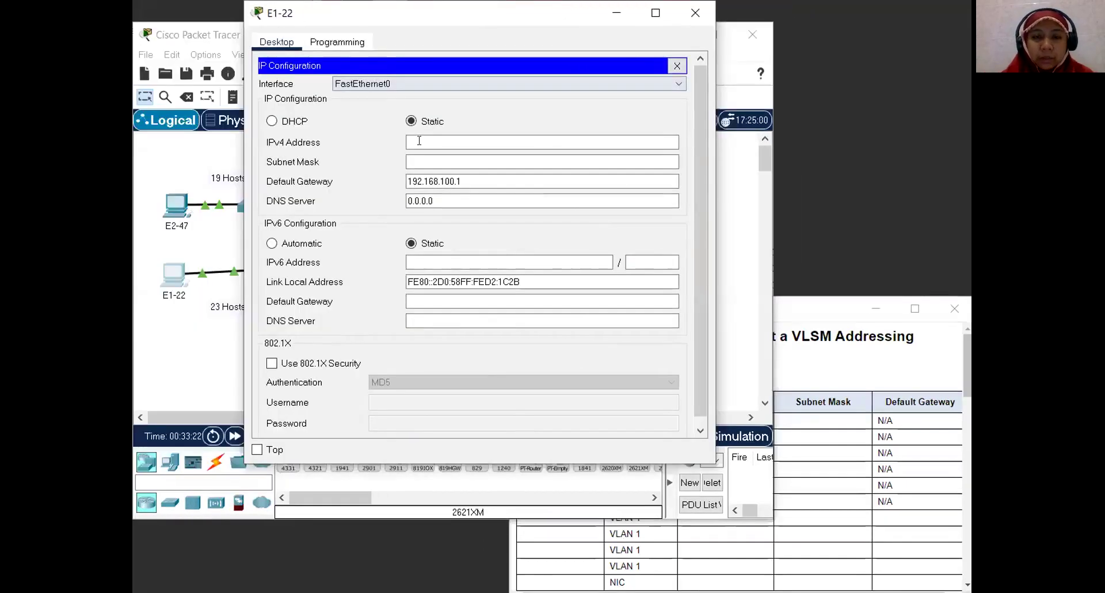
click(419, 140)
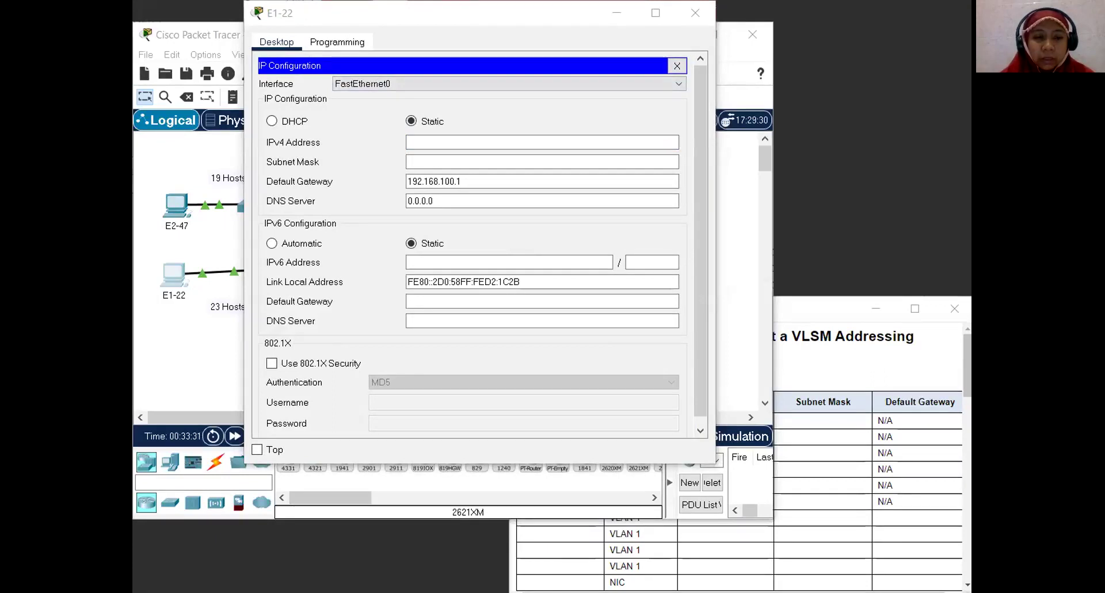
click(426, 142)
text(172.19.67.30)
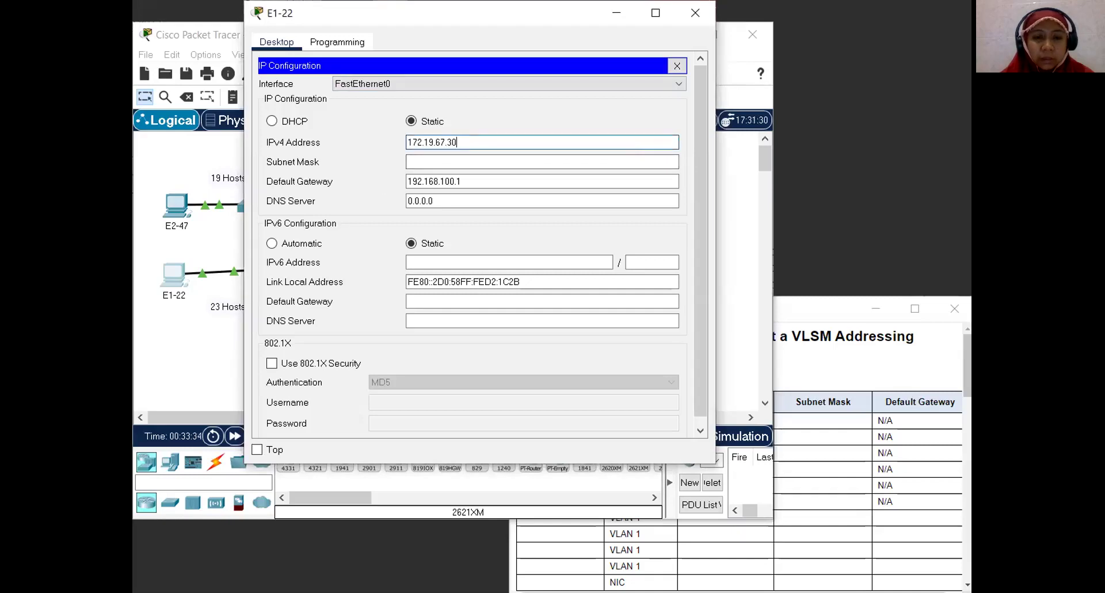
Set E1-22's subnet mask to 255.255.255.224 and its IPv4 default gateway to 172.19.67.1
key(alt+Tab)
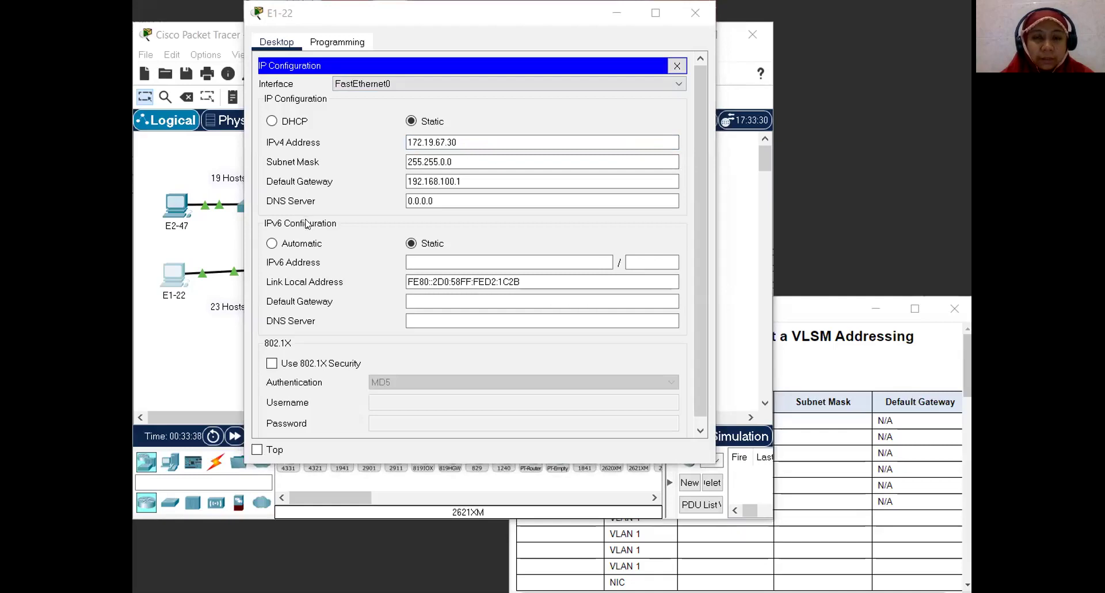
double_click(462, 162)
text(255.255.255.224)
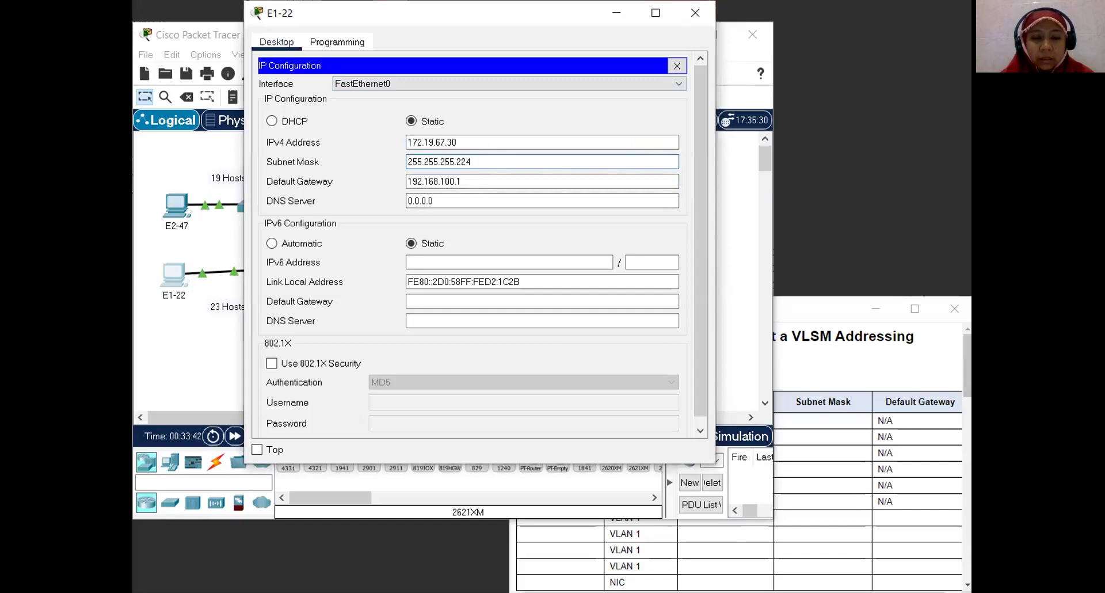
drag(463, 182, 388, 180)
text(172.19.67.1)
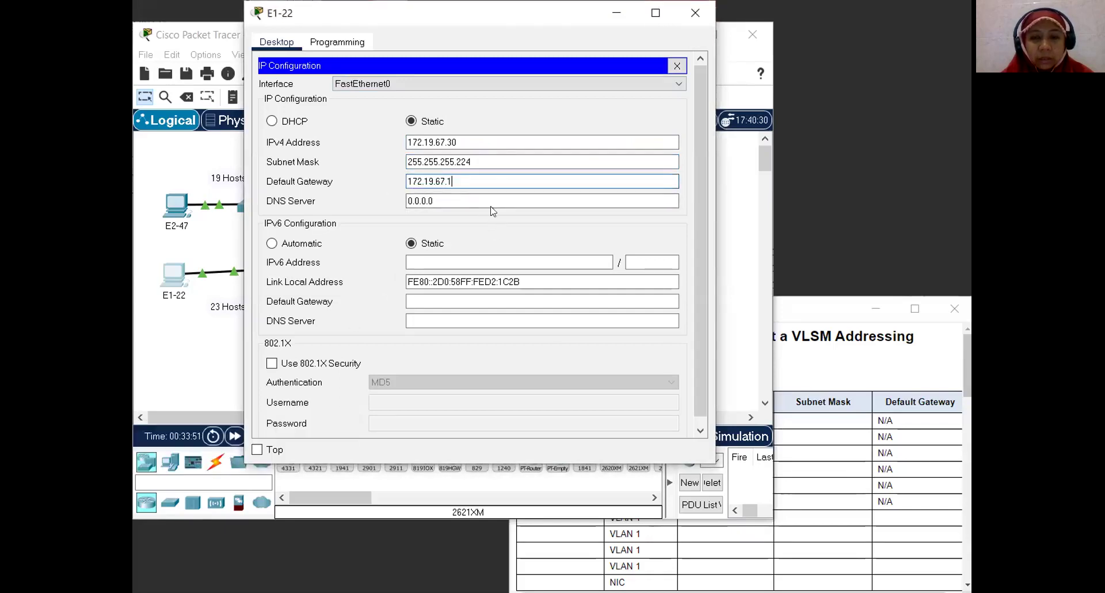
Close E1-22's window, open PC W2-87's IP Configuration and set its static IPv4 address to 172.19.67.94
click(686, 13)
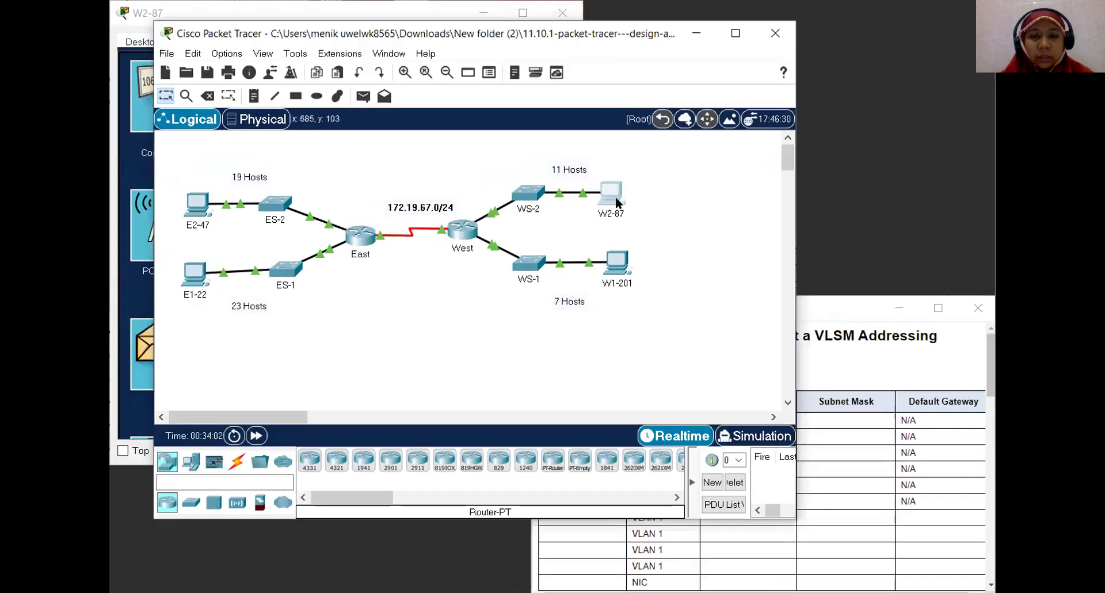
click(616, 196)
click(180, 110)
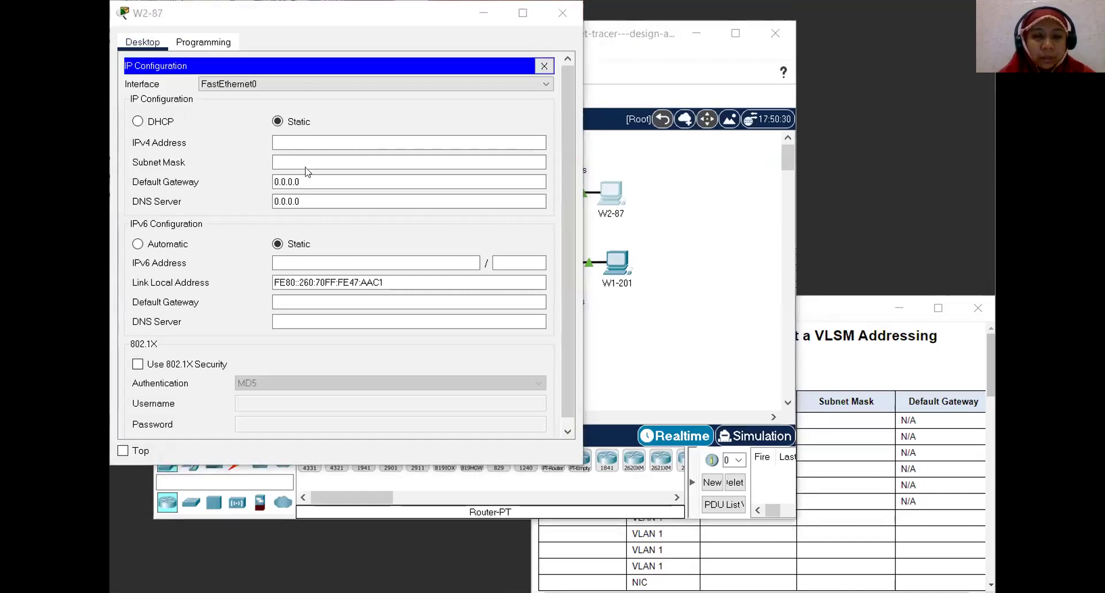
click(338, 137)
text(172.19.67.94)
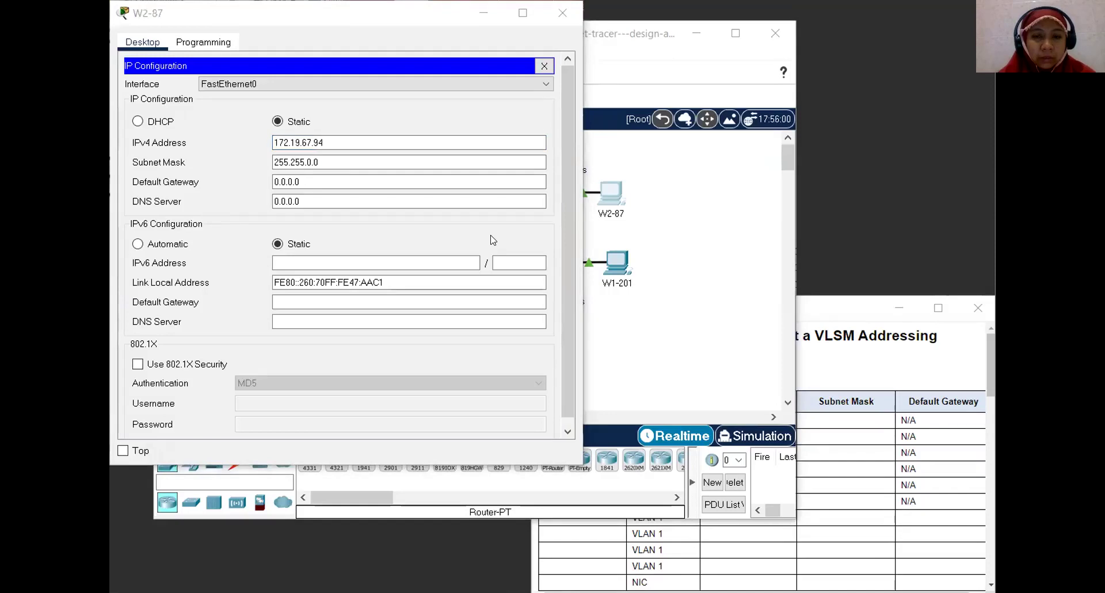
Set W2-87's subnet mask to 255.255.255.240 and its IPv4 default gateway to 172.19.67.81, and close the W2-87 and WS-1 windows
click(403, 161)
drag(320, 162, 273, 162)
text(255.255.255.240)
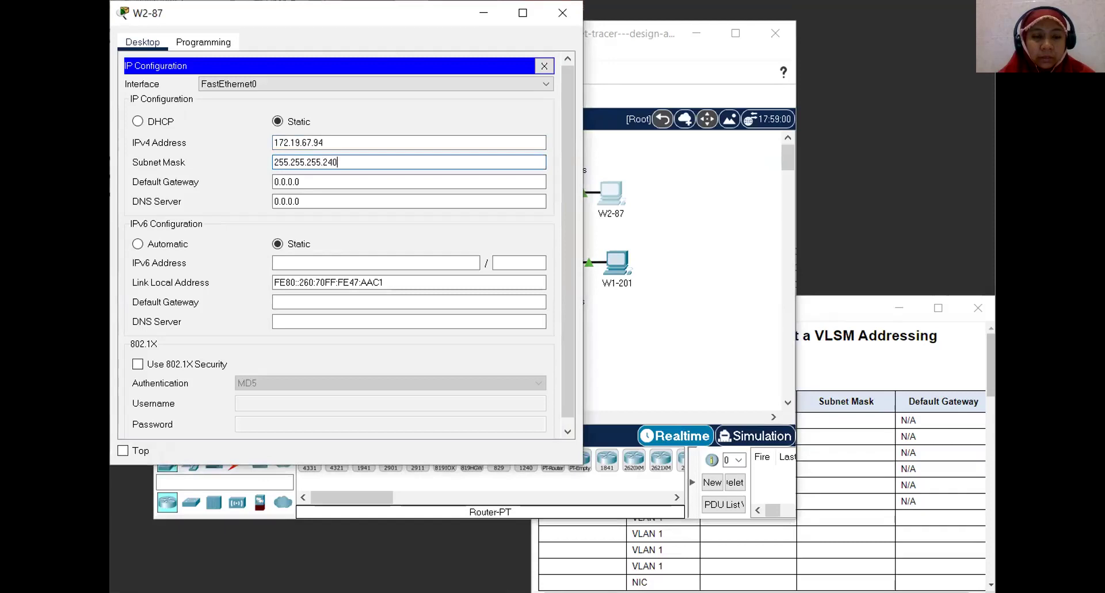
click(334, 181)
drag(334, 181, 244, 173)
text(172.19.67.81)
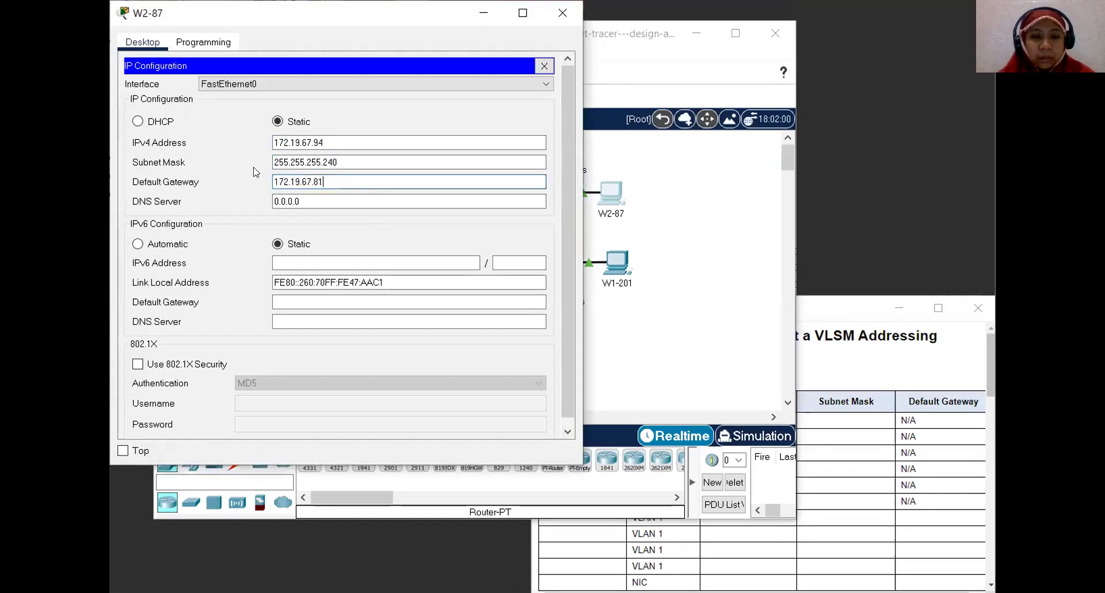
click(568, 13)
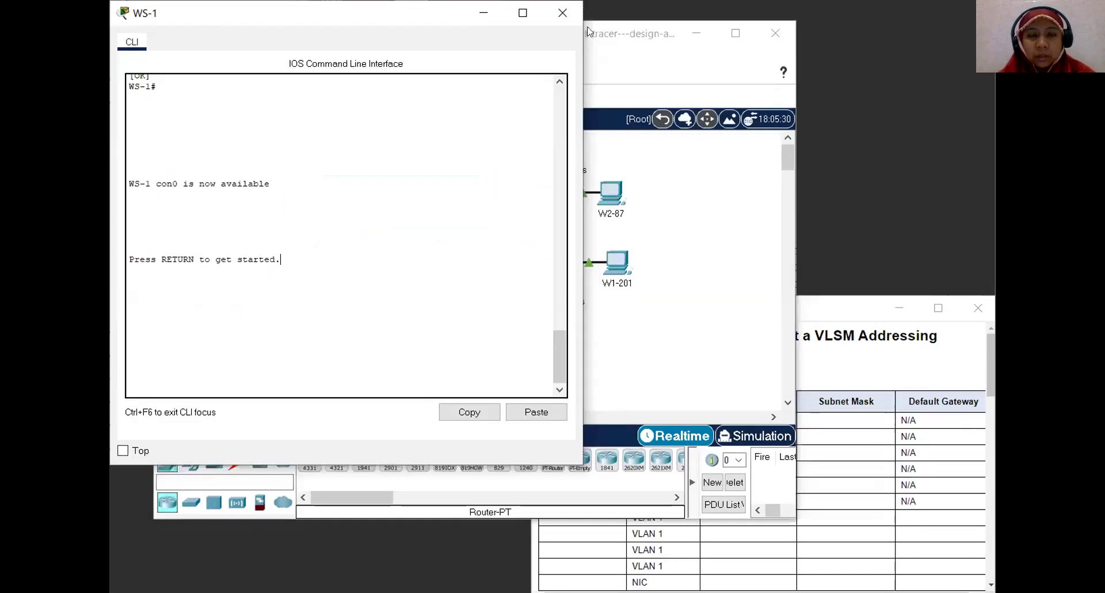
click(564, 13)
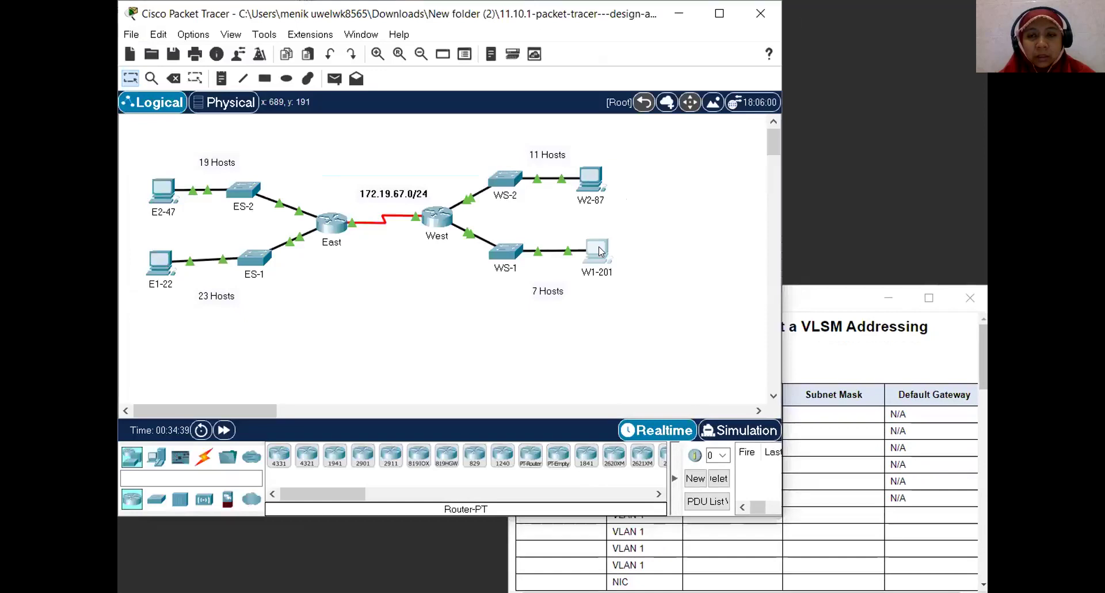
Open PC W1-201's IP Configuration and set its static IPv4 address to 172.19.67.78
click(602, 251)
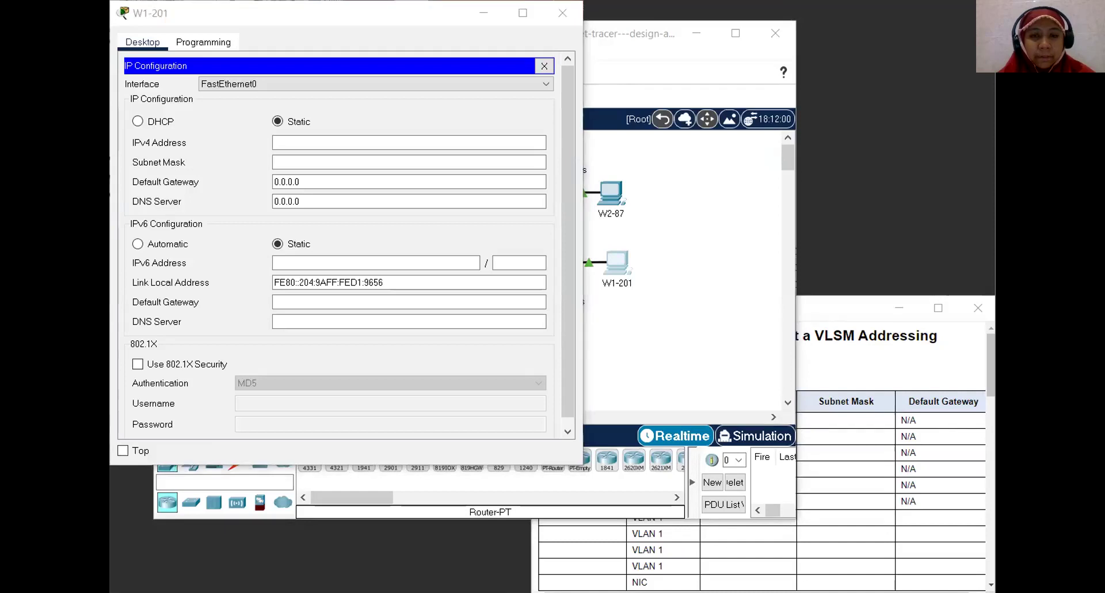
click(380, 141)
text(172.19.67.78)
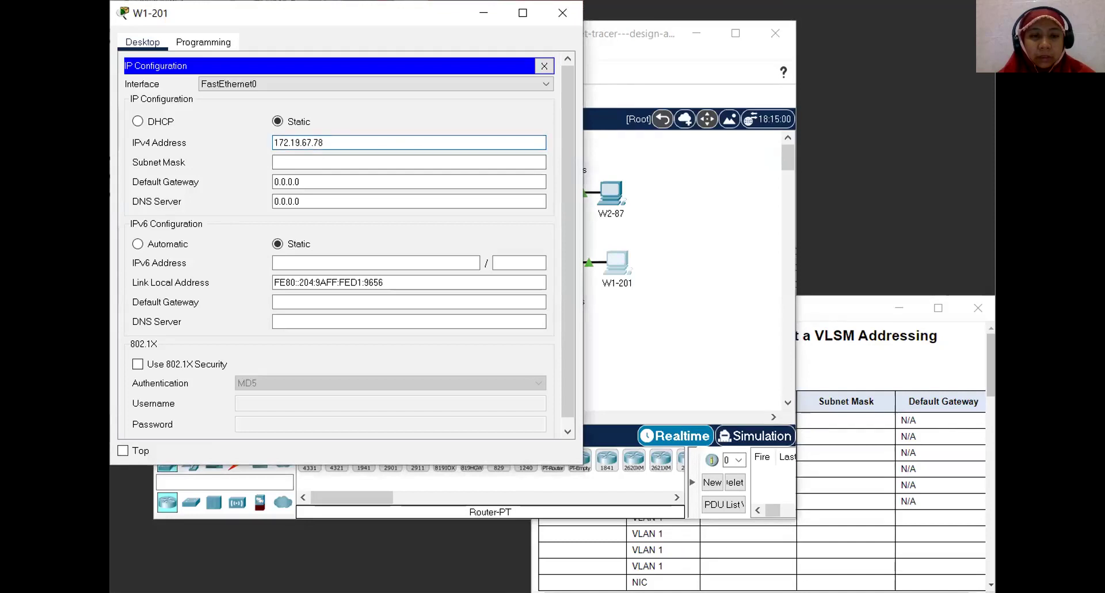
Set W1-201's subnet mask to 255.255.255.240 and its IPv4 default gateway to 172.19.67.65, and close its configuration window
click(375, 162)
drag(322, 162, 235, 170)
text(255.255.255.240)
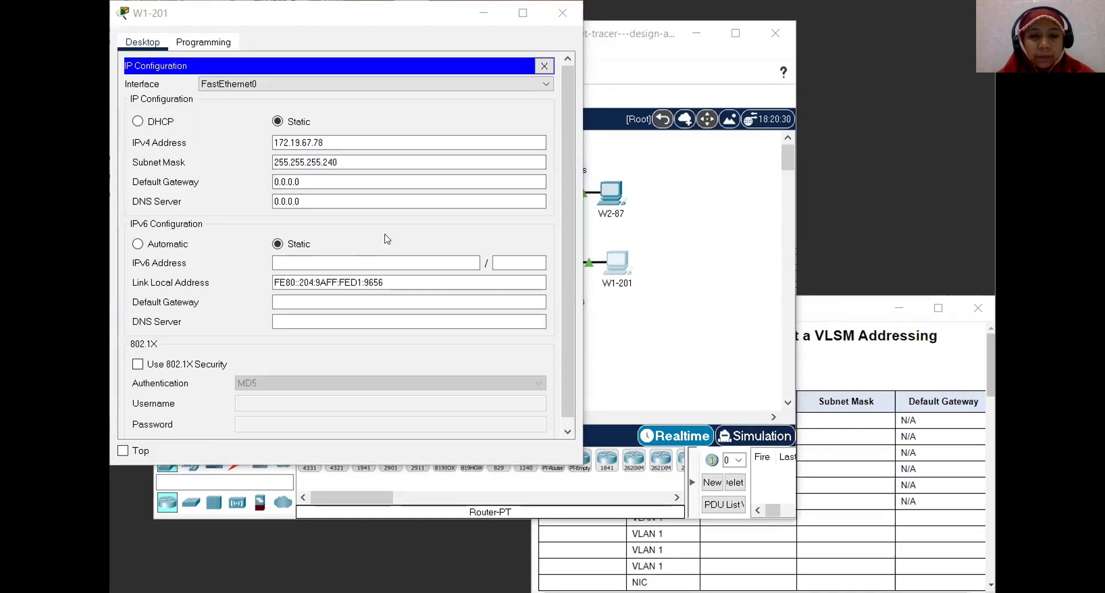
click(276, 182)
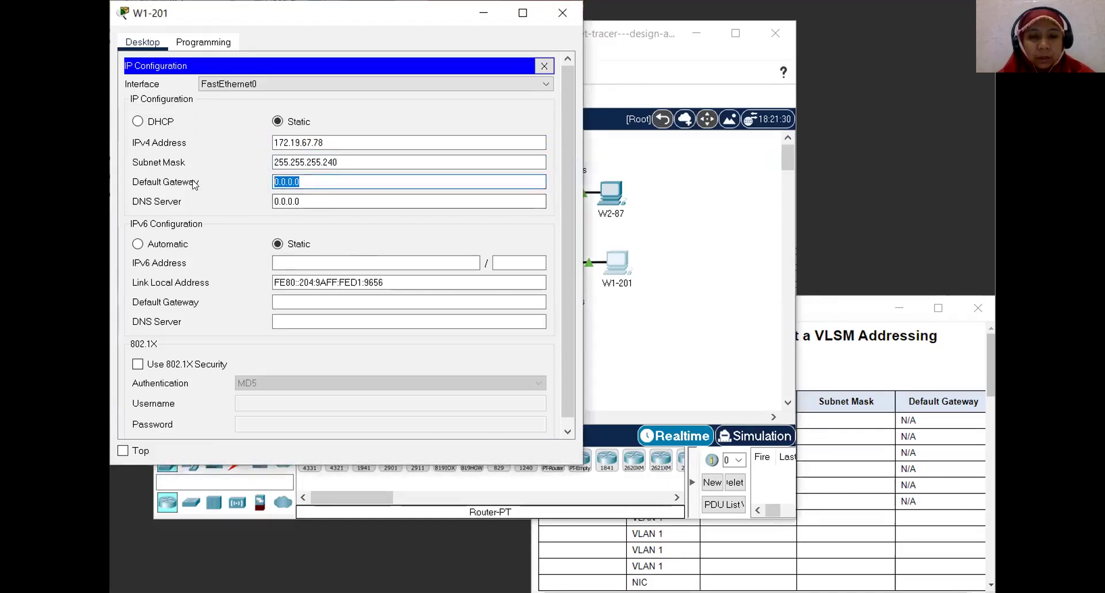
text(172.19.67.65)
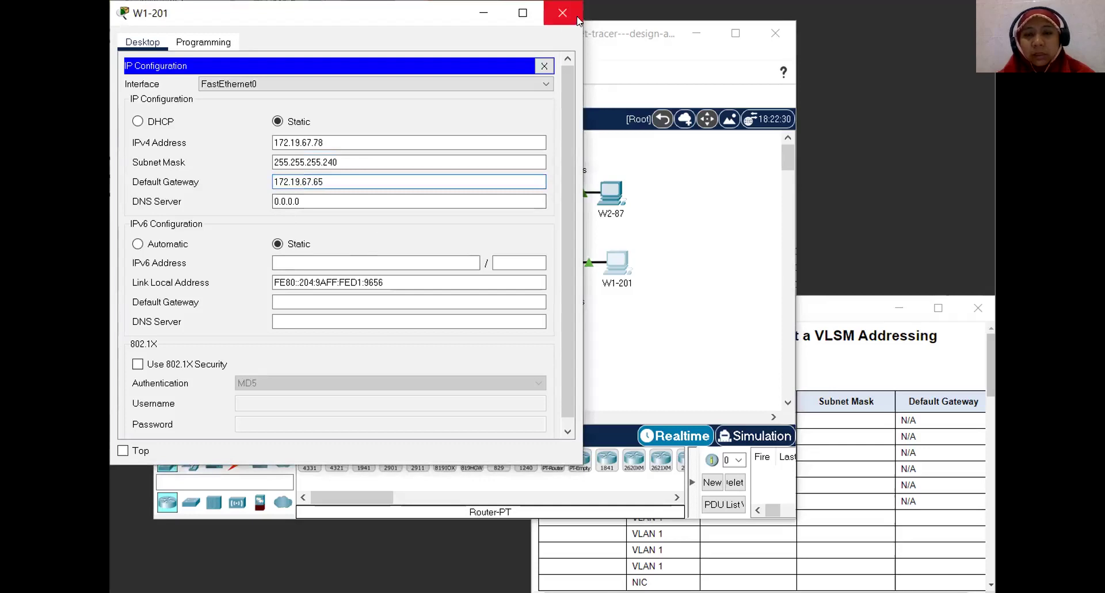
click(562, 13)
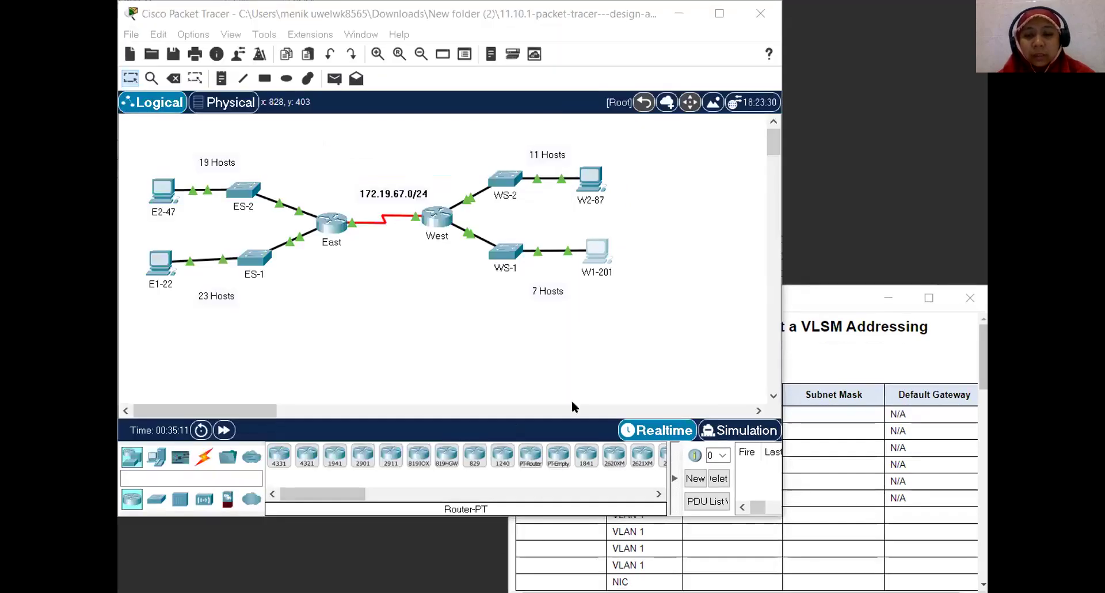
Check the activity results, review the assessment items for all devices, and close the results and the PT Activity window
click(642, 297)
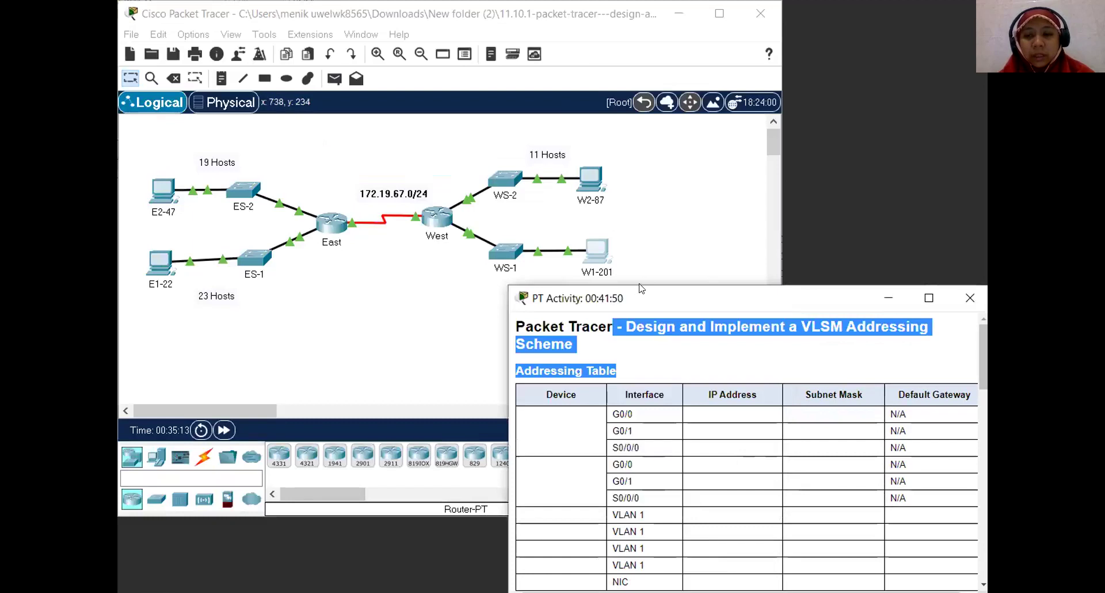
drag(642, 288, 521, 81)
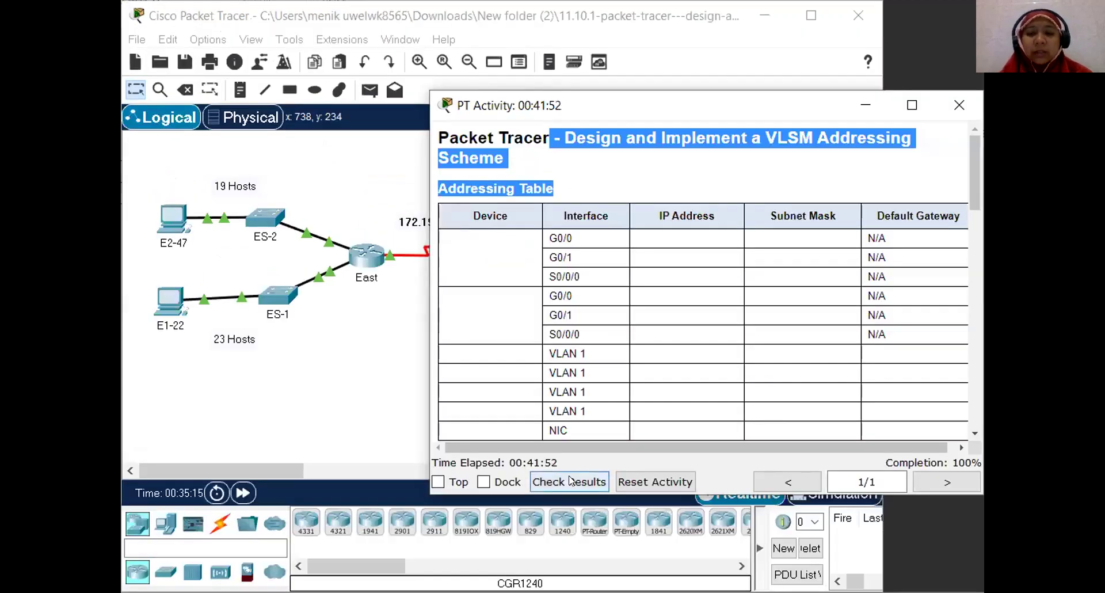
click(510, 419)
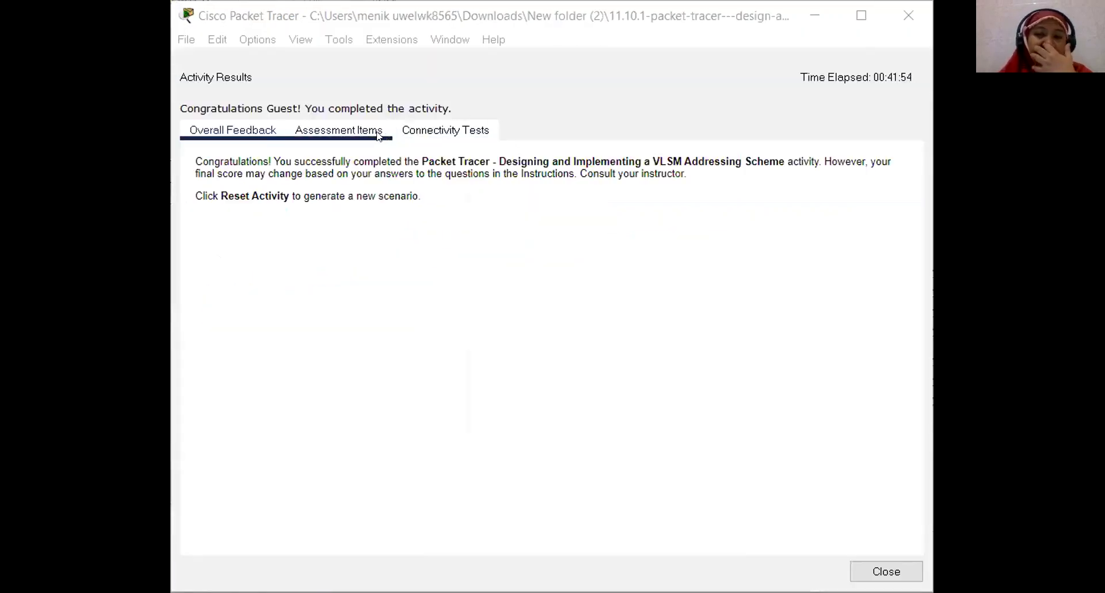
click(373, 135)
scroll(386, 264, down, 10)
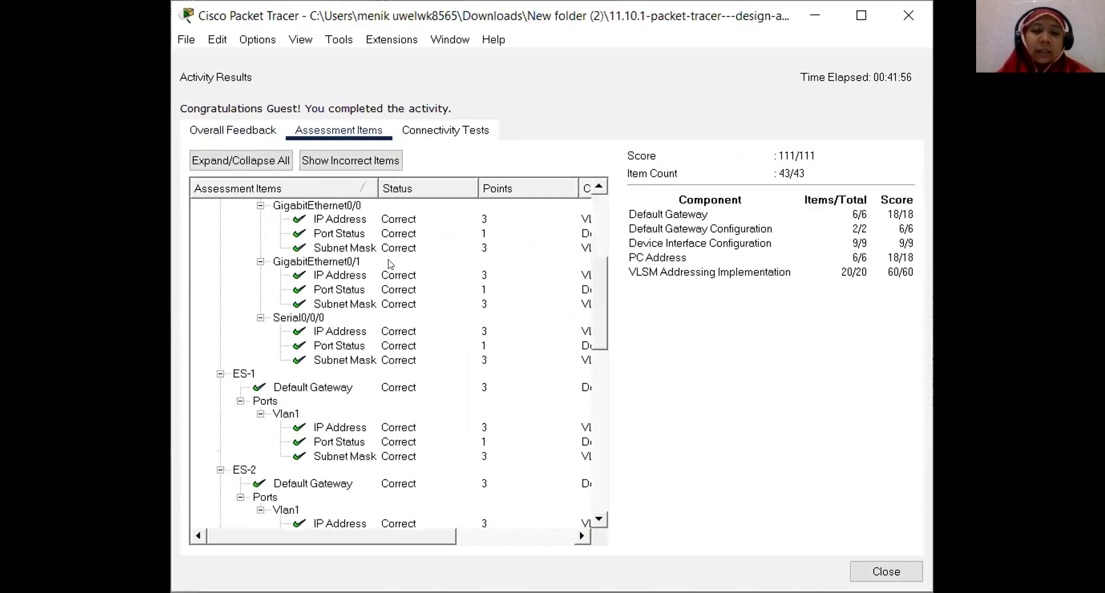
scroll(388, 264, down, 7)
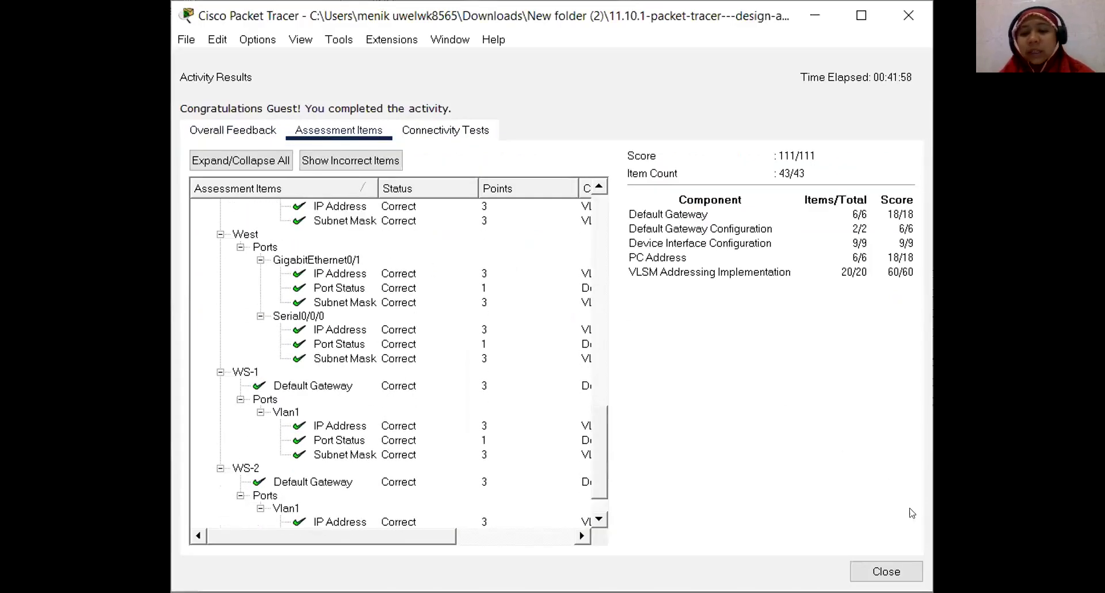
click(891, 571)
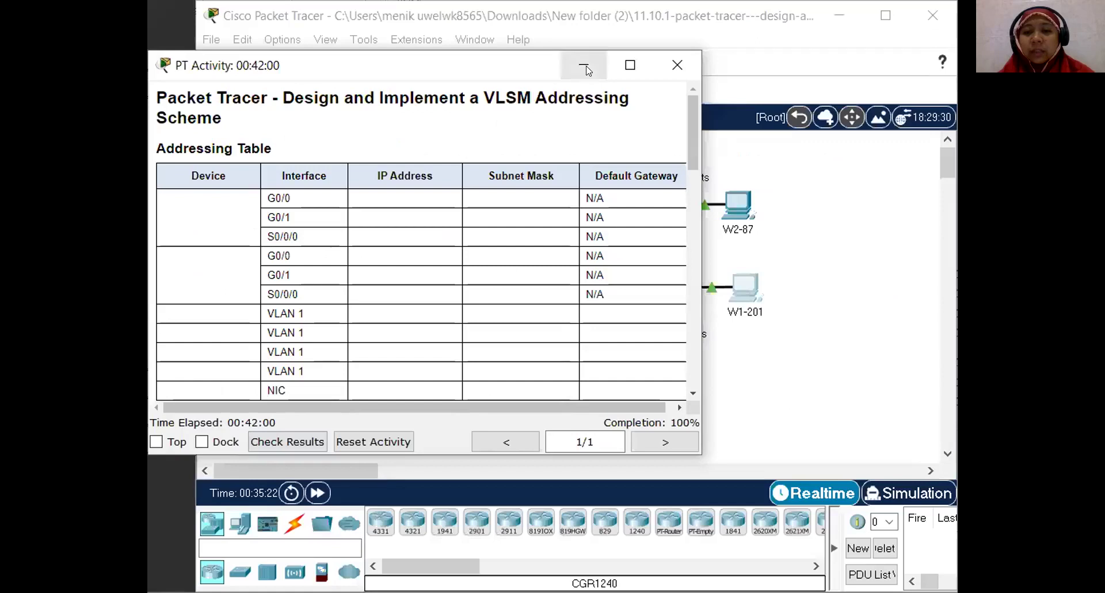
click(675, 64)
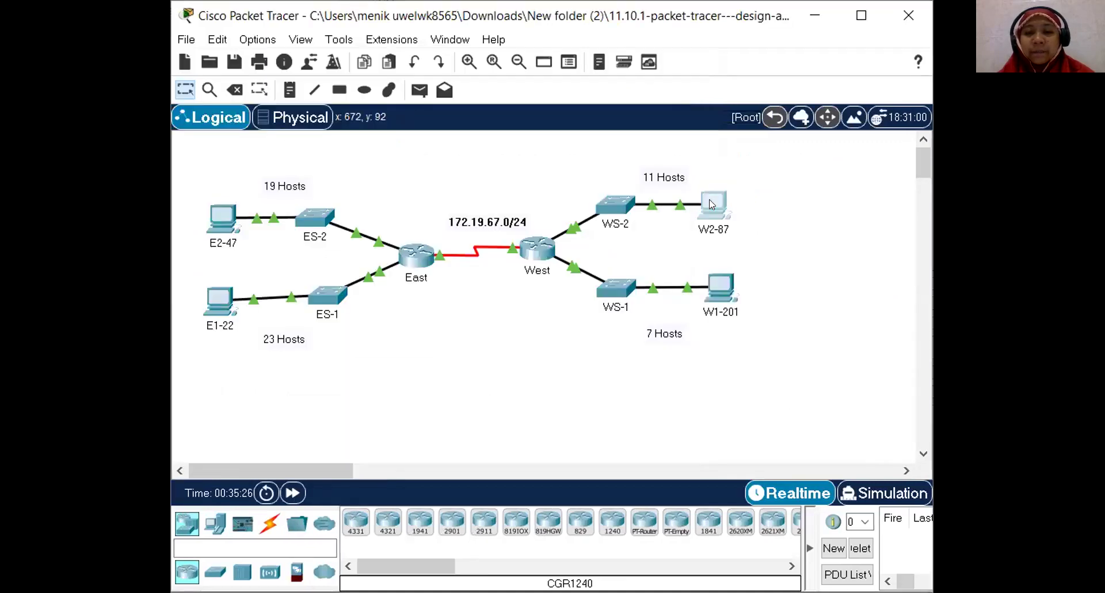
Open the Command Prompt on PC W2-87 and ping 172.19.67.82
click(711, 203)
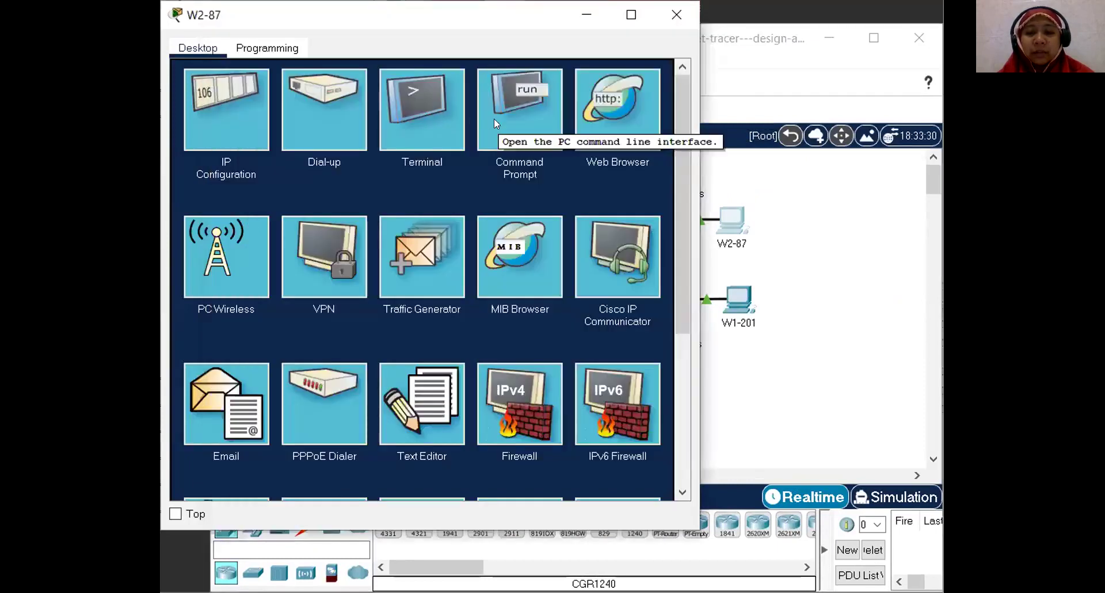
click(532, 123)
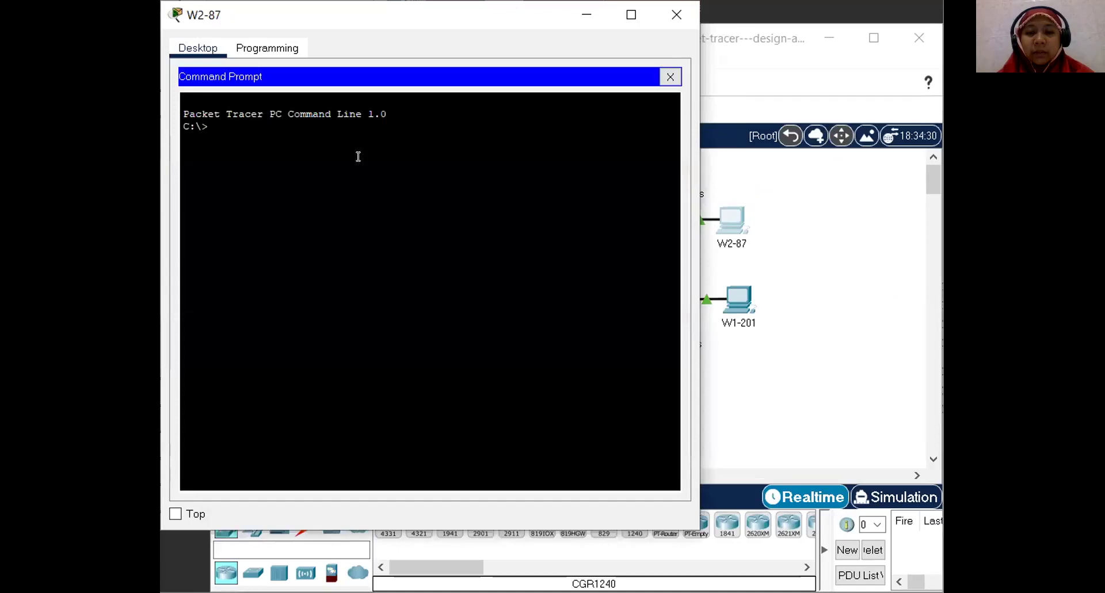
text(ping)
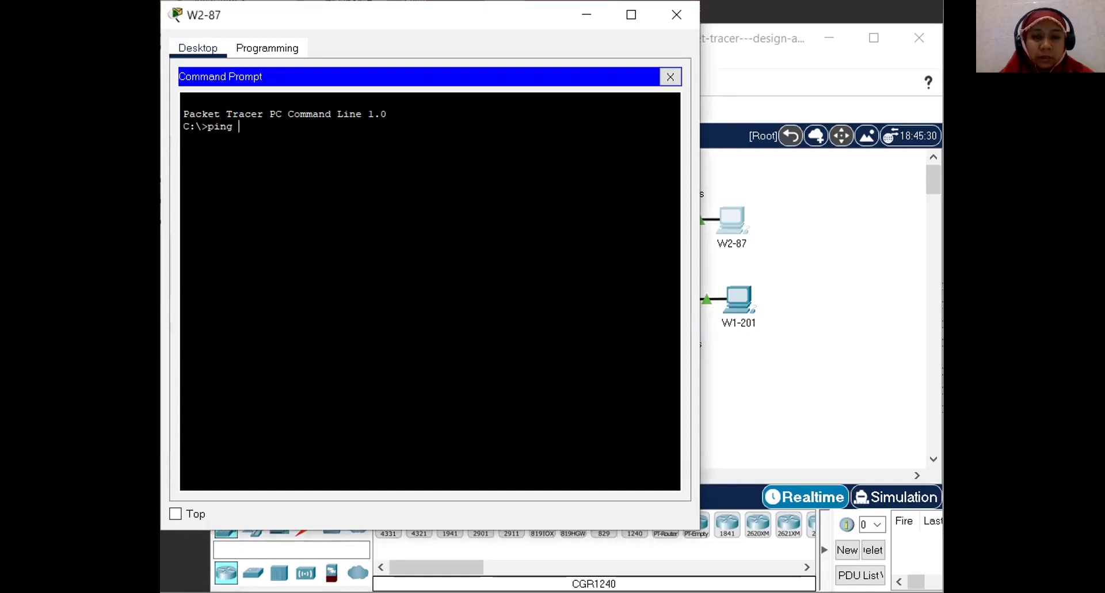
right_click(355, 172)
click(381, 199)
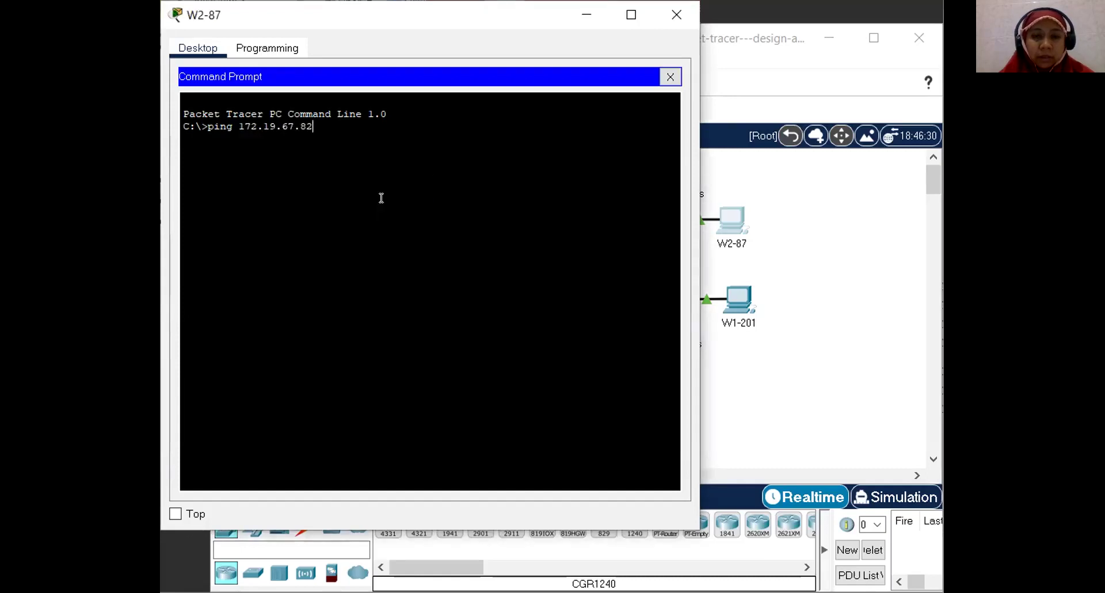
key(Return)
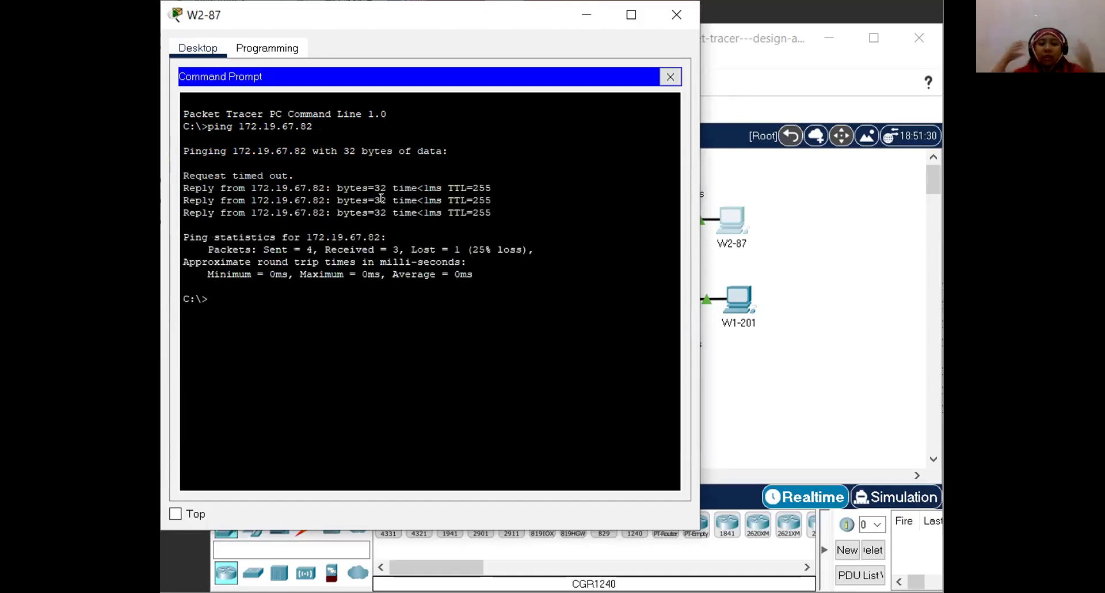
Ping PC W1-201 at 172.19.67.78 from W2-87's Command Prompt
key(Up)
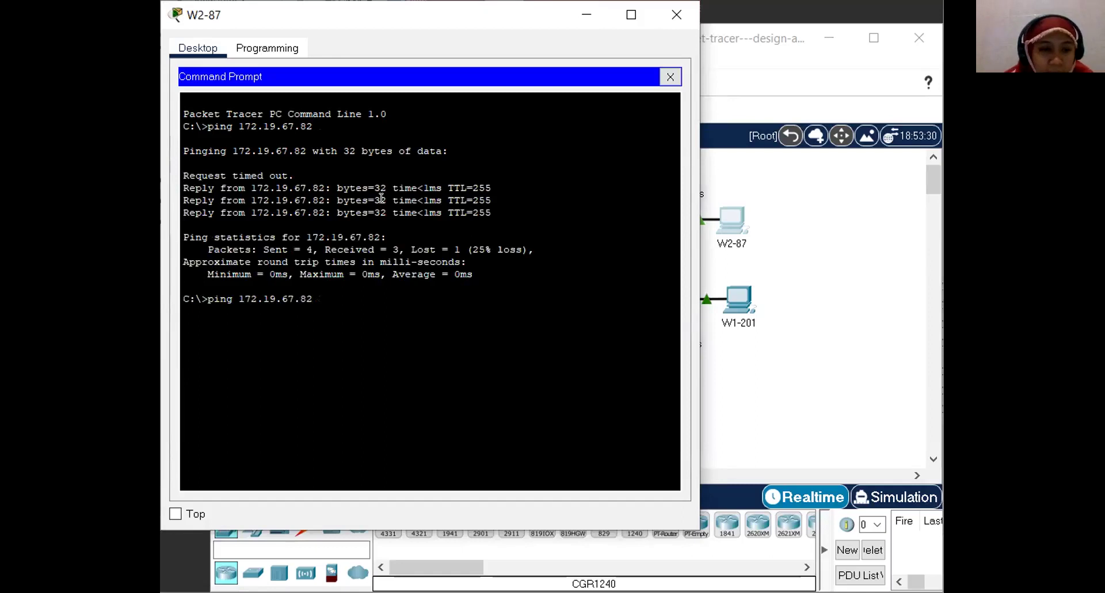
key(BackSpace)
key(BackSpace)
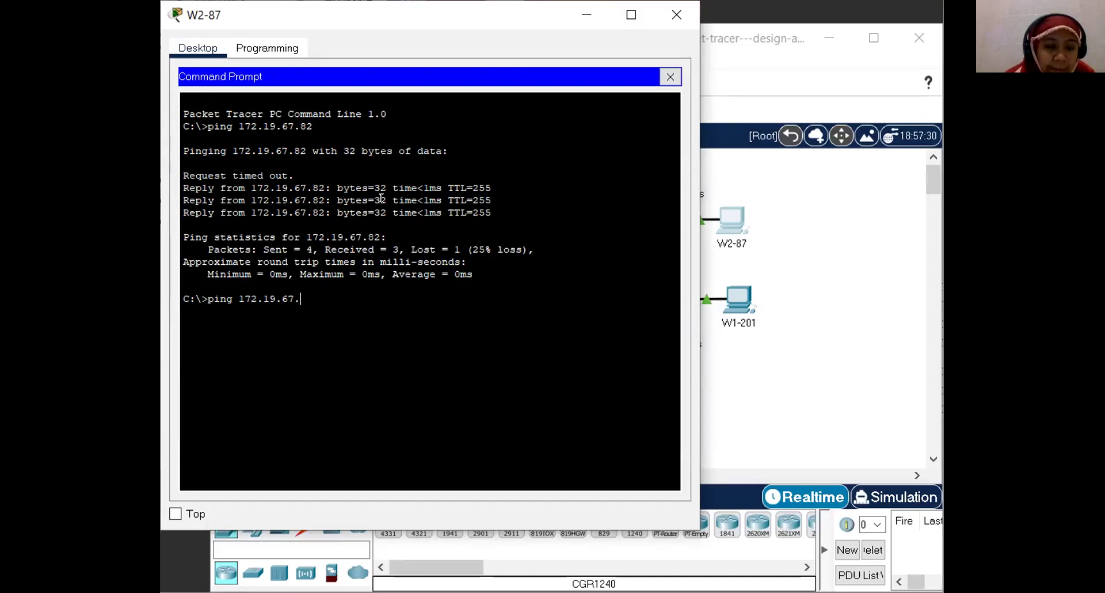
text(78)
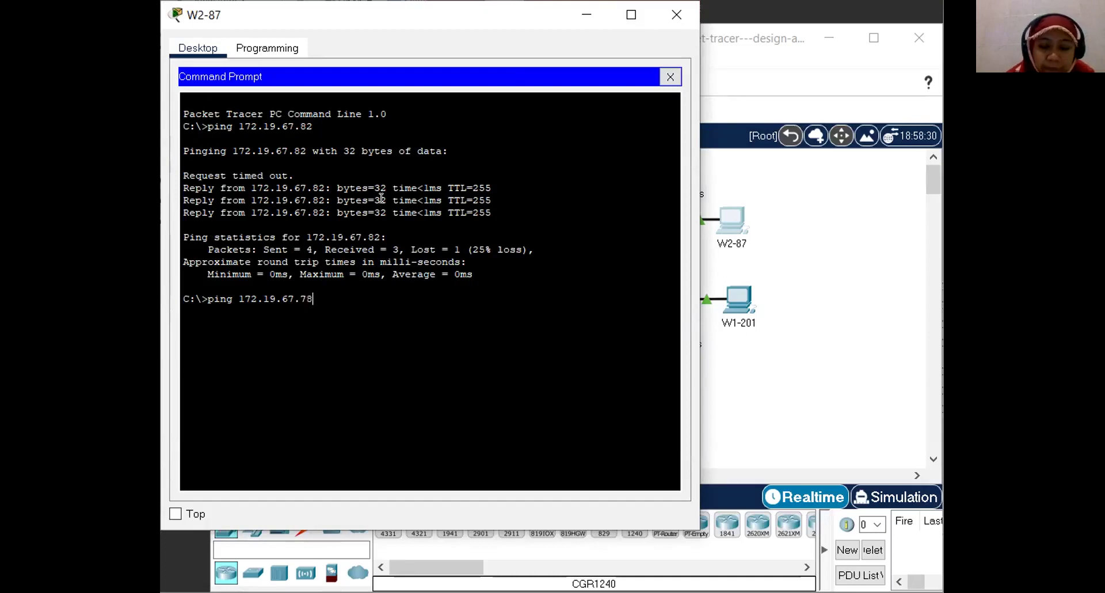
key(Return)
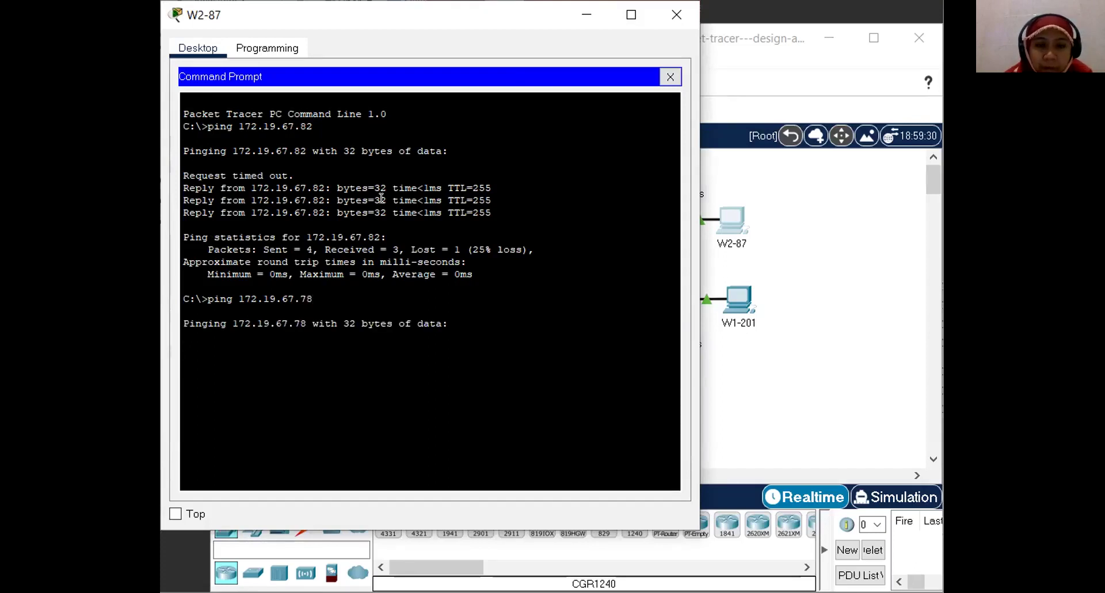